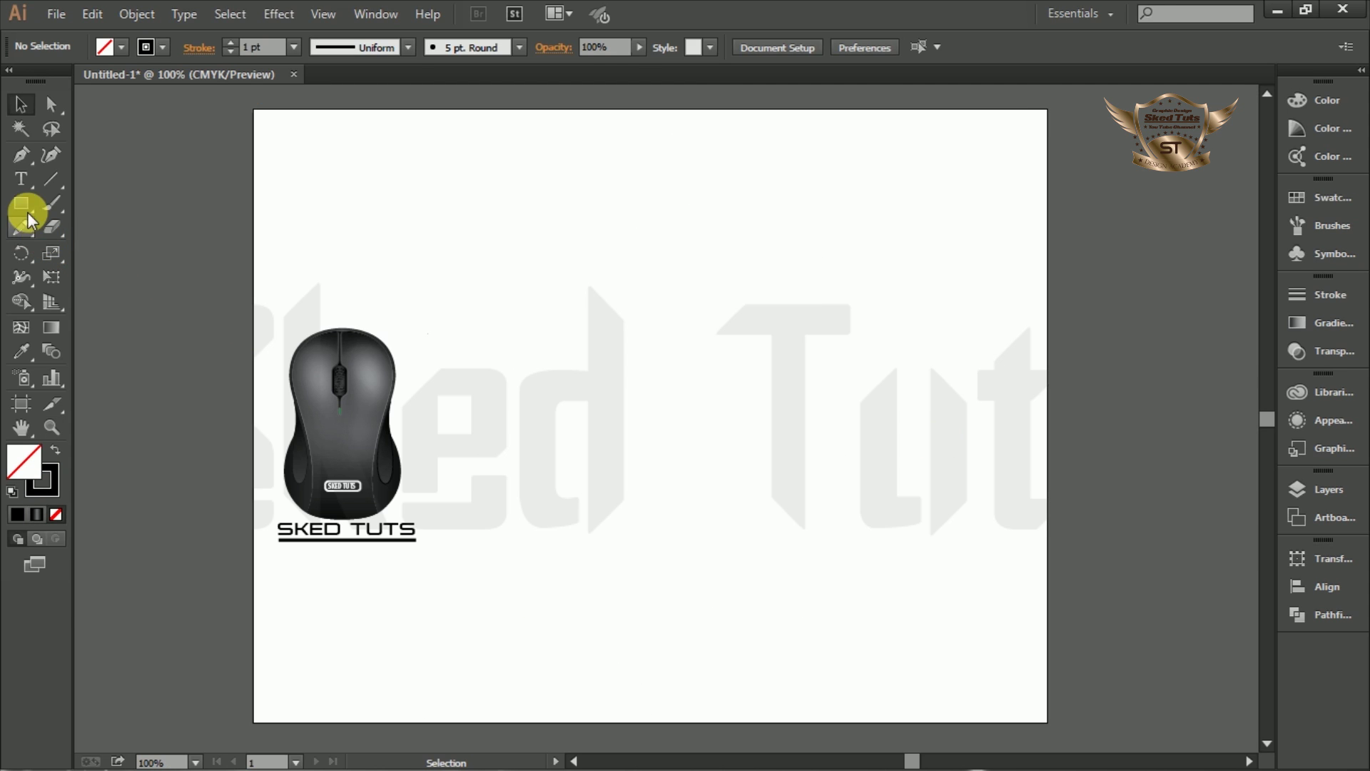
- Draw a closed straight-edged half-mouse guide with the Pen tool, about 145 pt wide and 298 pt tall, with a notch in its slanted side
{"action": "left_click", "coordinate": [21, 157]}
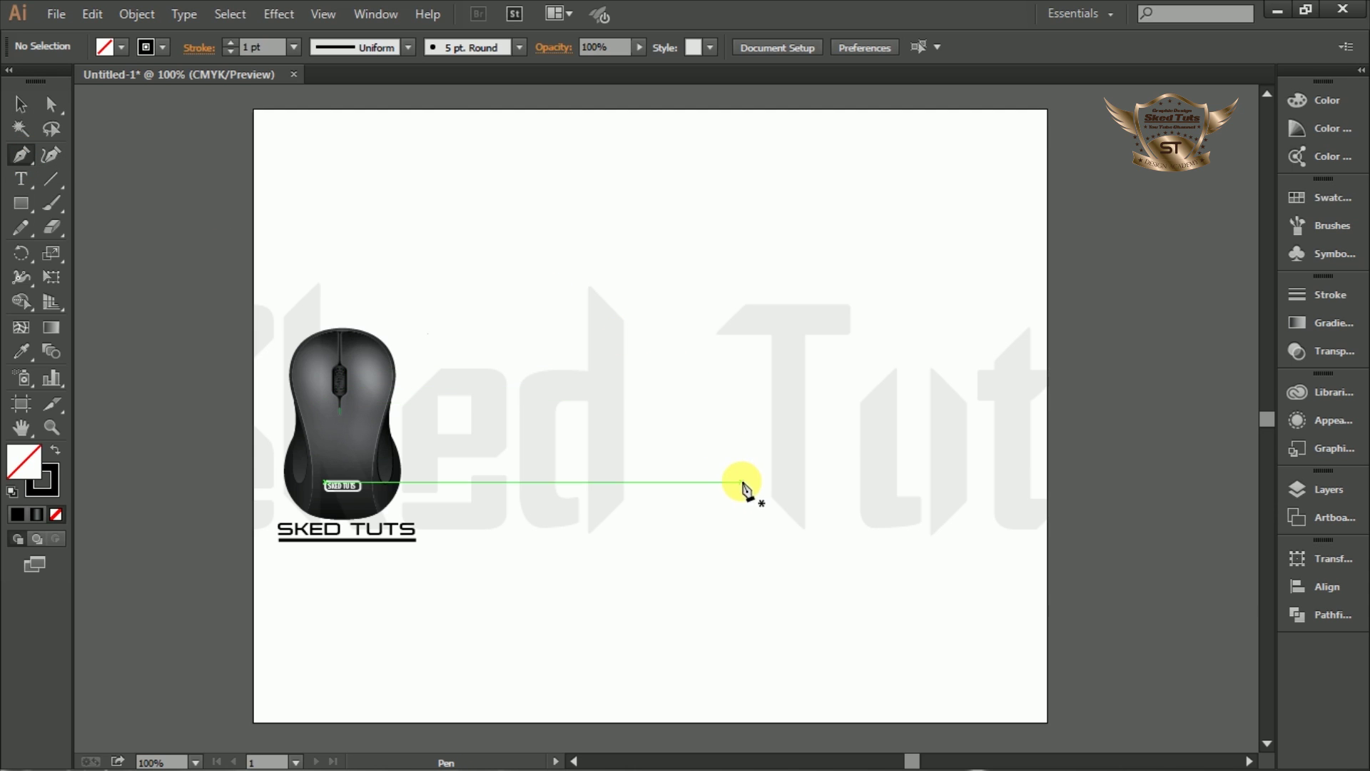
{"action": "left_click", "coordinate": [649, 465]}
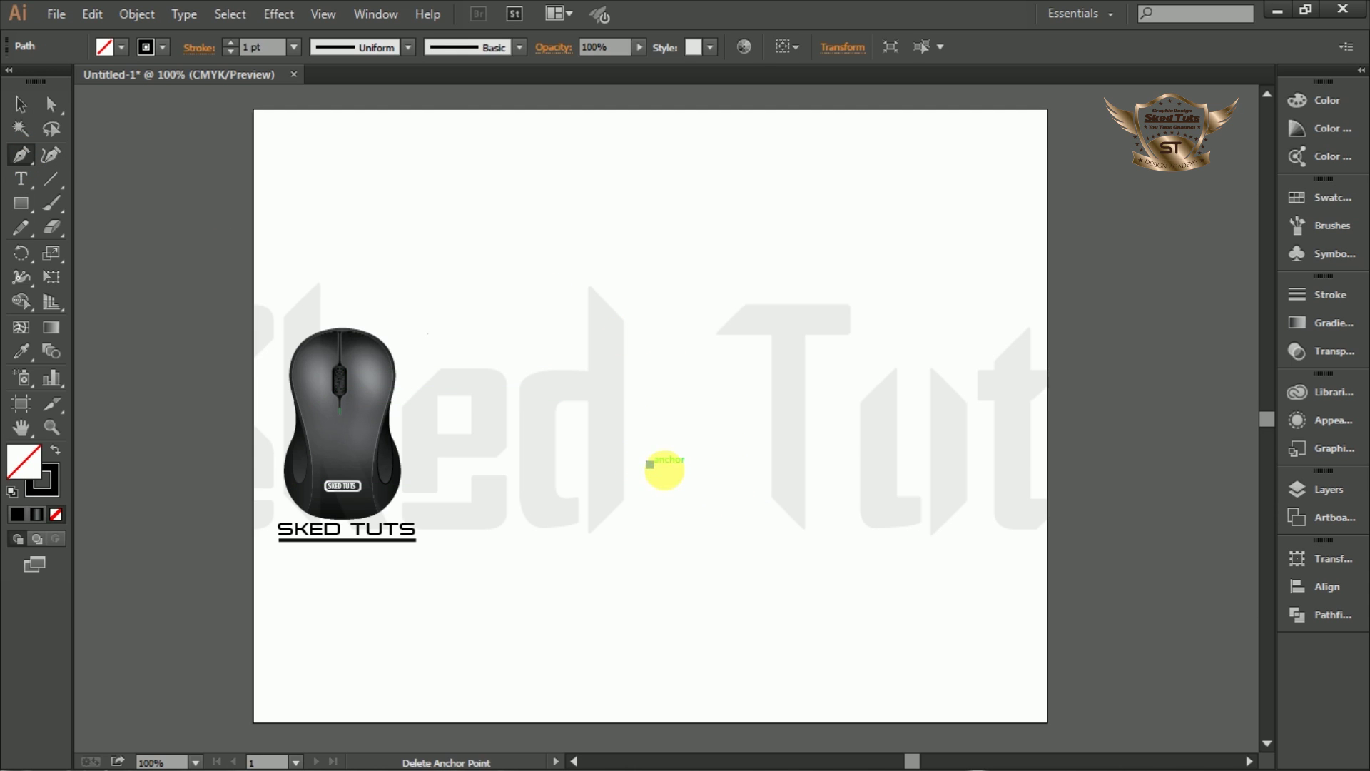
{"action": "left_click", "coordinate": [795, 464]}
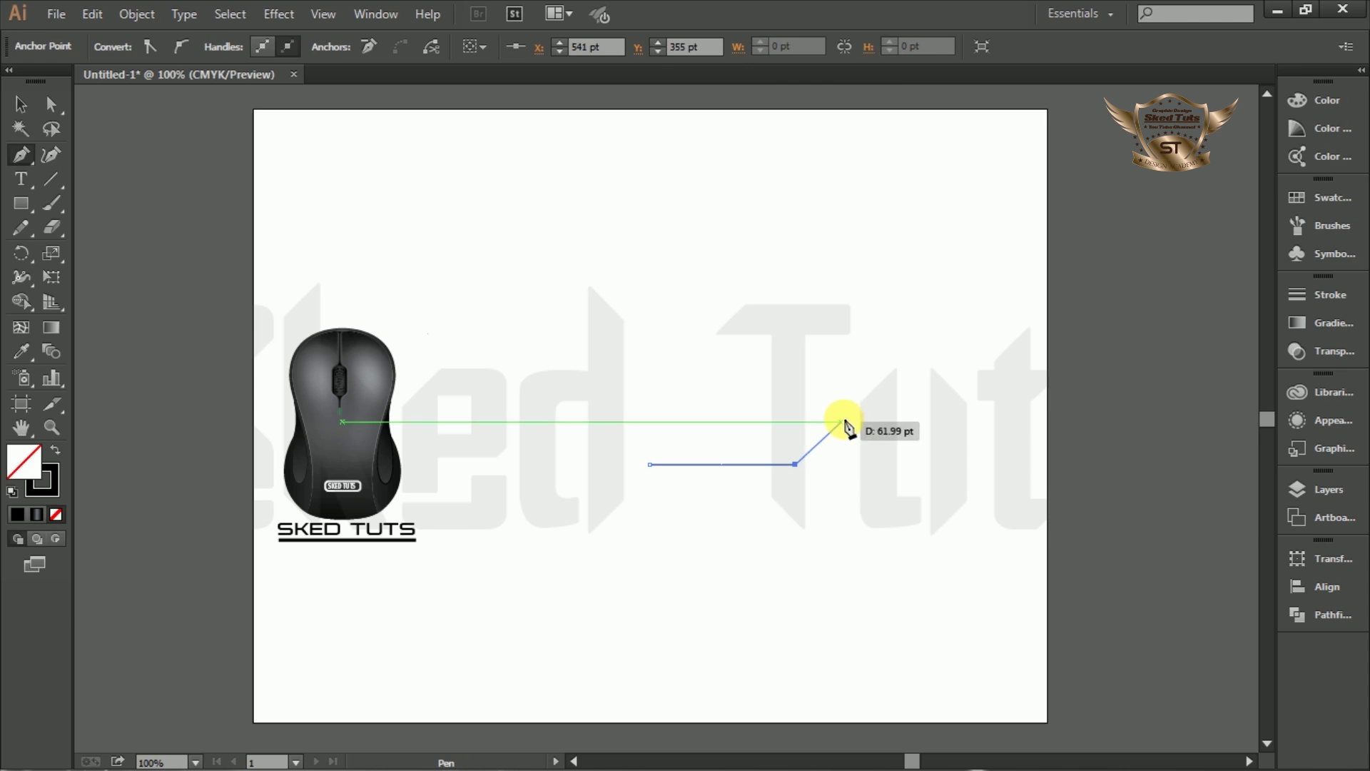
{"action": "left_click", "coordinate": [747, 342]}
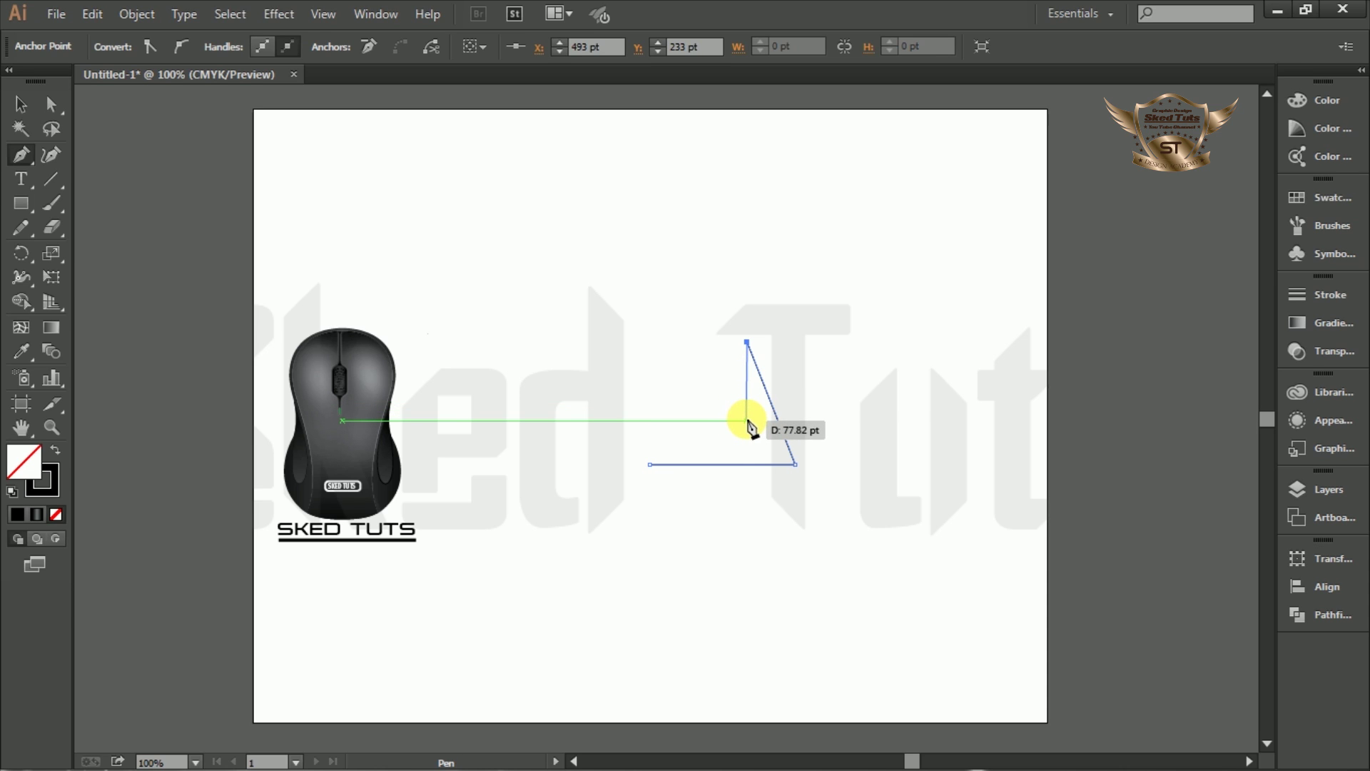
{"action": "left_click", "coordinate": [746, 421]}
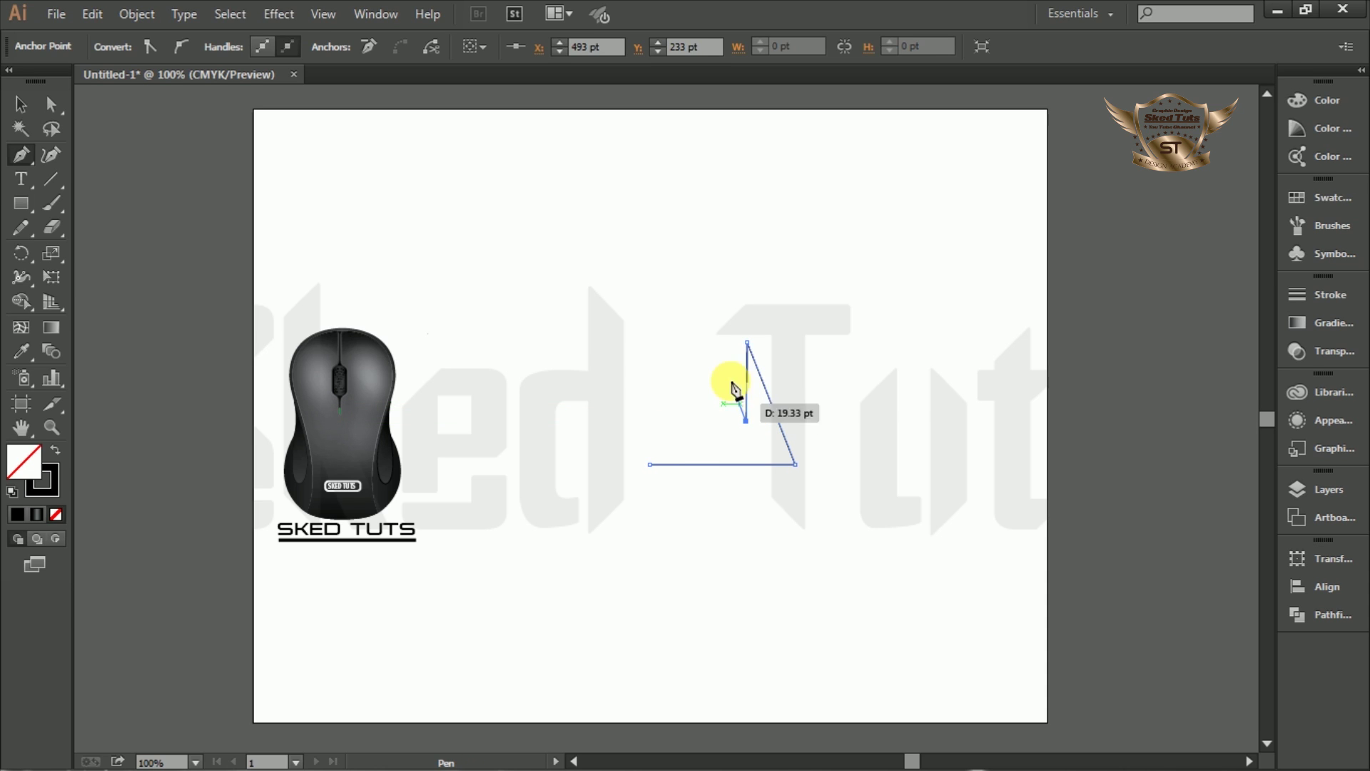
{"action": "left_click", "coordinate": [649, 167]}
{"action": "left_click", "coordinate": [650, 465]}
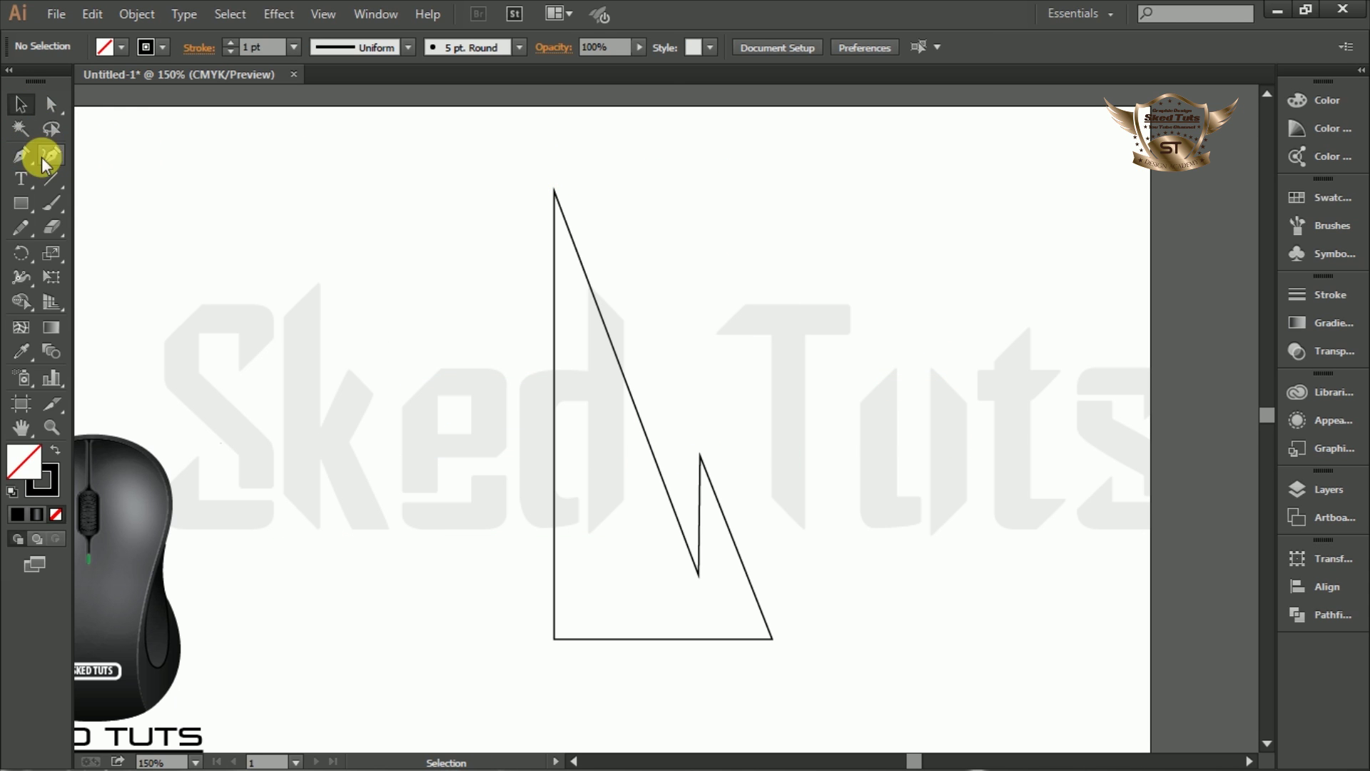
- Start a new Pen path on the top vertex of the straight-edged guide
{"action": "left_click", "coordinate": [18, 161]}
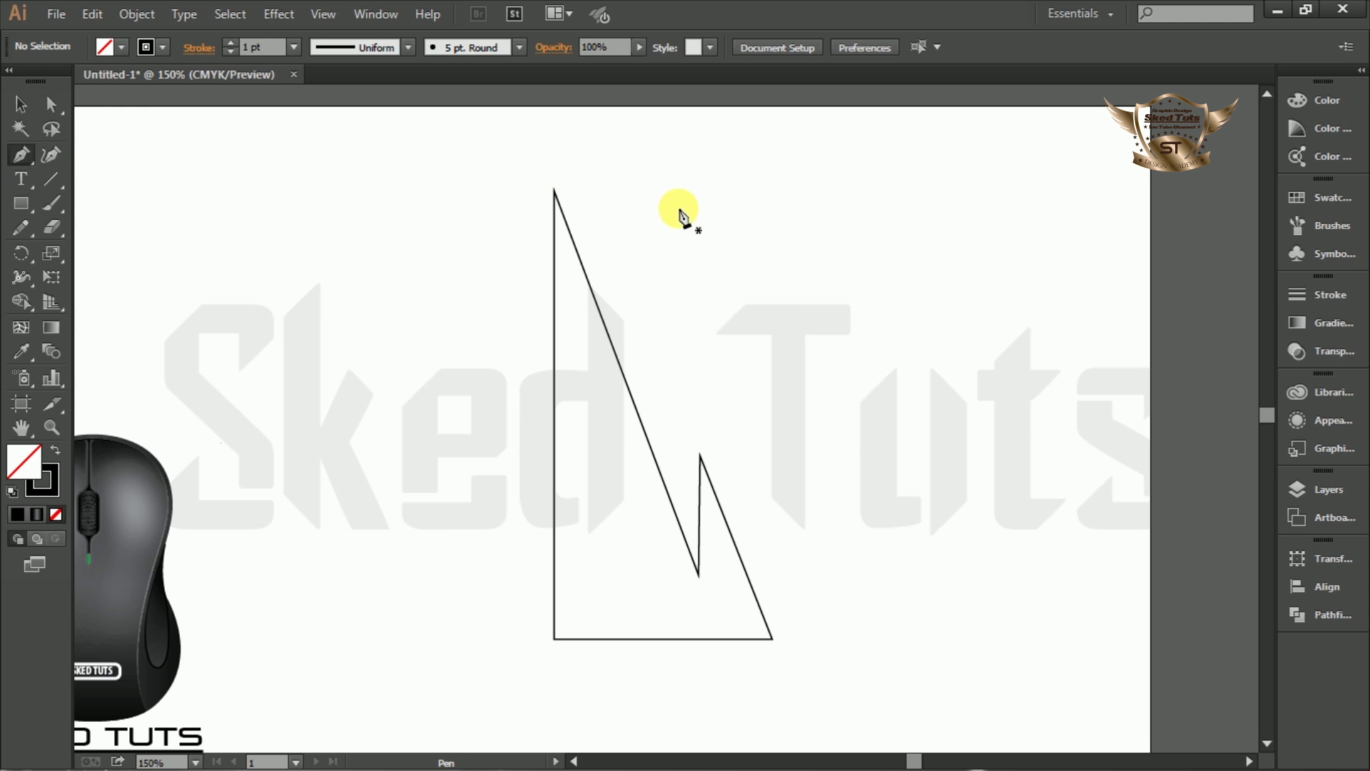
{"action": "left_click", "coordinate": [555, 192]}
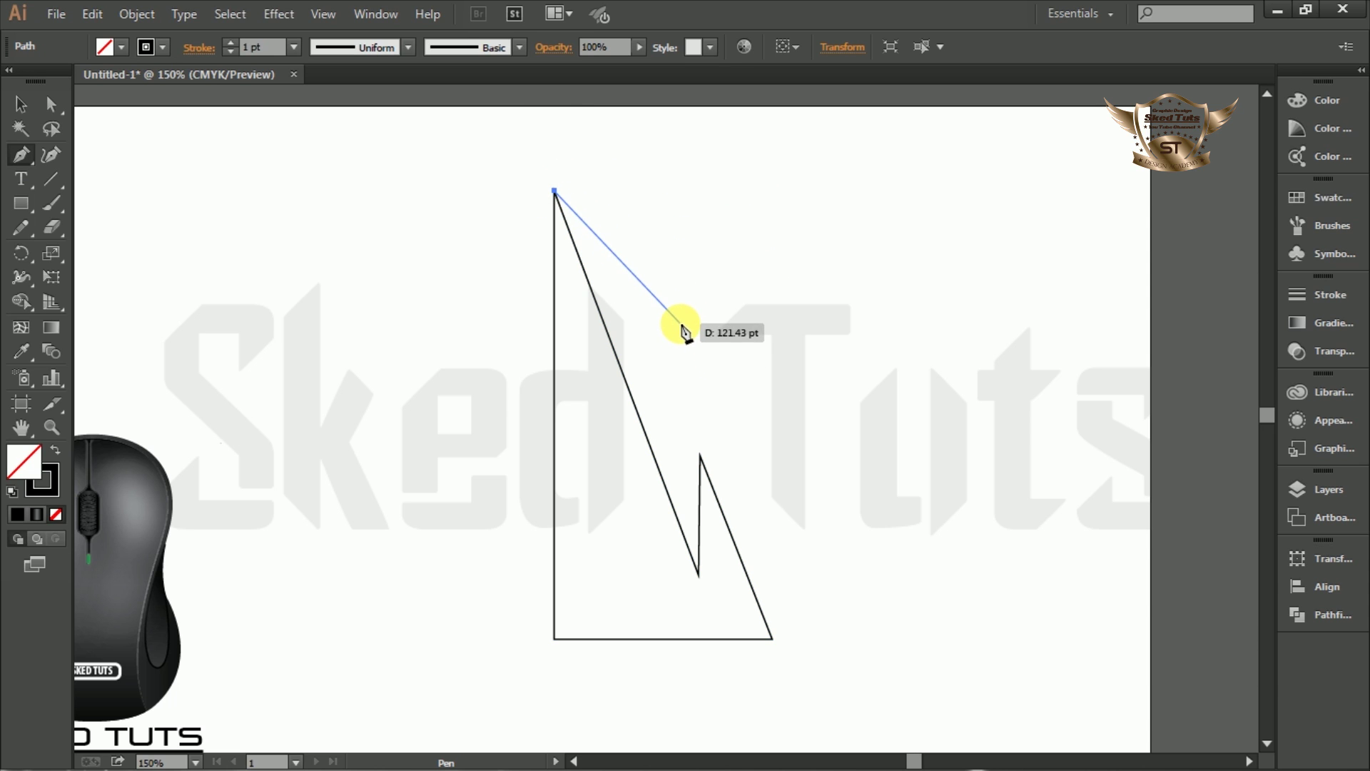
{"action": "left_click_drag", "start_coordinate": [675, 314], "coordinate": [605, 453]}
{"action": "key", "text": "ctrl"}
{"action": "key", "text": "ctrl+z"}
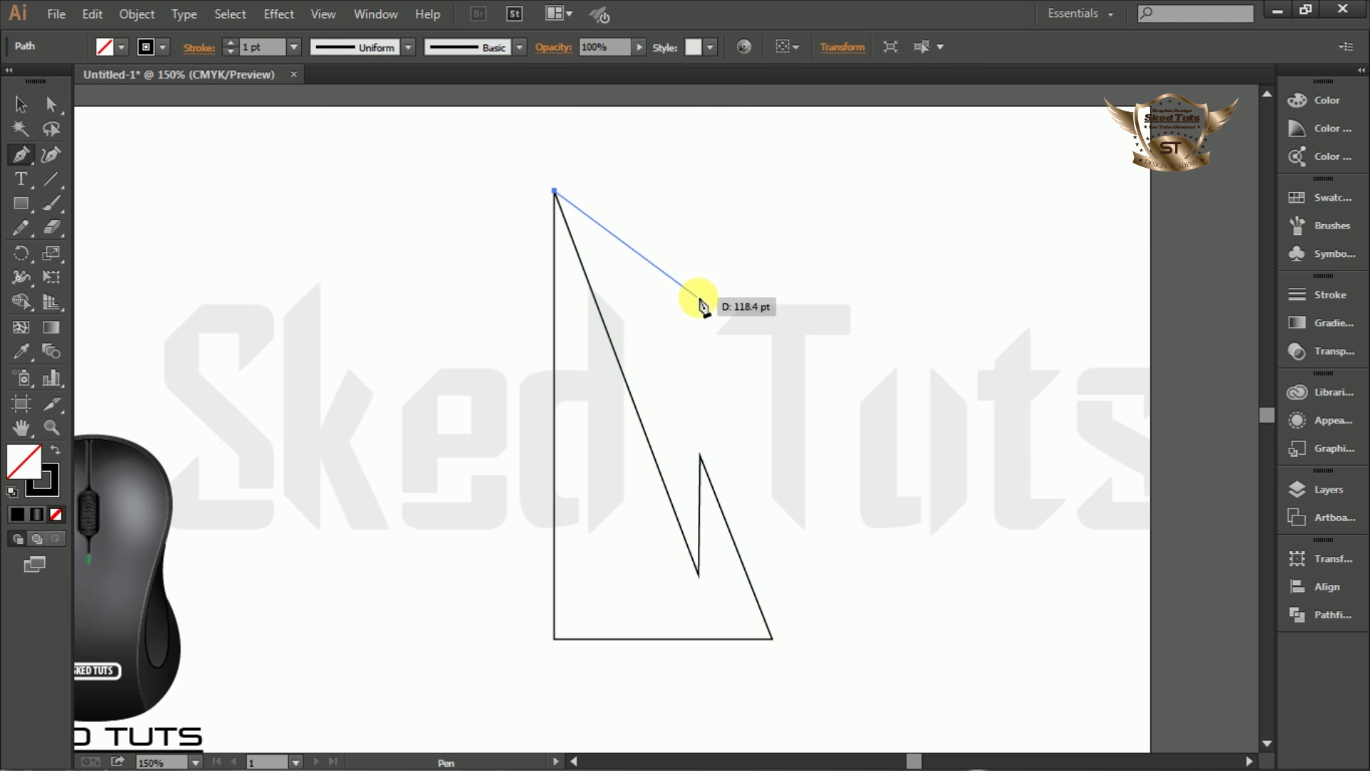
- Curve the path to an anchor at about X 497 pt, Y 126 pt and down to the guide's inner notch, removing the outgoing handles
{"action": "left_click_drag", "start_coordinate": [705, 294], "coordinate": [698, 427]}
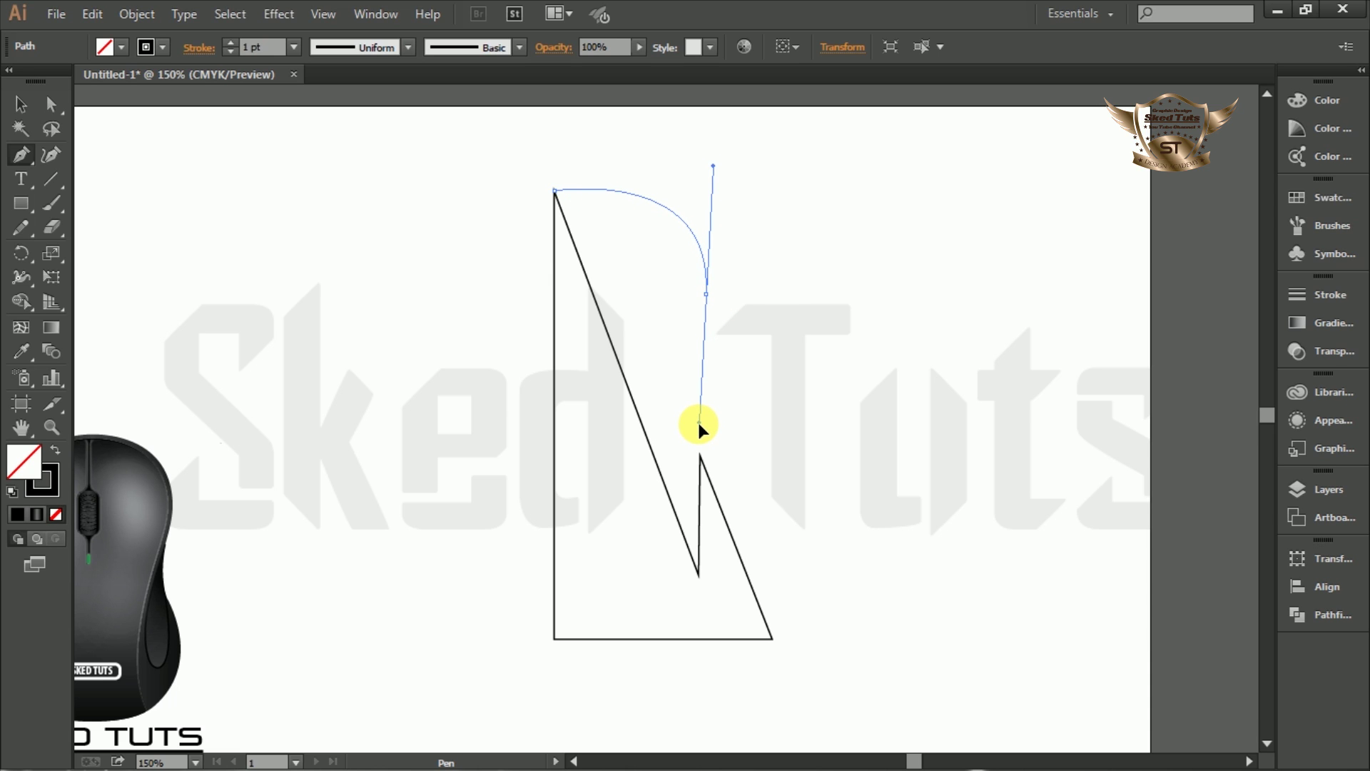
{"action": "left_click_drag", "start_coordinate": [698, 423], "coordinate": [699, 422]}
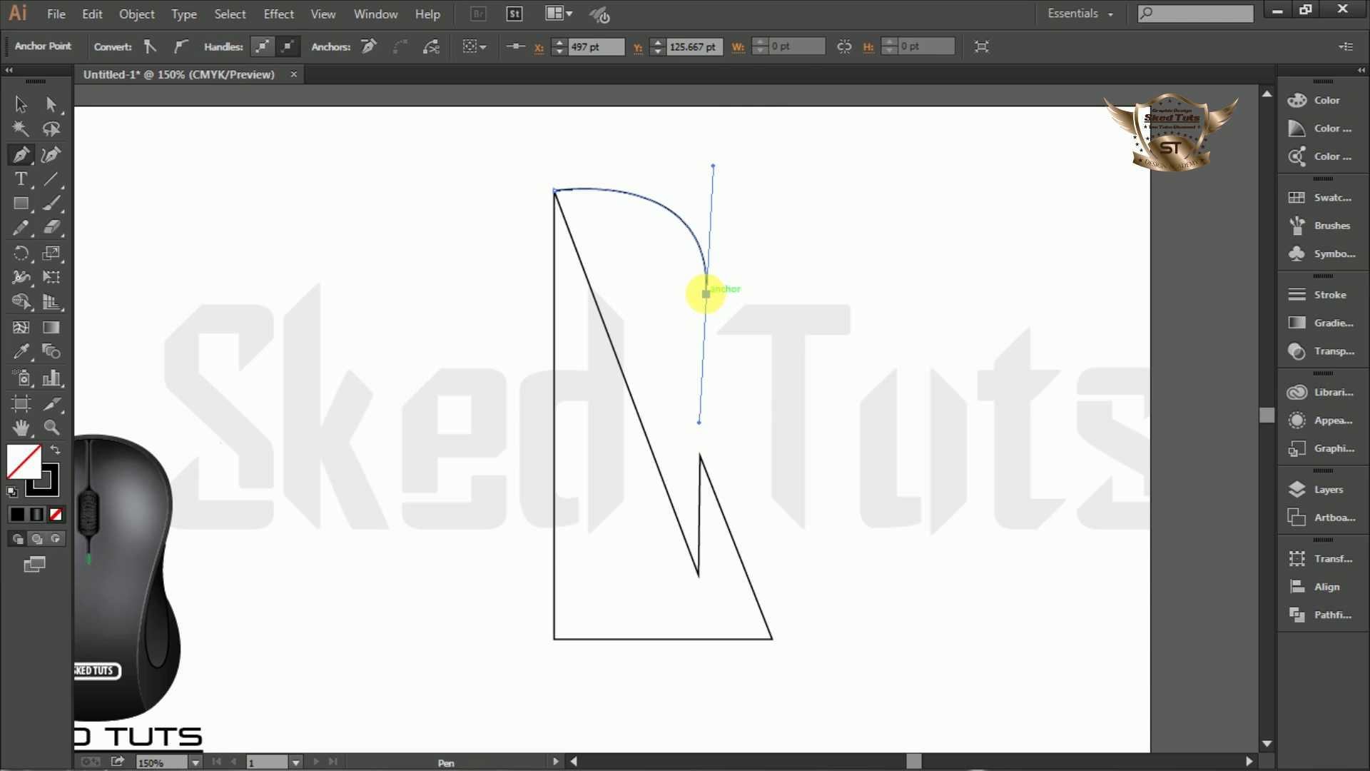
{"action": "scroll", "coordinate": [771, 407], "scroll_direction": "down", "scroll_amount": 2}
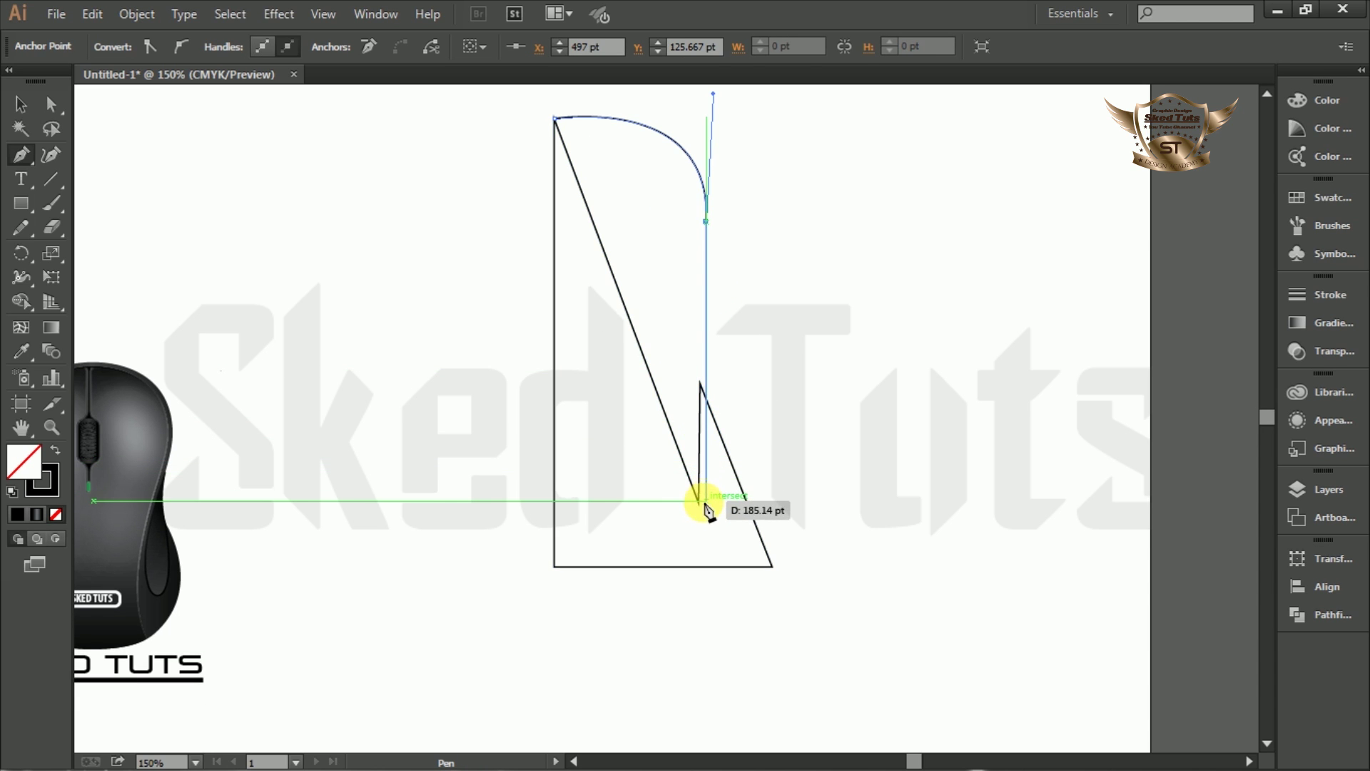
{"action": "left_click_drag", "start_coordinate": [699, 504], "coordinate": [780, 586]}
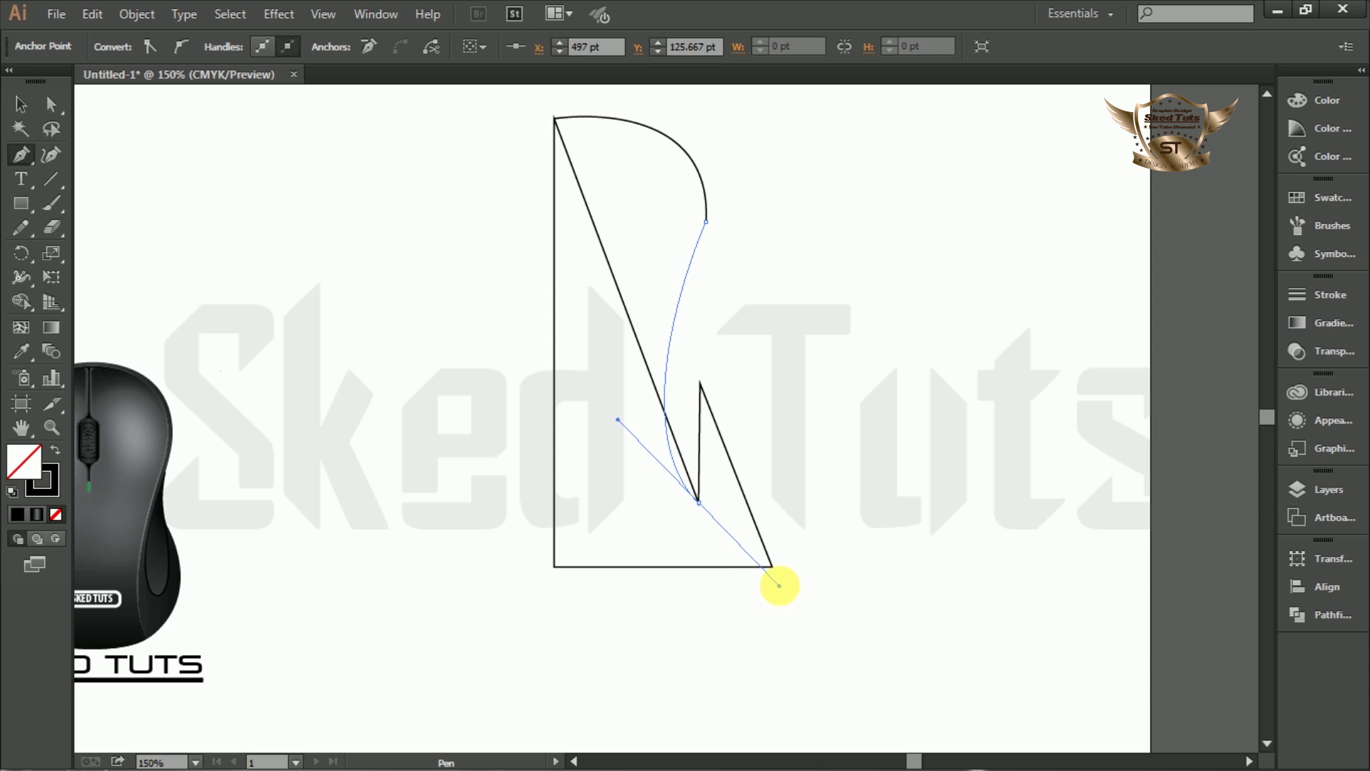
{"action": "left_click", "coordinate": [698, 503]}
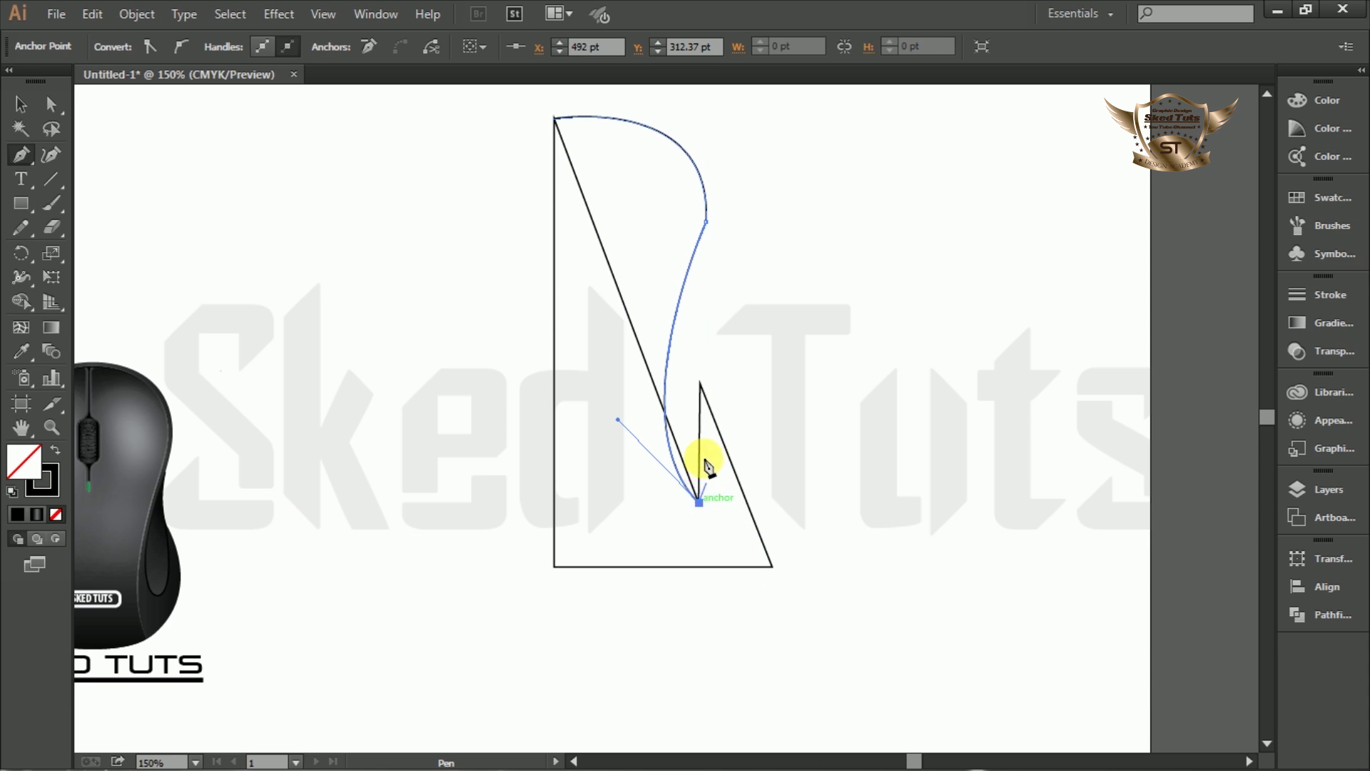
- Continue the curved outline through the guide's side tip and around to its bottom-left corner, then close it with a straight vertical edge
{"action": "left_click_drag", "start_coordinate": [700, 386], "coordinate": [680, 296]}
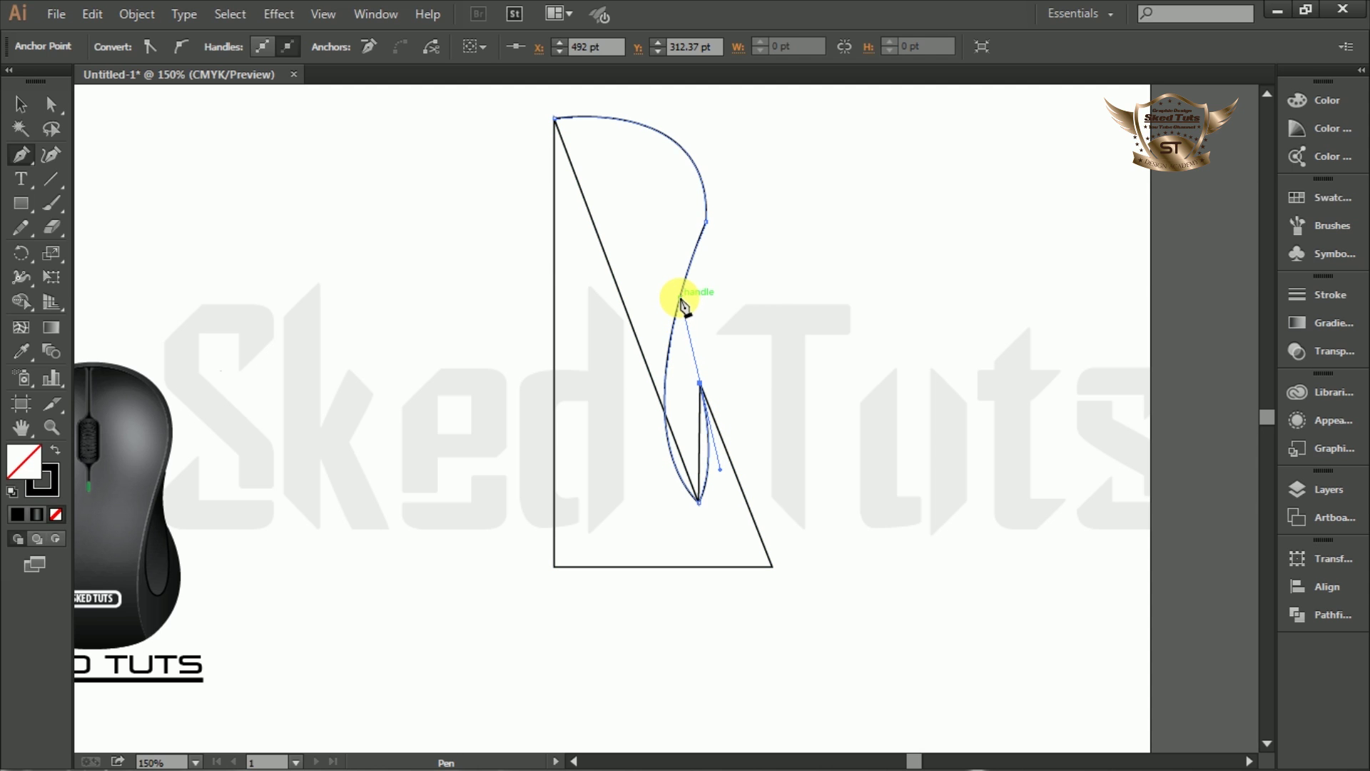
{"action": "left_click", "coordinate": [700, 384]}
{"action": "left_click_drag", "start_coordinate": [699, 384], "coordinate": [682, 603]}
{"action": "left_click", "coordinate": [716, 535]}
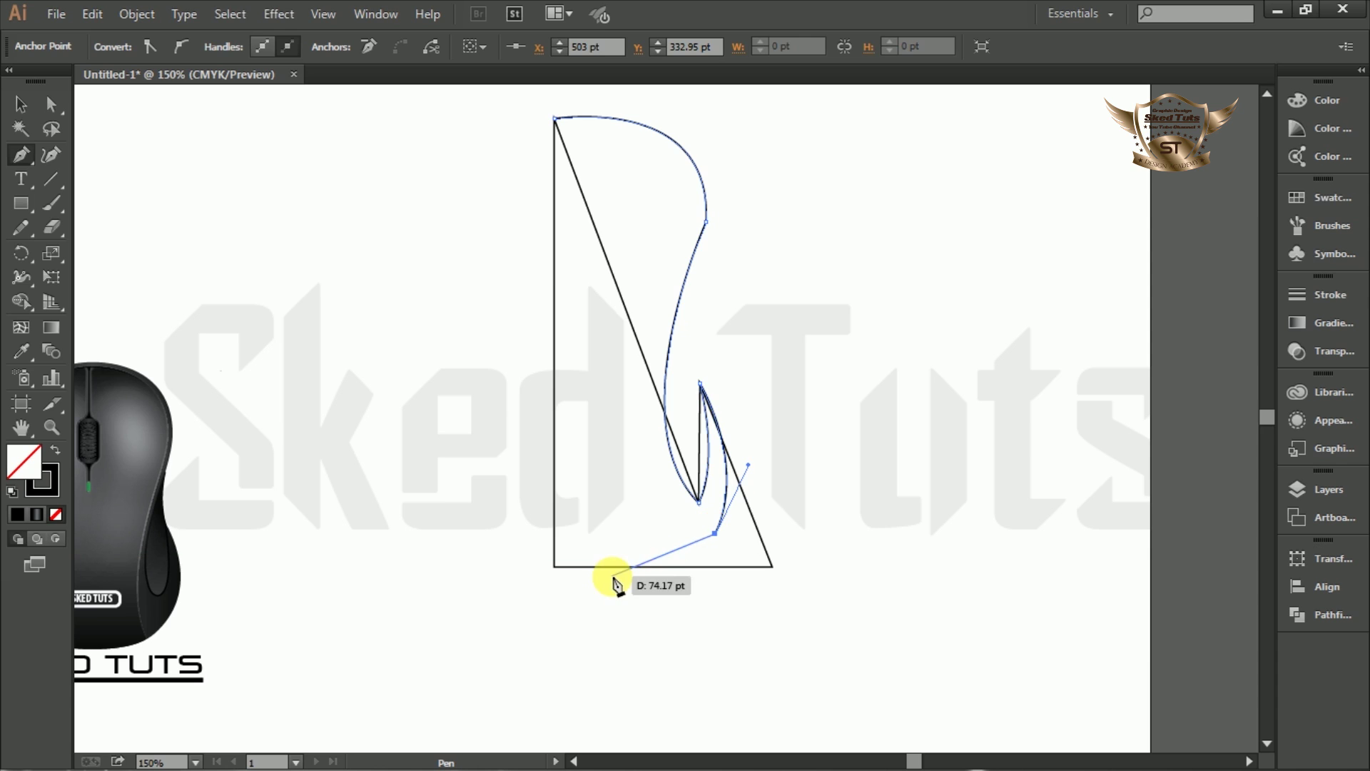
{"action": "left_click_drag", "start_coordinate": [554, 567], "coordinate": [439, 541]}
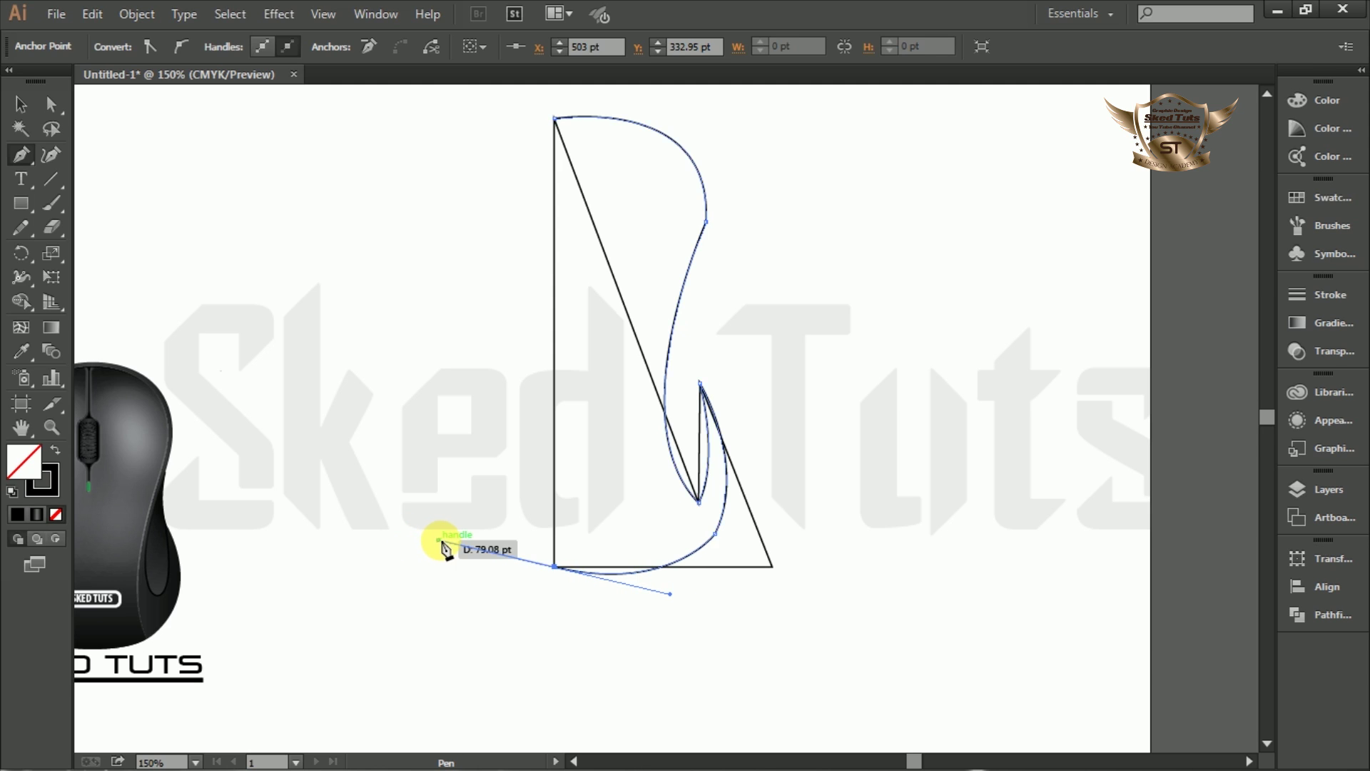
{"action": "left_click", "coordinate": [560, 568]}
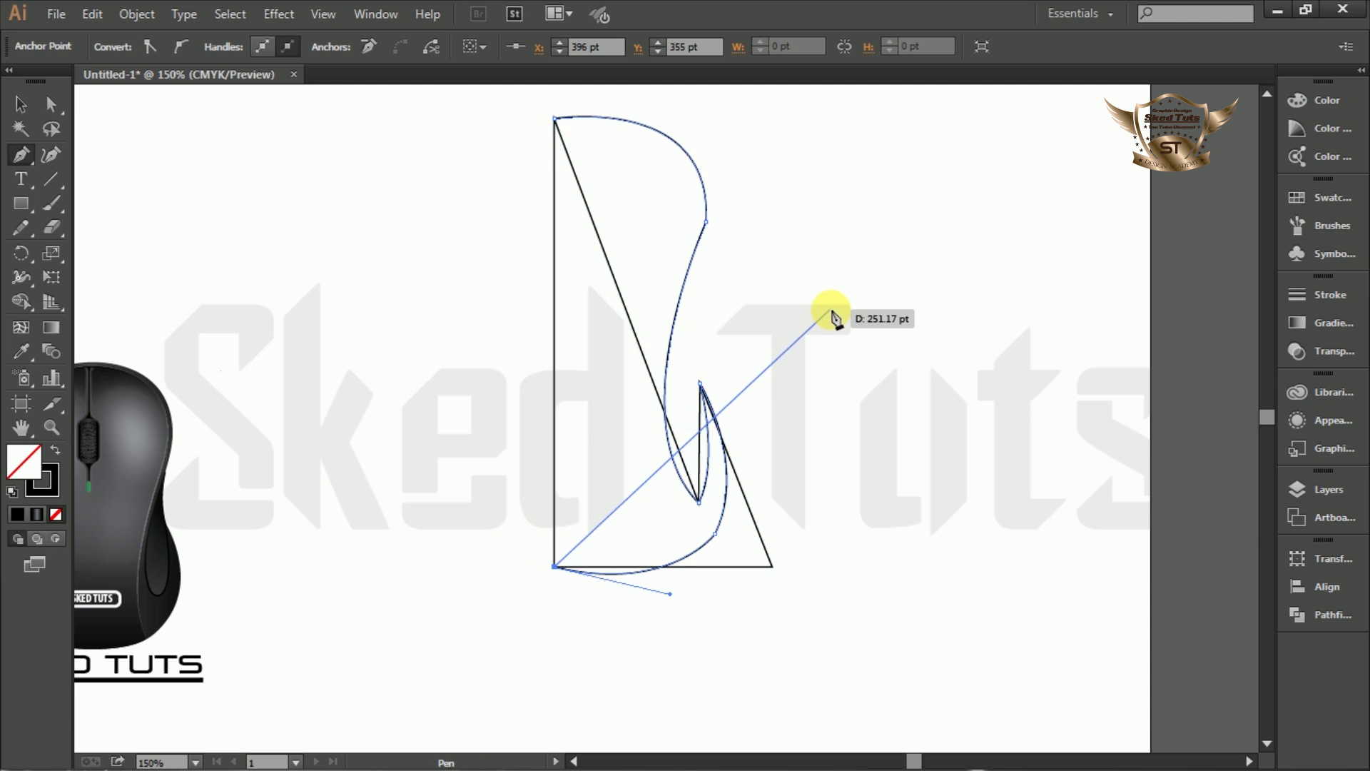
{"action": "left_click", "coordinate": [555, 119]}
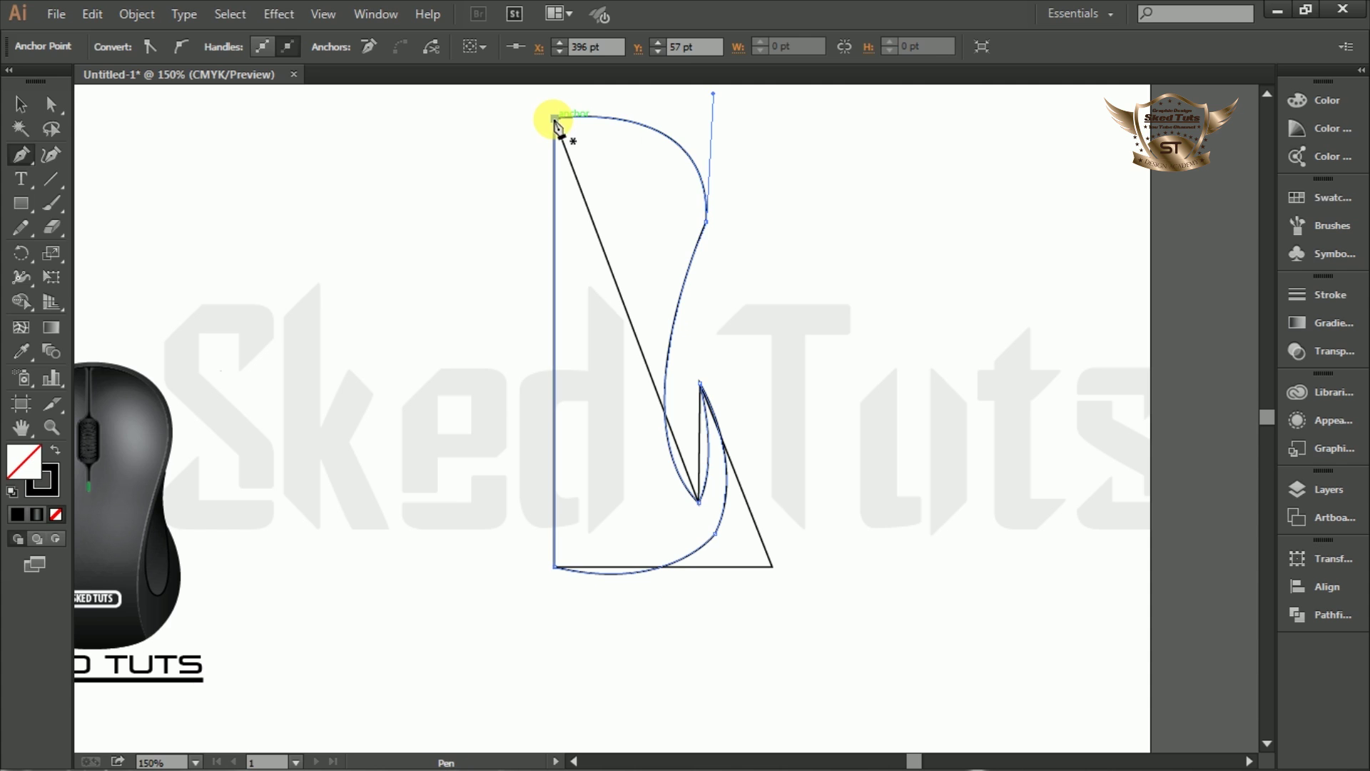
- Delete the straight-edged guide shape from behind the curved outline
{"action": "left_click", "coordinate": [20, 104]}
{"action": "left_click", "coordinate": [814, 641]}
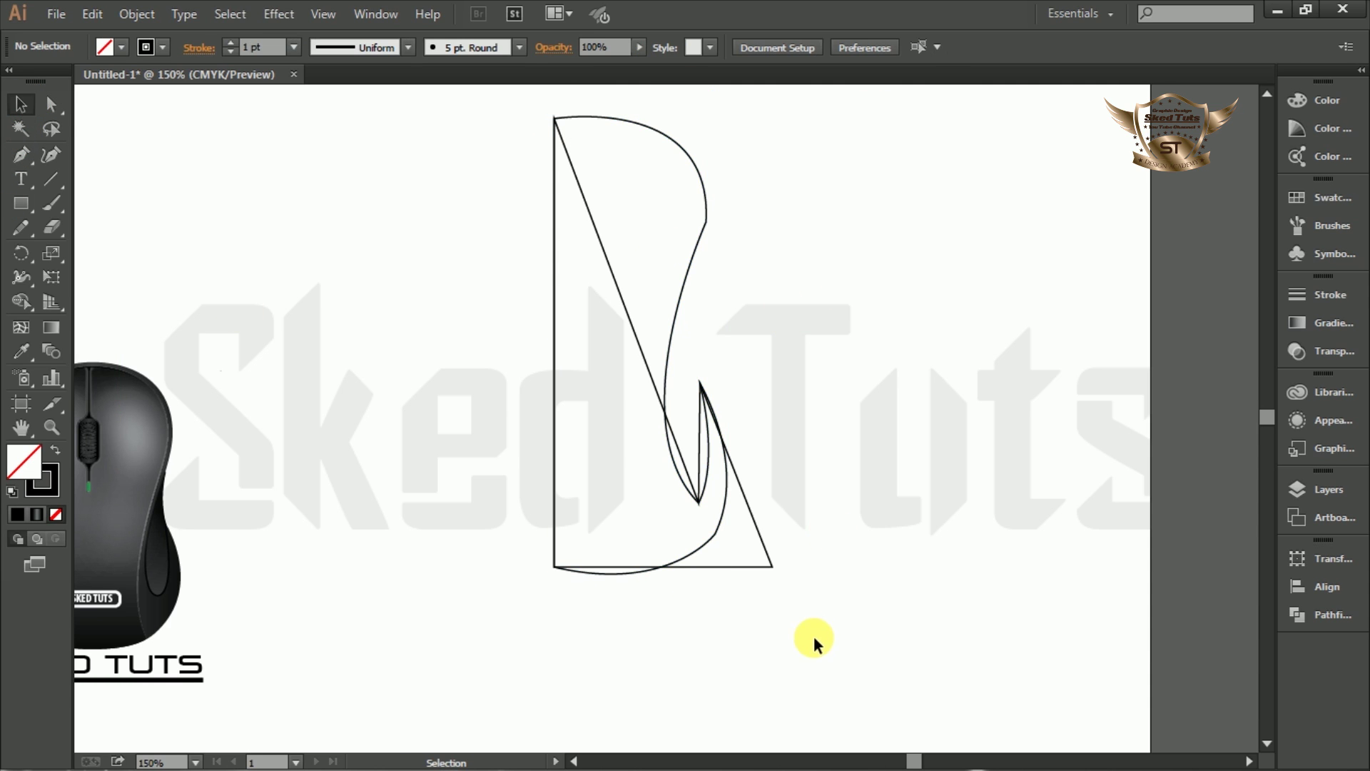
{"action": "left_click", "coordinate": [772, 568]}
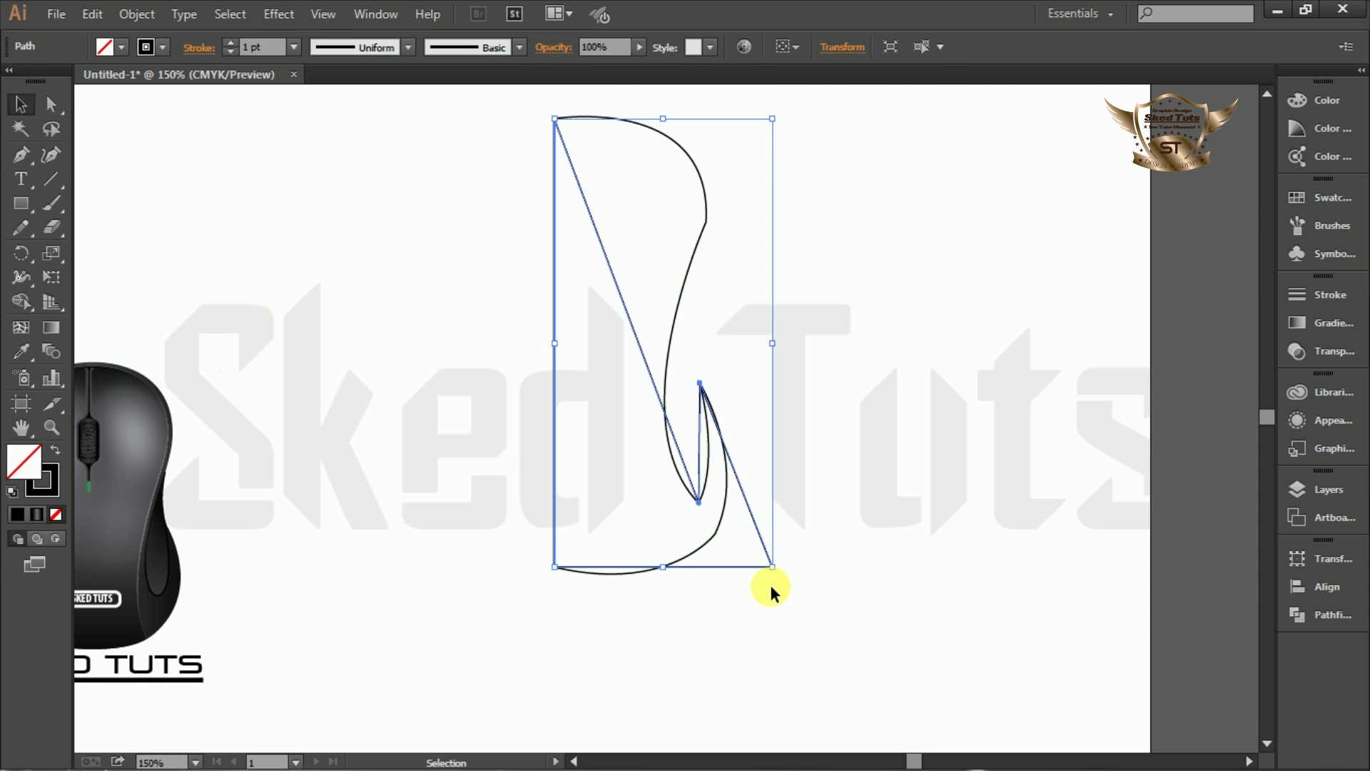
{"action": "left_click", "coordinate": [771, 586]}
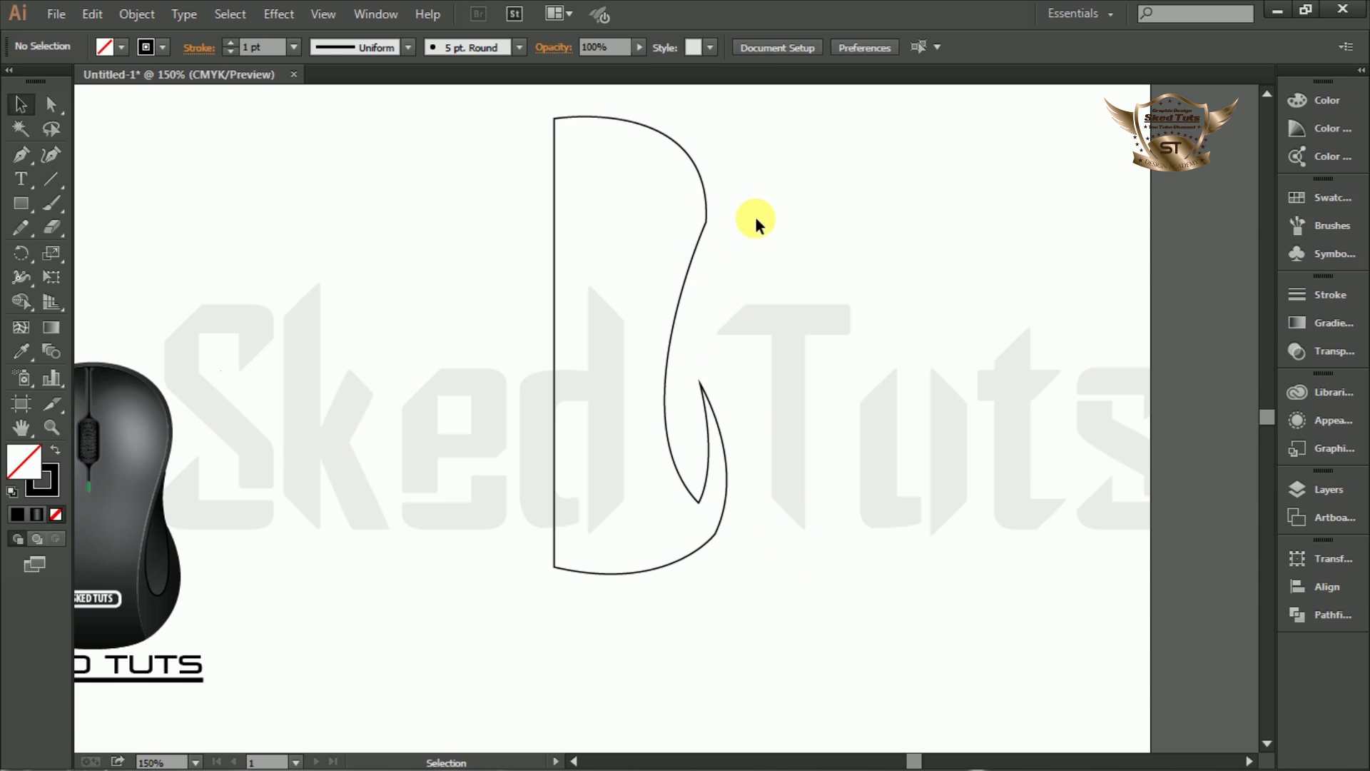
- Convert the upper waist anchor and the inner notch anchor of the curved outline to smooth points
{"action": "scroll", "coordinate": [753, 238], "scroll_direction": "up", "scroll_amount": 1}
{"action": "scroll", "coordinate": [707, 227], "scroll_direction": "up", "scroll_amount": 1}
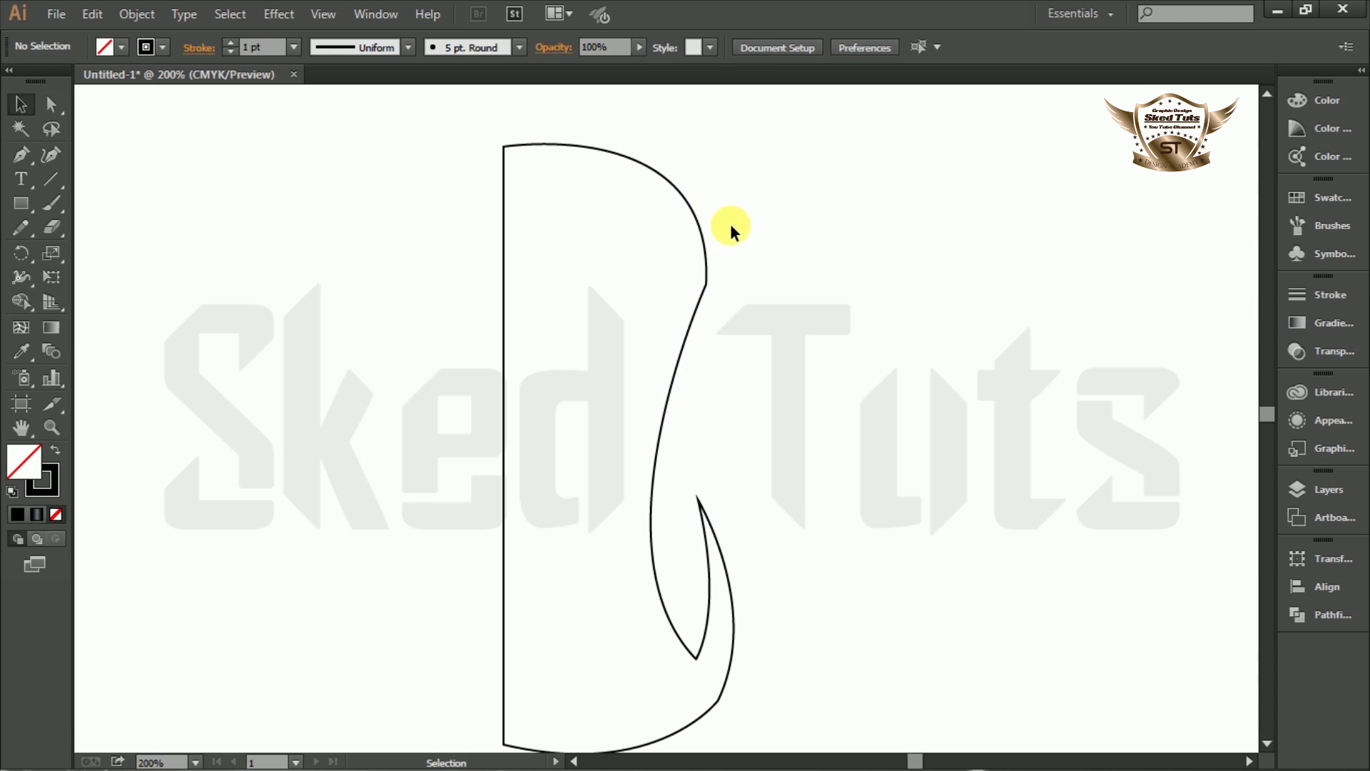
{"action": "scroll", "coordinate": [695, 212], "scroll_direction": "down", "scroll_amount": 1}
{"action": "left_click_drag", "start_coordinate": [641, 330], "coordinate": [641, 334]}
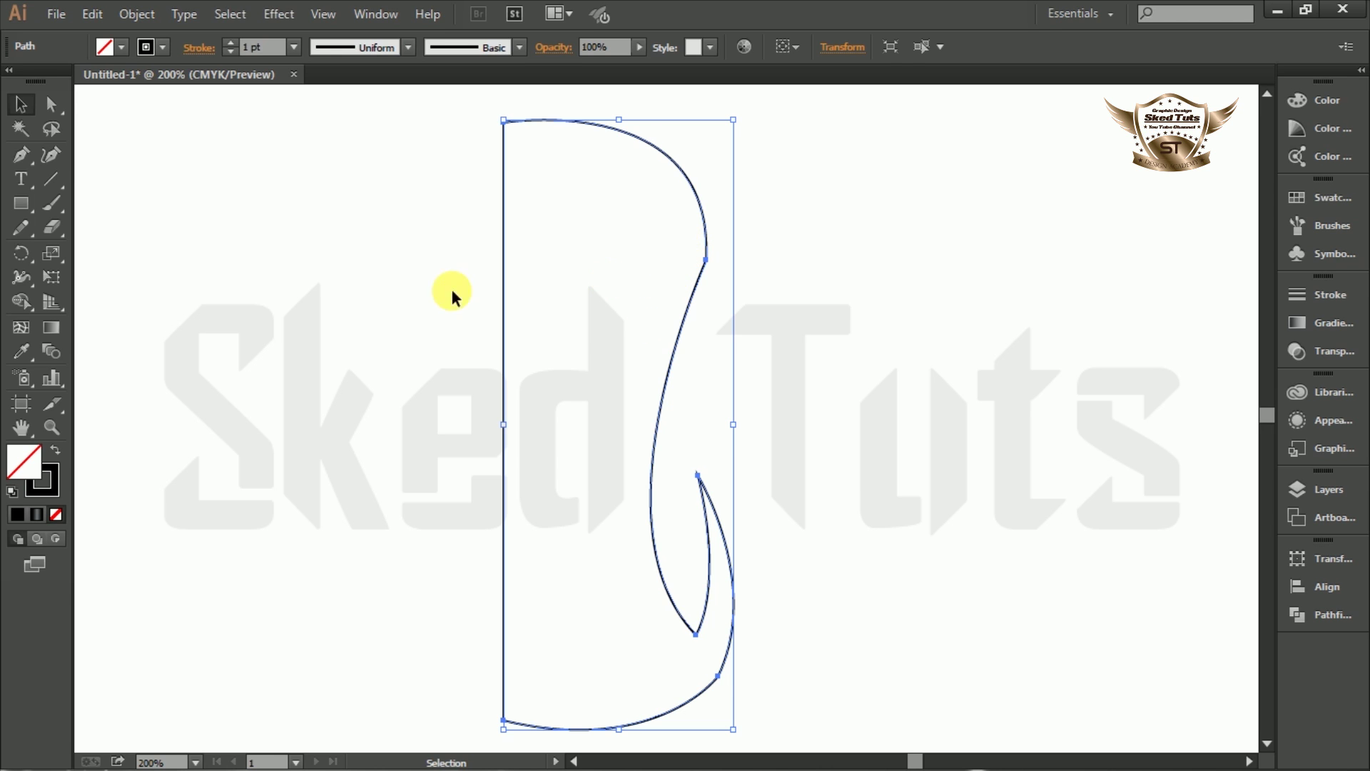
{"action": "left_click", "coordinate": [50, 105]}
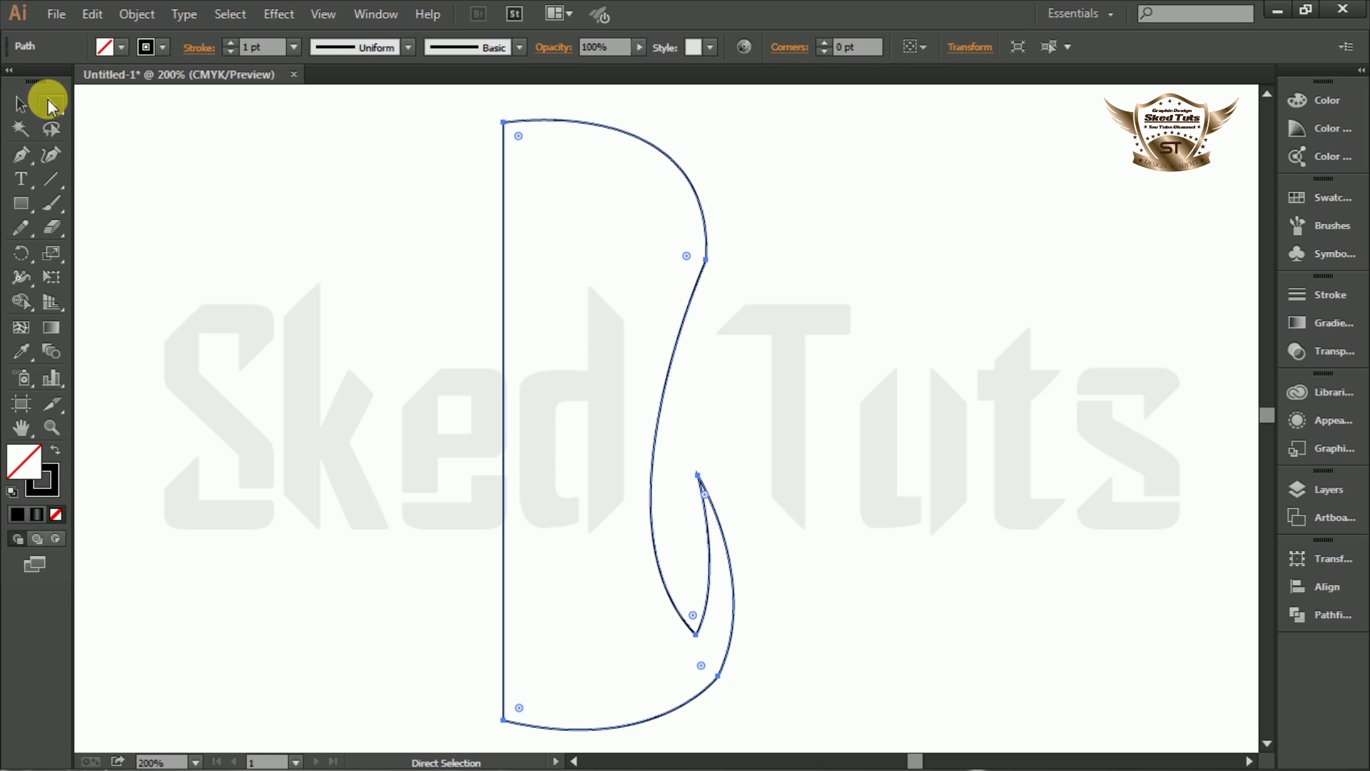
{"action": "left_click", "coordinate": [705, 258]}
{"action": "left_click", "coordinate": [182, 47]}
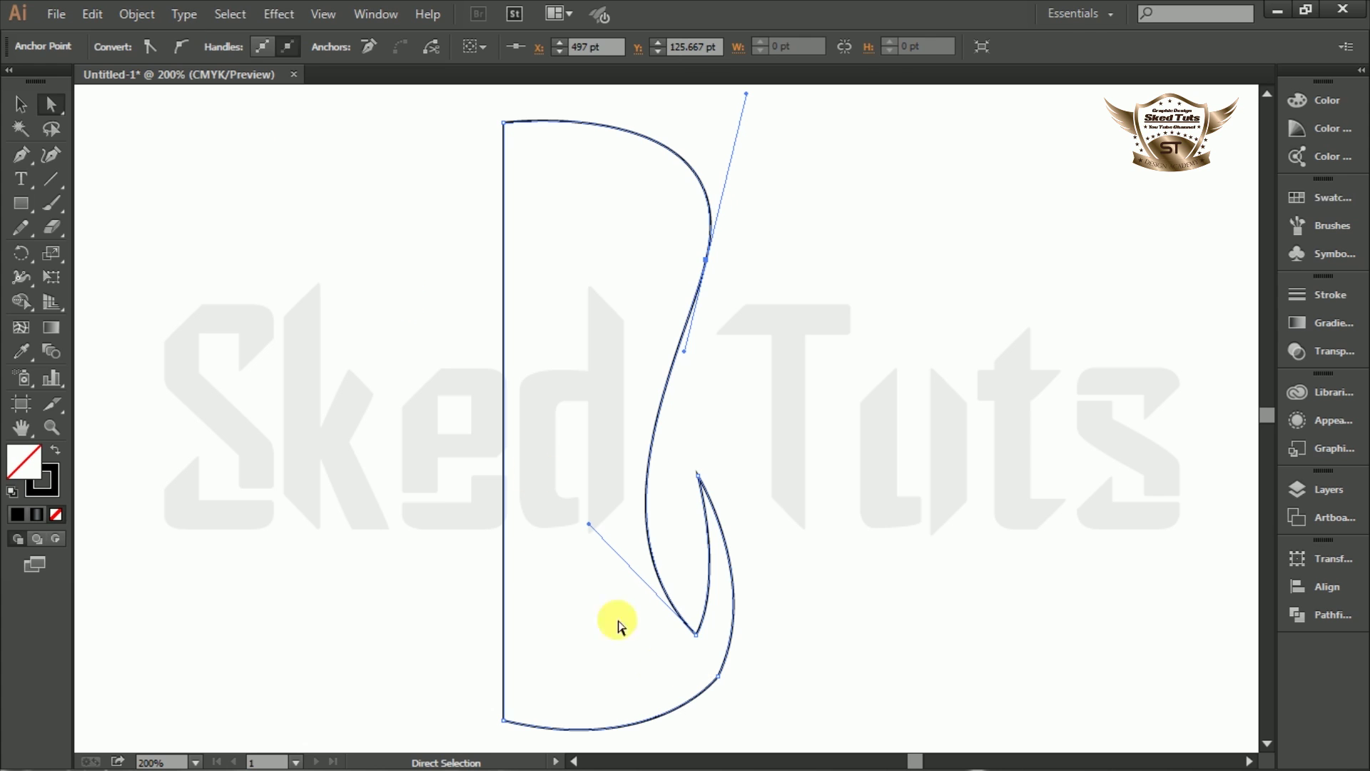
{"action": "left_click", "coordinate": [698, 635]}
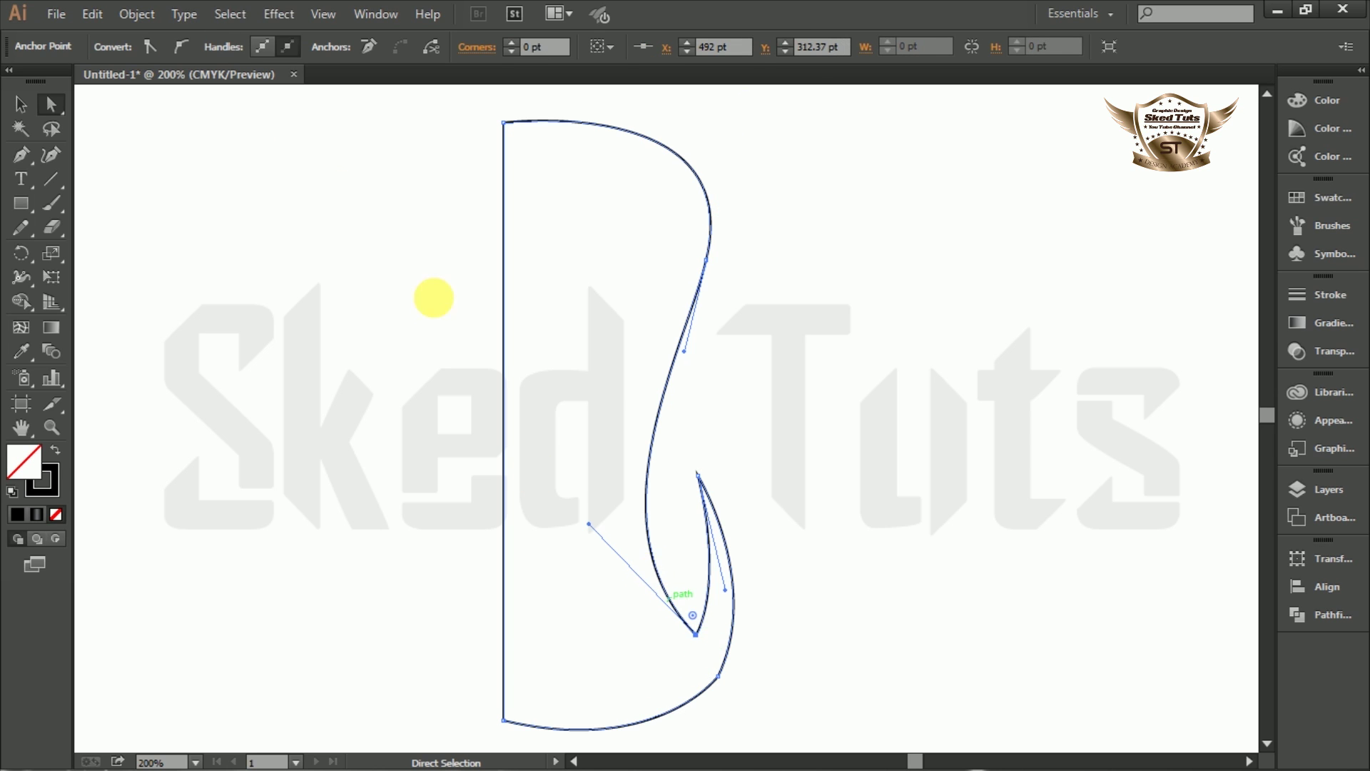
{"action": "left_click", "coordinate": [182, 48]}
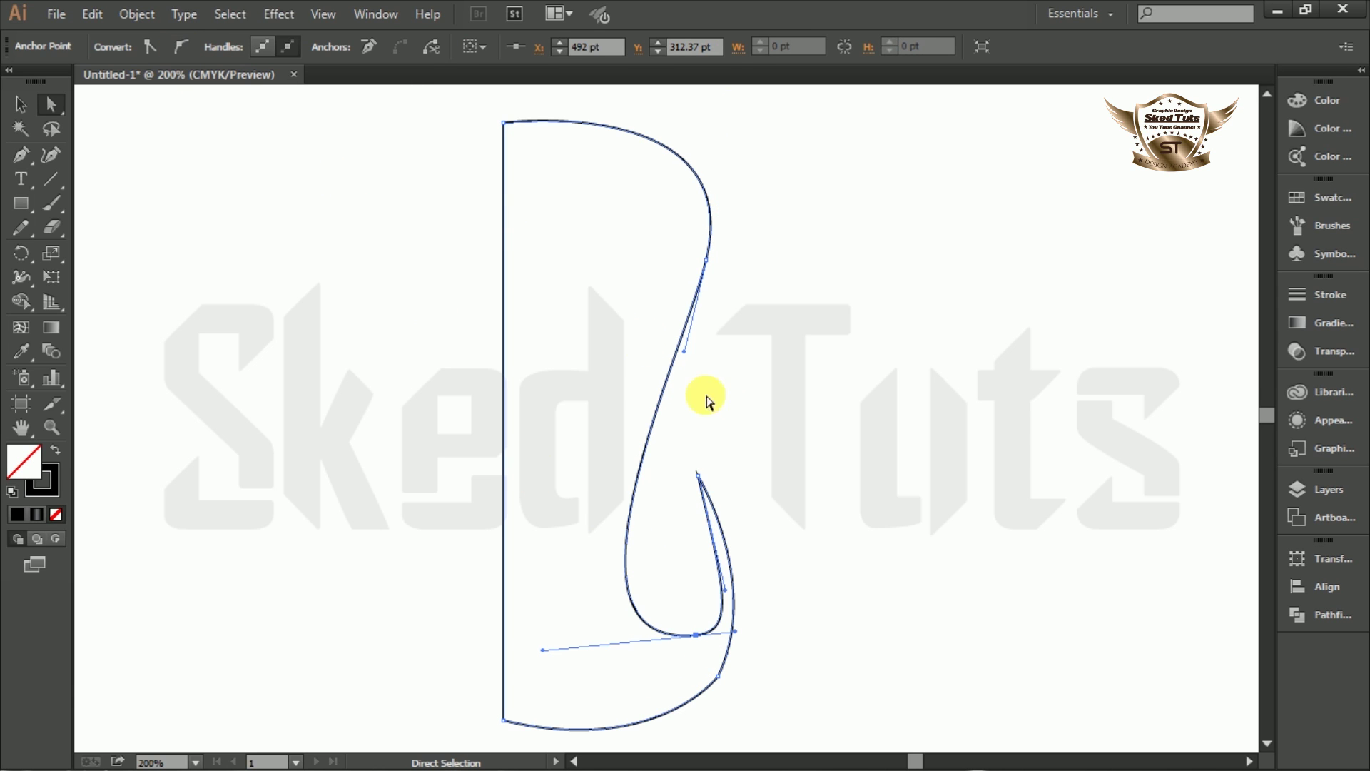
- Shorten the inward handle of the smooth notch anchor to narrow the curve at the bottom of the notch
{"action": "scroll", "coordinate": [716, 210], "scroll_direction": "down", "scroll_amount": 1}
{"action": "scroll", "coordinate": [728, 555], "scroll_direction": "up", "scroll_amount": 1}
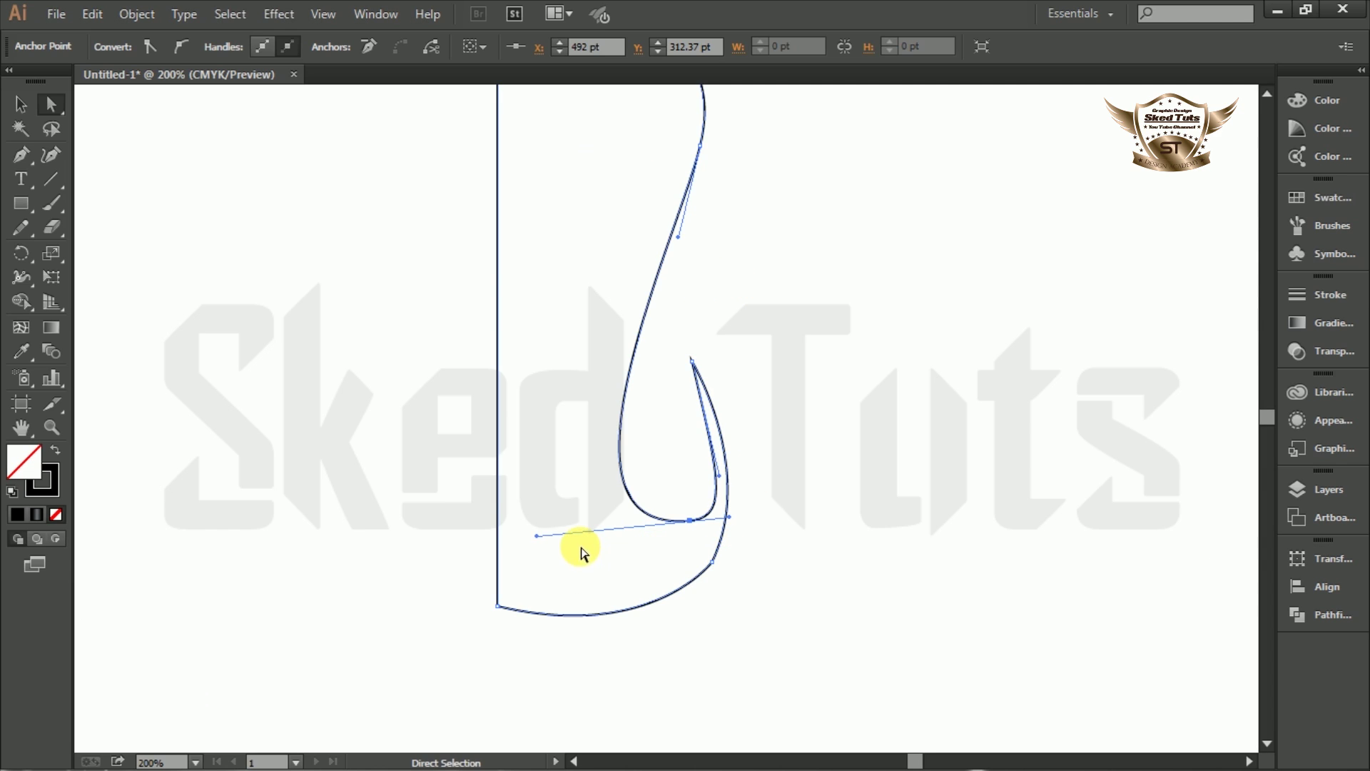
{"action": "left_click_drag", "start_coordinate": [536, 534], "coordinate": [605, 531]}
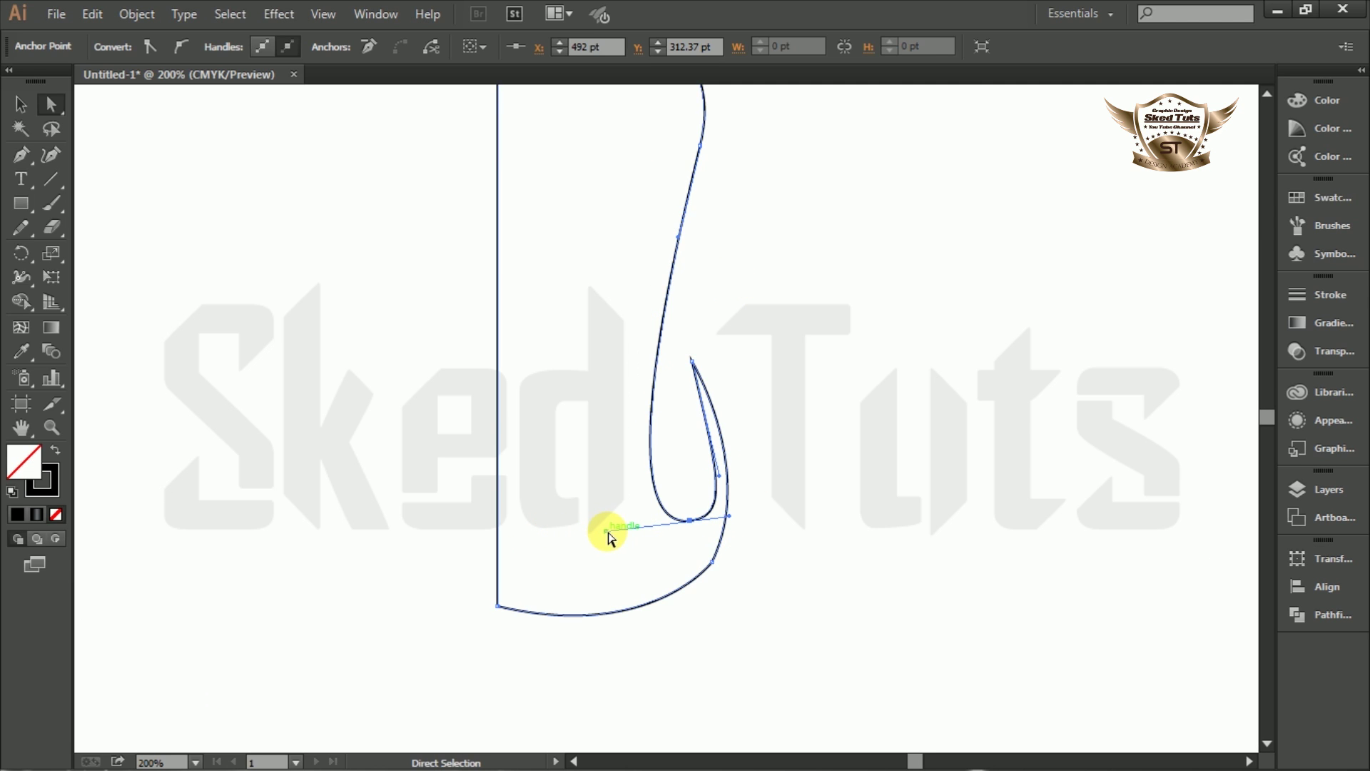
- Lengthen and tilt the lower handle of the upper waist anchor to reshape the waist curve
{"action": "scroll", "coordinate": [800, 369], "scroll_direction": "up", "scroll_amount": 2}
{"action": "scroll", "coordinate": [800, 369], "scroll_direction": "down", "scroll_amount": 1}
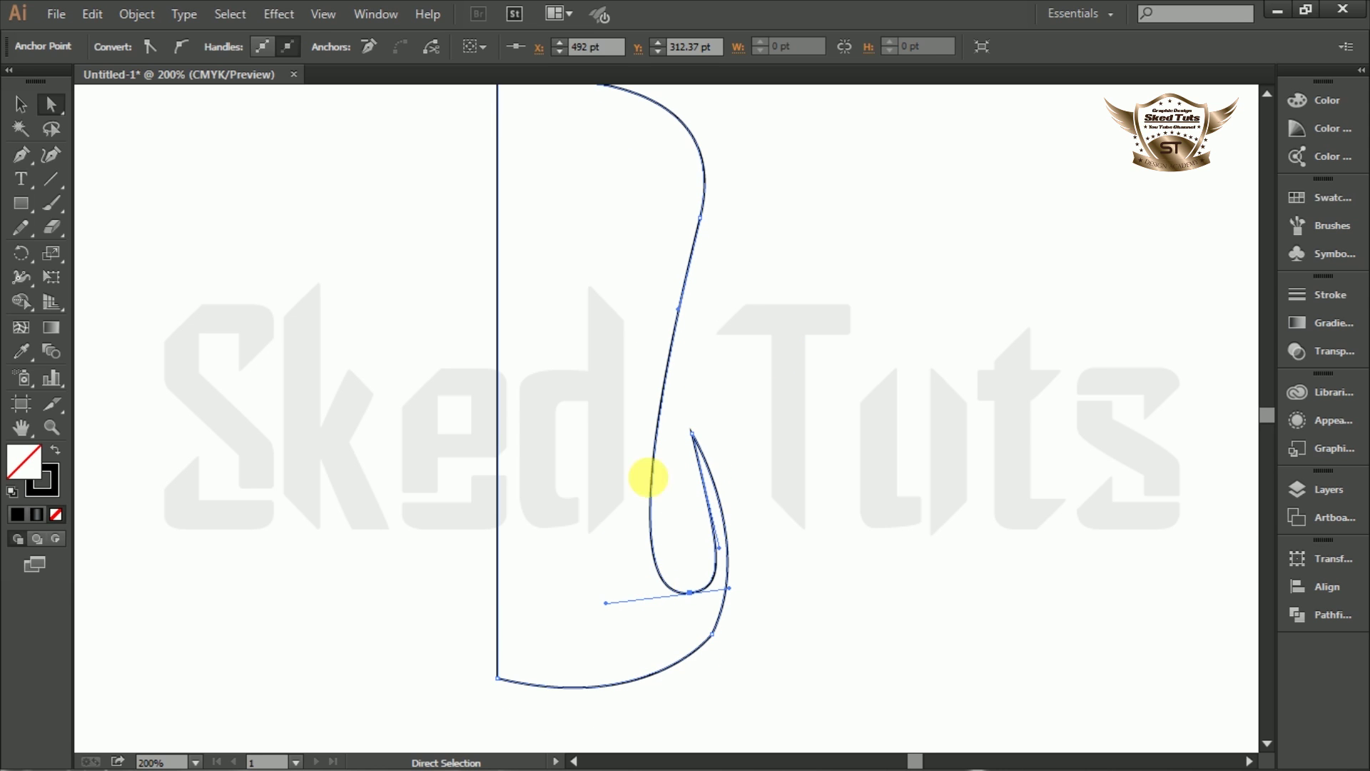
{"action": "left_click", "coordinate": [704, 223]}
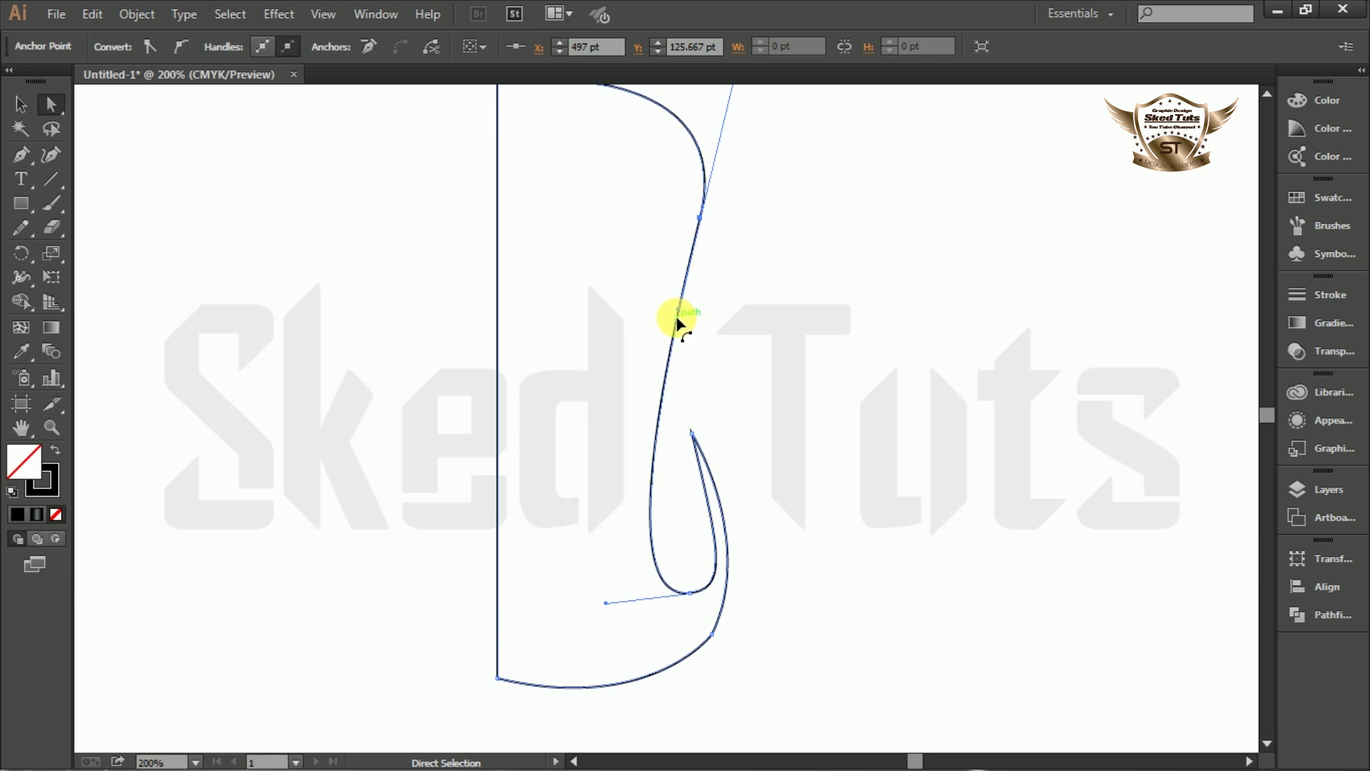
{"action": "left_click_drag", "start_coordinate": [678, 311], "coordinate": [659, 353]}
{"action": "scroll", "coordinate": [703, 309], "scroll_direction": "up", "scroll_amount": 2}
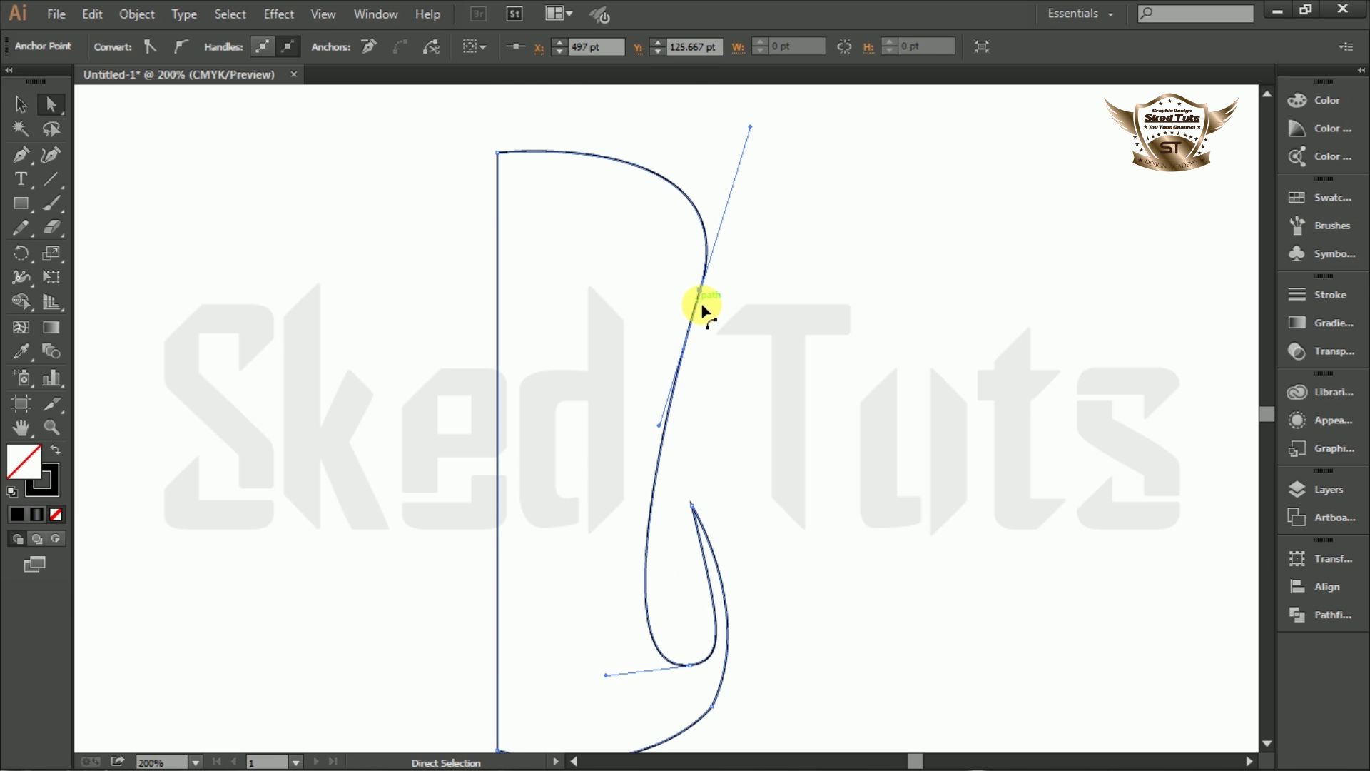
- Tilt the handles of the notch's bottom anchor and pull the notch tip's handle outward to round the notch's inner curve
{"action": "scroll", "coordinate": [750, 303], "scroll_direction": "down", "scroll_amount": 4}
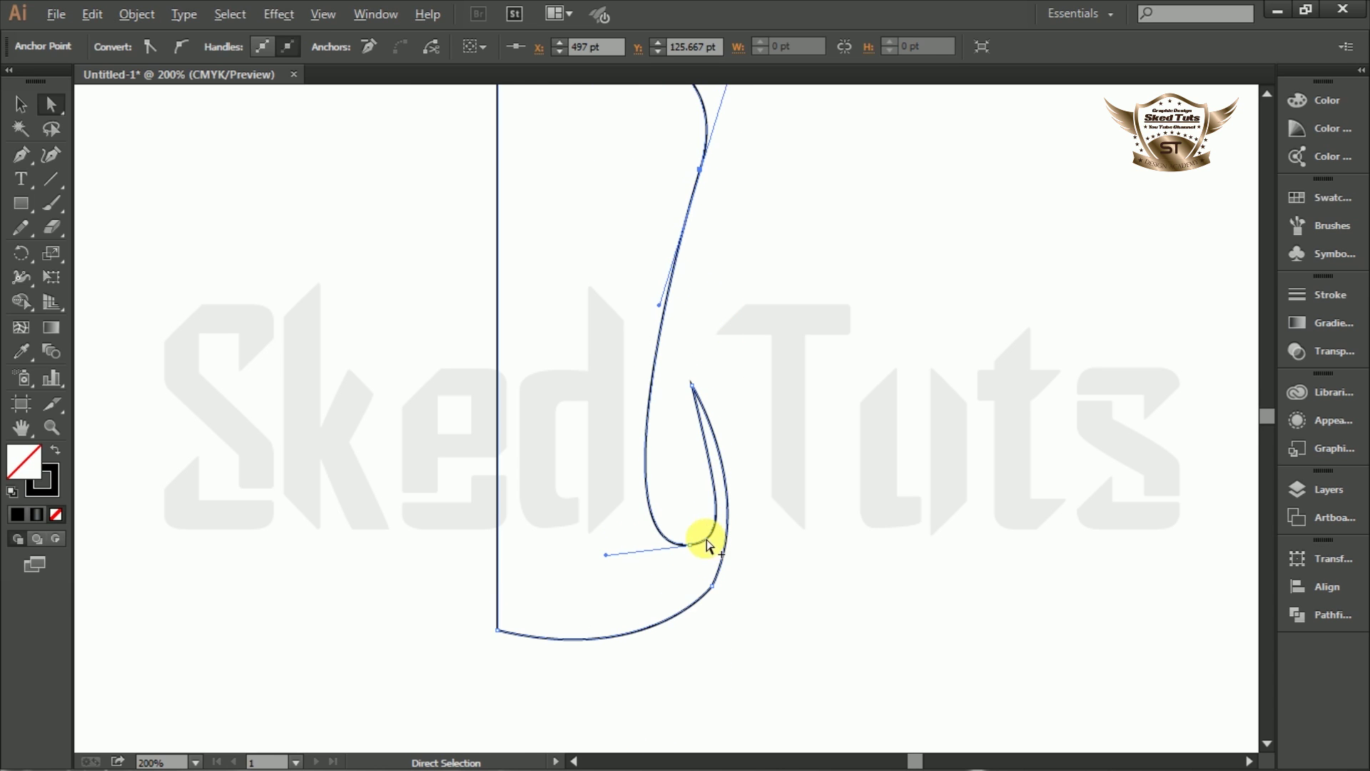
{"action": "scroll", "coordinate": [695, 573], "scroll_direction": "up", "scroll_amount": 1}
{"action": "left_click_drag", "start_coordinate": [693, 540], "coordinate": [732, 528]}
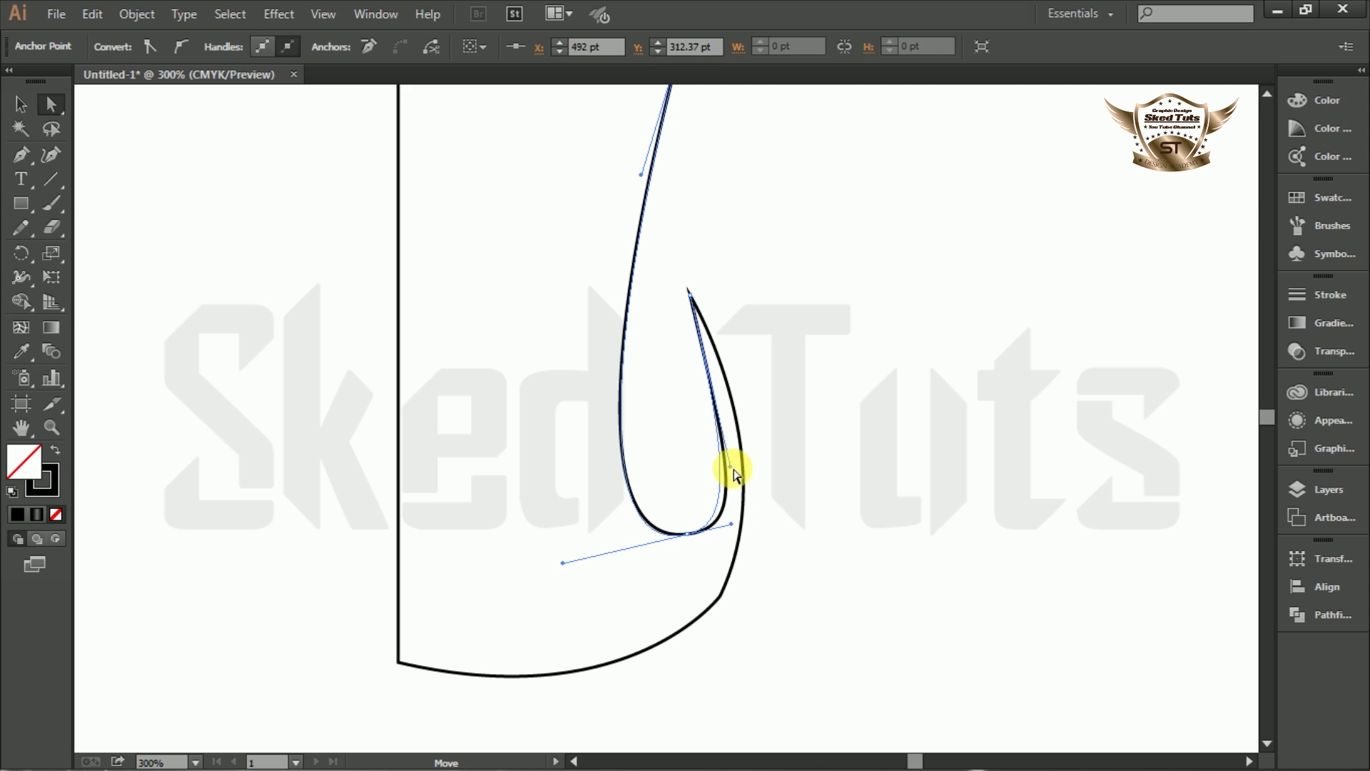
{"action": "mouse_move", "coordinate": [729, 473]}
{"action": "left_mouse_down"}
{"action": "mouse_move", "coordinate": [749, 472]}
{"action": "mouse_move", "coordinate": [743, 451]}
{"action": "left_mouse_up"}
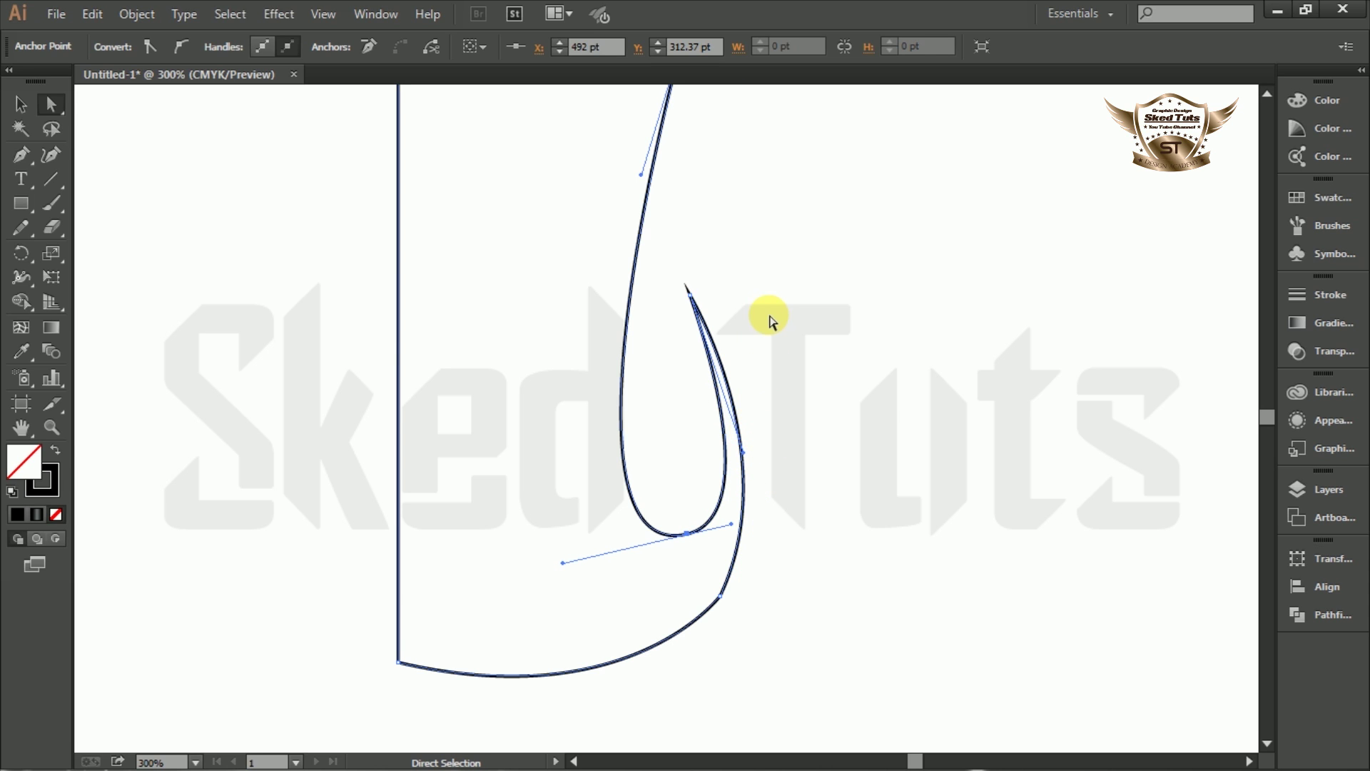
{"action": "left_click", "coordinate": [737, 302]}
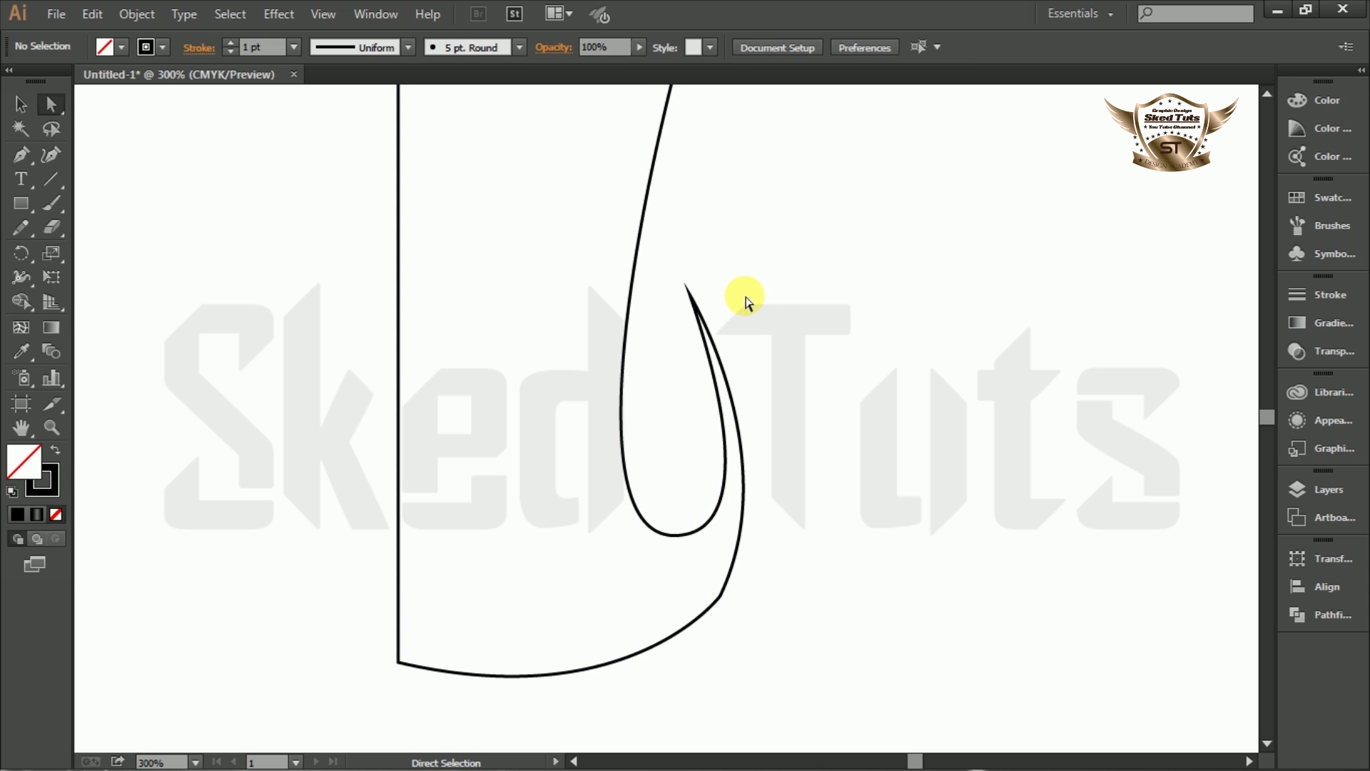
- Convert the lower outer anchor of the outline to smooth and shorten the handles along the bottom edge to flatten its curve
{"action": "left_click", "coordinate": [723, 596]}
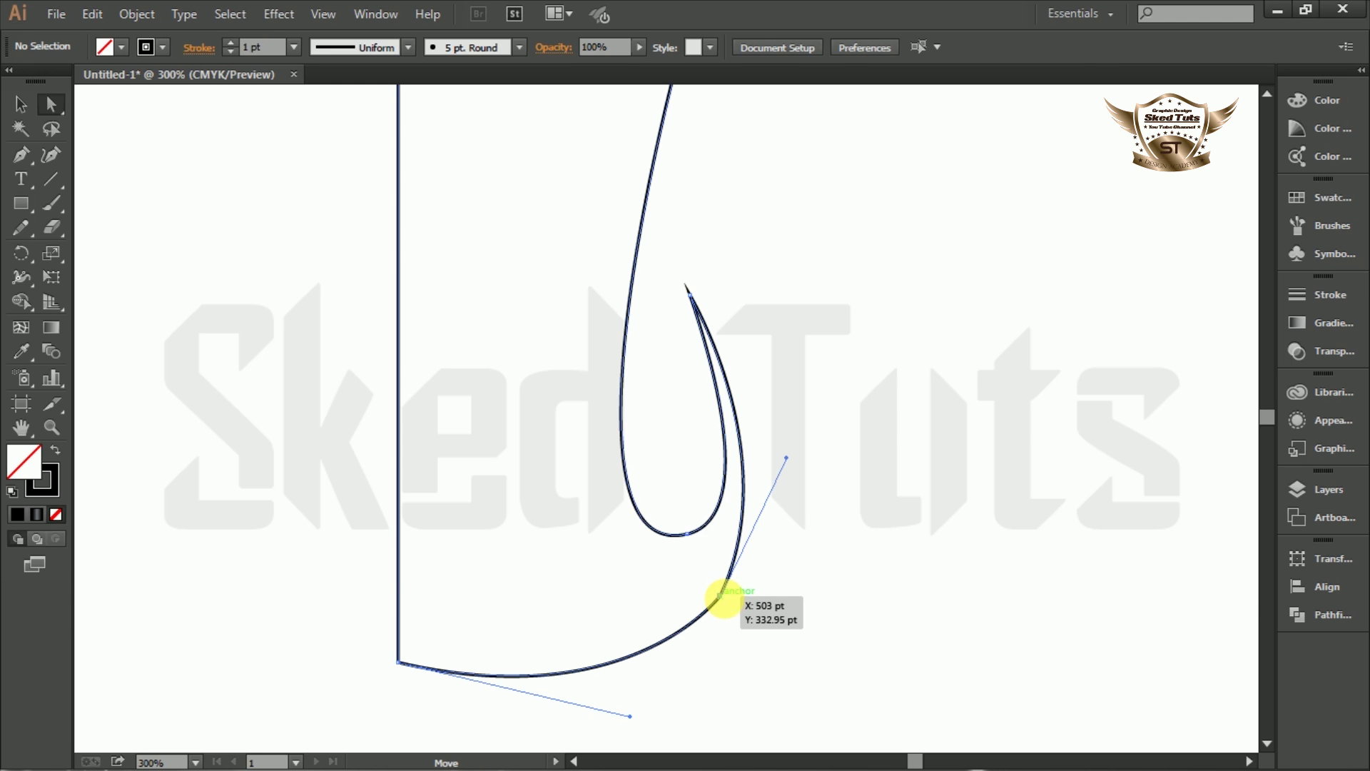
{"action": "left_click", "coordinate": [183, 47]}
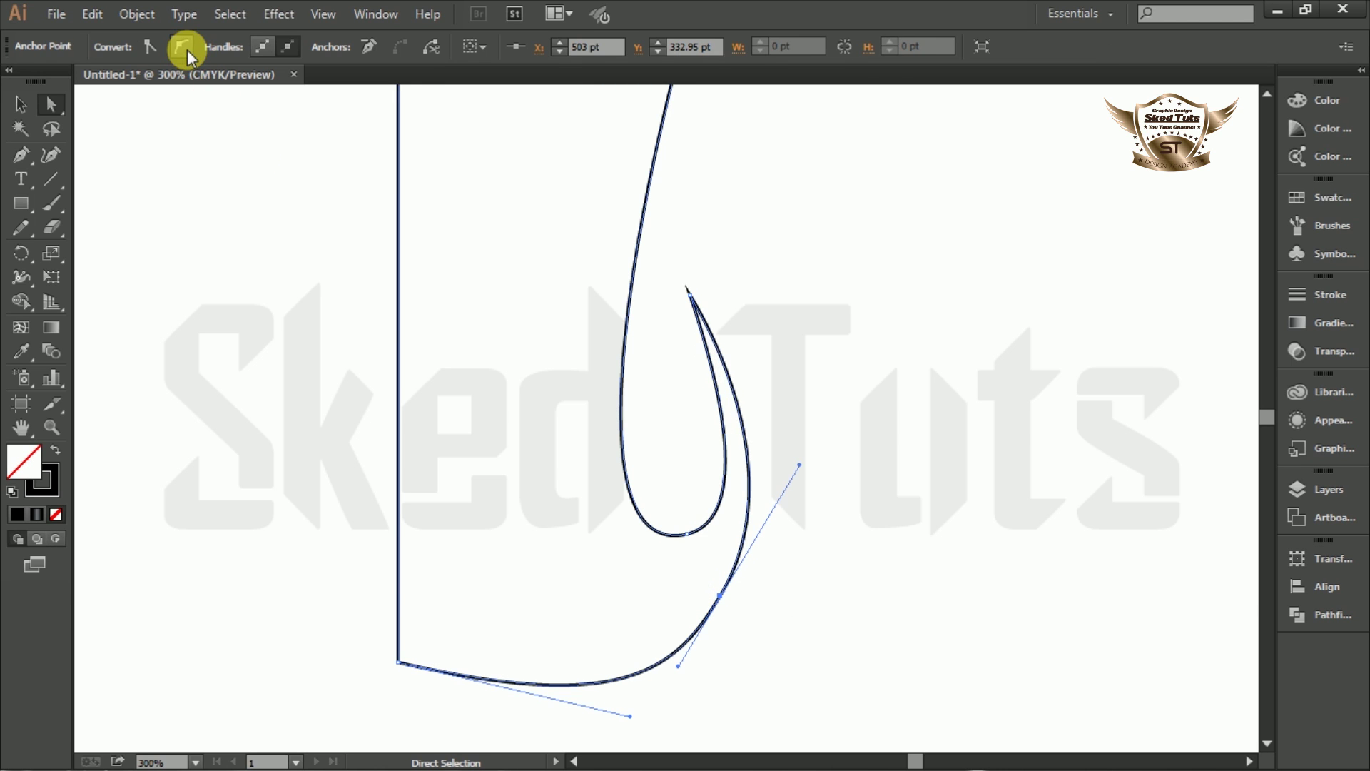
{"action": "left_click_drag", "start_coordinate": [629, 714], "coordinate": [597, 690]}
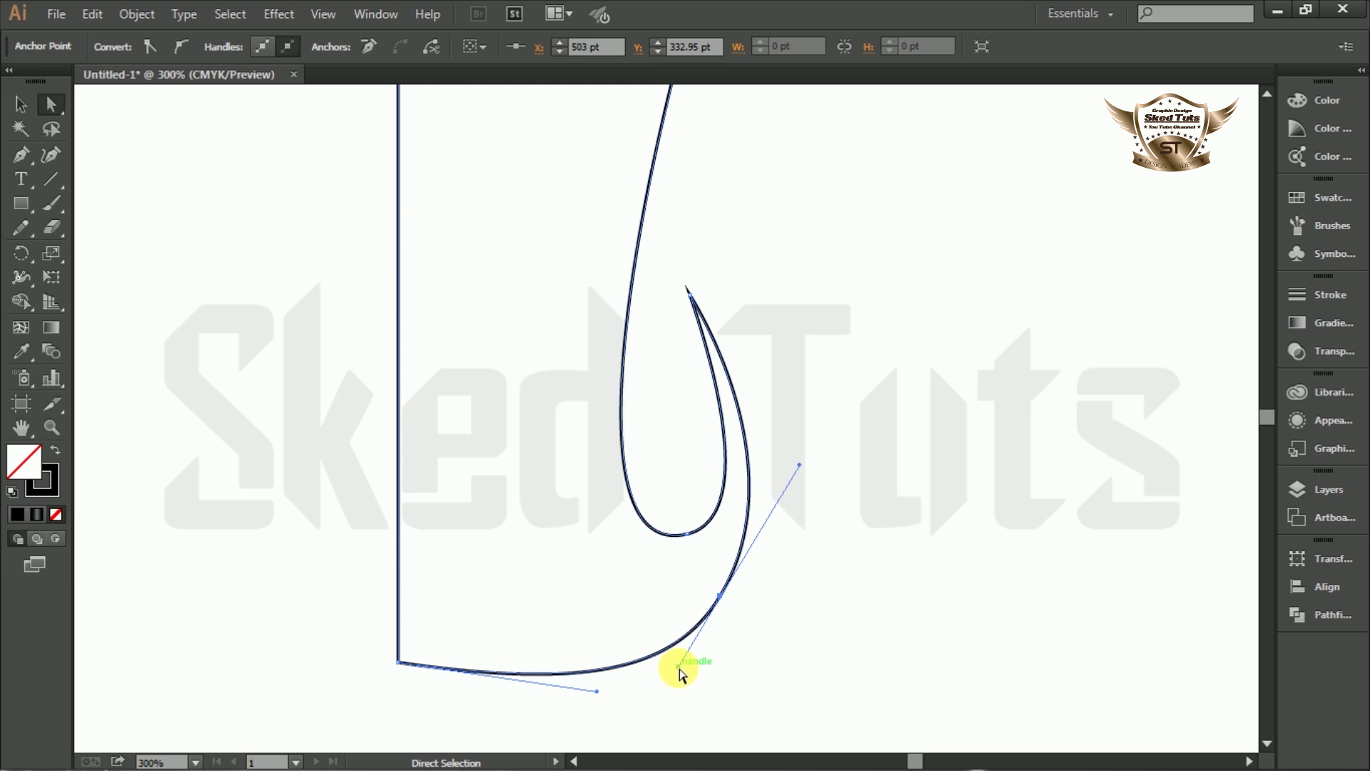
{"action": "left_click_drag", "start_coordinate": [681, 670], "coordinate": [691, 657]}
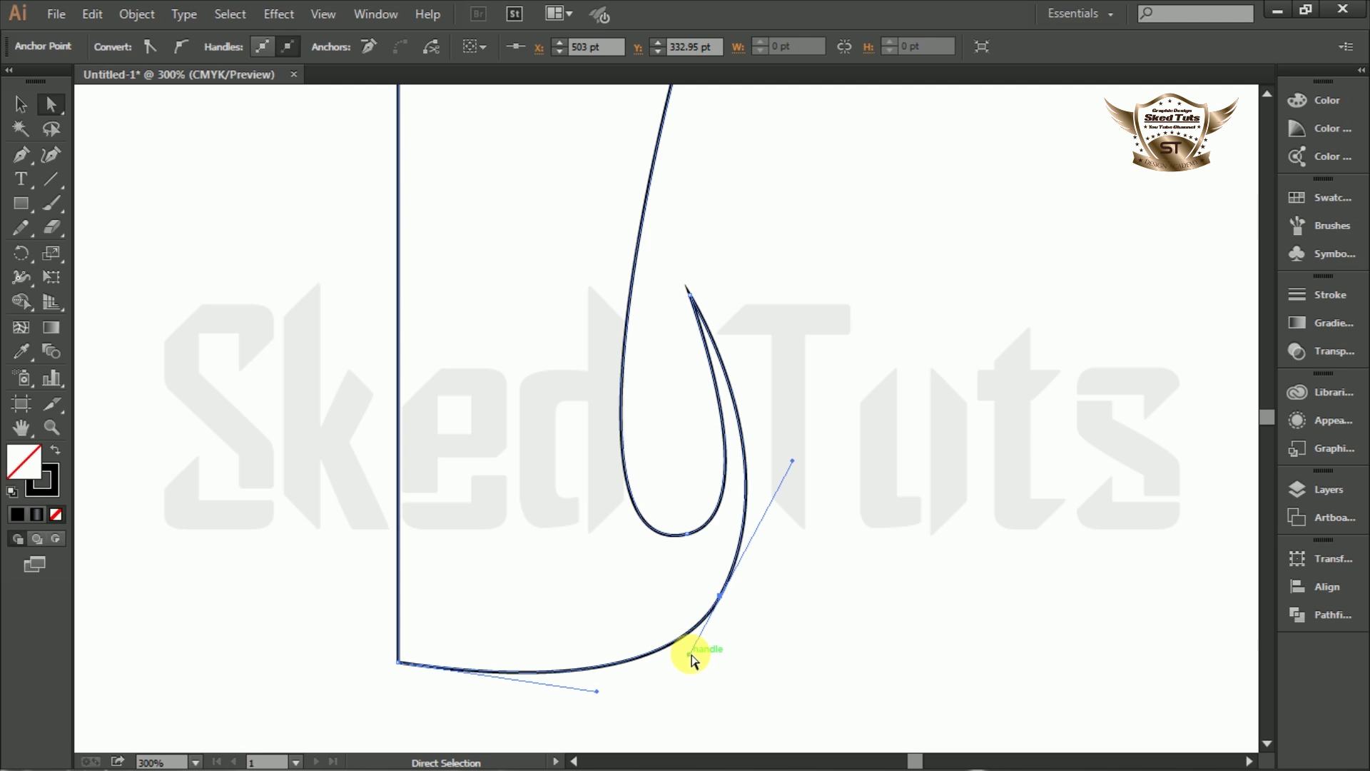
- Select the whole half outline and create a reflected copy of it across the vertical axis
{"action": "left_click", "coordinate": [19, 106]}
{"action": "left_click_drag", "start_coordinate": [849, 173], "coordinate": [593, 284]}
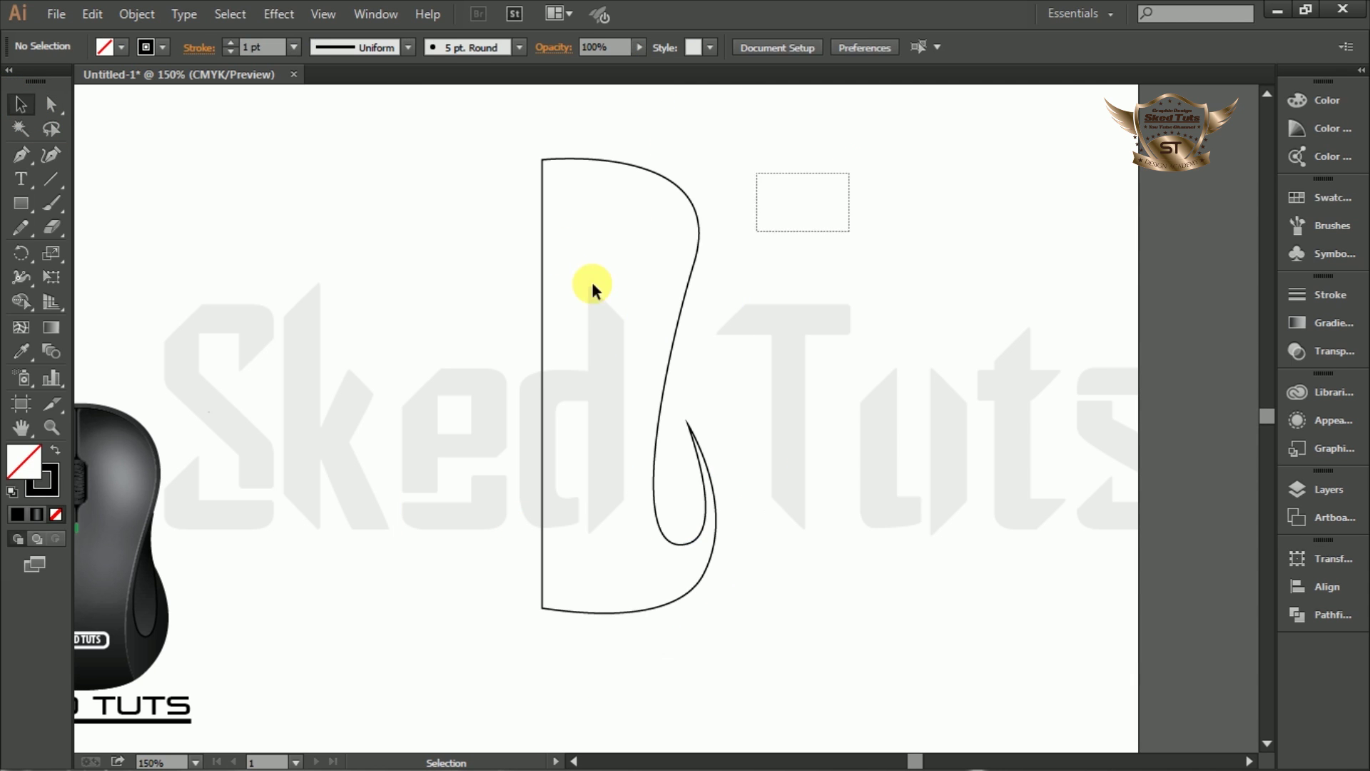
{"action": "left_click", "coordinate": [593, 286]}
{"action": "right_click", "coordinate": [701, 229]}
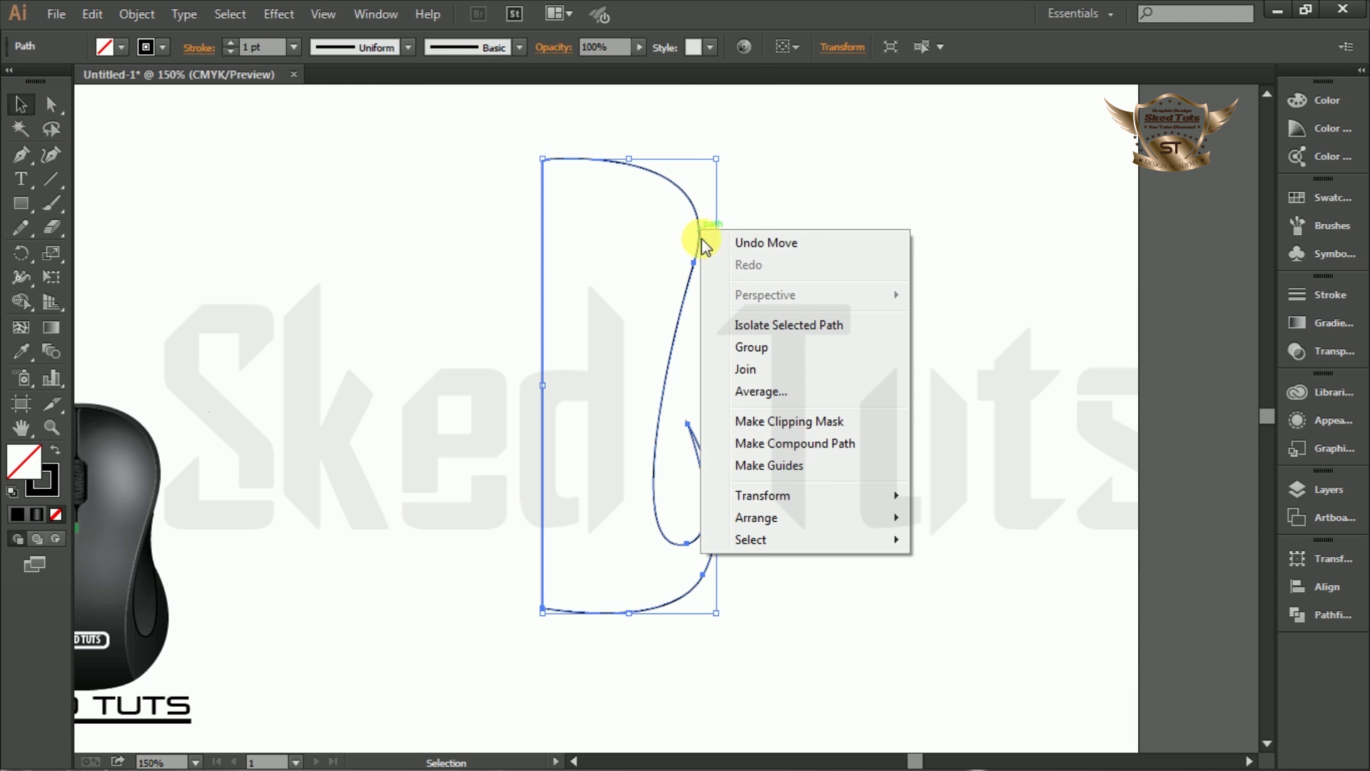
{"action": "mouse_move", "coordinate": [796, 498]}
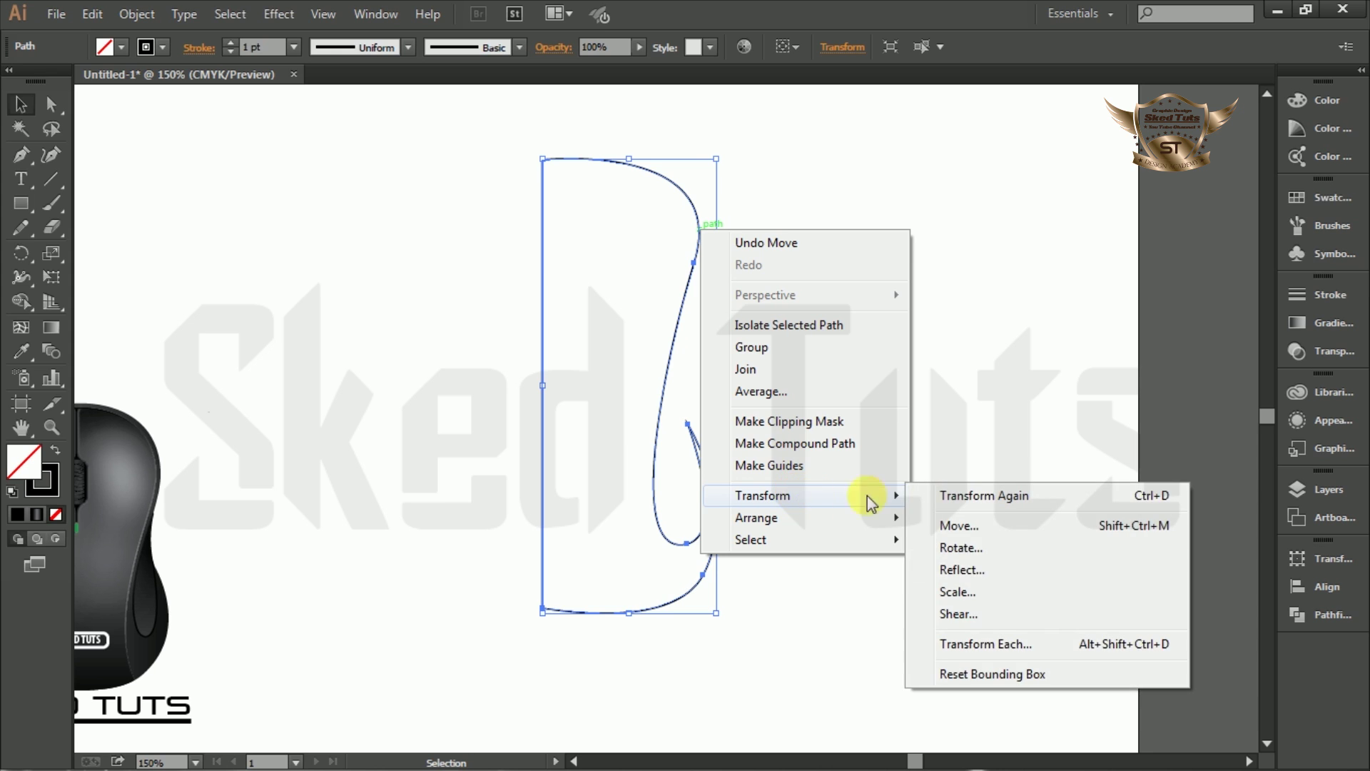
{"action": "left_click", "coordinate": [957, 568]}
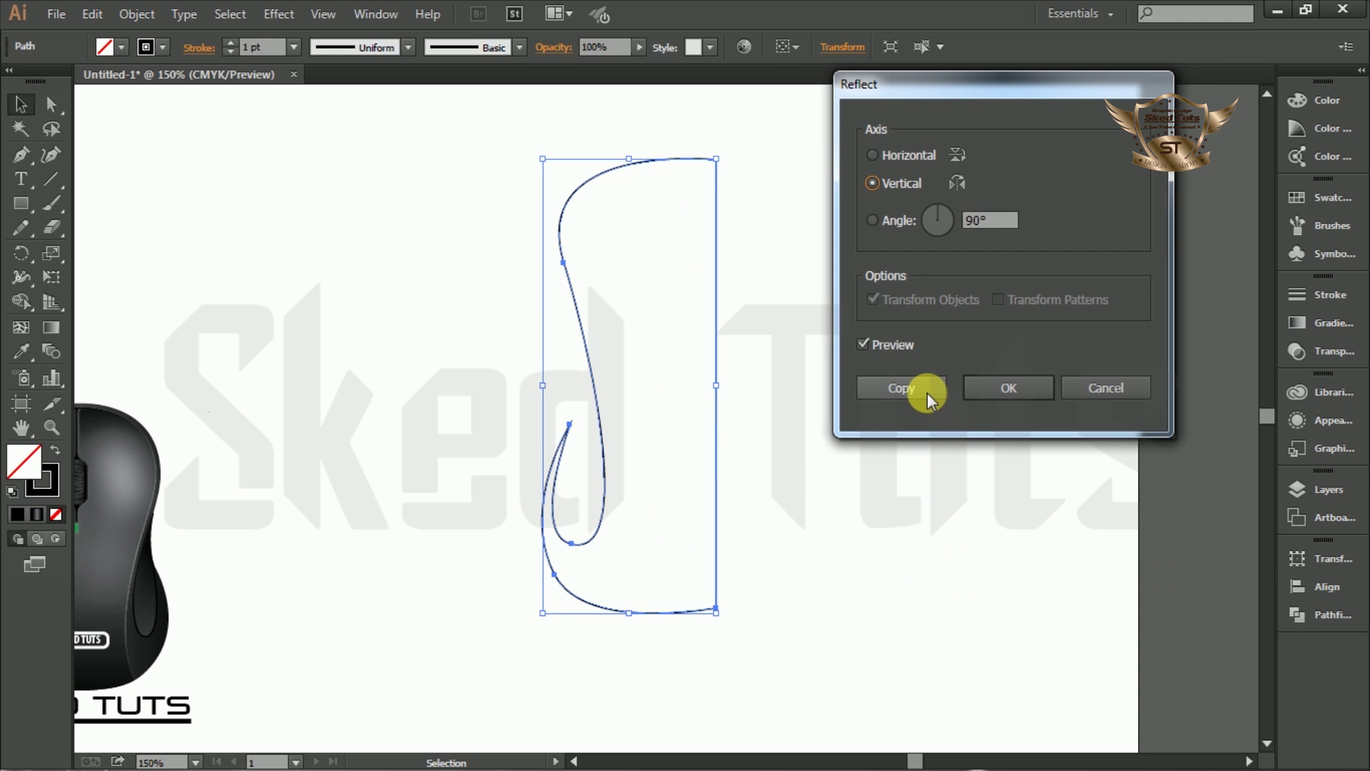
{"action": "left_click", "coordinate": [914, 388]}
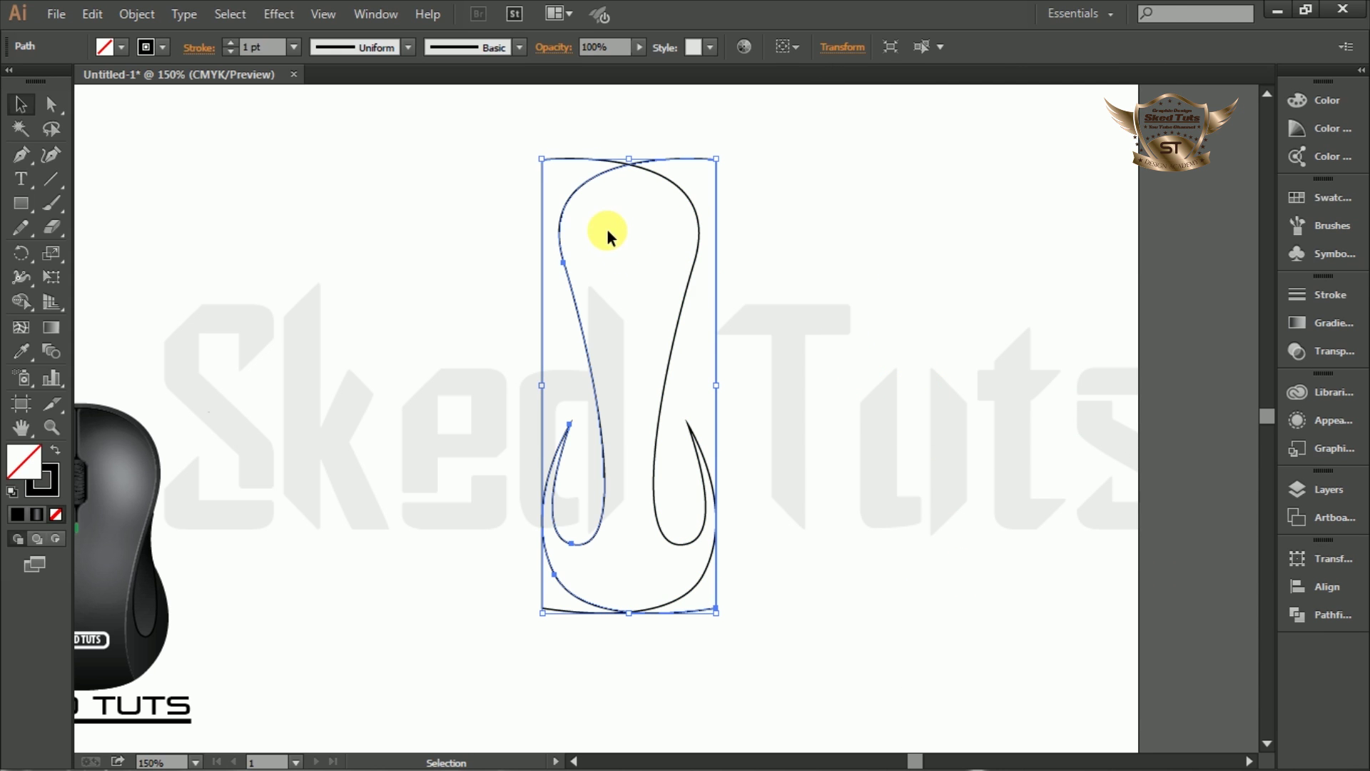
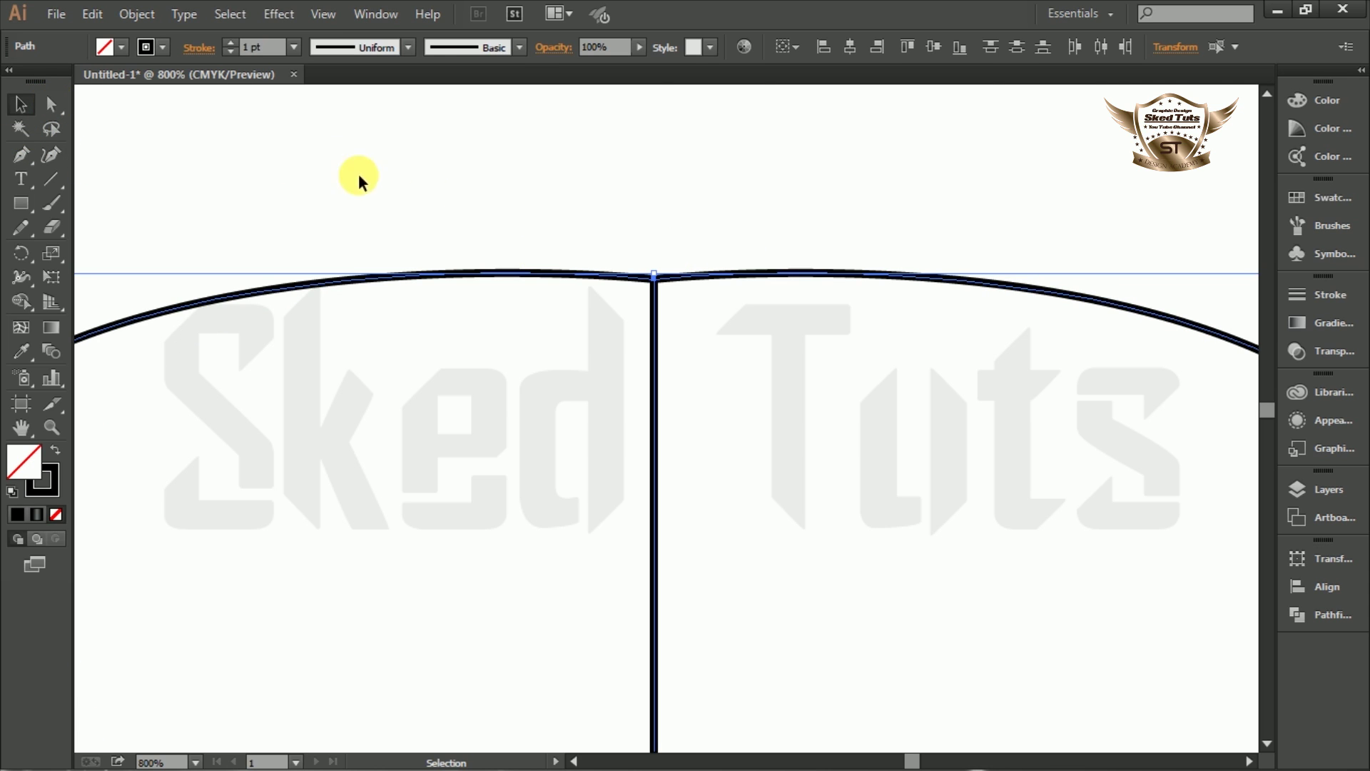
- Raise the overlapping top centre anchors of both halves together so the dip becomes a continuous dome
{"action": "left_click", "coordinate": [51, 104]}
{"action": "left_click", "coordinate": [580, 265]}
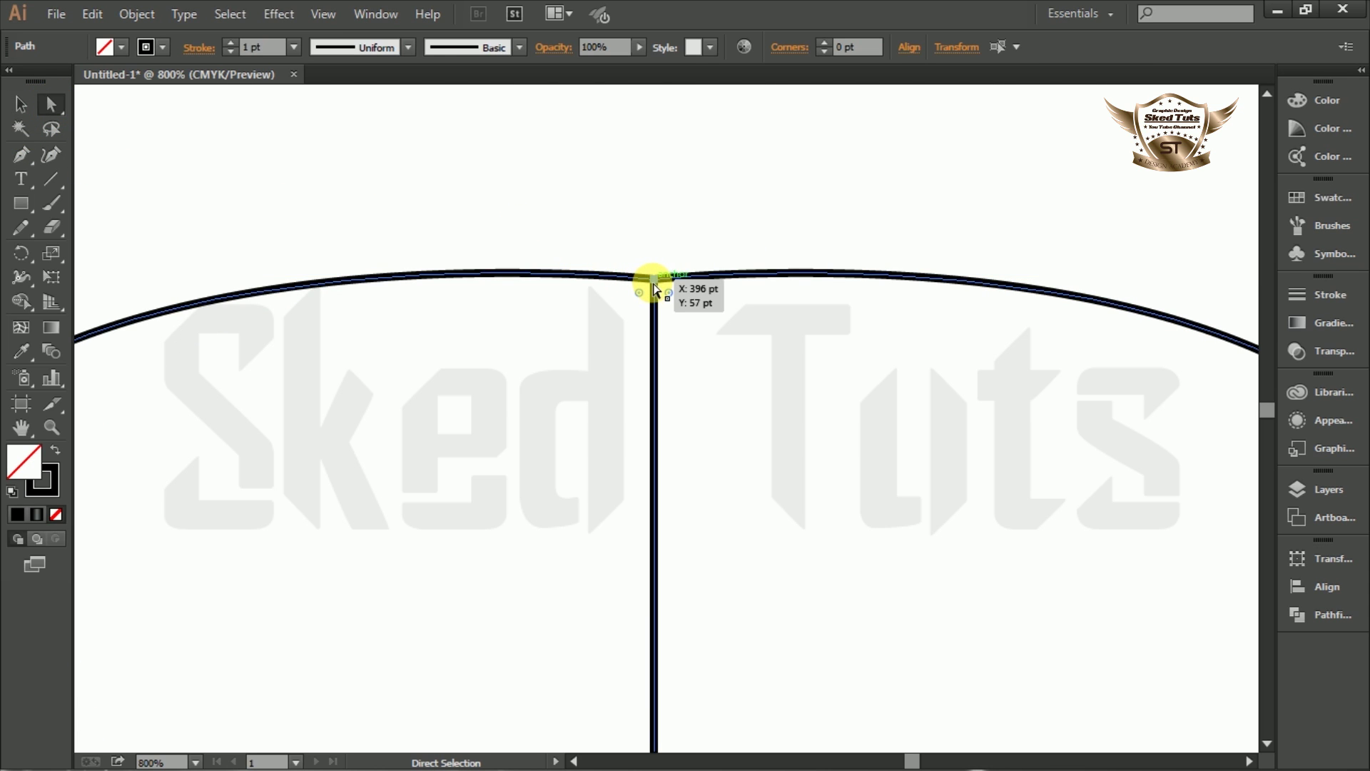
{"action": "left_click_drag", "start_coordinate": [657, 278], "coordinate": [655, 134]}
{"action": "scroll", "coordinate": [660, 309], "scroll_direction": "down", "scroll_amount": 3}
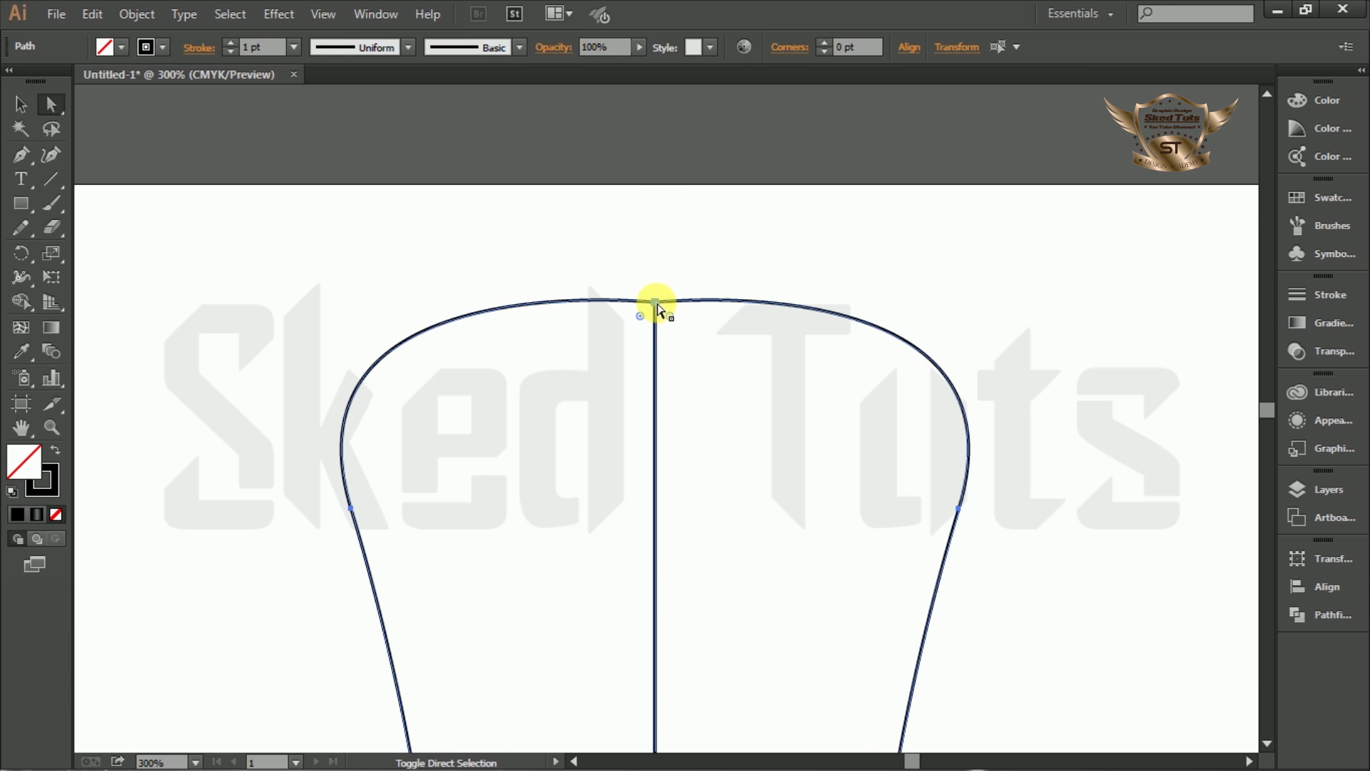
{"action": "left_click", "coordinate": [655, 304]}
{"action": "left_click_drag", "start_coordinate": [686, 261], "coordinate": [614, 371]}
{"action": "left_click_drag", "start_coordinate": [657, 305], "coordinate": [655, 259]}
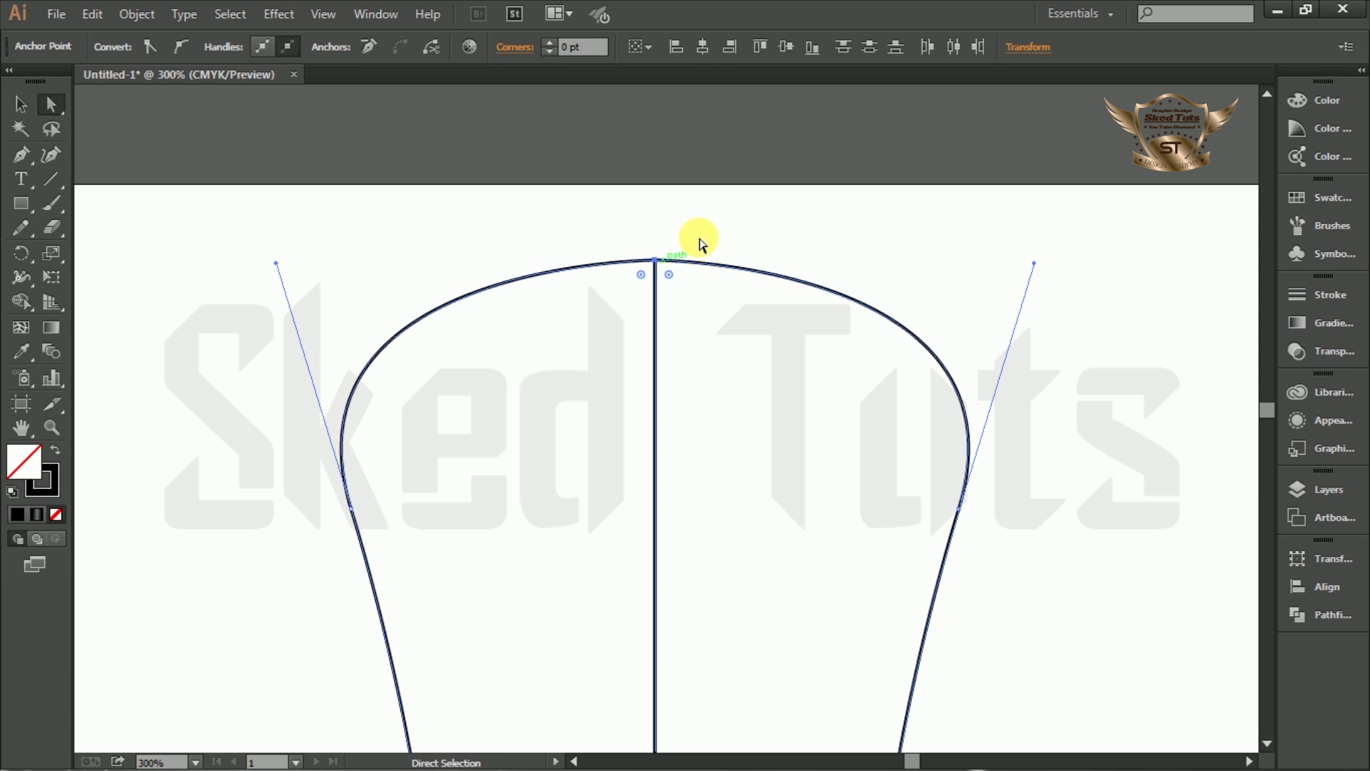
{"action": "left_click", "coordinate": [710, 234]}
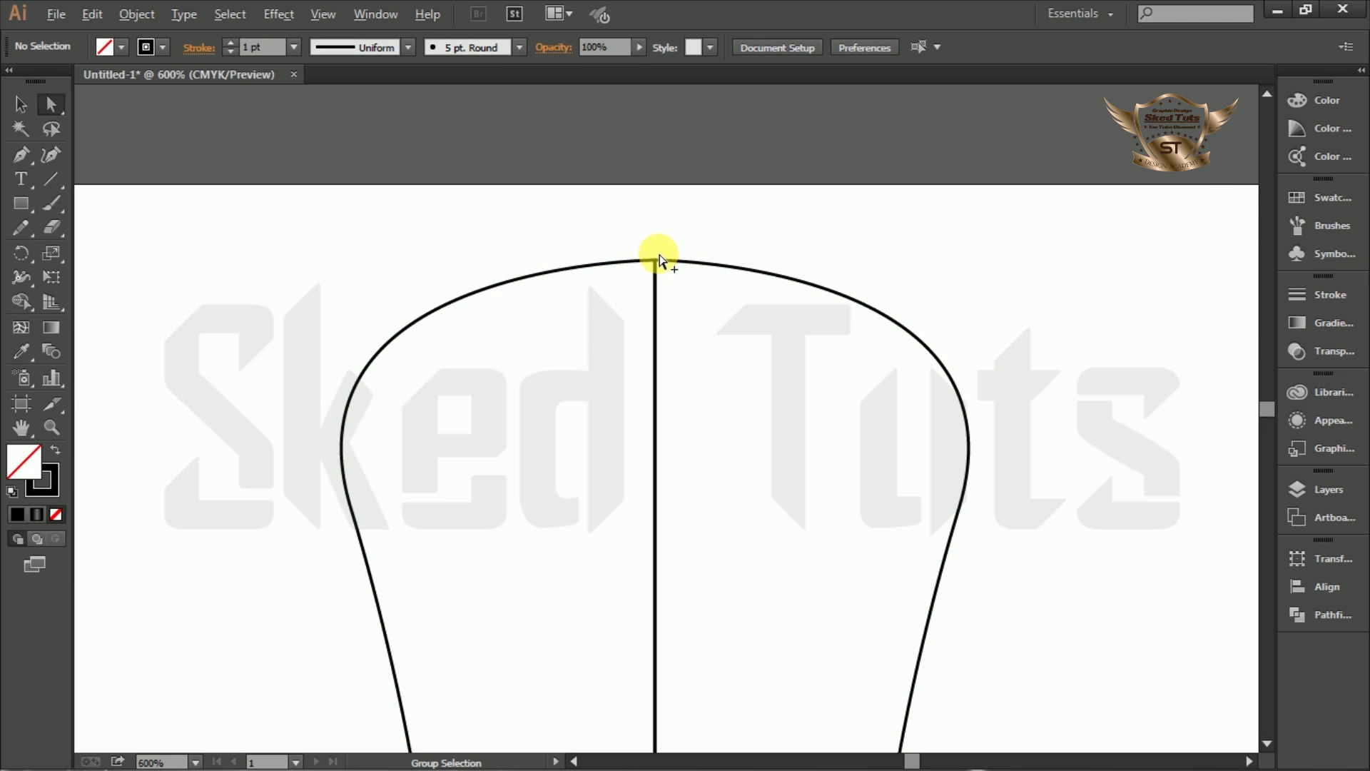
- Lower both top centre anchors slightly along the centre line to flatten the join of the top edge
{"action": "scroll", "coordinate": [659, 255], "scroll_direction": "up", "scroll_amount": 1}
{"action": "left_click_drag", "start_coordinate": [691, 221], "coordinate": [581, 321]}
{"action": "left_click_drag", "start_coordinate": [643, 277], "coordinate": [643, 302]}
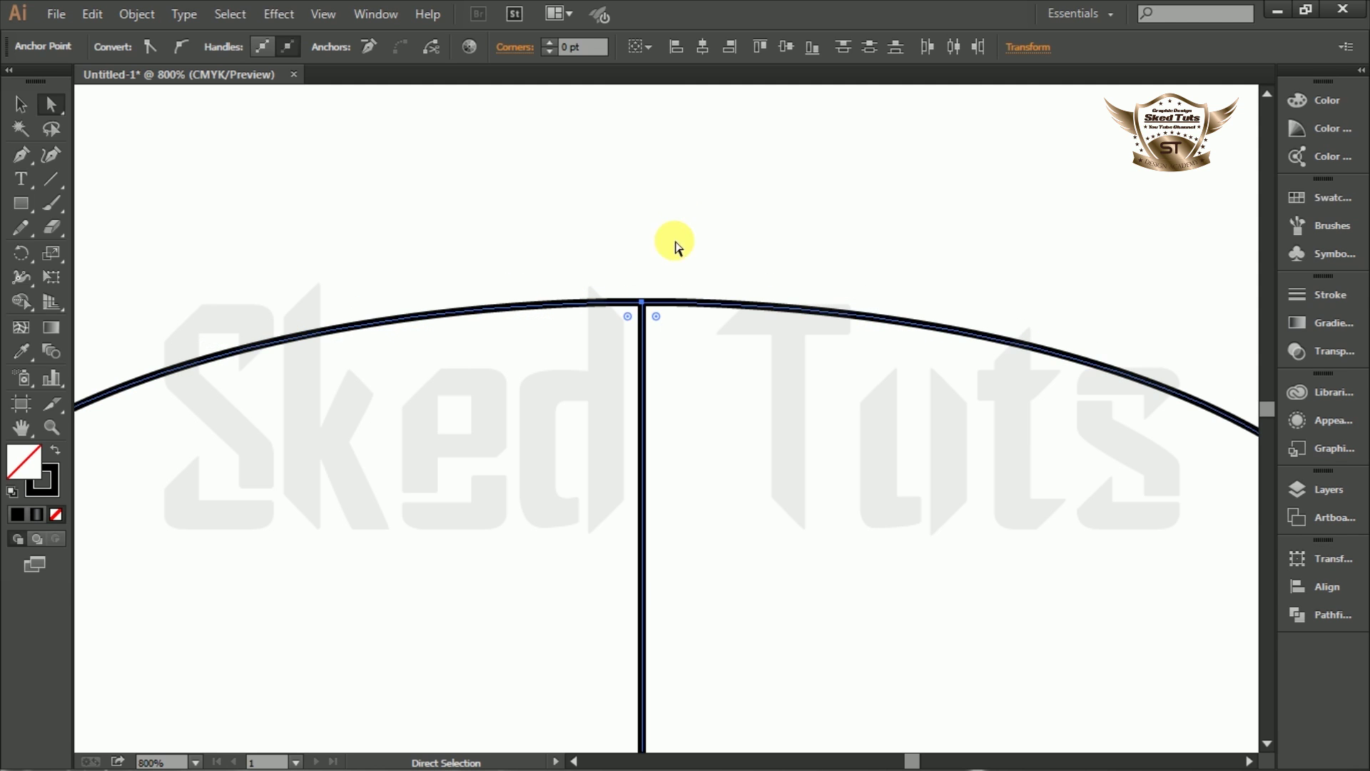
{"action": "left_click", "coordinate": [685, 219]}
- Pull the bottom centre anchors of both halves straight down to deepen and round the base of the mouse outline
{"action": "scroll", "coordinate": [595, 208], "scroll_direction": "down", "scroll_amount": 6}
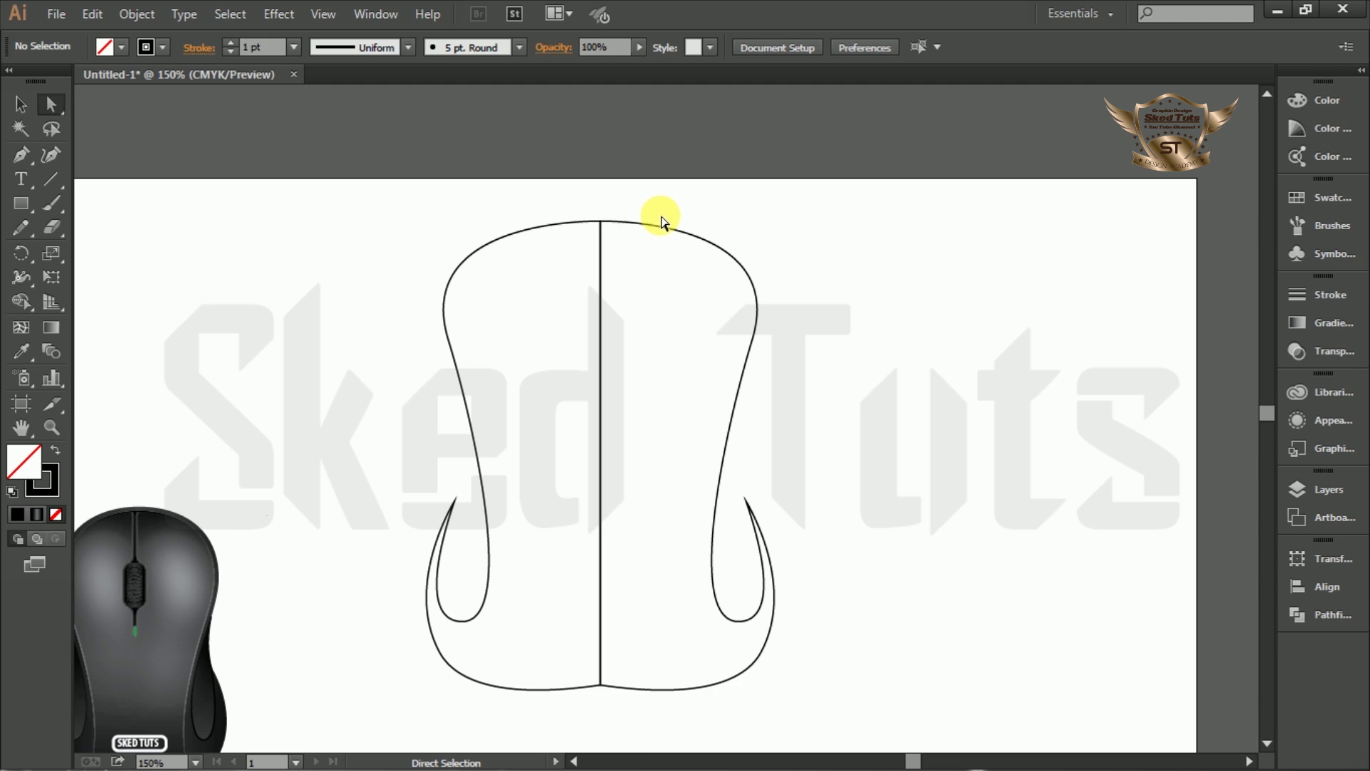
{"action": "scroll", "coordinate": [661, 217], "scroll_direction": "down", "scroll_amount": 1}
{"action": "scroll", "coordinate": [663, 383], "scroll_direction": "down", "scroll_amount": 2}
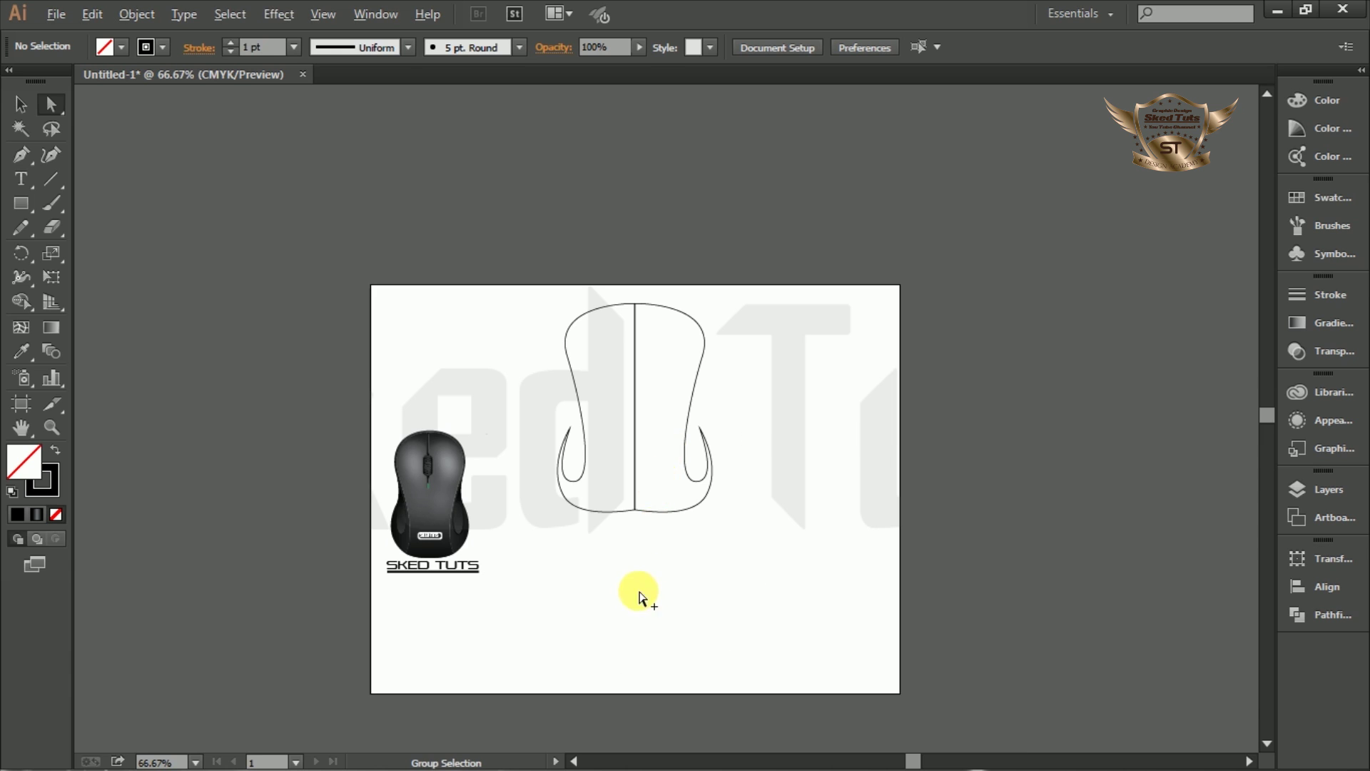
{"action": "scroll", "coordinate": [657, 541], "scroll_direction": "up", "scroll_amount": 2}
{"action": "scroll", "coordinate": [592, 486], "scroll_direction": "up", "scroll_amount": 3}
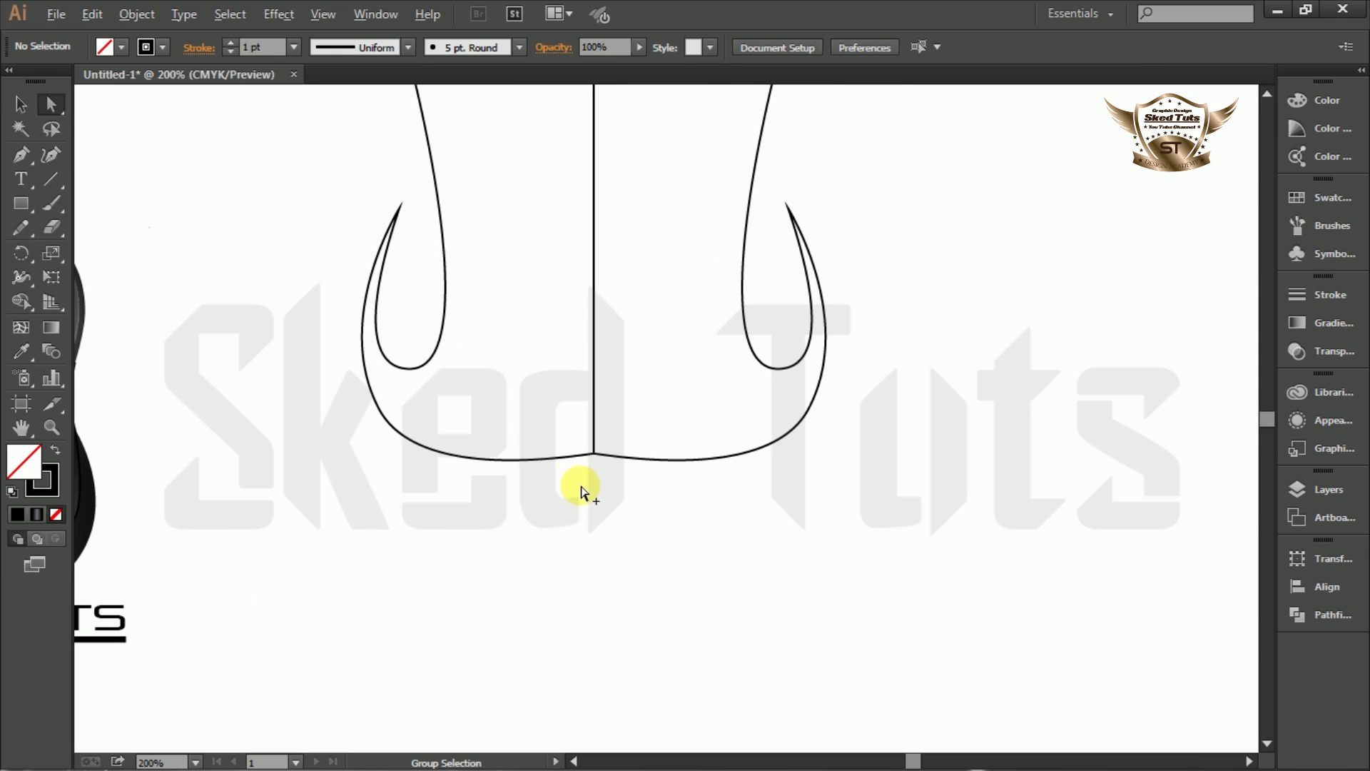
{"action": "left_click", "coordinate": [601, 438]}
{"action": "scroll", "coordinate": [599, 464], "scroll_direction": "up", "scroll_amount": 2}
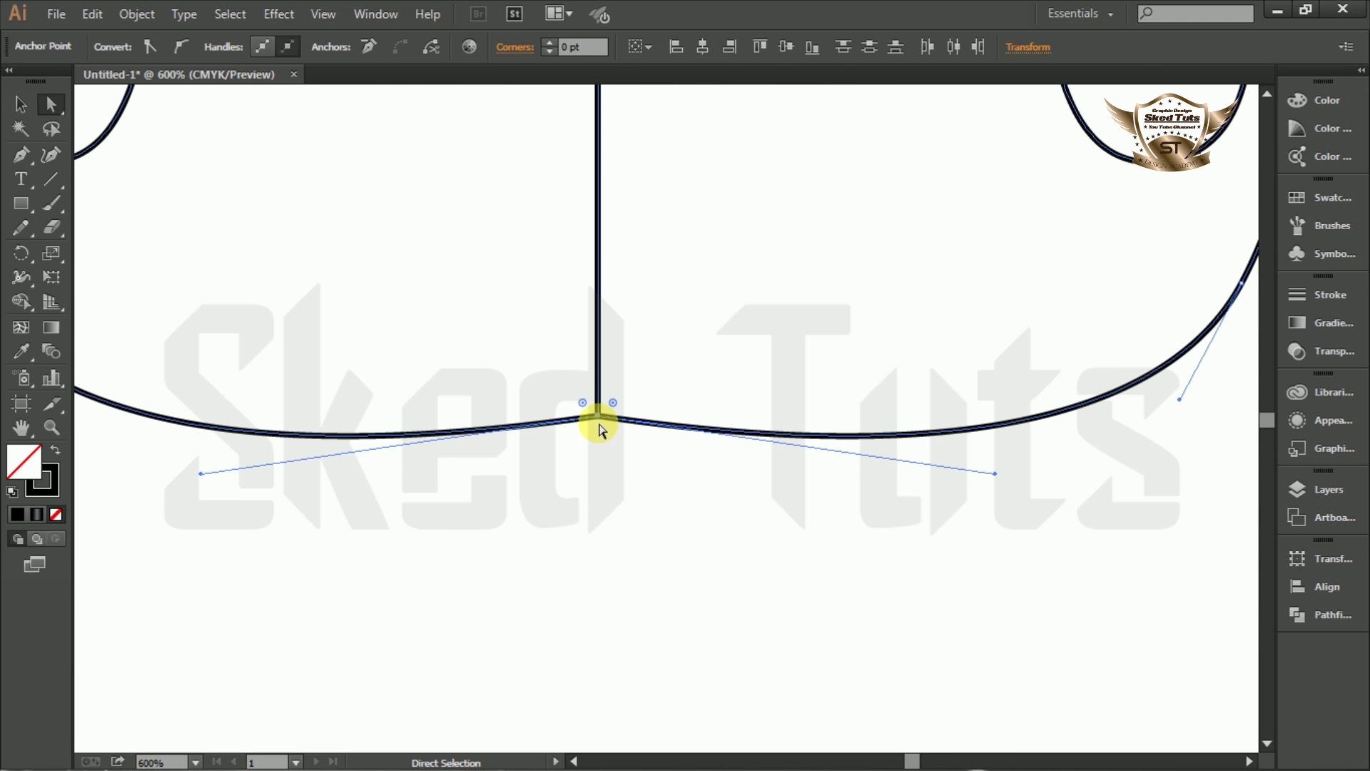
{"action": "left_click_drag", "start_coordinate": [598, 423], "coordinate": [598, 638]}
{"action": "scroll", "coordinate": [653, 345], "scroll_direction": "down", "scroll_amount": 3}
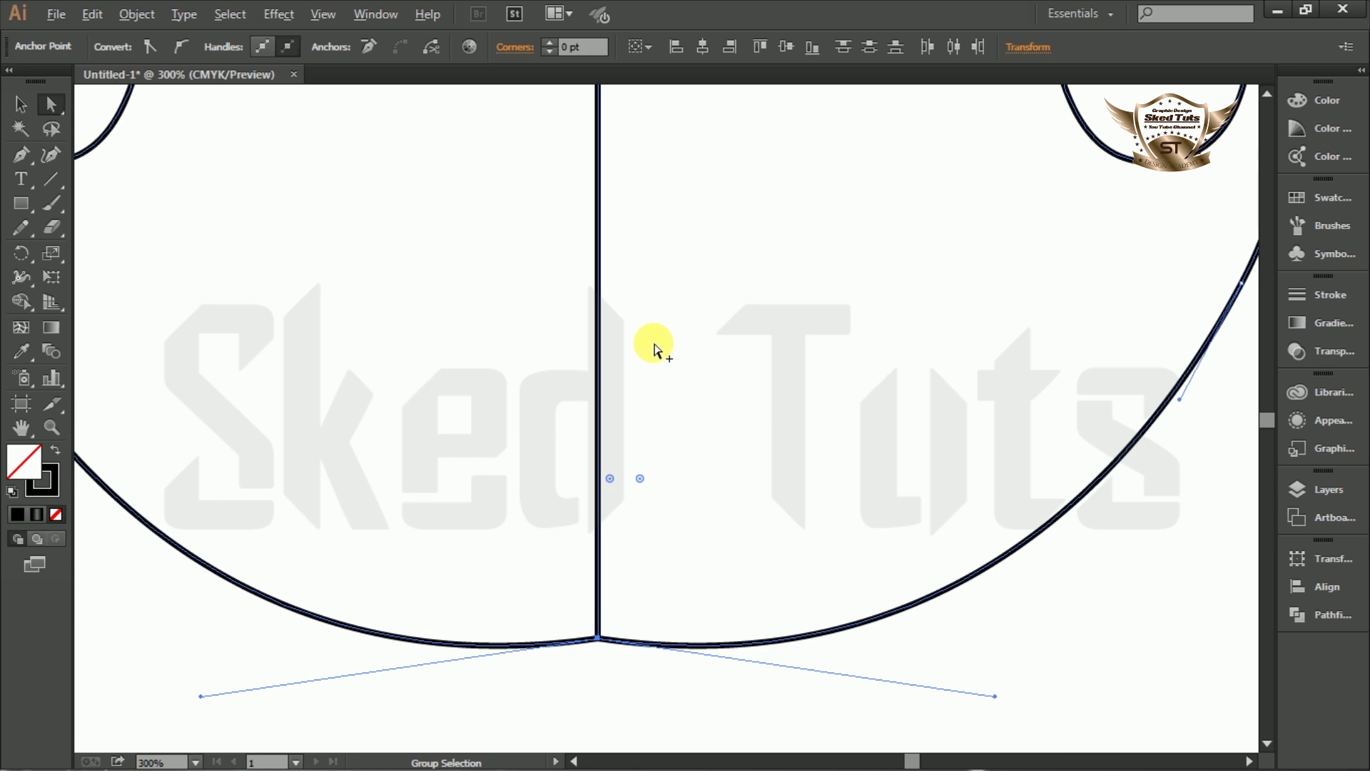
- Level the bottom centre handles of the right and left halves to smooth the bottom edge across the centre line
{"action": "scroll", "coordinate": [599, 492], "scroll_direction": "up", "scroll_amount": 2}
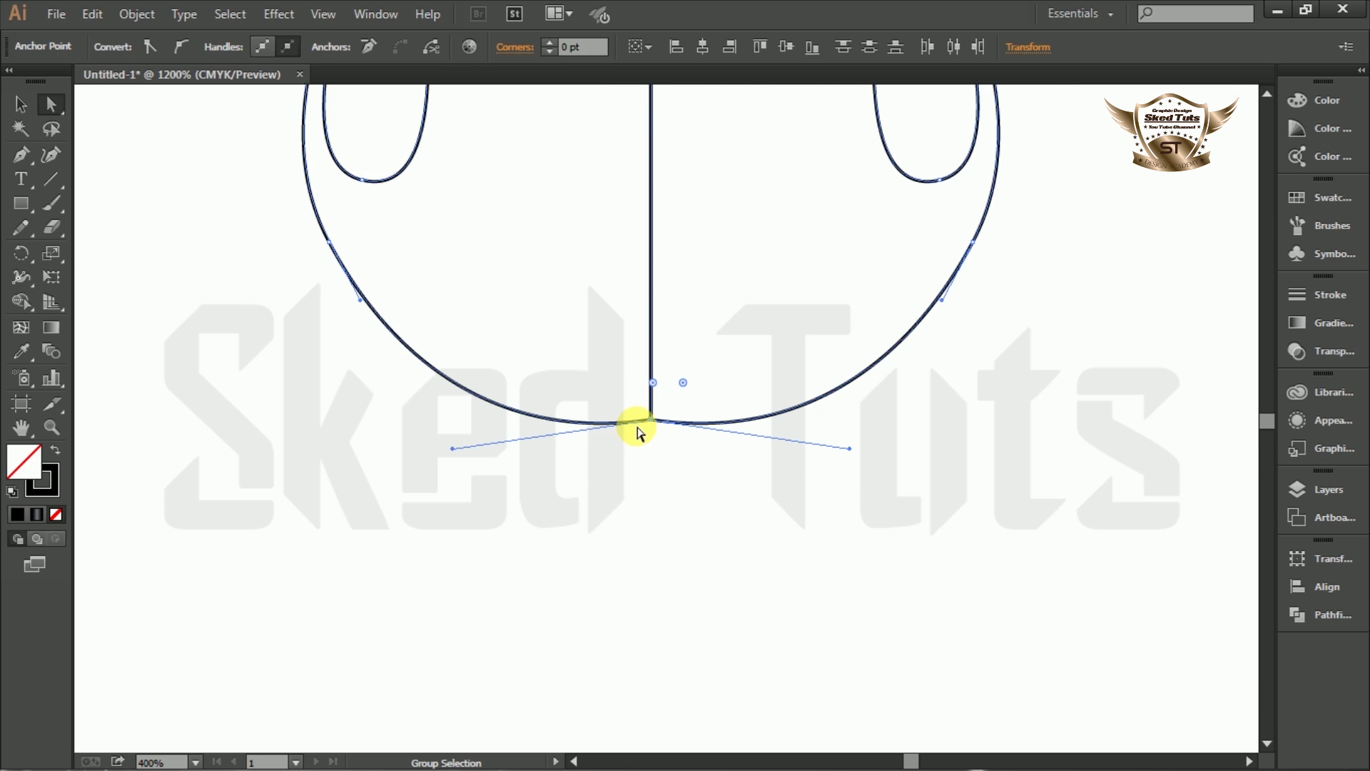
{"action": "scroll", "coordinate": [637, 432], "scroll_direction": "up", "scroll_amount": 2}
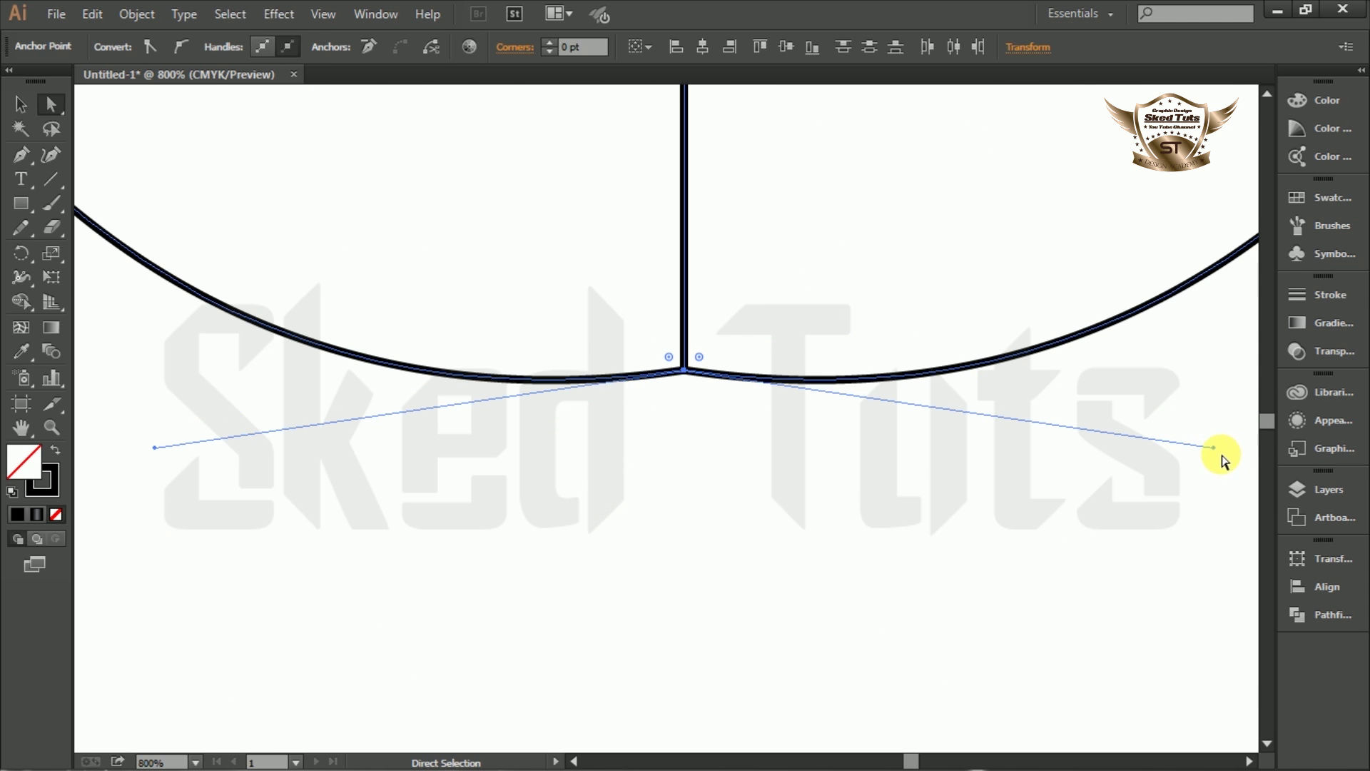
{"action": "left_click_drag", "start_coordinate": [1214, 447], "coordinate": [1206, 387]}
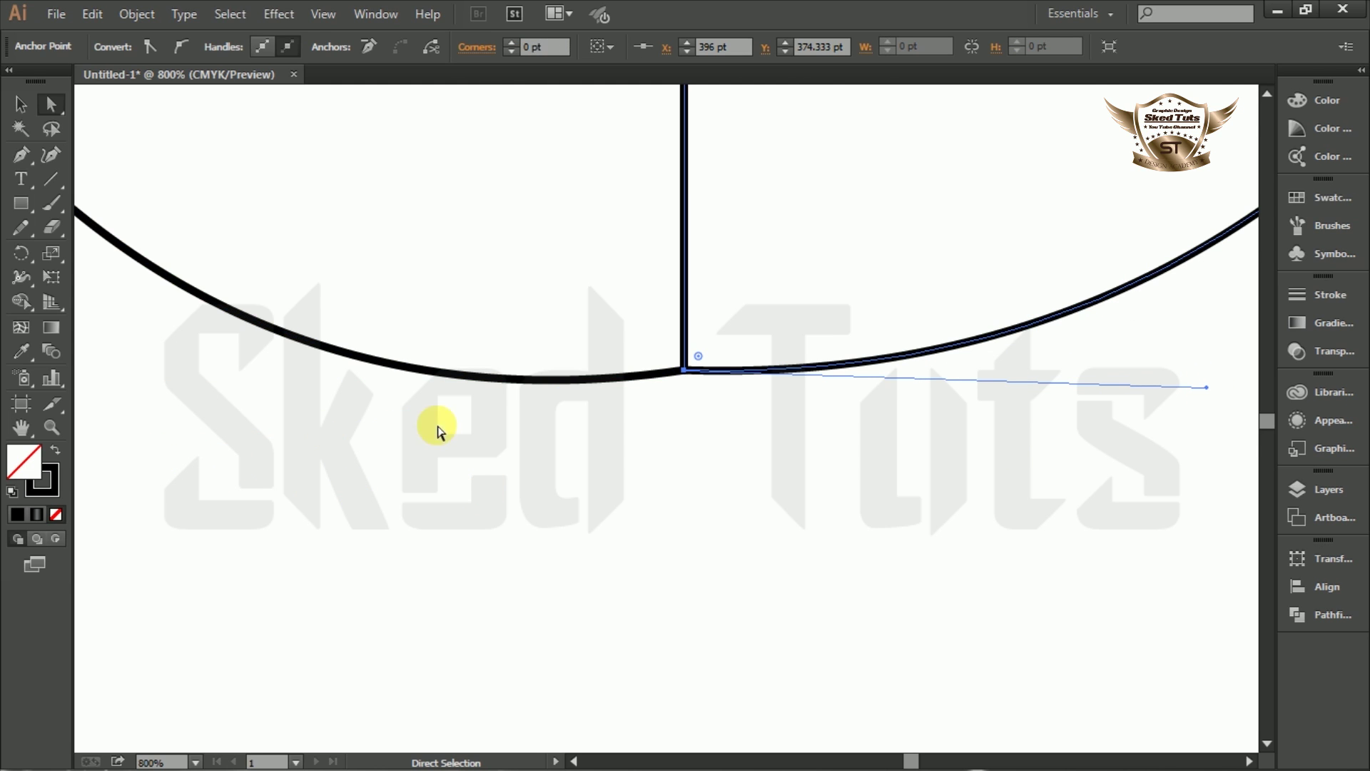
{"action": "left_click", "coordinate": [726, 368]}
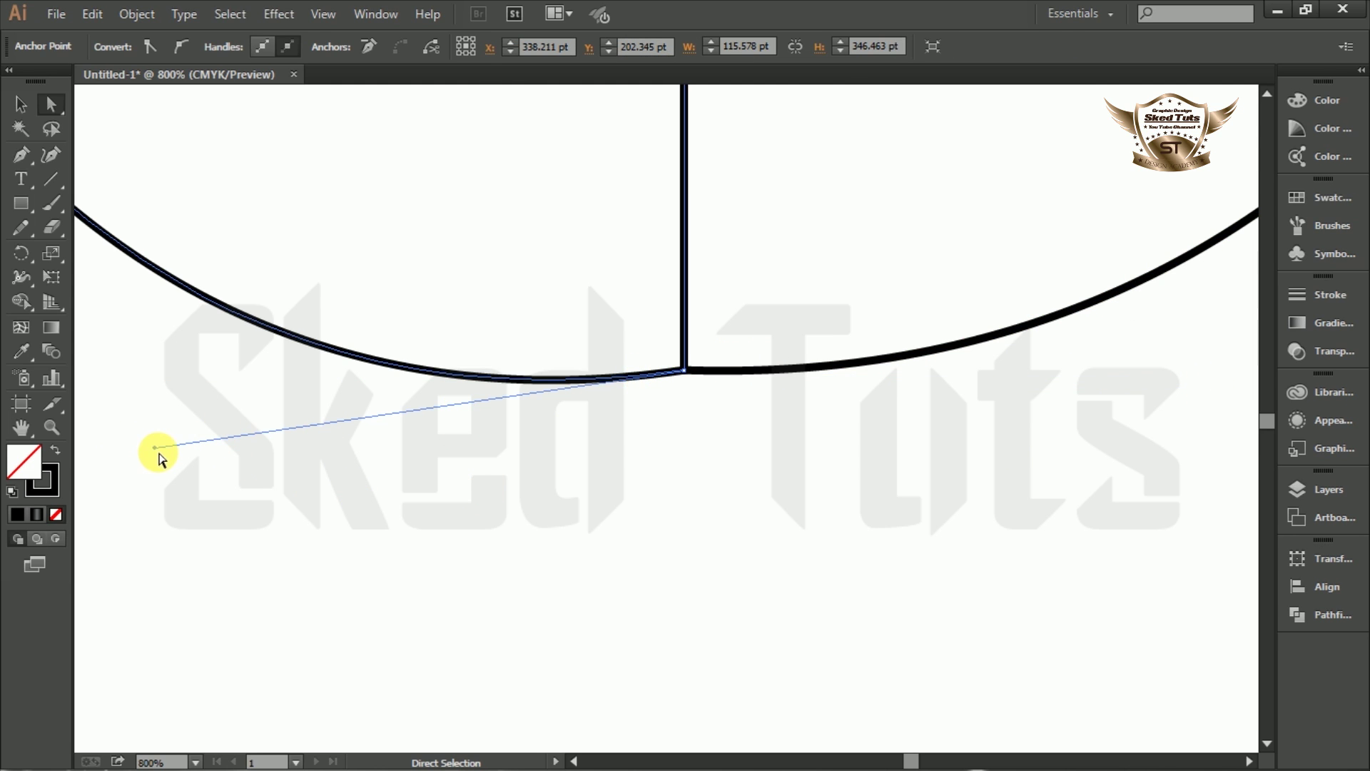
{"action": "left_click_drag", "start_coordinate": [152, 446], "coordinate": [156, 369]}
{"action": "left_click", "coordinate": [743, 449]}
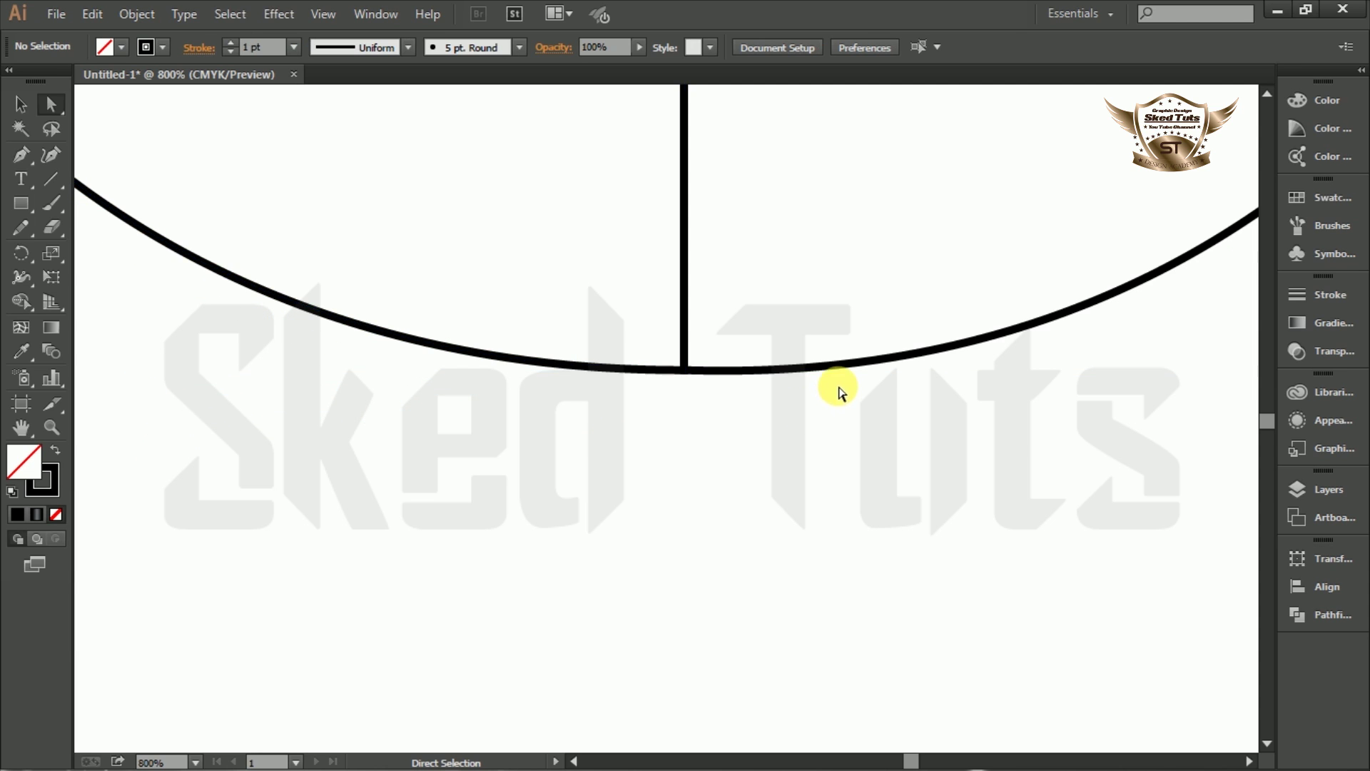
- Select both halves and merge them into one mouse body shape with the Shape Builder tool
{"action": "scroll", "coordinate": [652, 456], "scroll_direction": "down", "scroll_amount": 3}
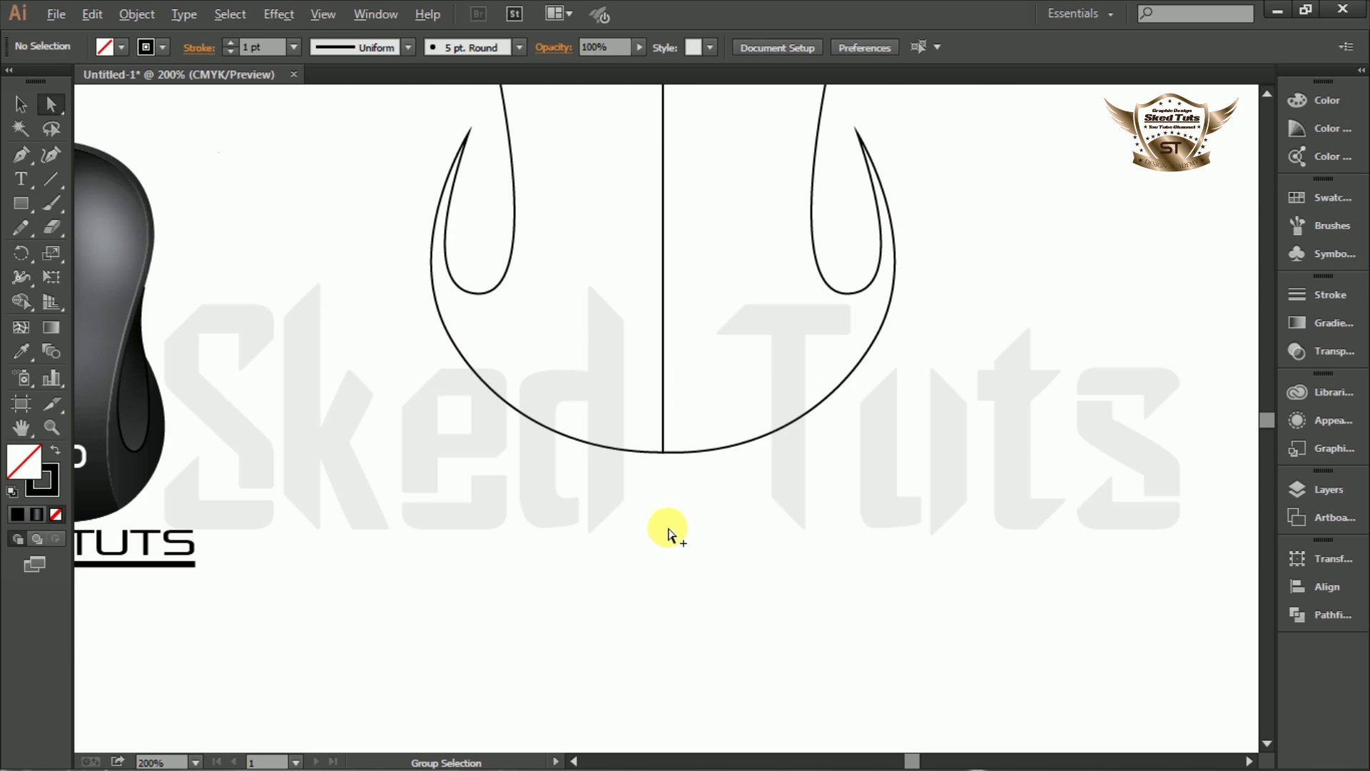
{"action": "scroll", "coordinate": [677, 539], "scroll_direction": "down", "scroll_amount": 1}
{"action": "scroll", "coordinate": [746, 530], "scroll_direction": "down", "scroll_amount": 1}
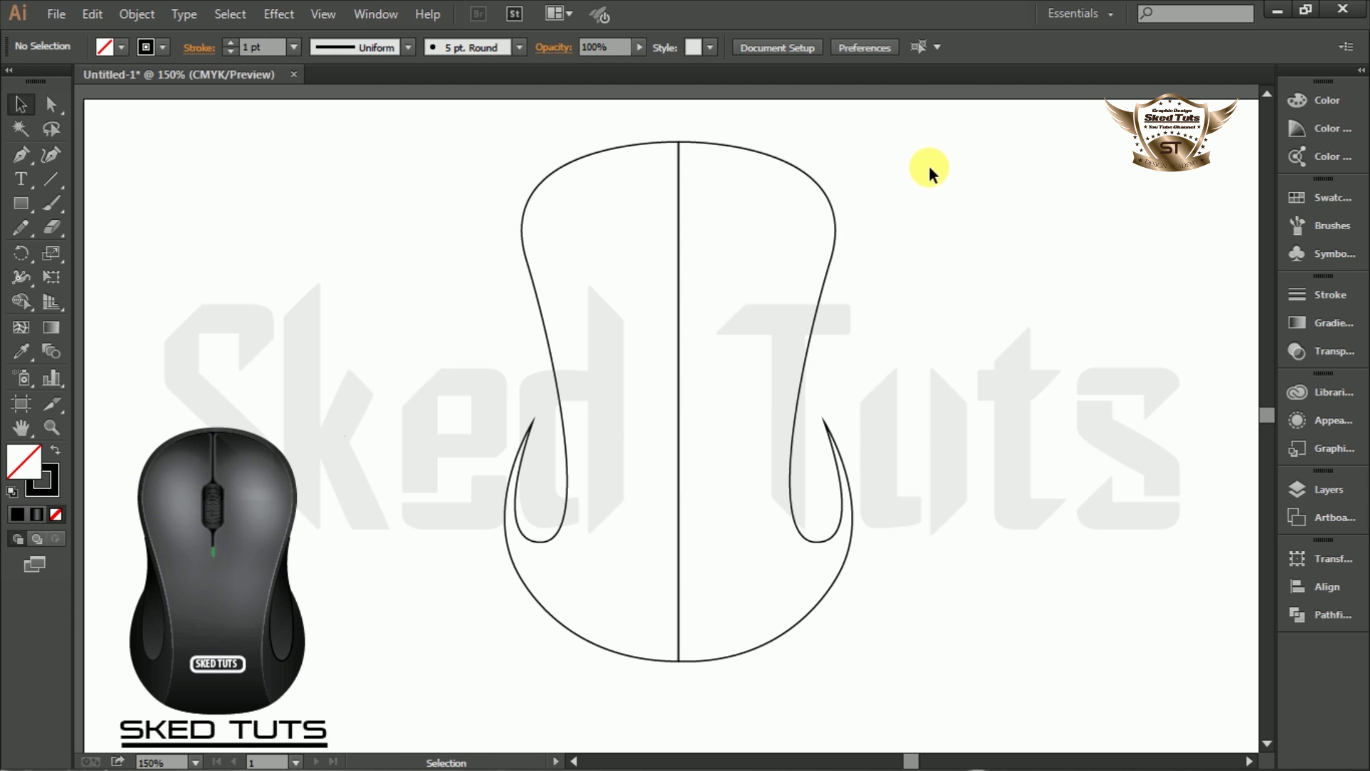
{"action": "left_click_drag", "start_coordinate": [614, 337], "coordinate": [445, 588]}
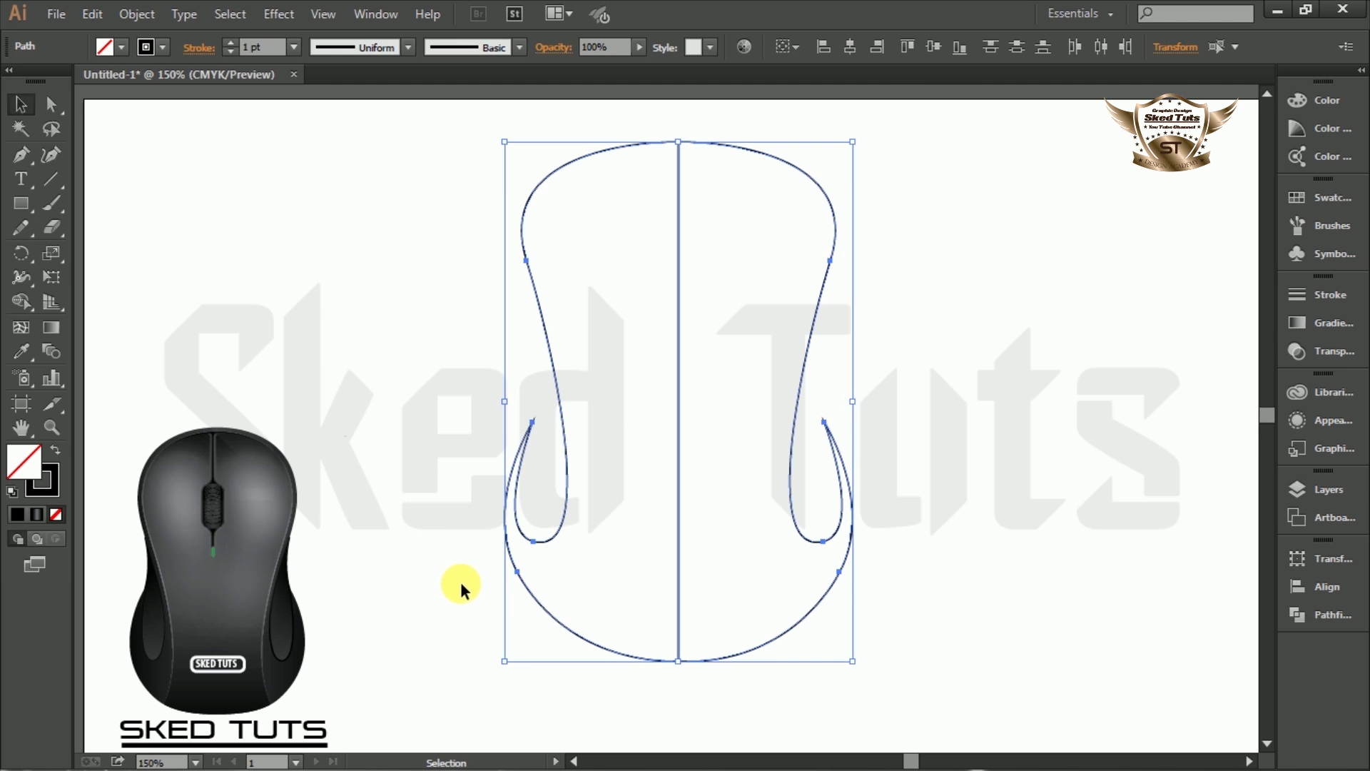
{"action": "left_click", "coordinate": [22, 306]}
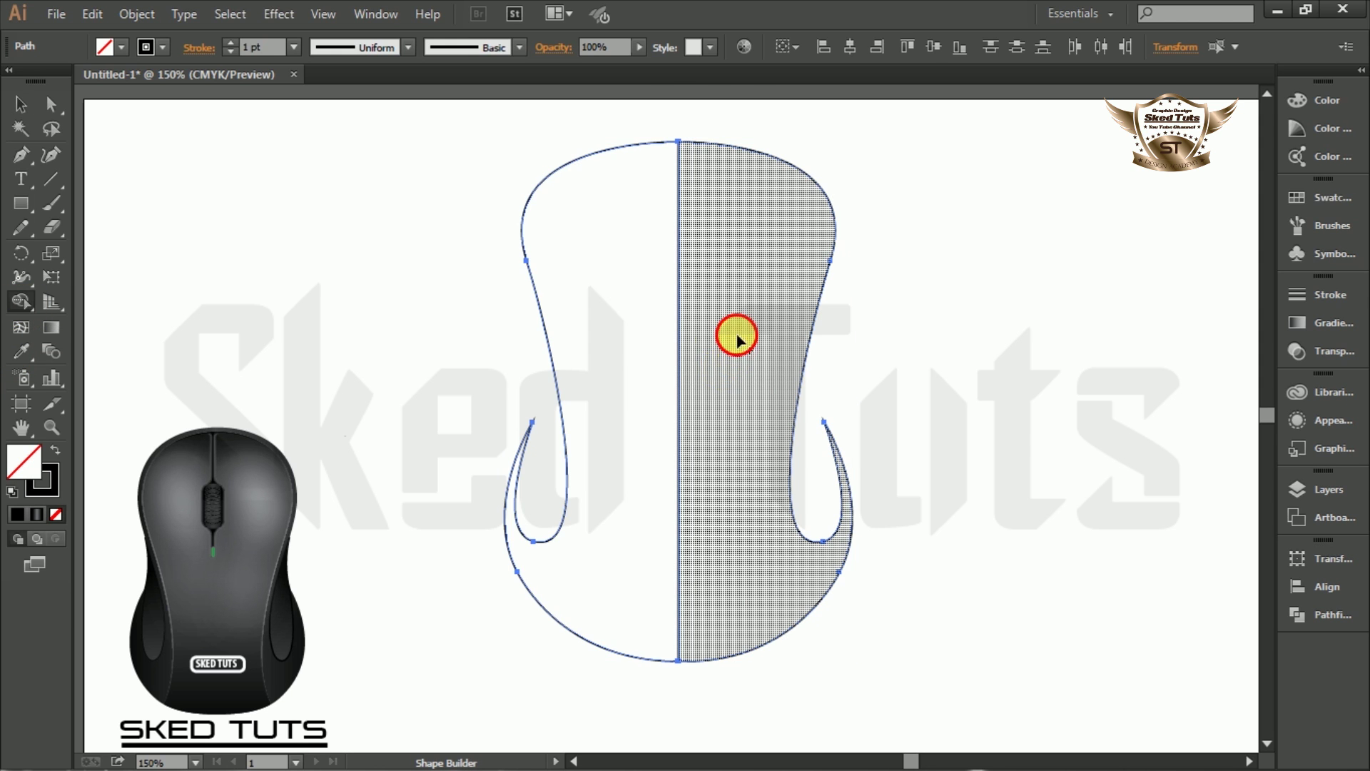
{"action": "left_click_drag", "start_coordinate": [735, 334], "coordinate": [655, 374]}
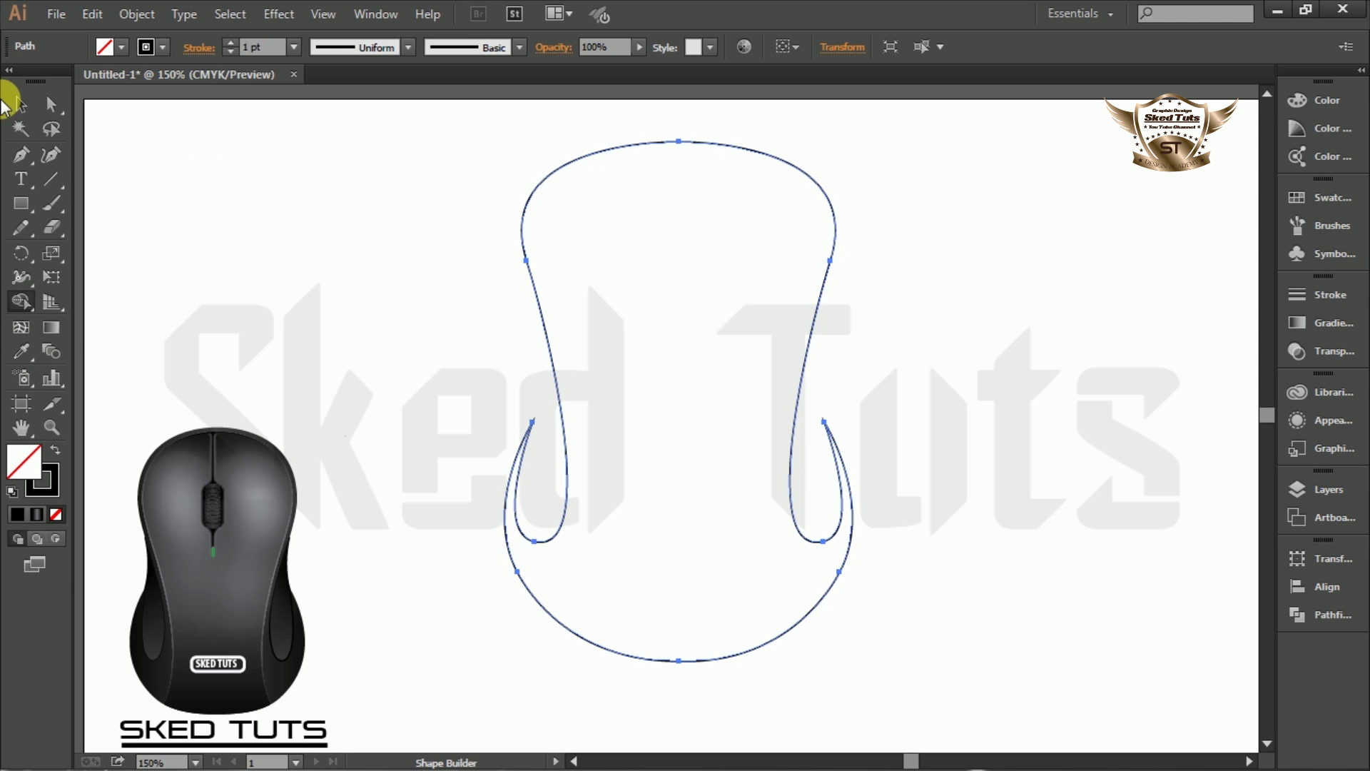
- Create an inner offset of the mouse body path at -3 pt with Miter joins and a miter limit of 4
{"action": "left_click", "coordinate": [20, 107]}
{"action": "left_click_drag", "start_coordinate": [883, 169], "coordinate": [743, 270]}
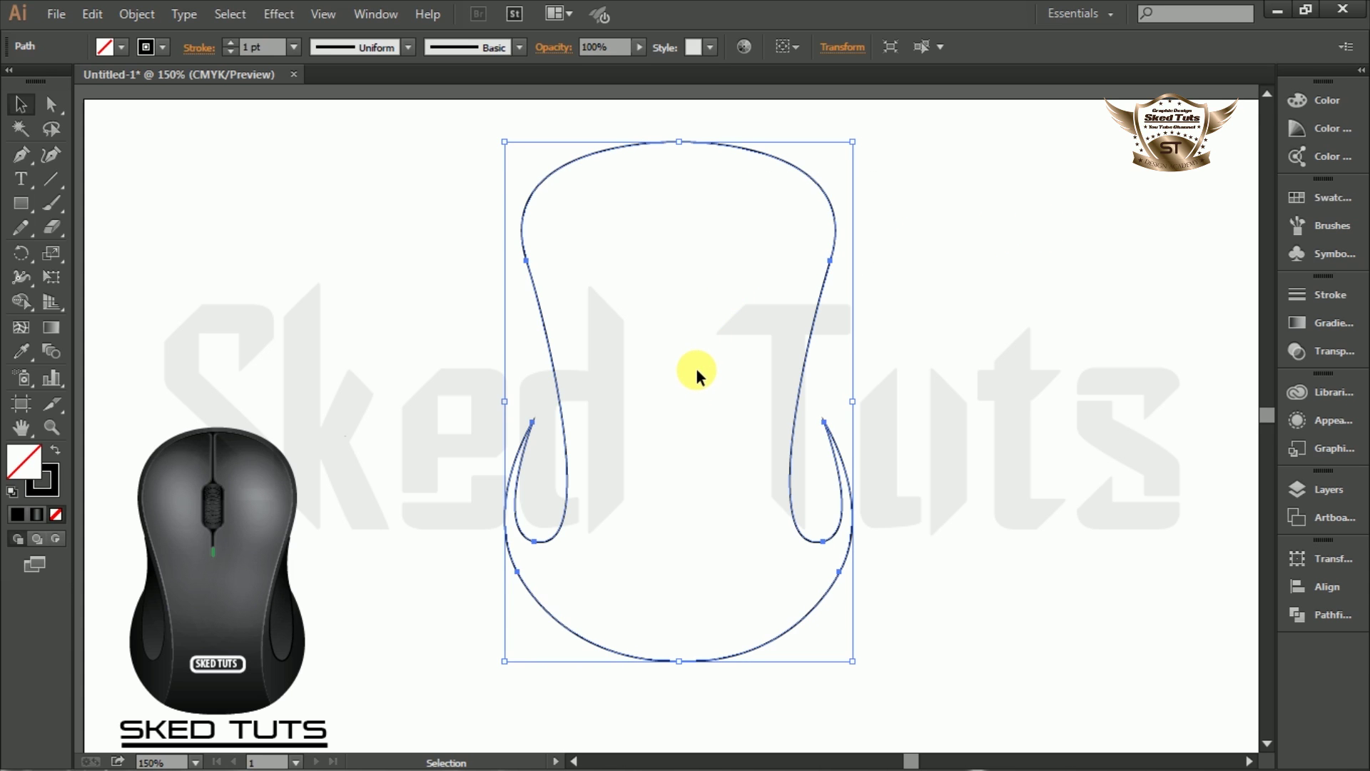
{"action": "left_click", "coordinate": [137, 13]}
{"action": "mouse_move", "coordinate": [202, 428]}
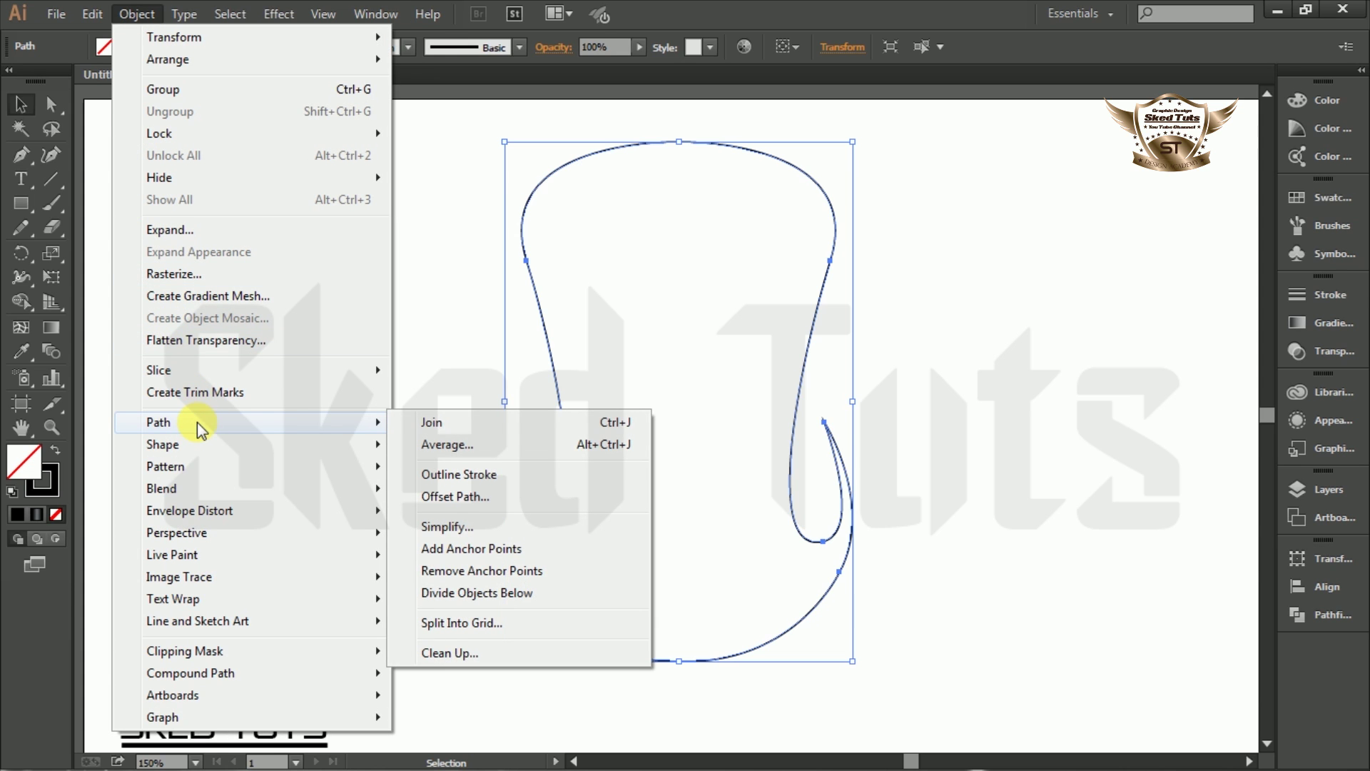
{"action": "left_click", "coordinate": [461, 496]}
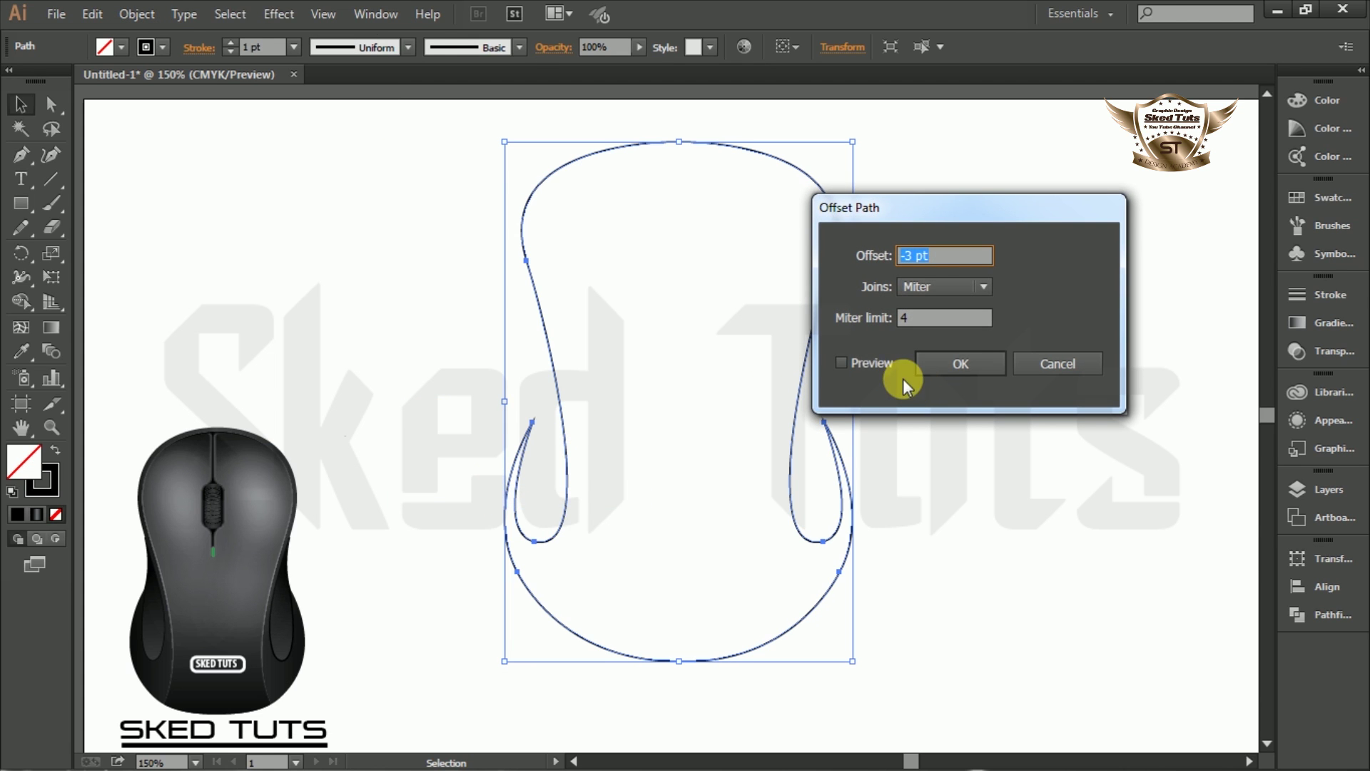
{"action": "left_click", "coordinate": [880, 367]}
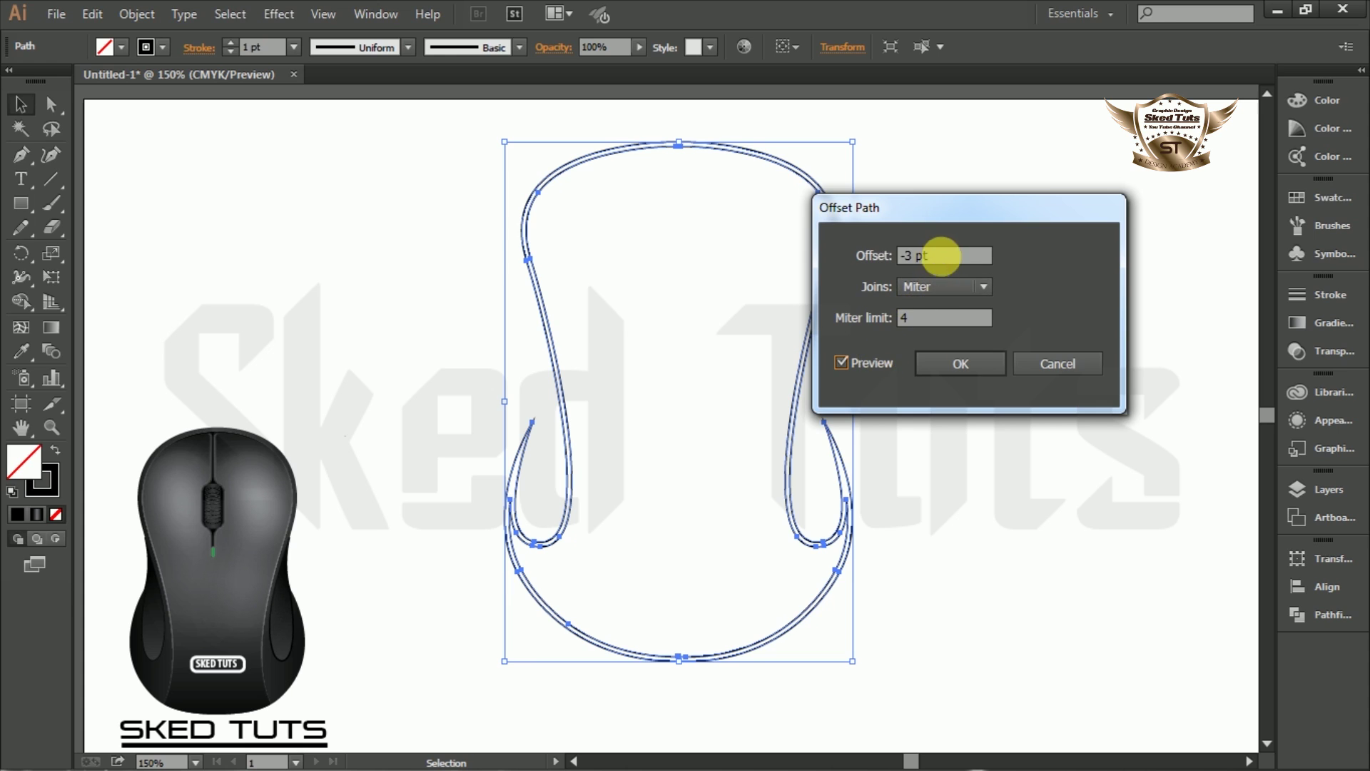
{"action": "type", "text": "-3"}
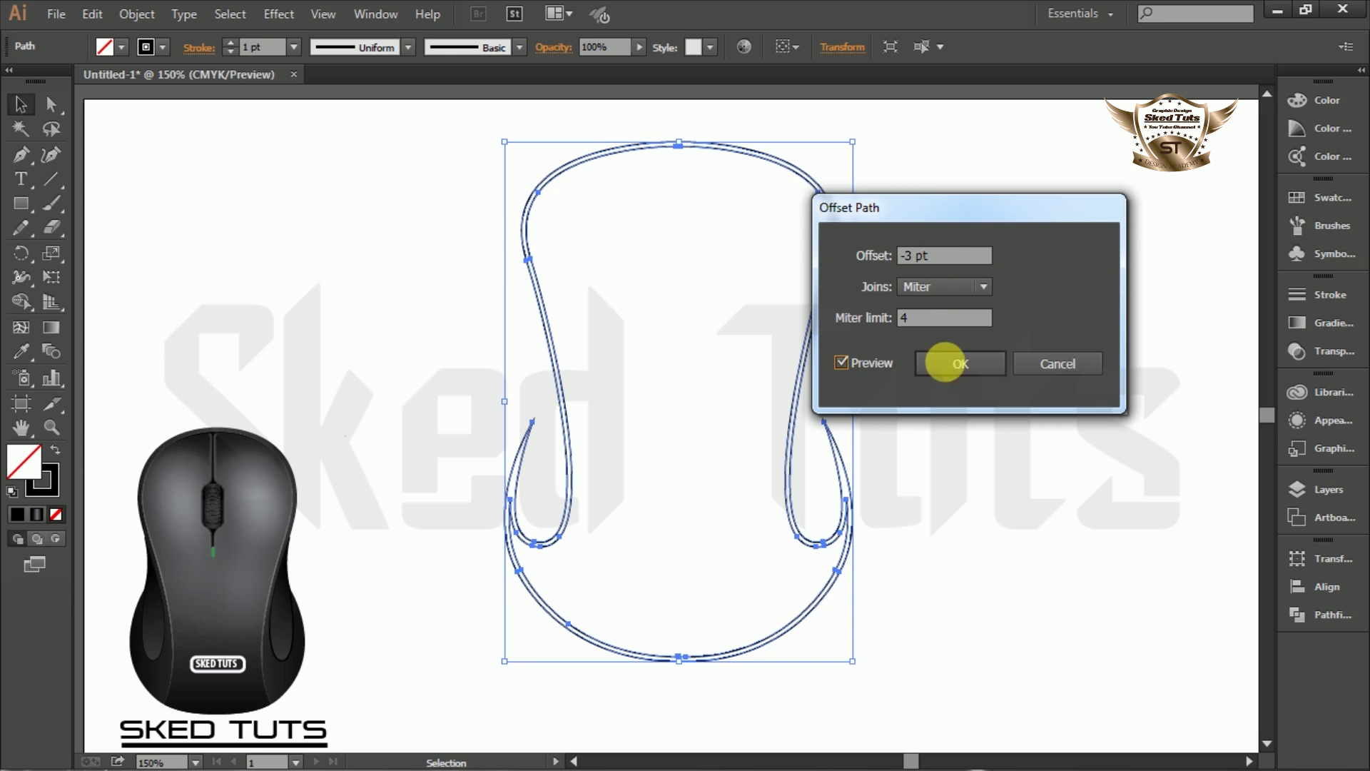
{"action": "left_click", "coordinate": [949, 365]}
{"action": "left_click", "coordinate": [952, 367]}
- Cut the inner offset path at its anchors on the inner lower side of the left and right notches
{"action": "scroll", "coordinate": [852, 636], "scroll_direction": "up", "scroll_amount": 3}
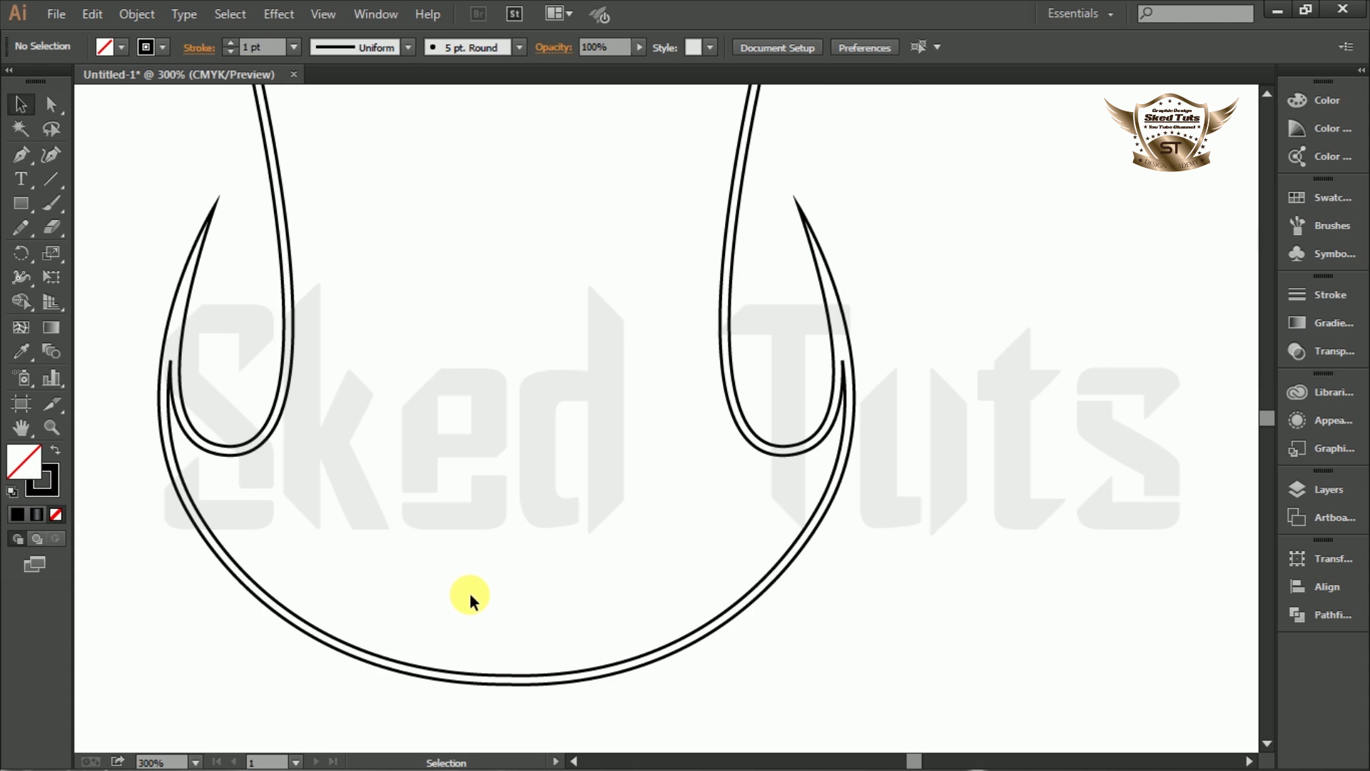
{"action": "scroll", "coordinate": [1012, 504], "scroll_direction": "down", "scroll_amount": 1}
{"action": "left_click", "coordinate": [896, 426]}
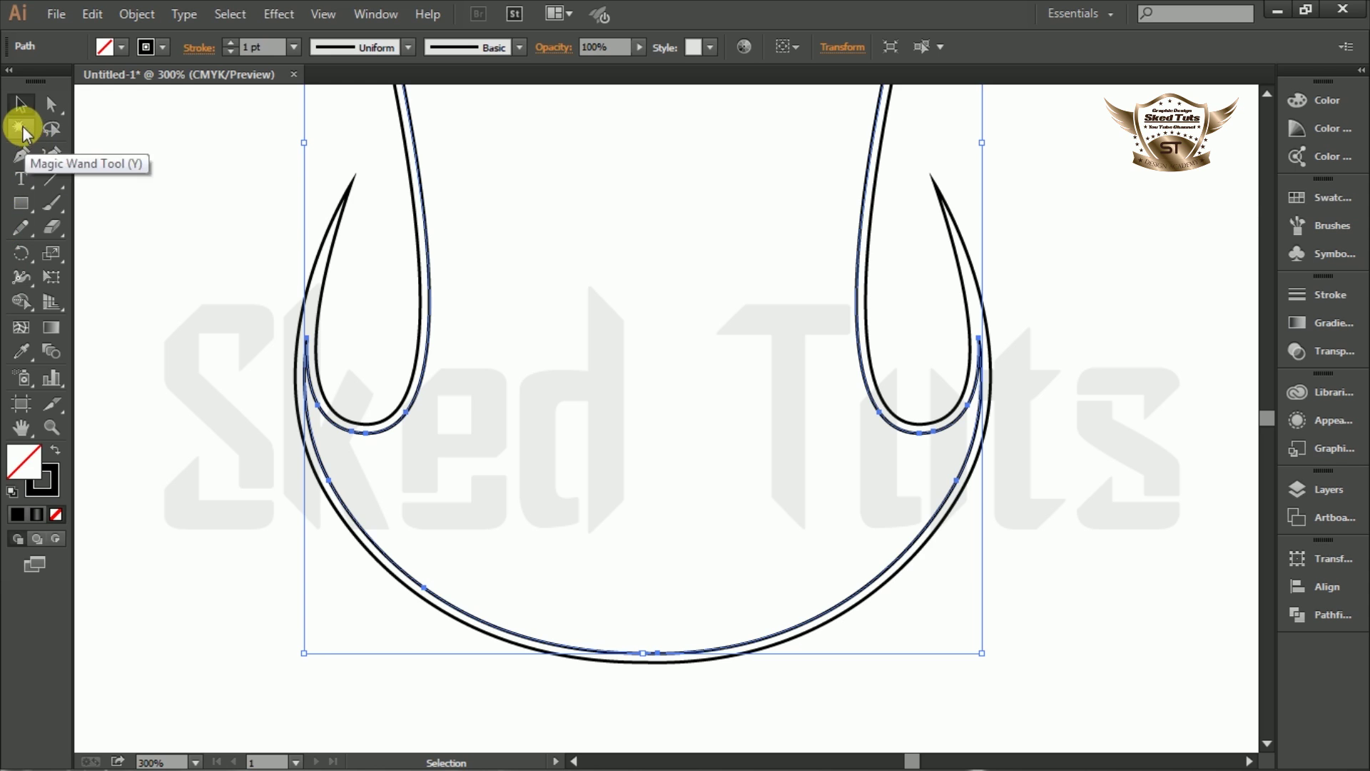
{"action": "left_click", "coordinate": [50, 107]}
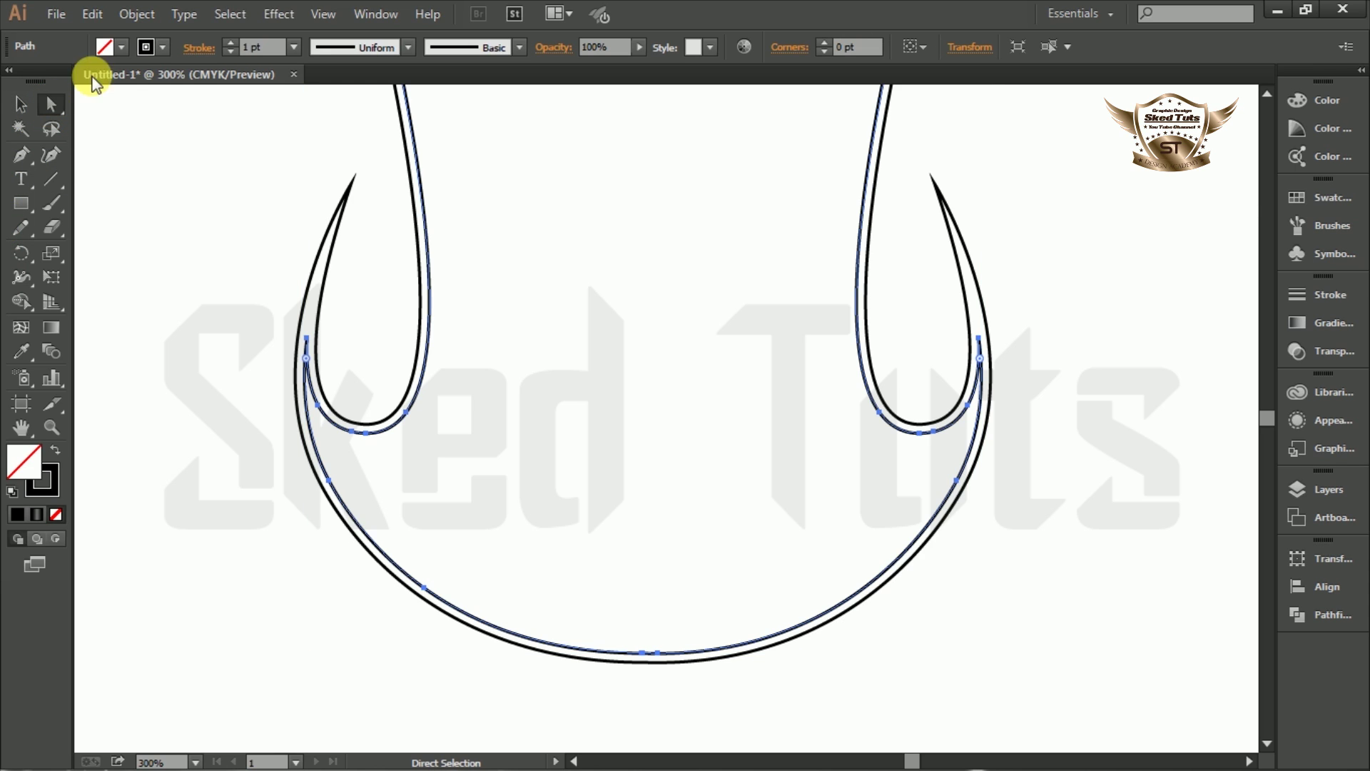
{"action": "left_click", "coordinate": [408, 418]}
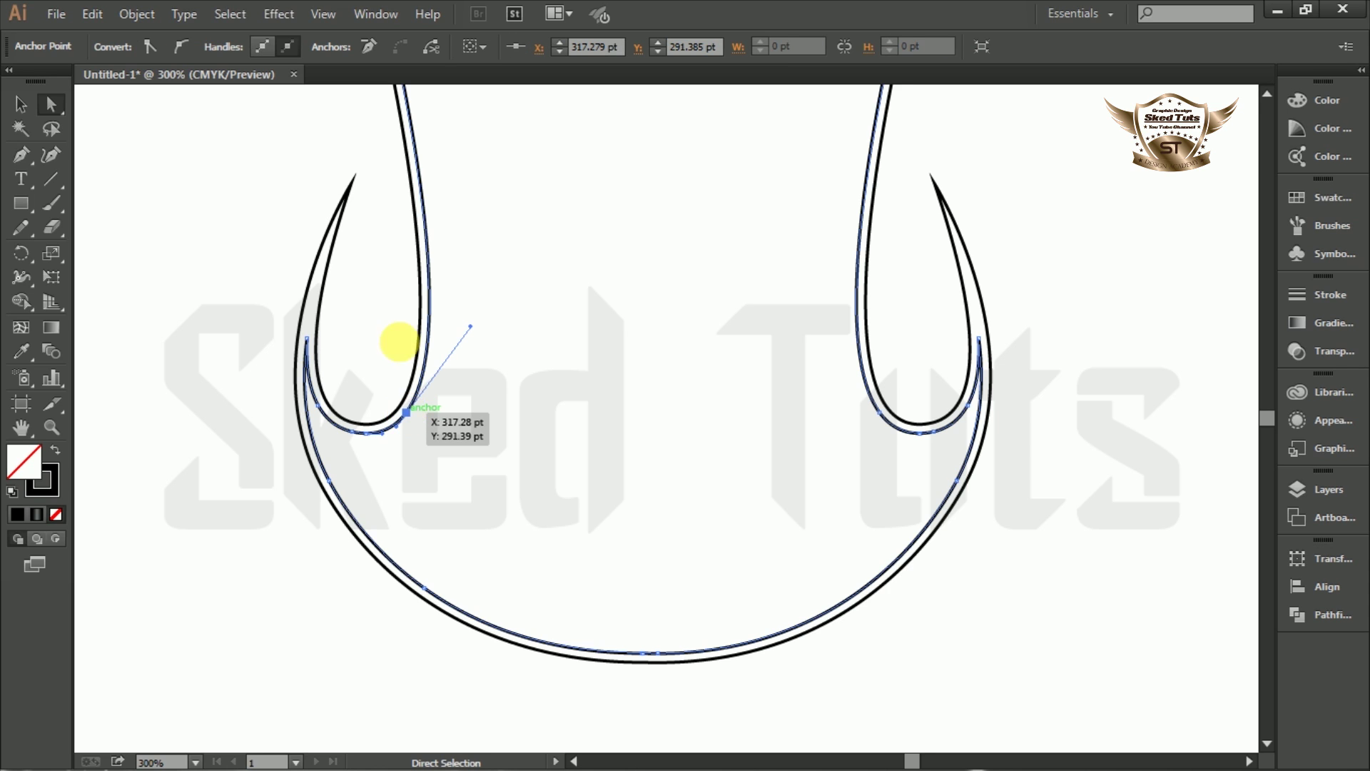
{"action": "left_click", "coordinate": [428, 42]}
{"action": "left_click", "coordinate": [882, 411]}
{"action": "left_click", "coordinate": [431, 47]}
{"action": "left_click", "coordinate": [1182, 477]}
- Delete the cut-off lower part of the inner offset path, keeping the upper contour
{"action": "key", "text": "v"}
{"action": "left_click", "coordinate": [965, 462]}
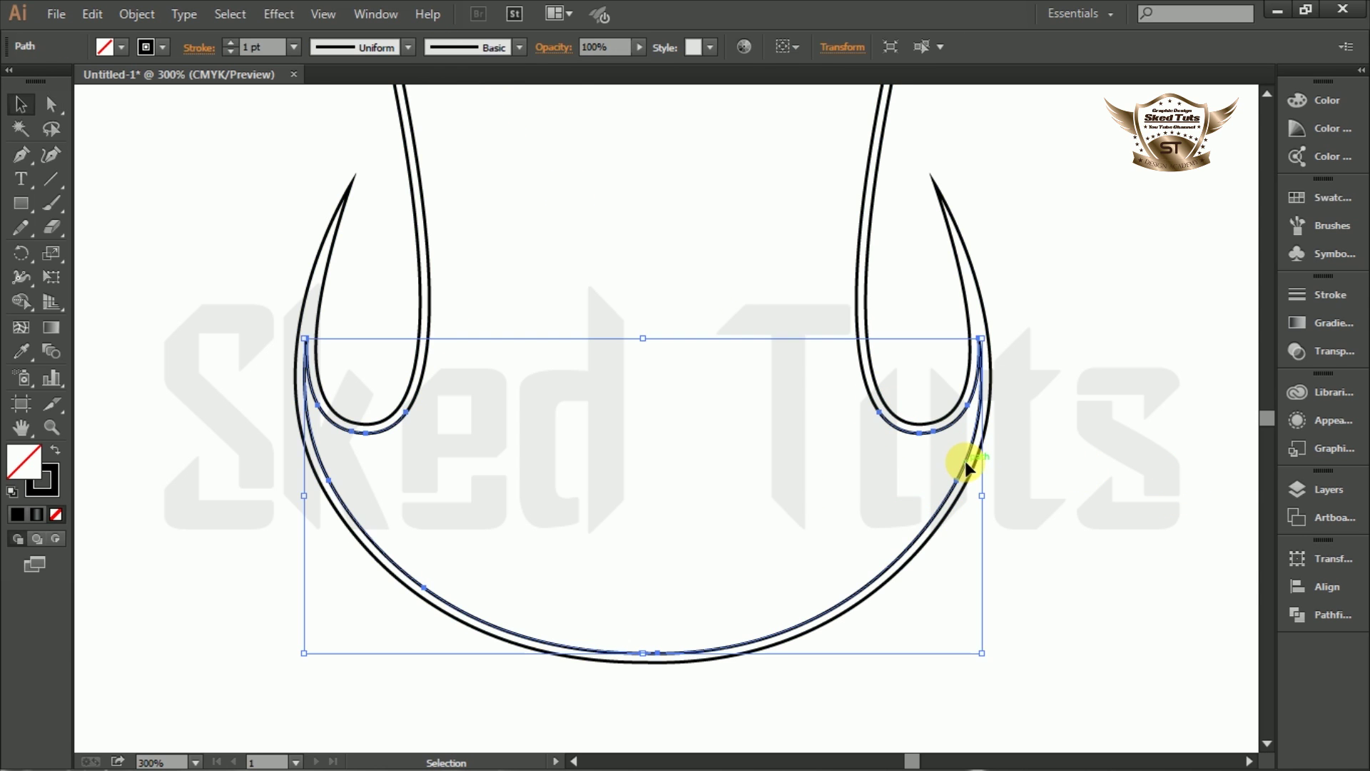
{"action": "key", "text": "Delete"}
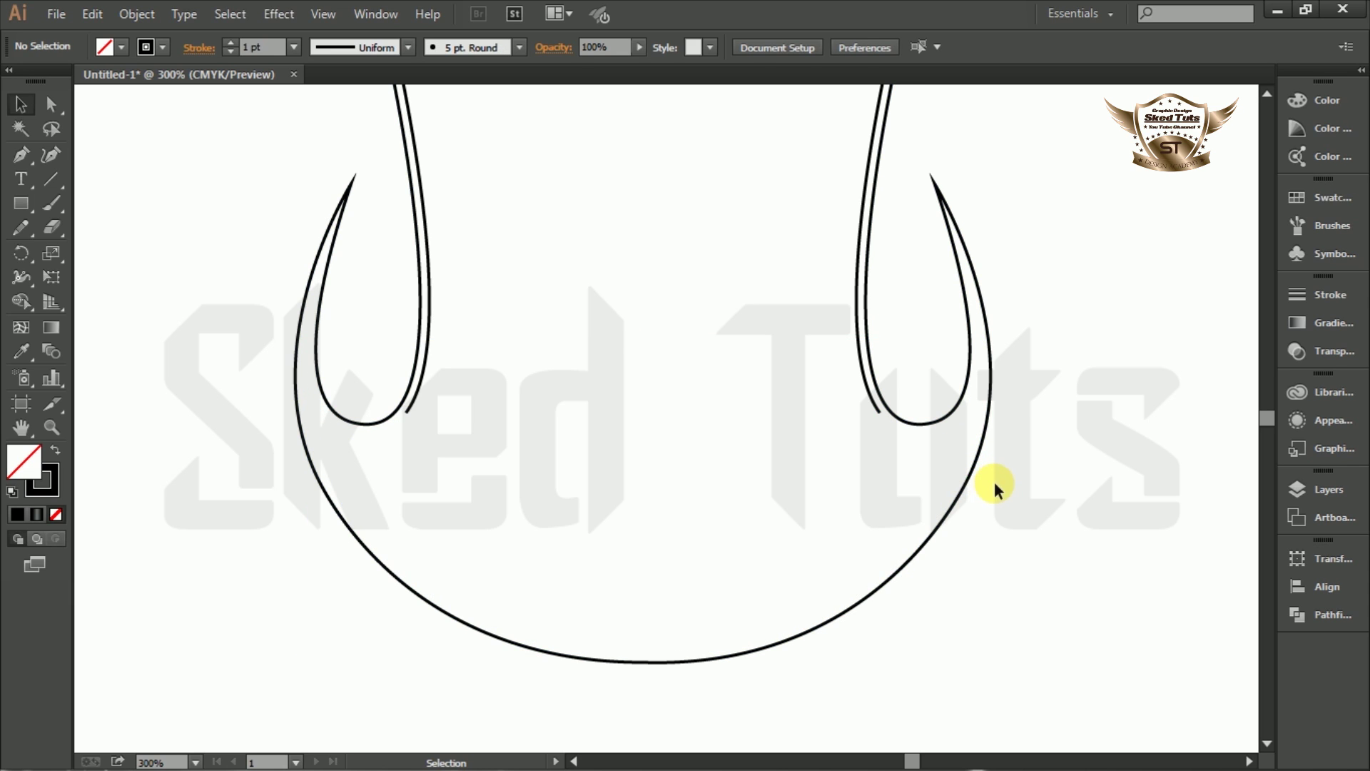
- Move the inner contour's lower right end anchor about 14 pt right and 45 pt down onto the body outline and lengthen its curve handle
{"action": "left_click", "coordinate": [867, 388]}
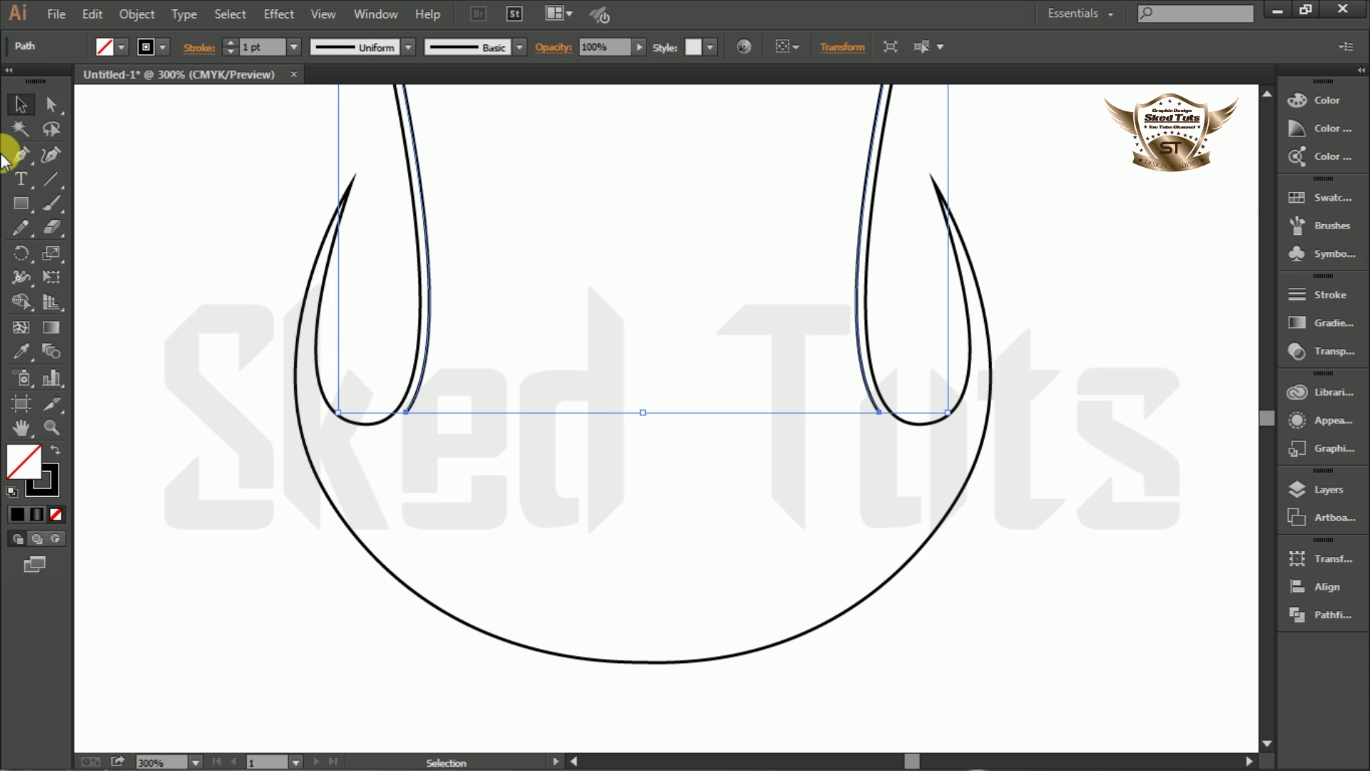
{"action": "left_click", "coordinate": [48, 105]}
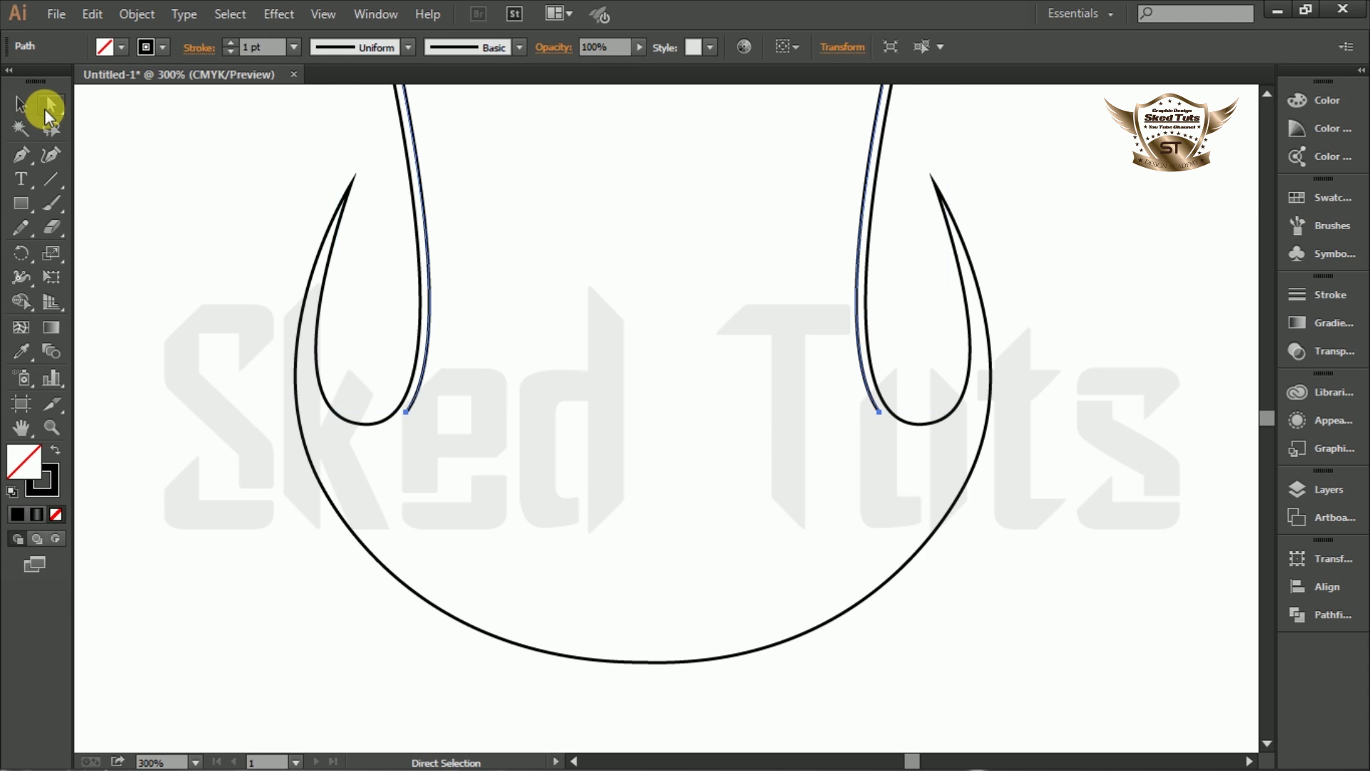
{"action": "left_click", "coordinate": [398, 459]}
{"action": "left_click", "coordinate": [880, 413]}
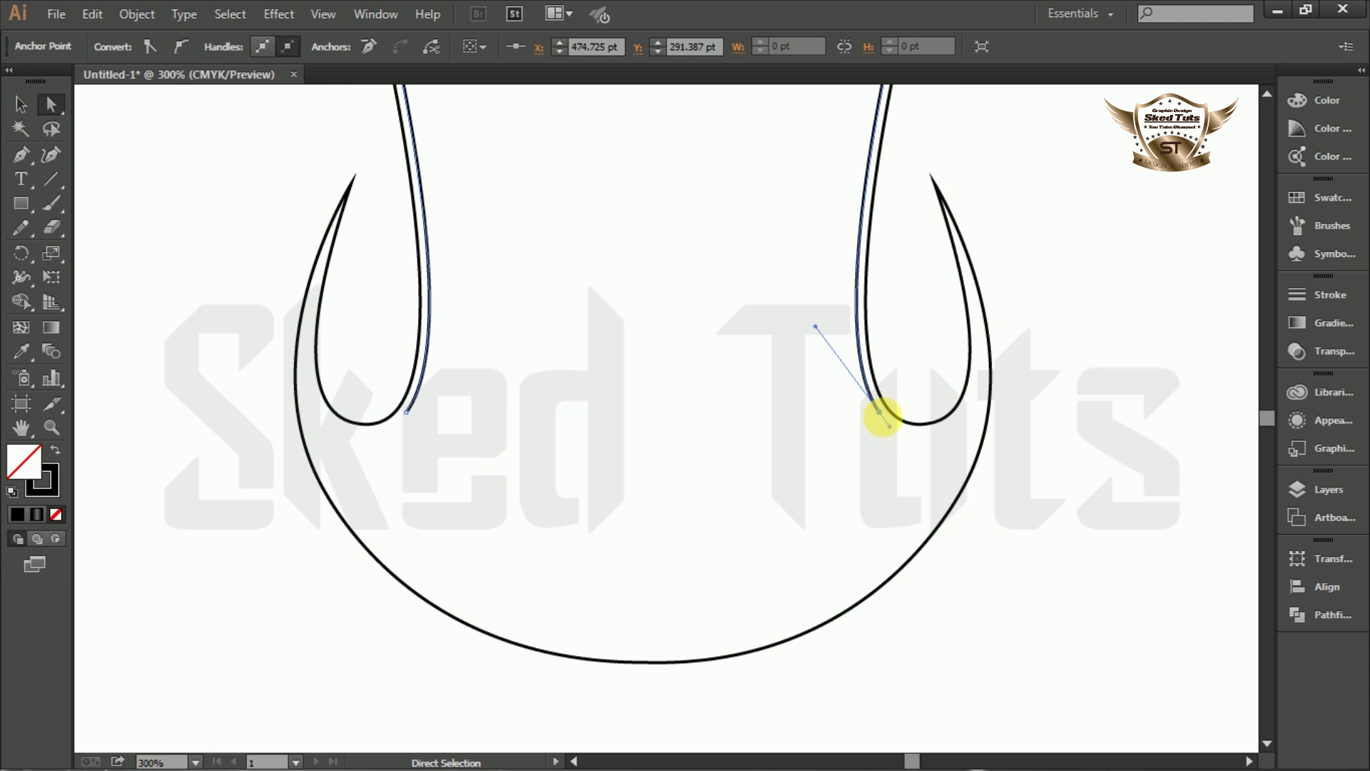
{"action": "left_click_drag", "start_coordinate": [880, 414], "coordinate": [919, 546]}
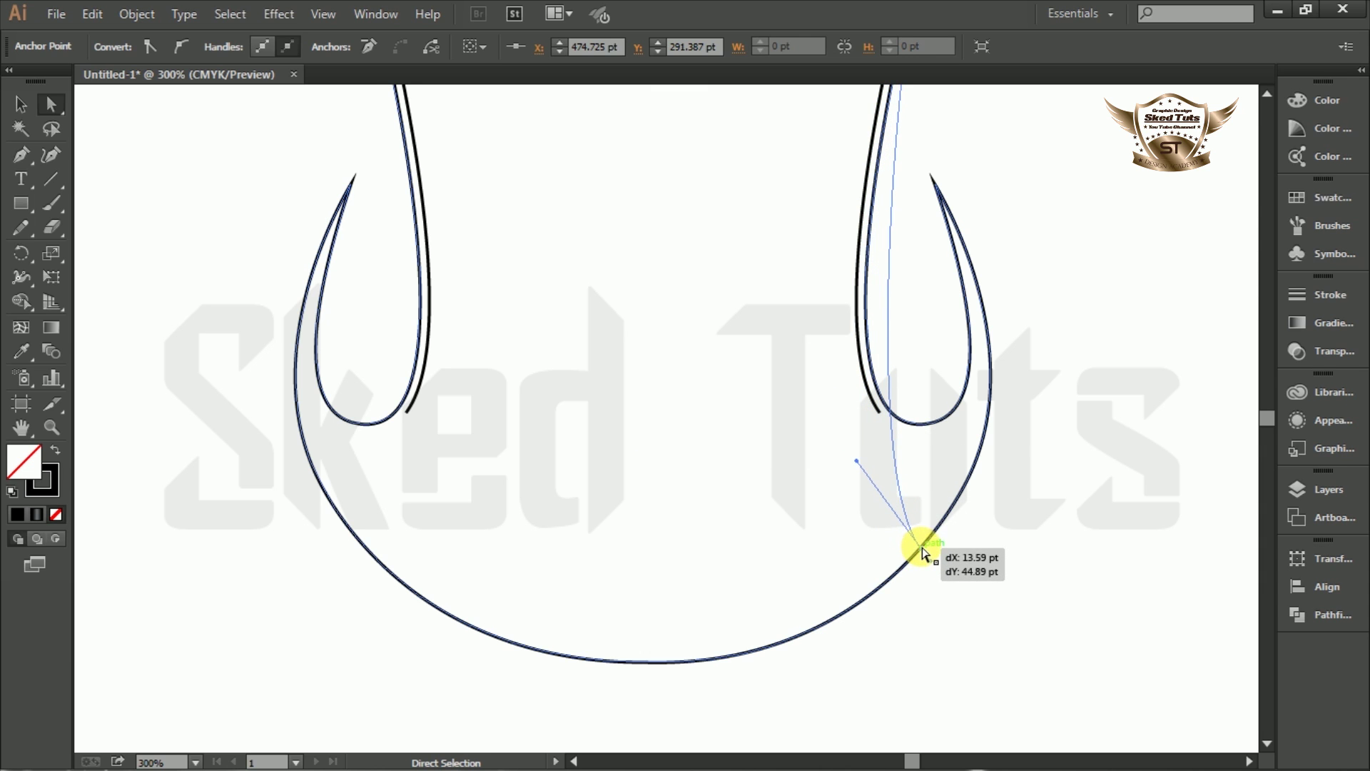
{"action": "scroll", "coordinate": [854, 567], "scroll_direction": "up", "scroll_amount": 2}
{"action": "left_click_drag", "start_coordinate": [855, 557], "coordinate": [776, 449]}
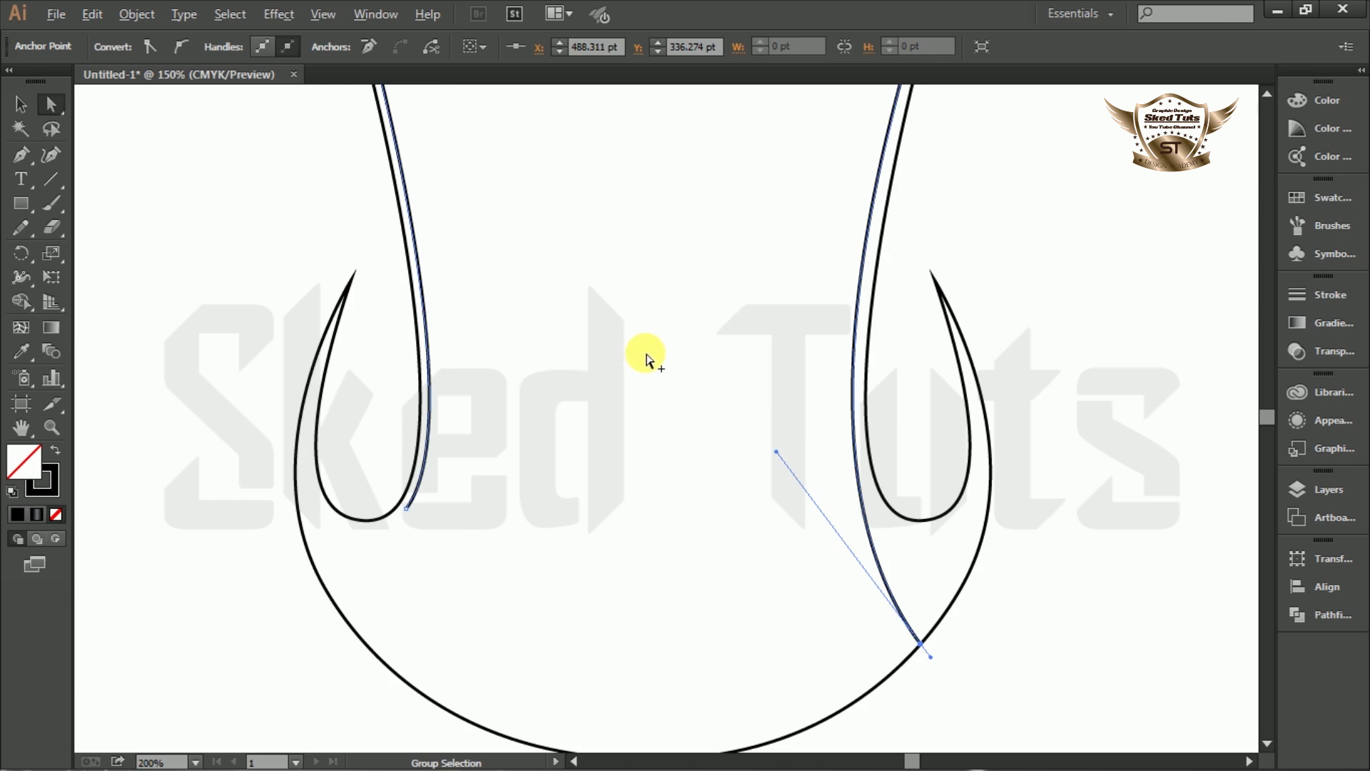
{"action": "key", "text": "ctrl+minus"}
{"action": "key", "text": "ctrl+shift+a"}
- Draw a vertical line through the centre of the mouse body, extending past its upper and lower edges
{"action": "left_click", "coordinate": [50, 179]}
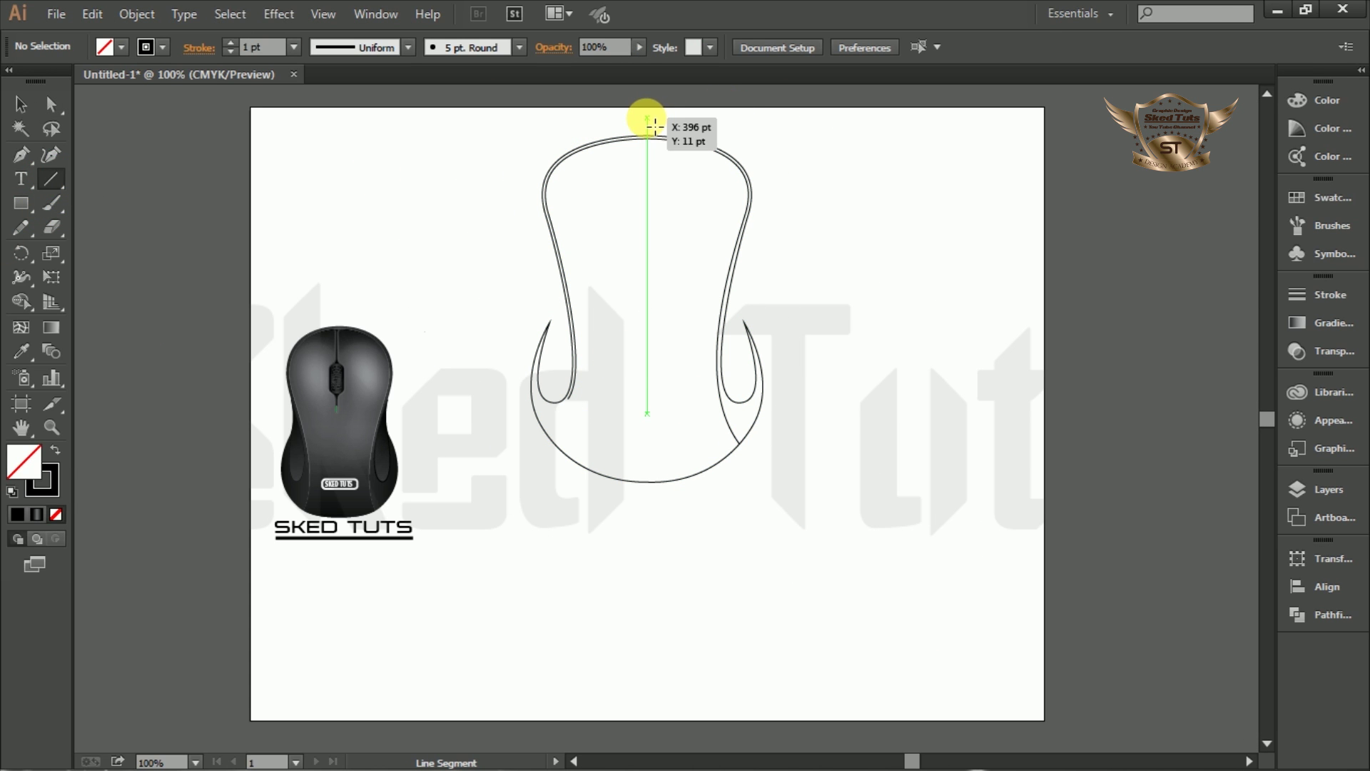
{"action": "left_click_drag", "start_coordinate": [646, 118], "coordinate": [735, 605]}
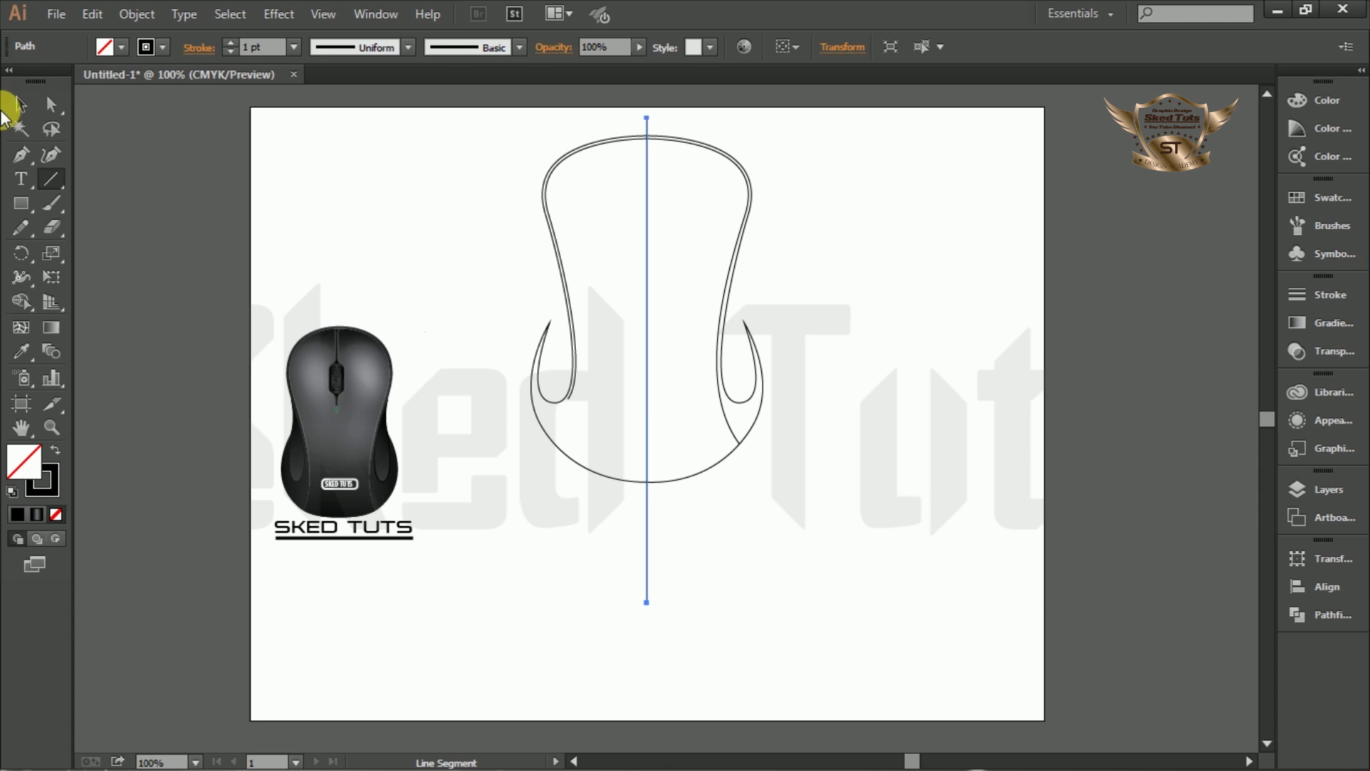
{"action": "left_click", "coordinate": [10, 107]}
{"action": "left_click", "coordinate": [979, 245]}
- Select the body, contour and centre line, and split out the right-half inner area and side band with the Shape Builder tool
{"action": "left_click_drag", "start_coordinate": [788, 118], "coordinate": [507, 612]}
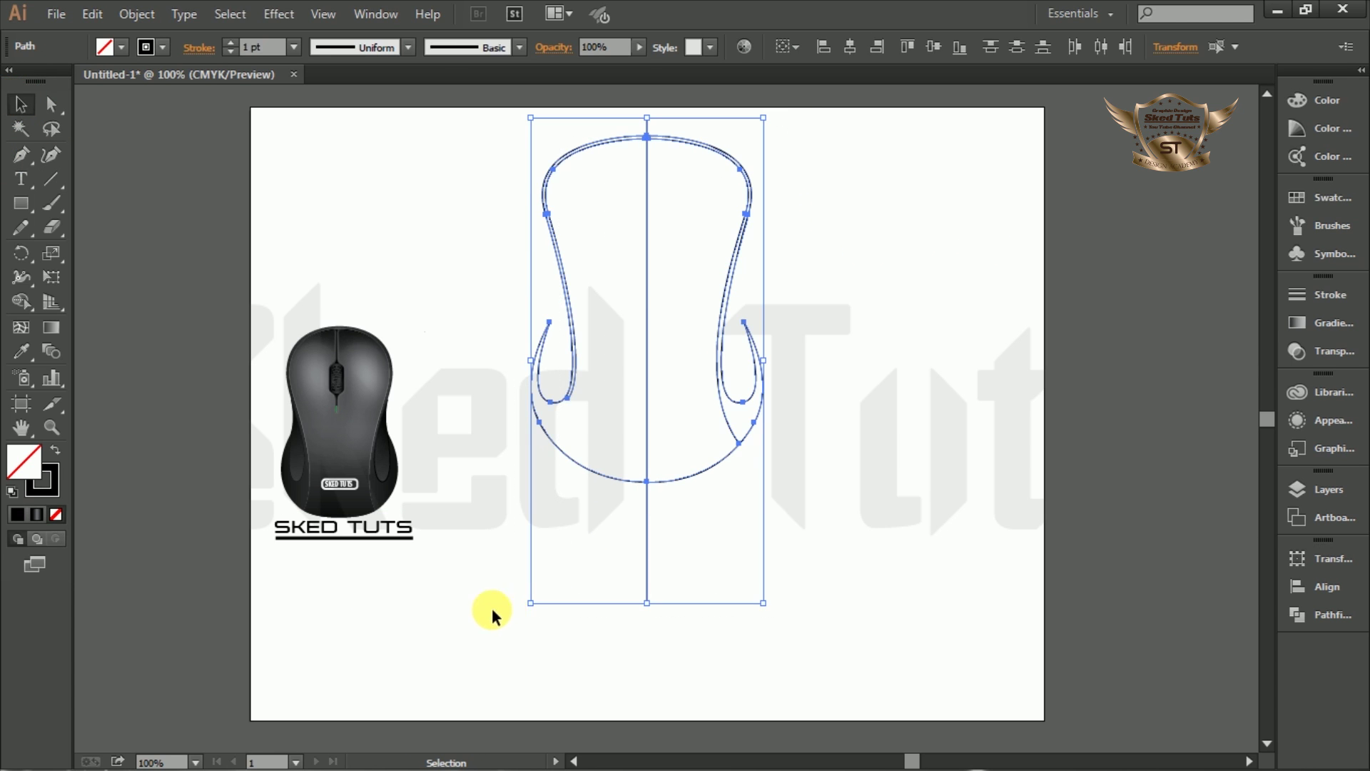
{"action": "left_click", "coordinate": [21, 301]}
{"action": "left_click", "coordinate": [705, 244]}
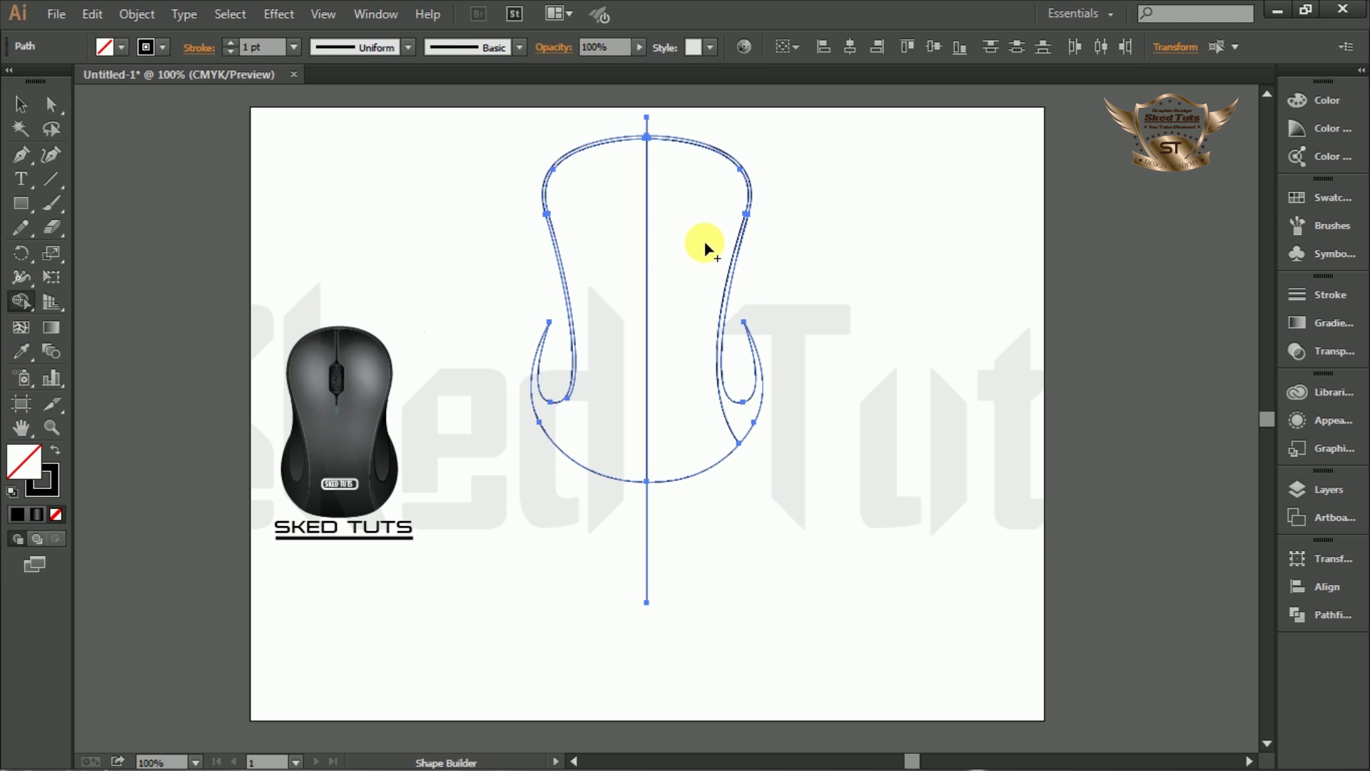
{"action": "left_click", "coordinate": [739, 421]}
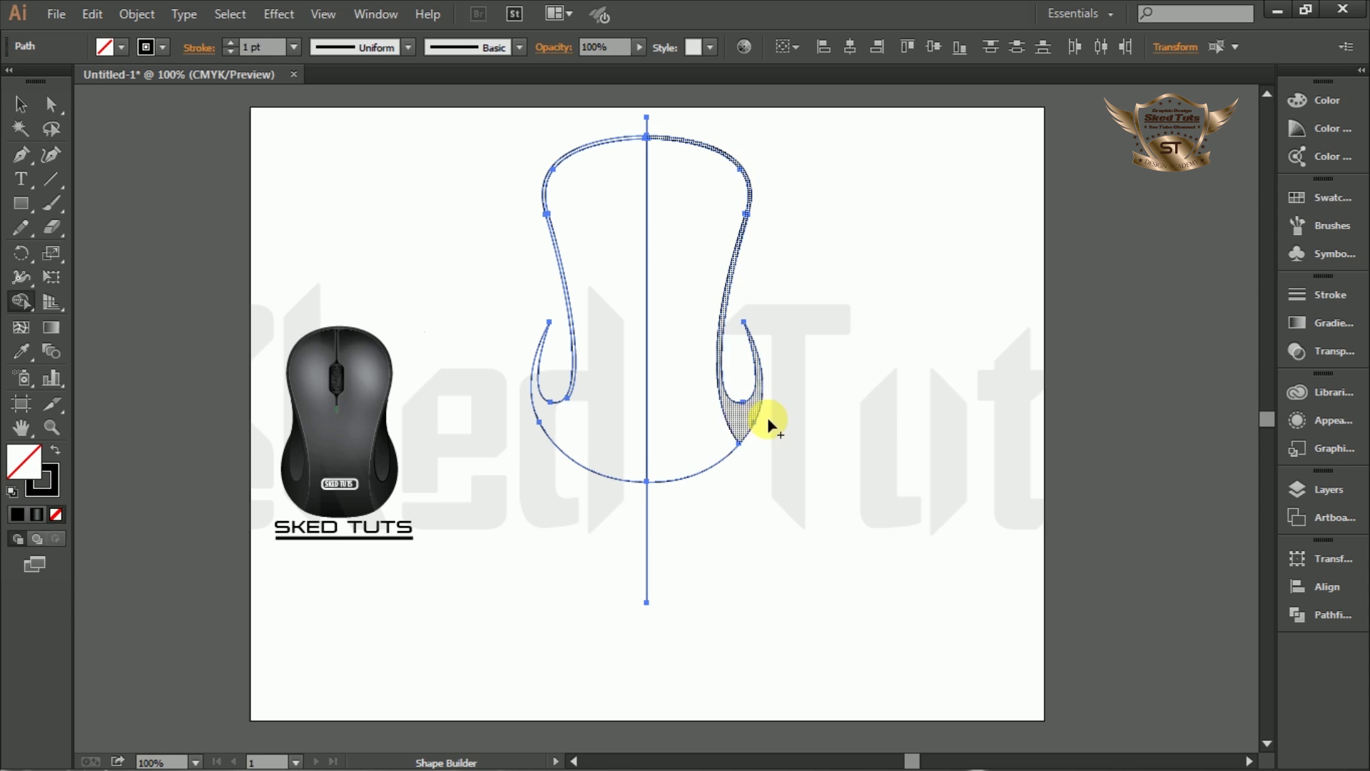
{"action": "left_click", "coordinate": [17, 104]}
{"action": "left_click", "coordinate": [542, 594]}
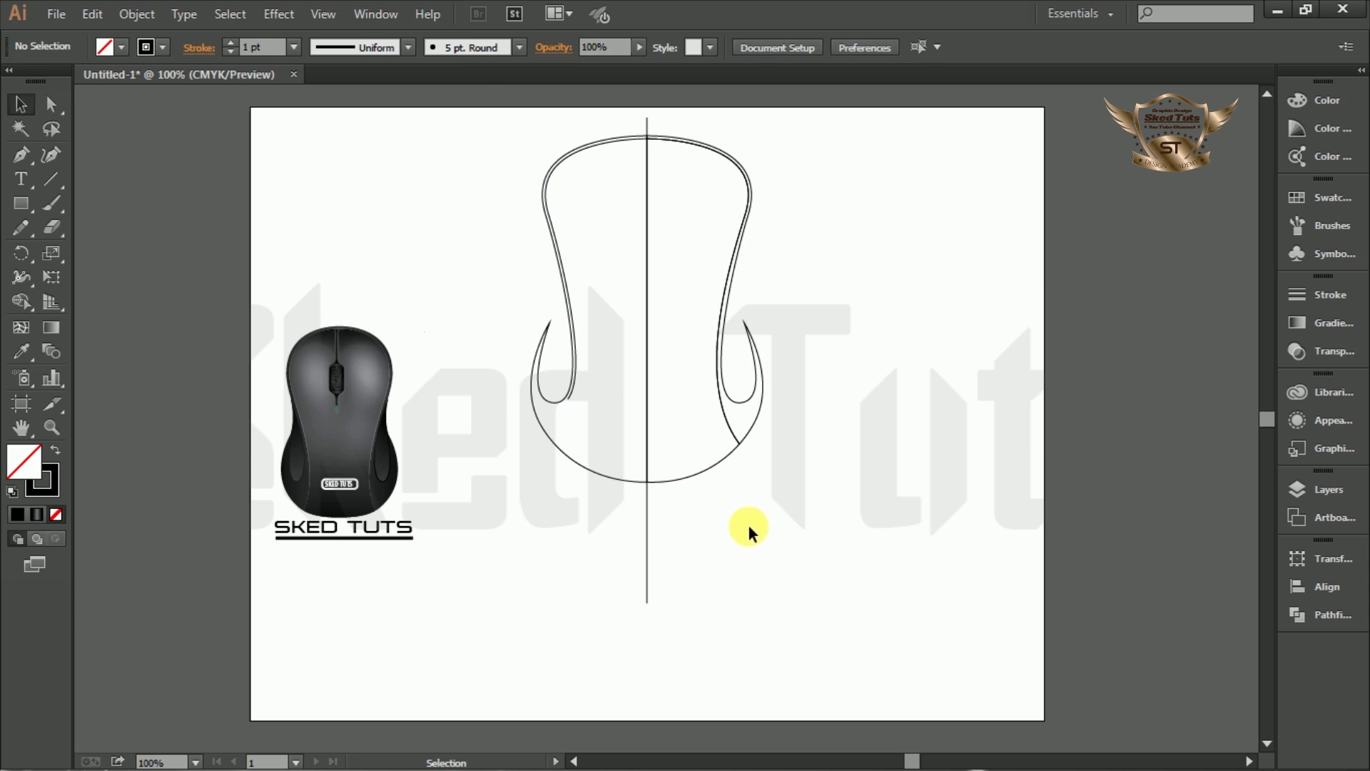
- Delete the leftover centre line and the left half of the mouse, keeping only the right half
{"action": "left_click_drag", "start_coordinate": [748, 527], "coordinate": [612, 566]}
{"action": "key", "text": "Delete"}
{"action": "left_click_drag", "start_coordinate": [626, 134], "coordinate": [512, 469]}
{"action": "key", "text": "Delete"}
{"action": "key", "text": "Delete"}
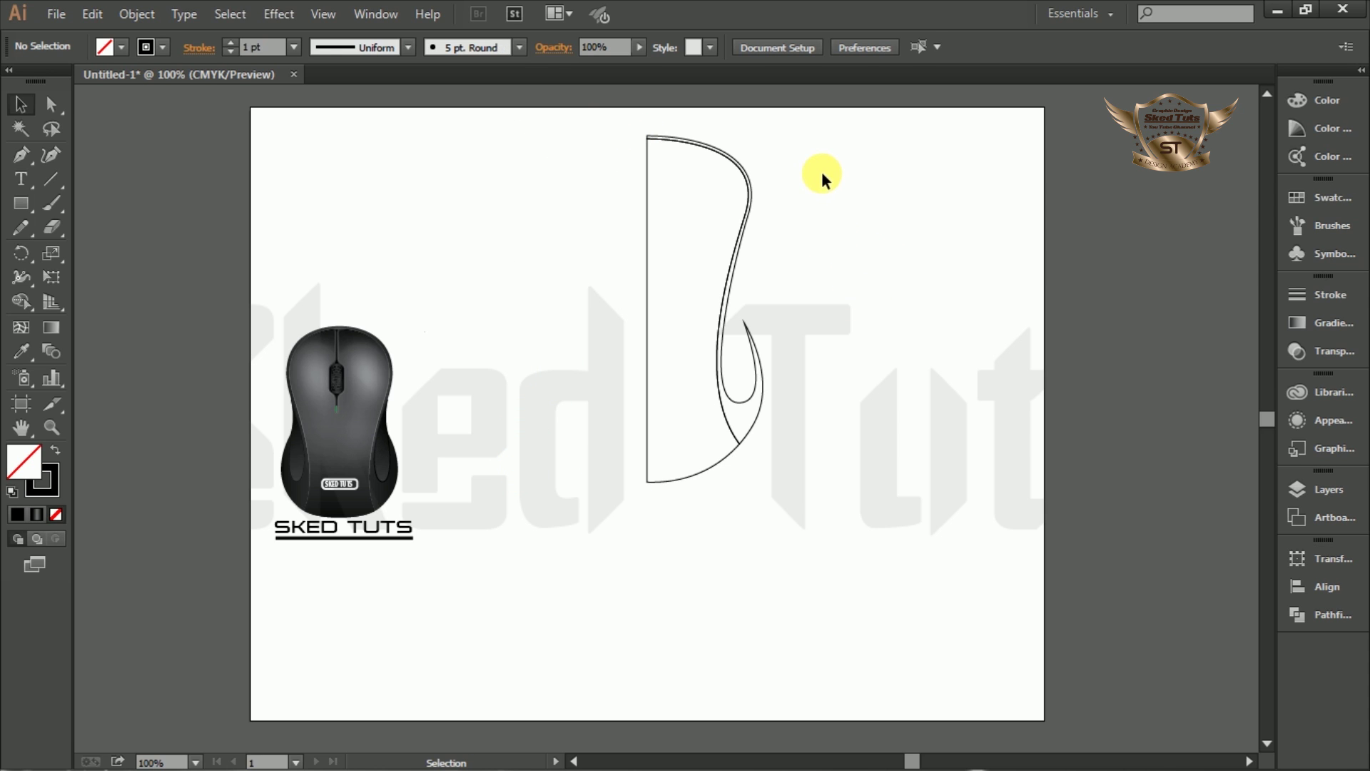
- Create a reflected copy of the right half across the vertical axis and place it against the centre edge as the left half
{"action": "left_click_drag", "start_coordinate": [813, 133], "coordinate": [624, 607]}
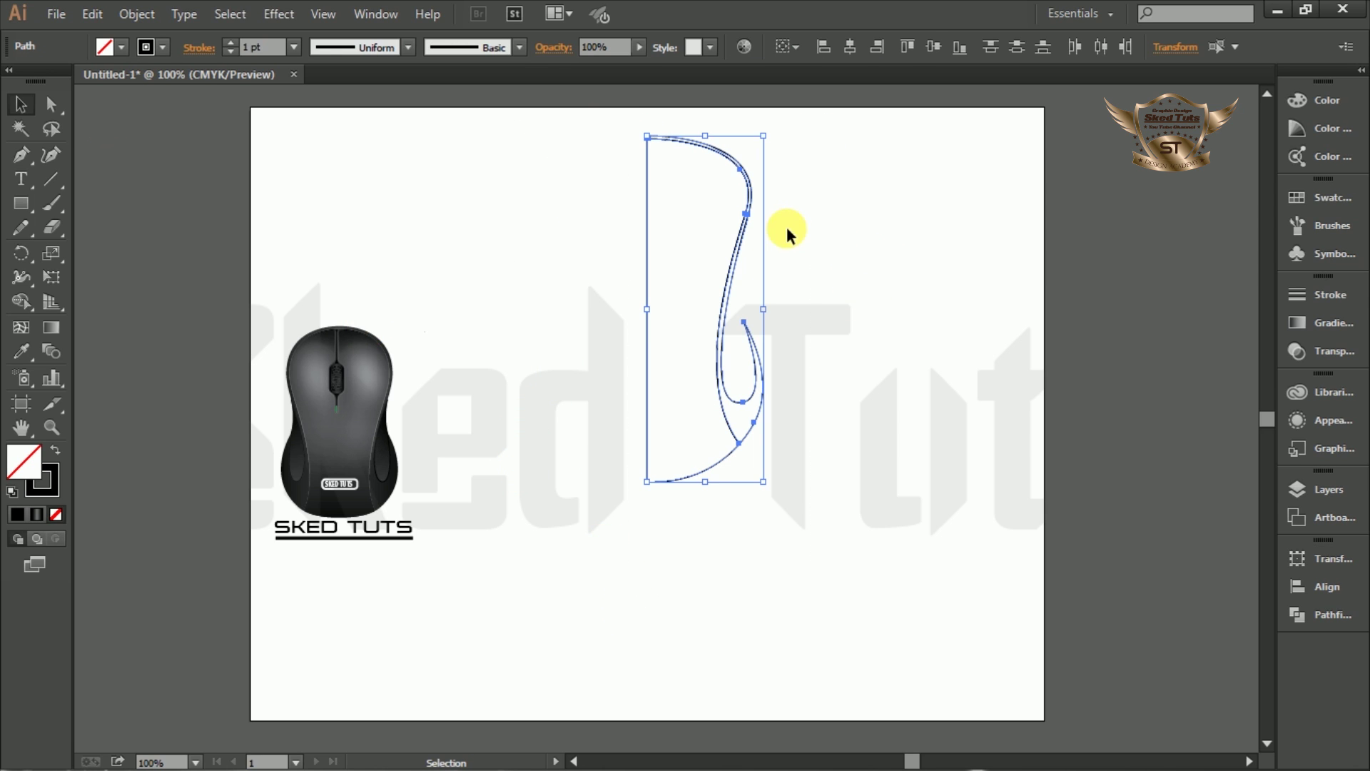
{"action": "right_click", "coordinate": [737, 242]}
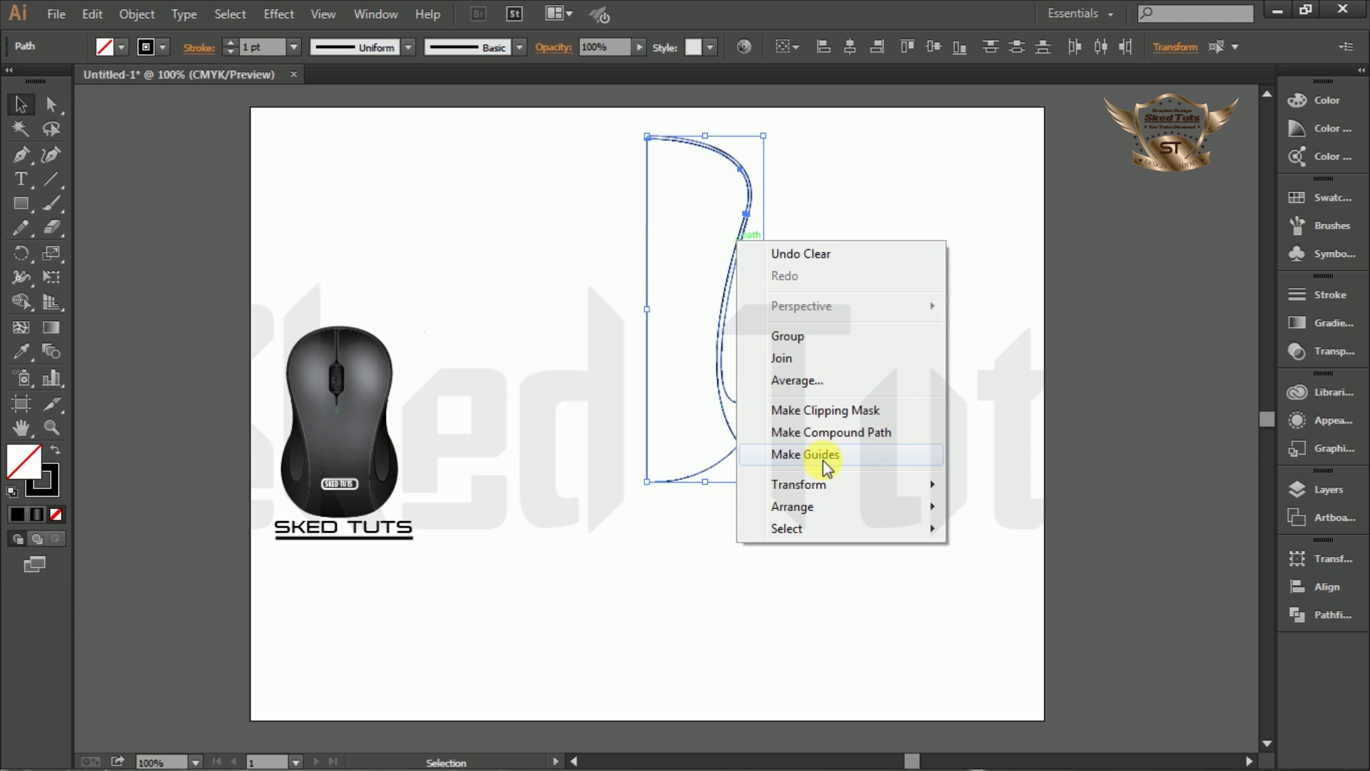
{"action": "mouse_move", "coordinate": [833, 488]}
{"action": "left_click", "coordinate": [1017, 563]}
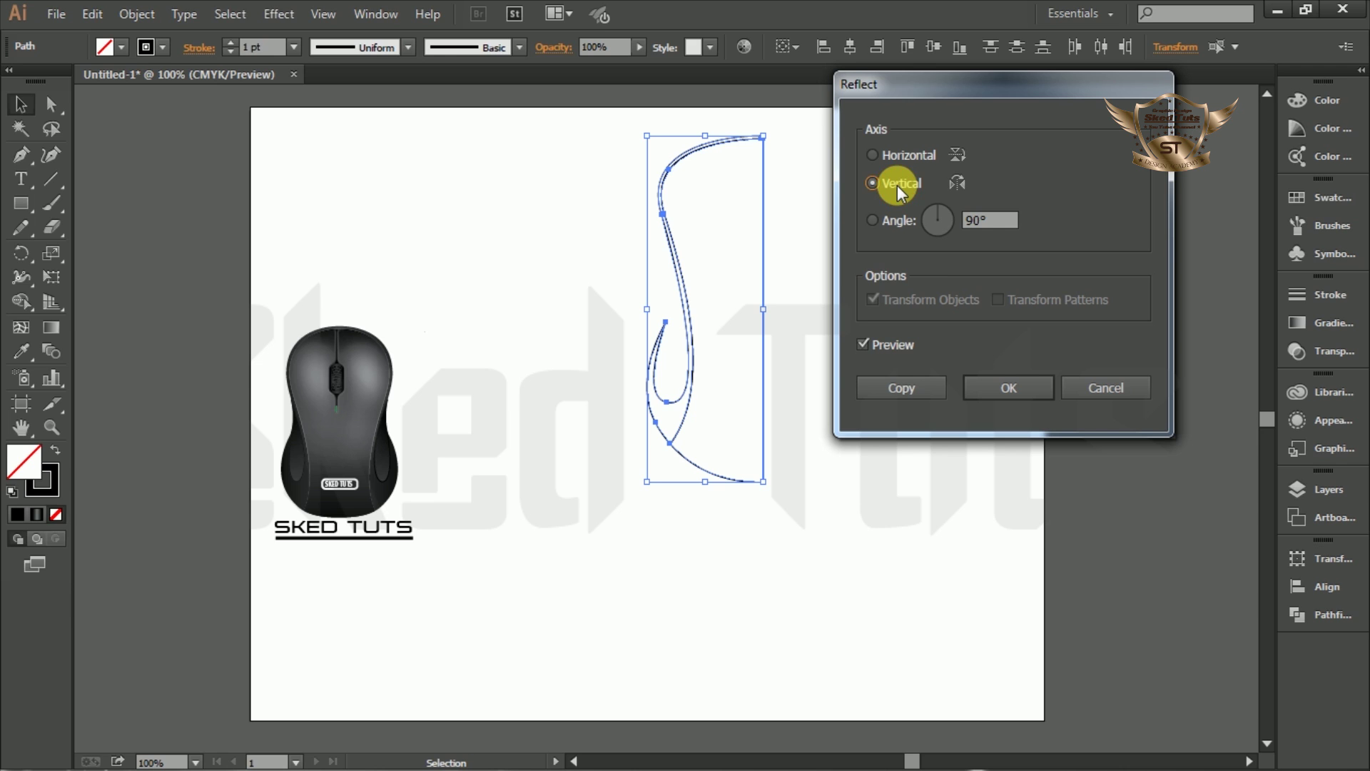
{"action": "left_click", "coordinate": [899, 348]}
{"action": "left_click", "coordinate": [899, 349]}
{"action": "left_click", "coordinate": [902, 388]}
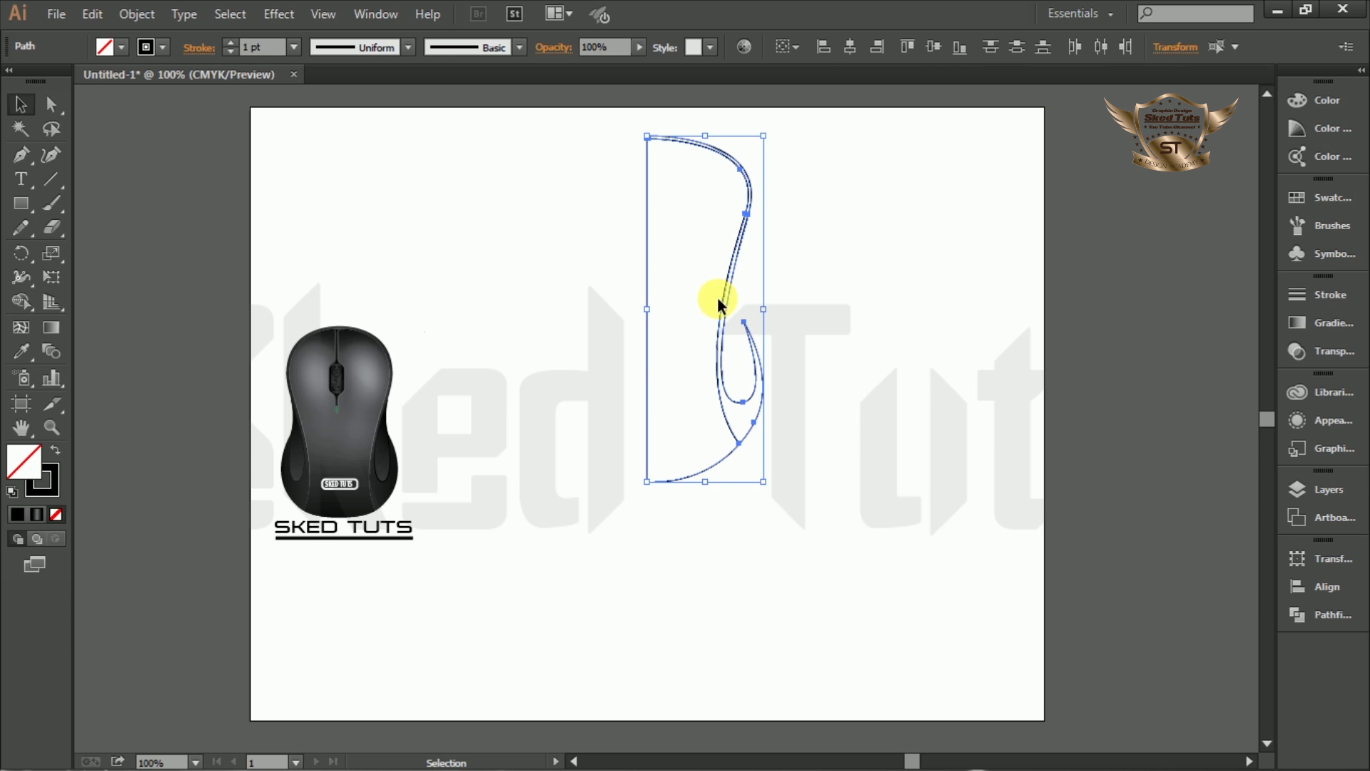
{"action": "left_click_drag", "start_coordinate": [671, 242], "coordinate": [560, 239]}
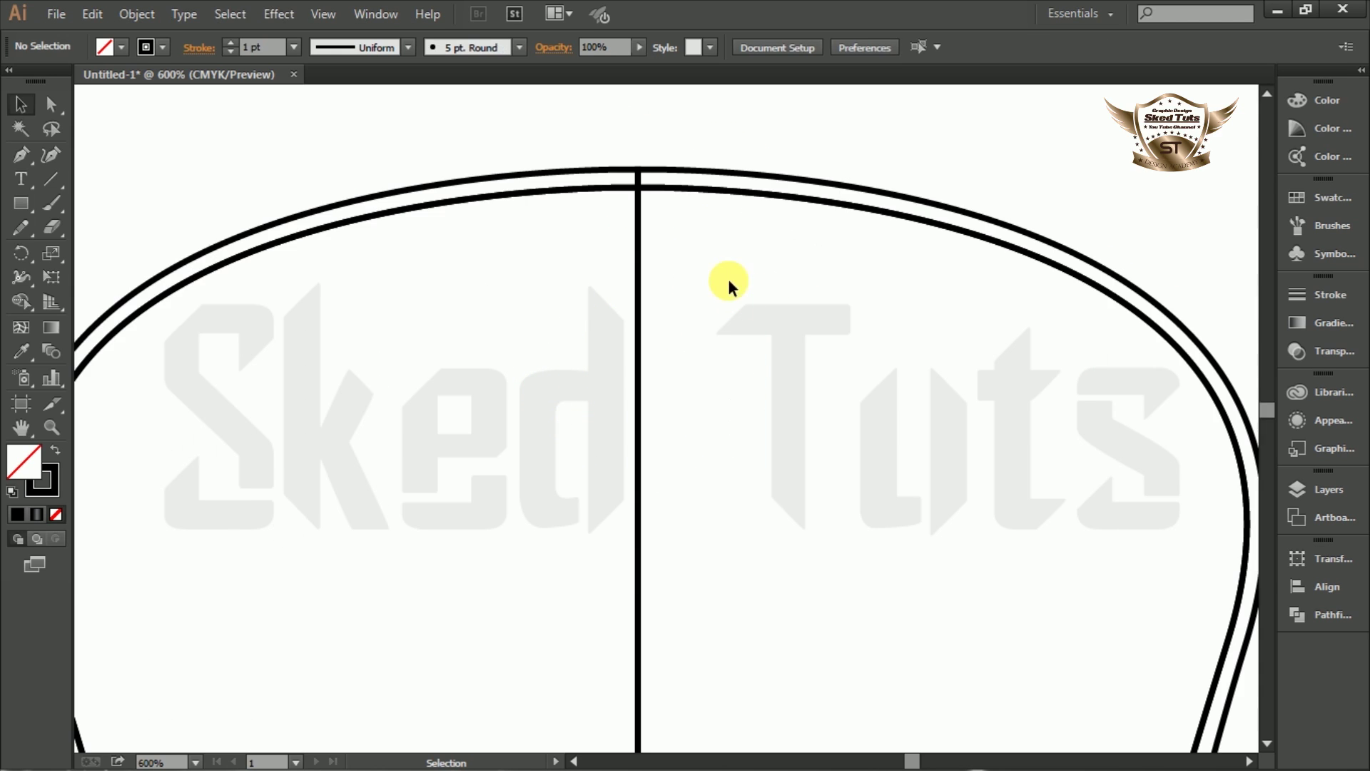
- Merge the two inner halves and the two outer band halves across the centre seam with the Shape Builder tool
{"action": "left_click_drag", "start_coordinate": [740, 127], "coordinate": [519, 321]}
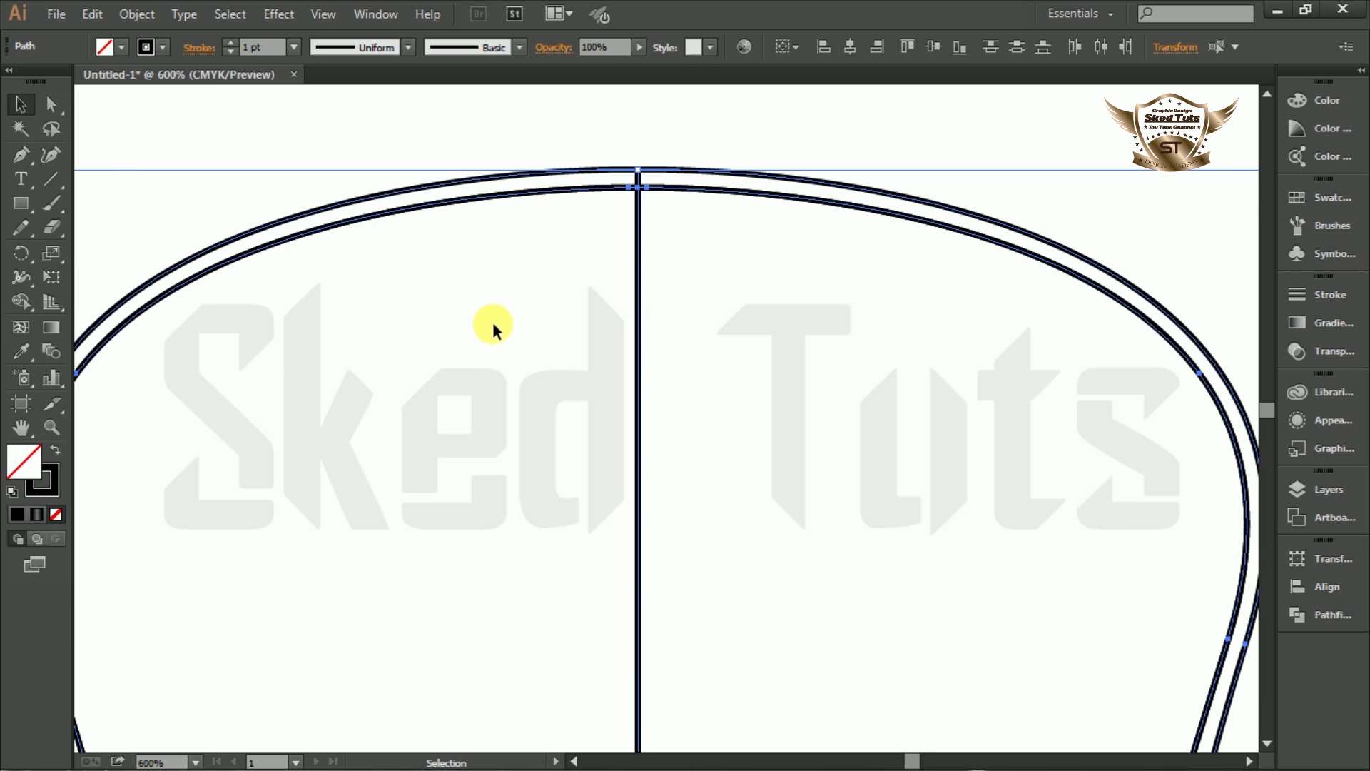
{"action": "left_click", "coordinate": [20, 305]}
{"action": "mouse_move", "coordinate": [759, 321]}
{"action": "left_mouse_down"}
{"action": "mouse_move", "coordinate": [572, 352]}
{"action": "mouse_move", "coordinate": [593, 336]}
{"action": "left_mouse_up"}
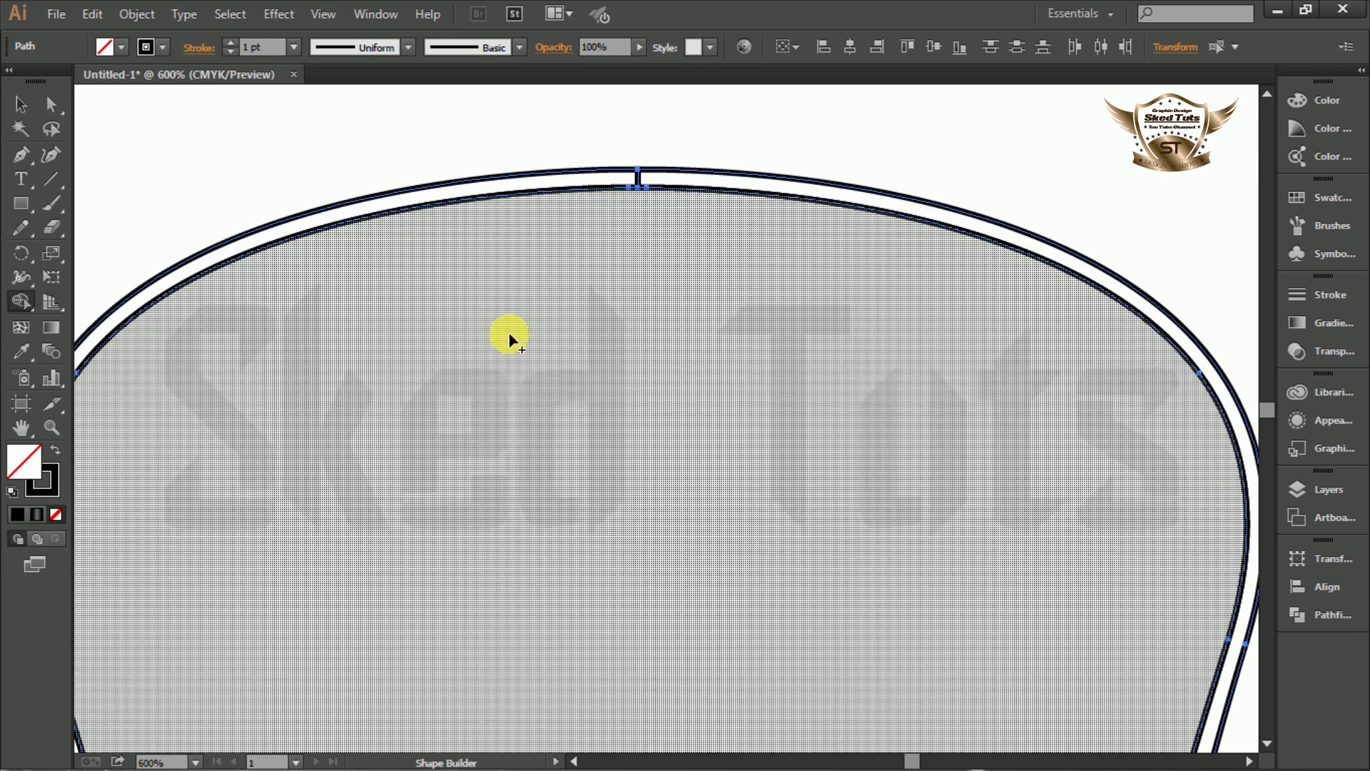
{"action": "left_click_drag", "start_coordinate": [681, 187], "coordinate": [610, 179]}
{"action": "scroll", "coordinate": [658, 149], "scroll_direction": "up", "scroll_amount": 2}
{"action": "left_click", "coordinate": [20, 103]}
{"action": "left_click", "coordinate": [673, 153]}
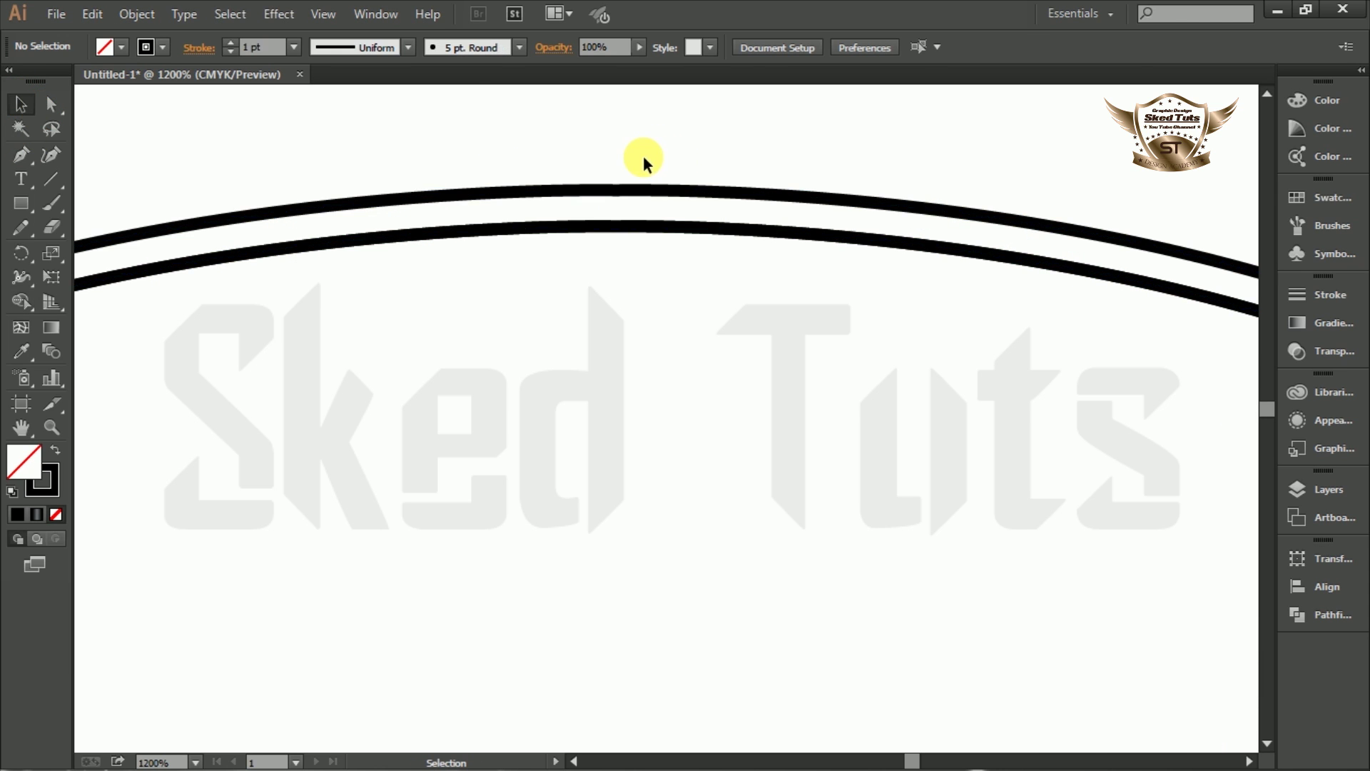
- Draw a curved Pen path from the left notch tip up to the outer edge of the body's left side
{"action": "scroll", "coordinate": [407, 336], "scroll_direction": "down", "scroll_amount": 4}
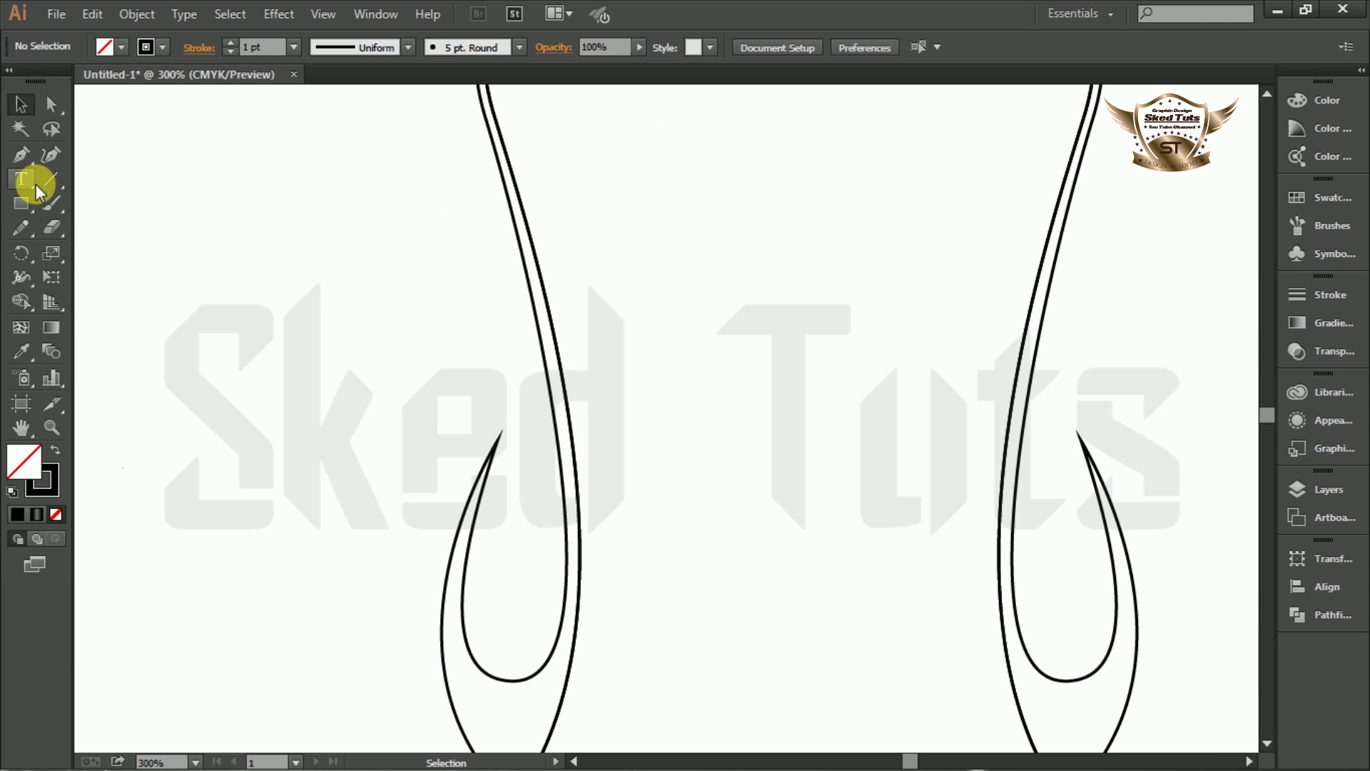
{"action": "left_click", "coordinate": [22, 155]}
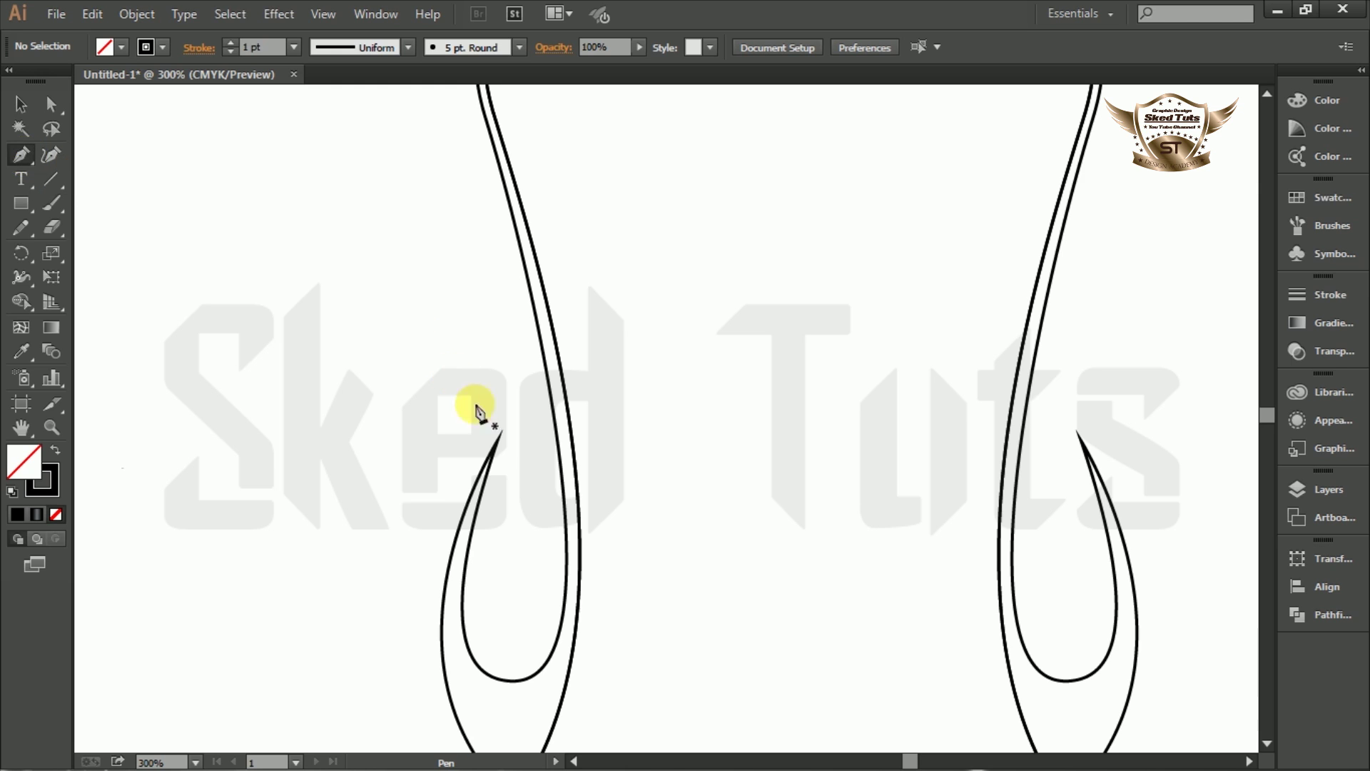
{"action": "left_click", "coordinate": [498, 439]}
{"action": "left_click_drag", "start_coordinate": [495, 148], "coordinate": [441, 109]}
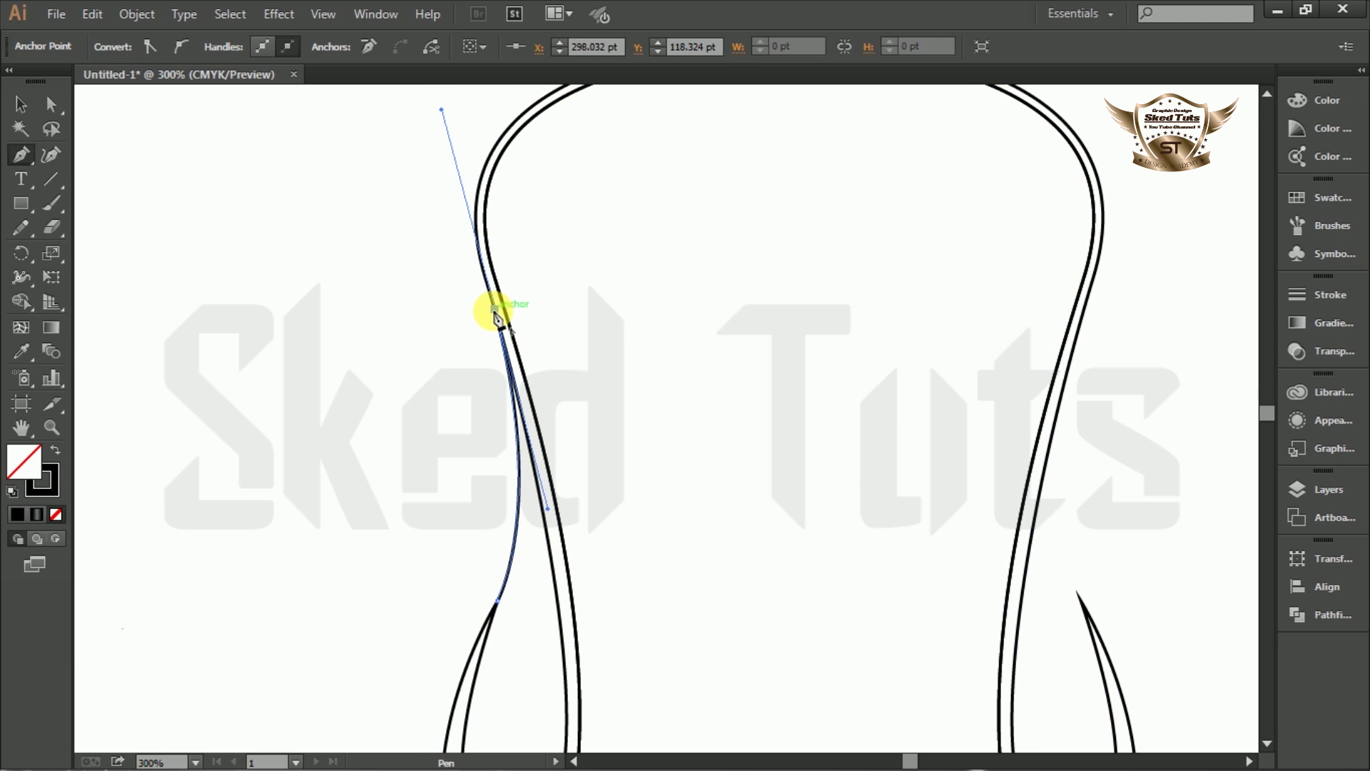
{"action": "scroll", "coordinate": [400, 239], "scroll_direction": "down", "scroll_amount": 1}
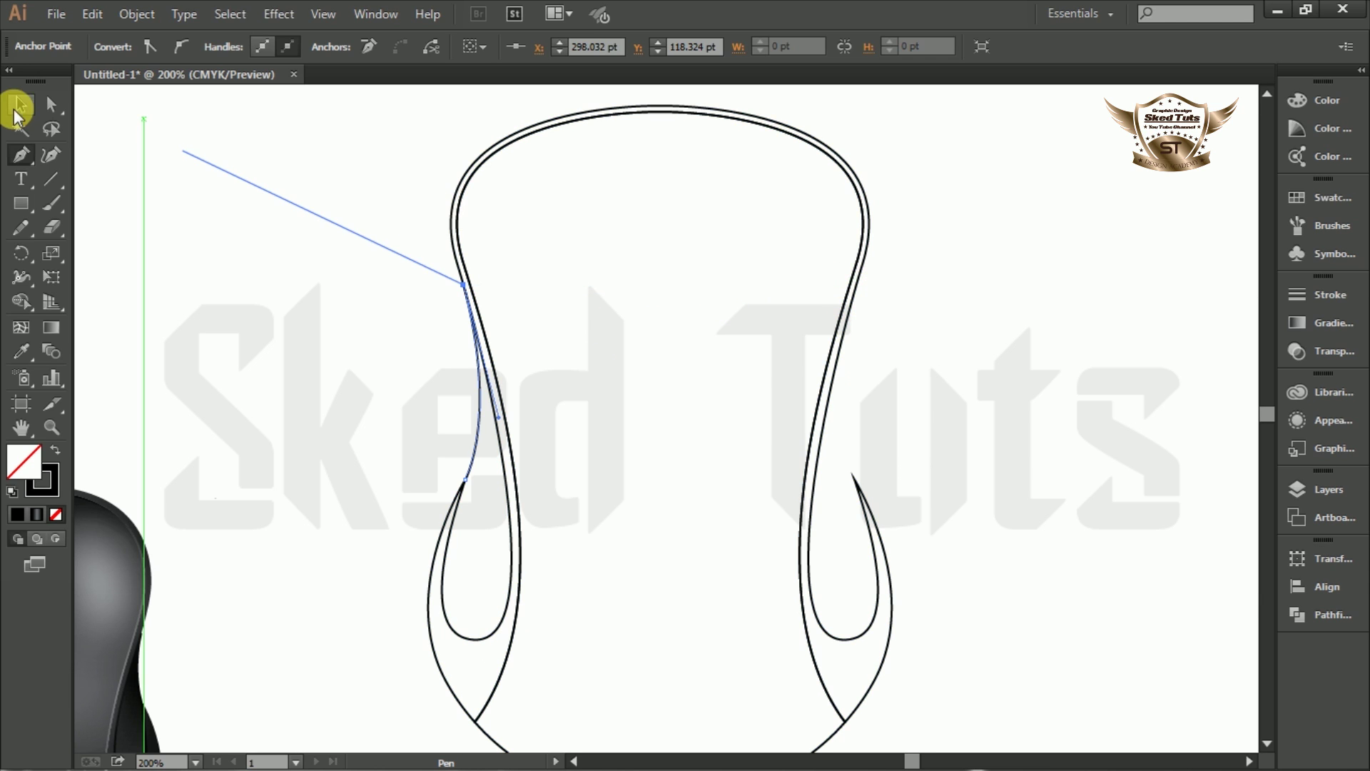
{"action": "left_click", "coordinate": [21, 107]}
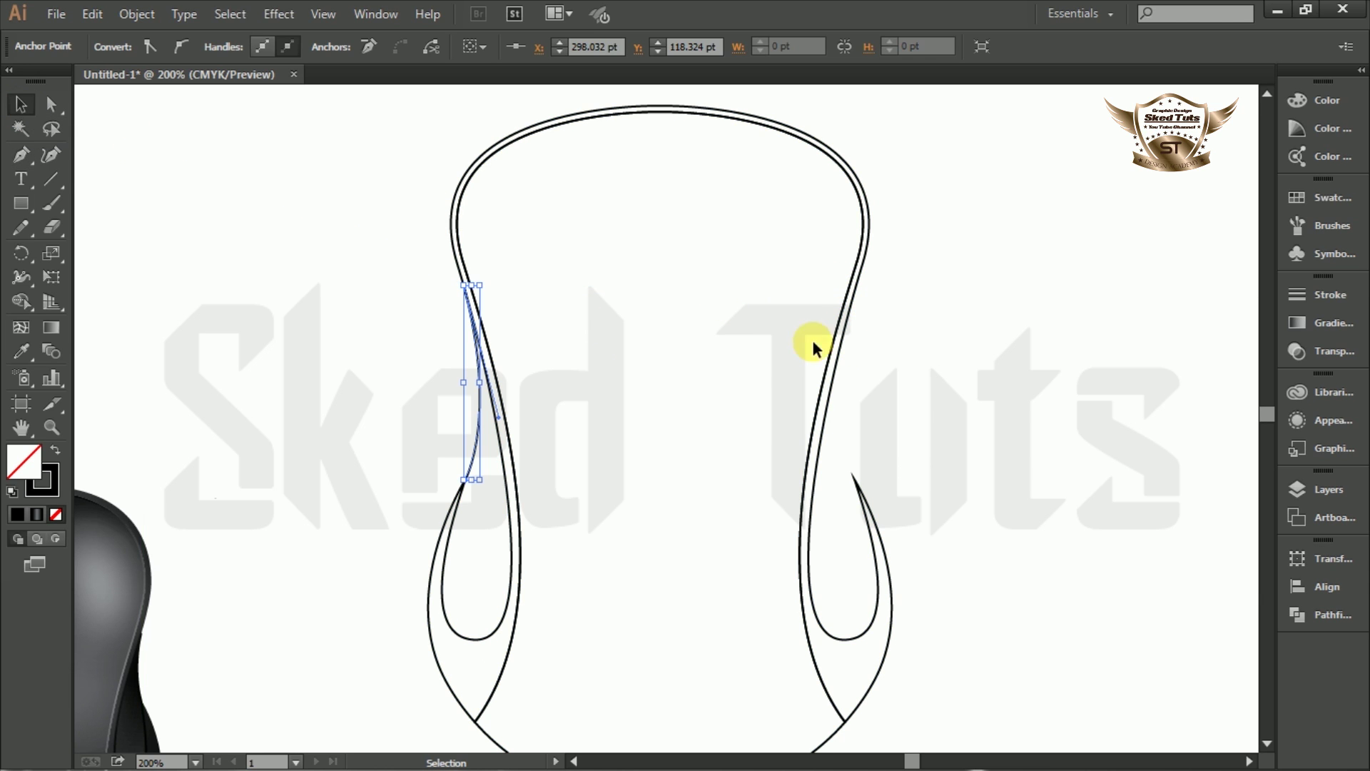
{"action": "left_click", "coordinate": [157, 204]}
- Draw a matching curved Pen path from the body's right outer edge down to the right notch tip
{"action": "left_click", "coordinate": [25, 157]}
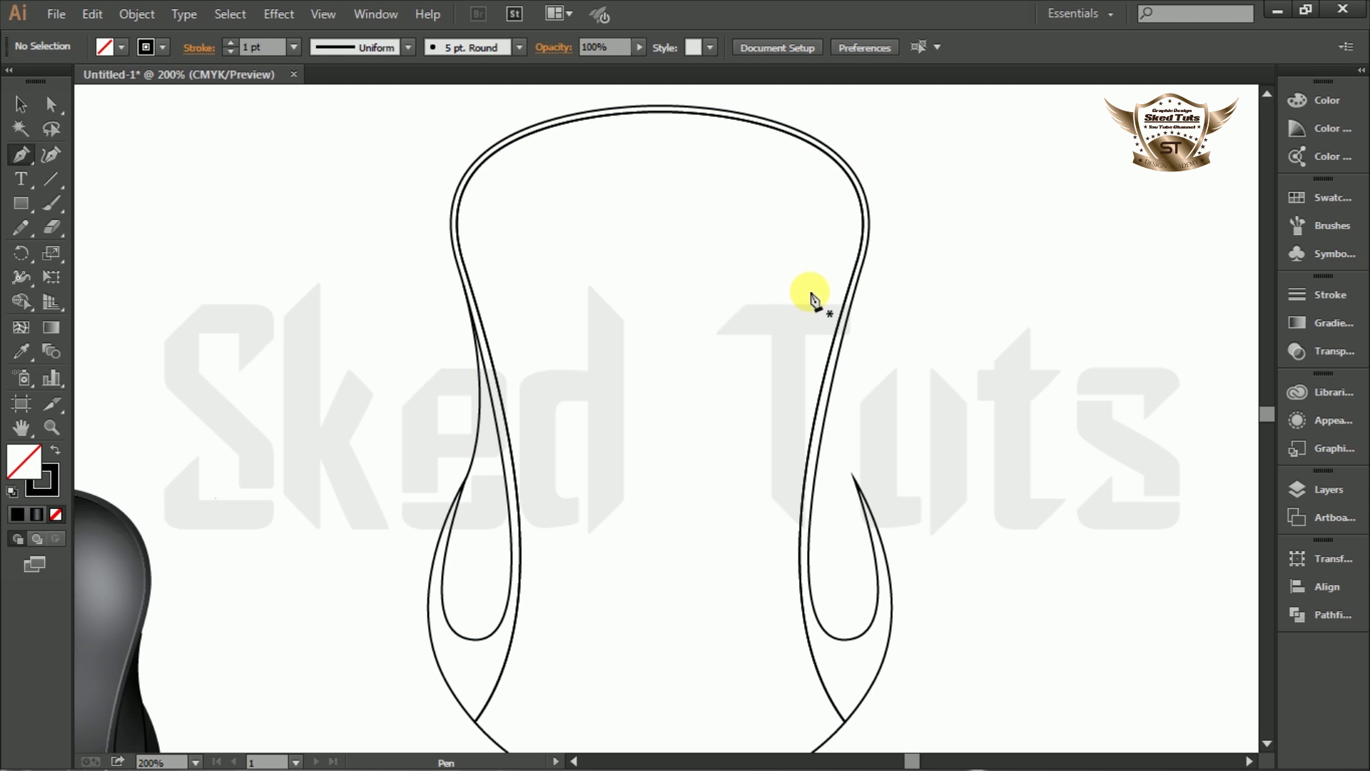
{"action": "left_click", "coordinate": [857, 286]}
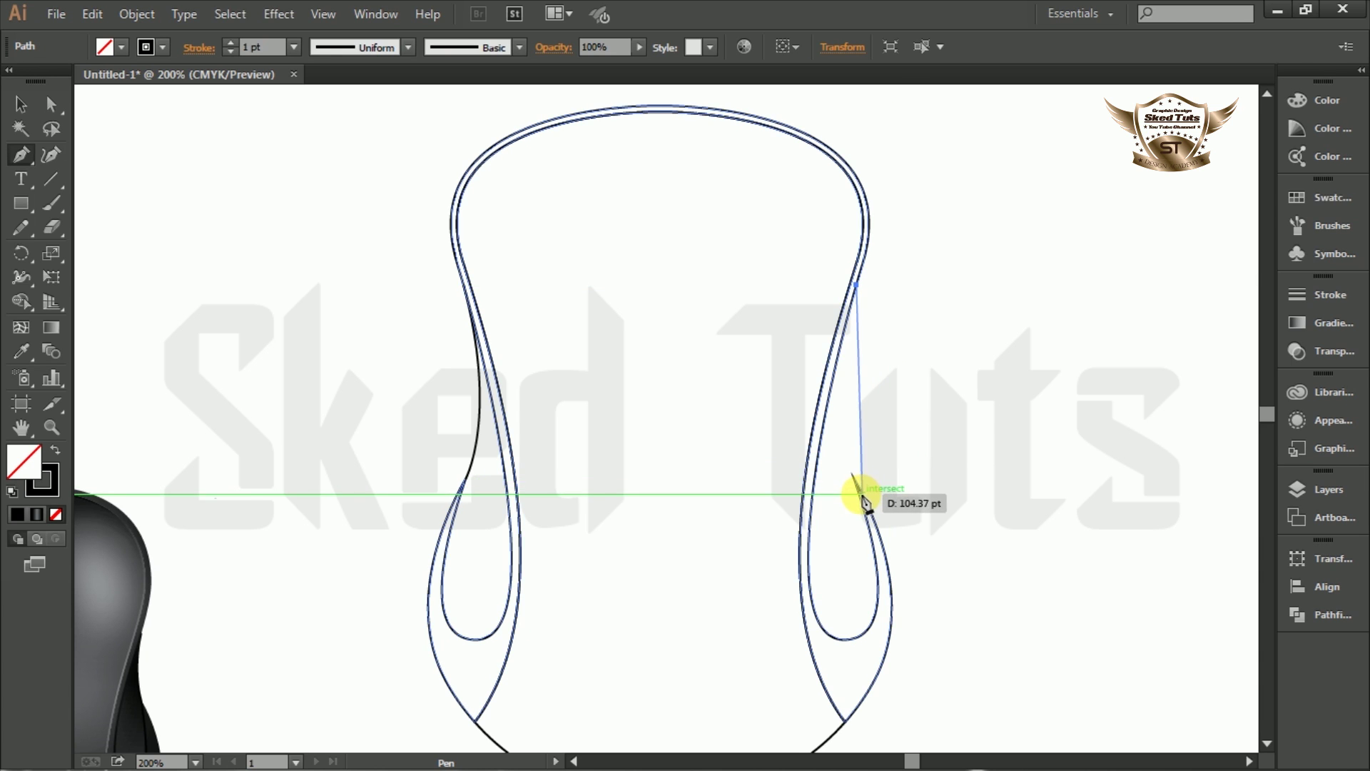
{"action": "left_click_drag", "start_coordinate": [855, 481], "coordinate": [885, 588]}
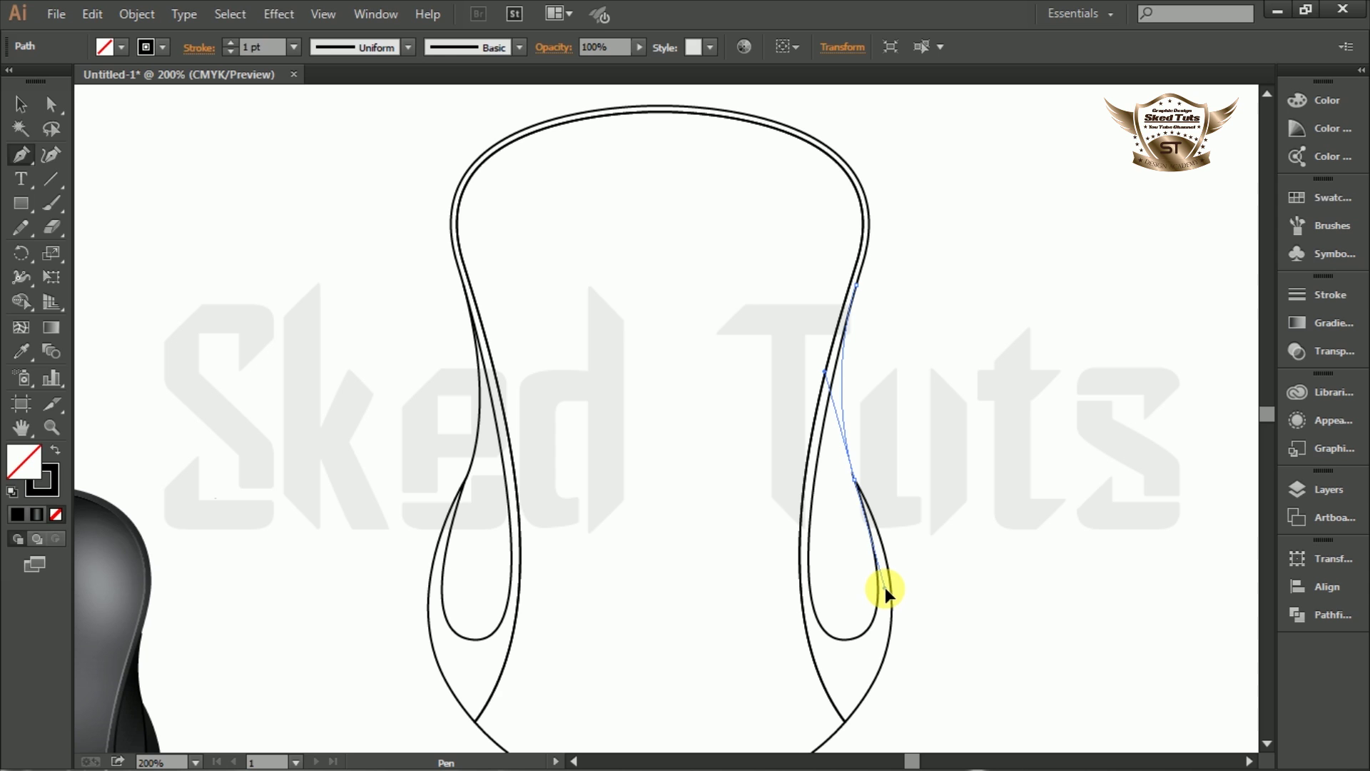
{"action": "left_click_drag", "start_coordinate": [885, 588], "coordinate": [882, 590]}
{"action": "left_click", "coordinate": [20, 104]}
{"action": "left_click", "coordinate": [1164, 380]}
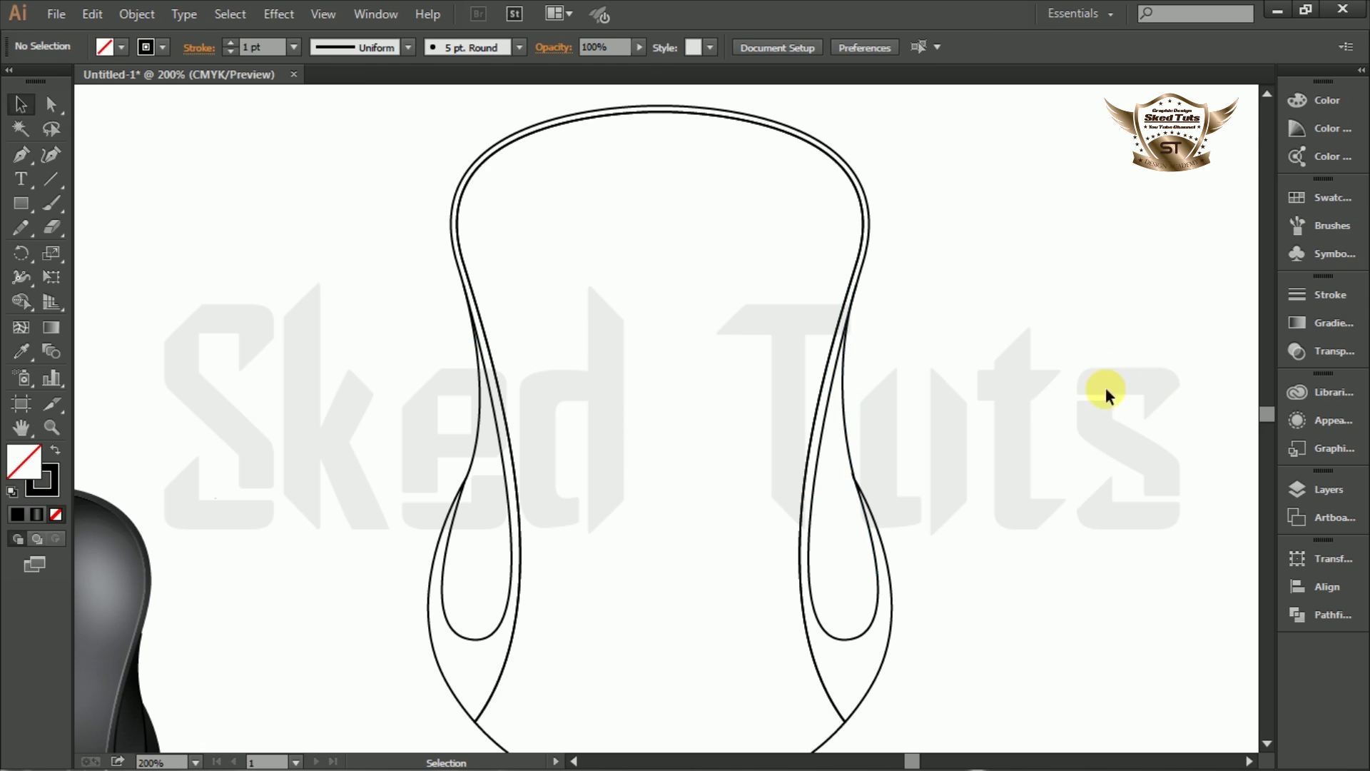
- Select all the mouse paths and turn the left and right notch areas into closed shapes with the Shape Builder tool
{"action": "left_click_drag", "start_coordinate": [946, 121], "coordinate": [334, 662]}
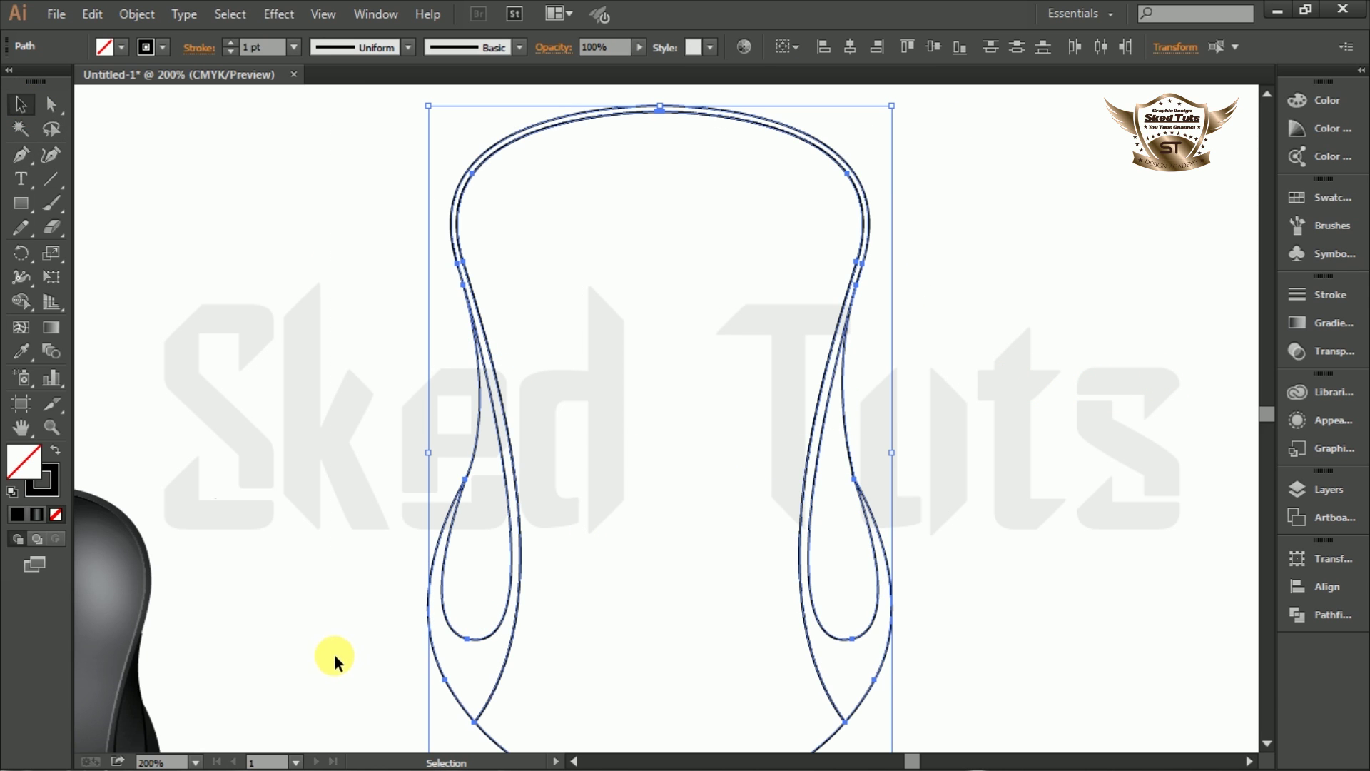
{"action": "left_click", "coordinate": [20, 301]}
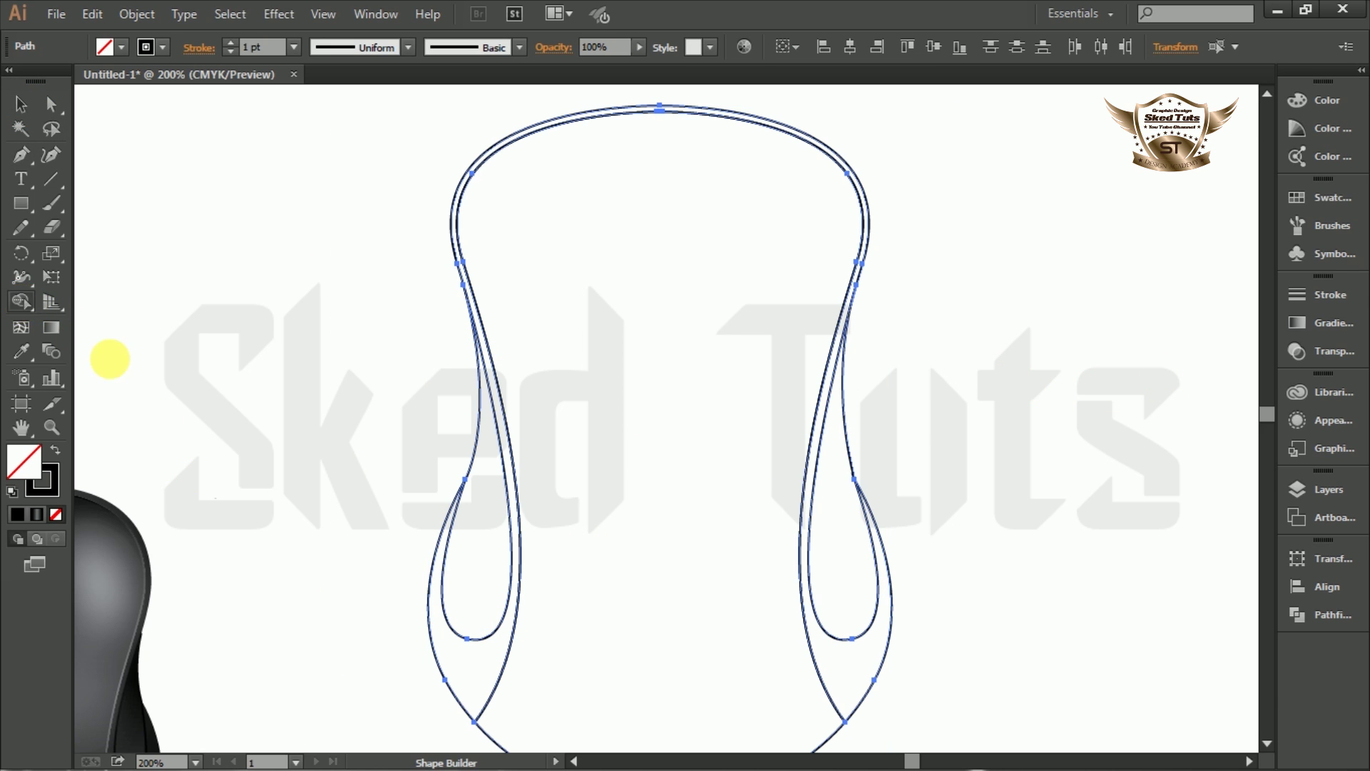
{"action": "left_click", "coordinate": [477, 548]}
{"action": "left_click", "coordinate": [841, 553]}
{"action": "left_click", "coordinate": [21, 108]}
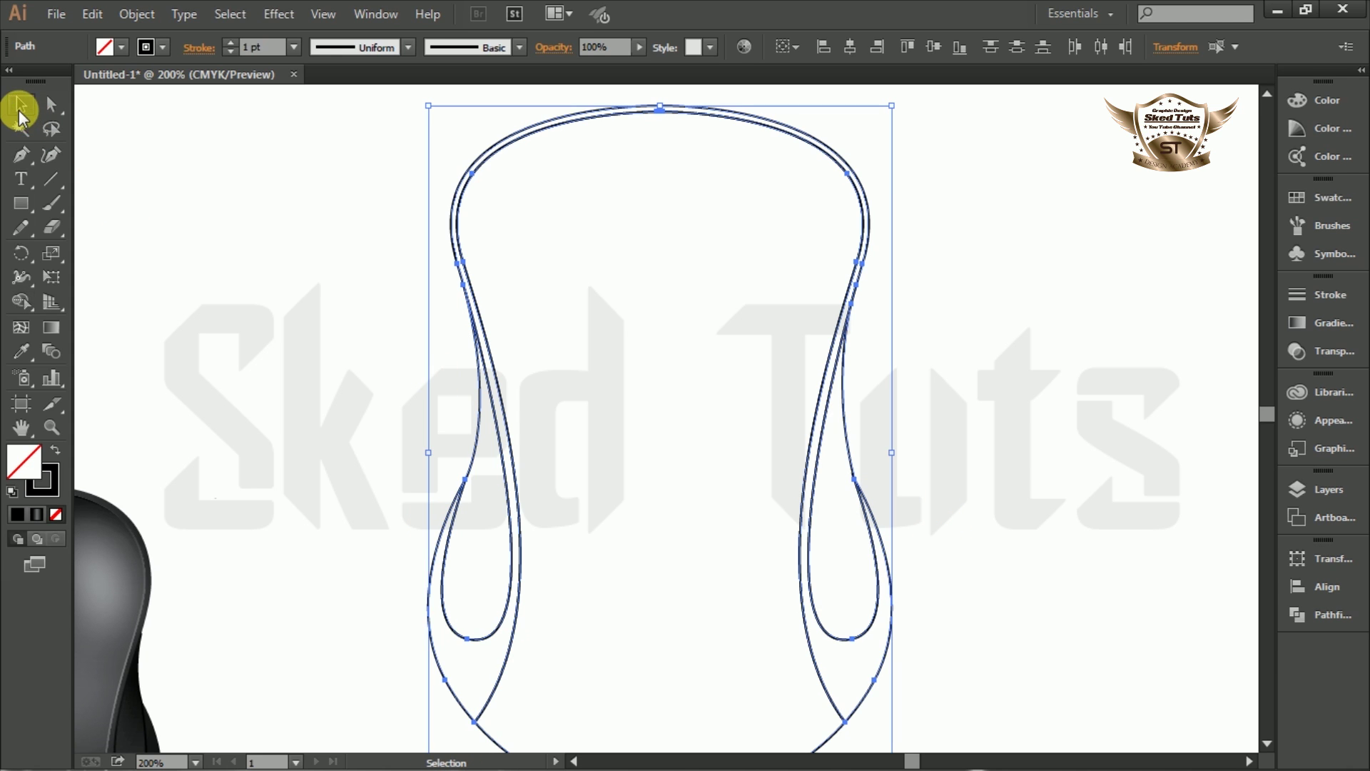
{"action": "left_click", "coordinate": [1032, 312]}
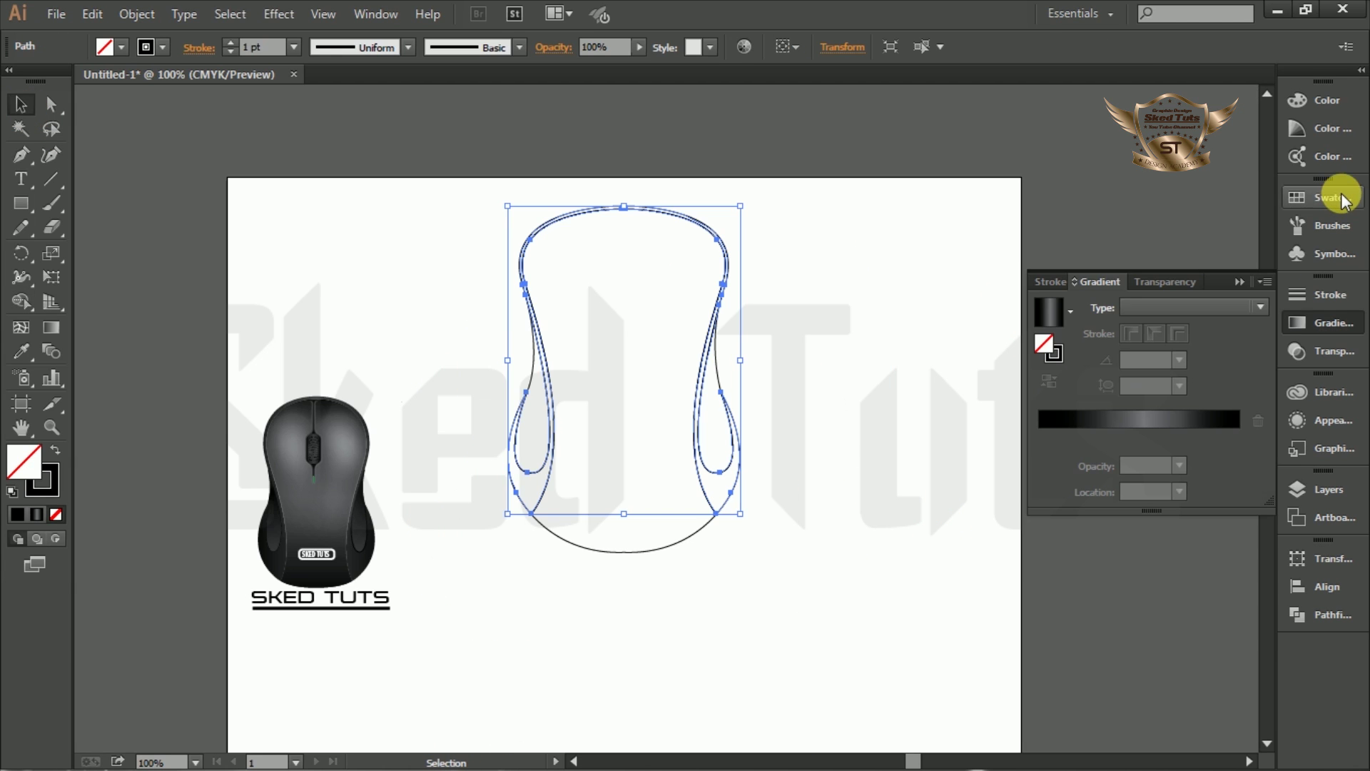
- Fill the outer band of the mouse with the white-to-black linear gradient swatch
{"action": "left_click", "coordinate": [1342, 201]}
{"action": "left_click", "coordinate": [1342, 200]}
{"action": "left_click", "coordinate": [1342, 200]}
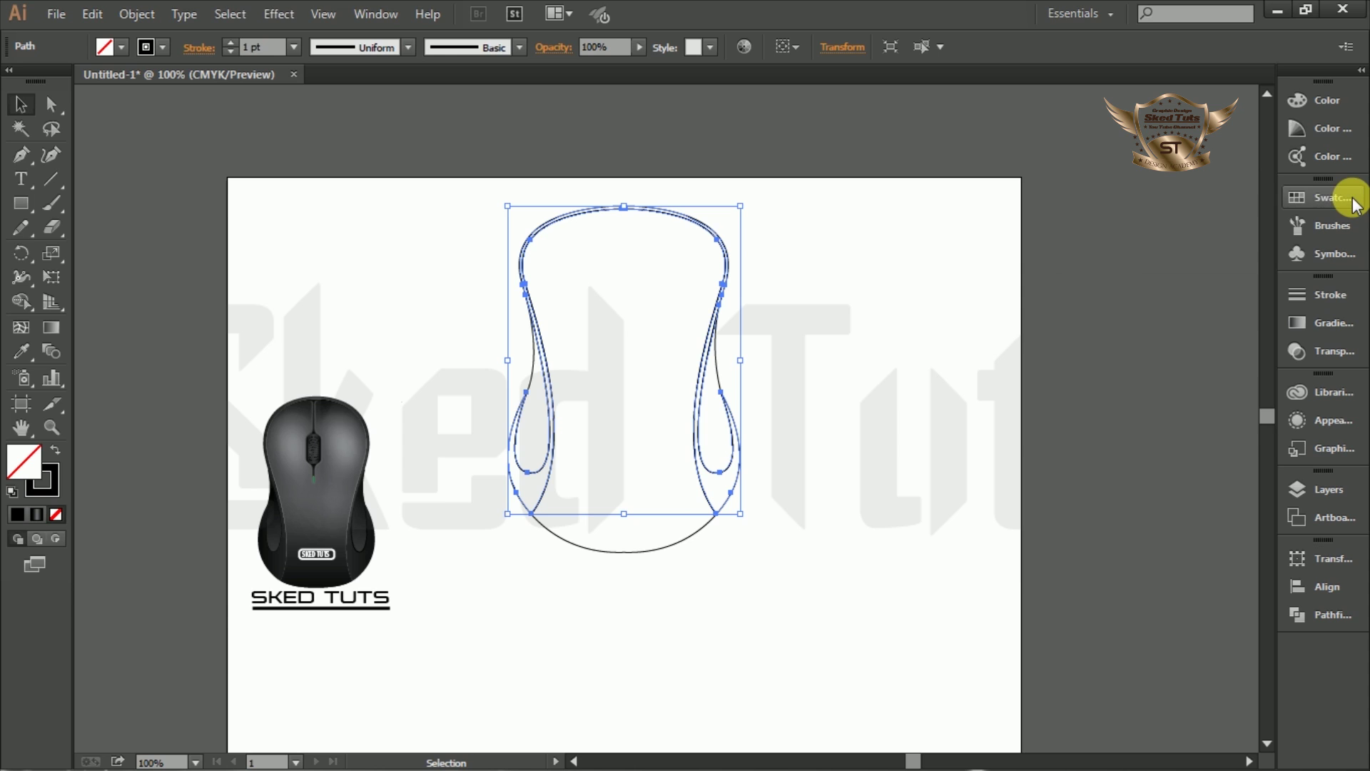
{"action": "left_click", "coordinate": [1341, 199]}
{"action": "left_click", "coordinate": [1219, 271]}
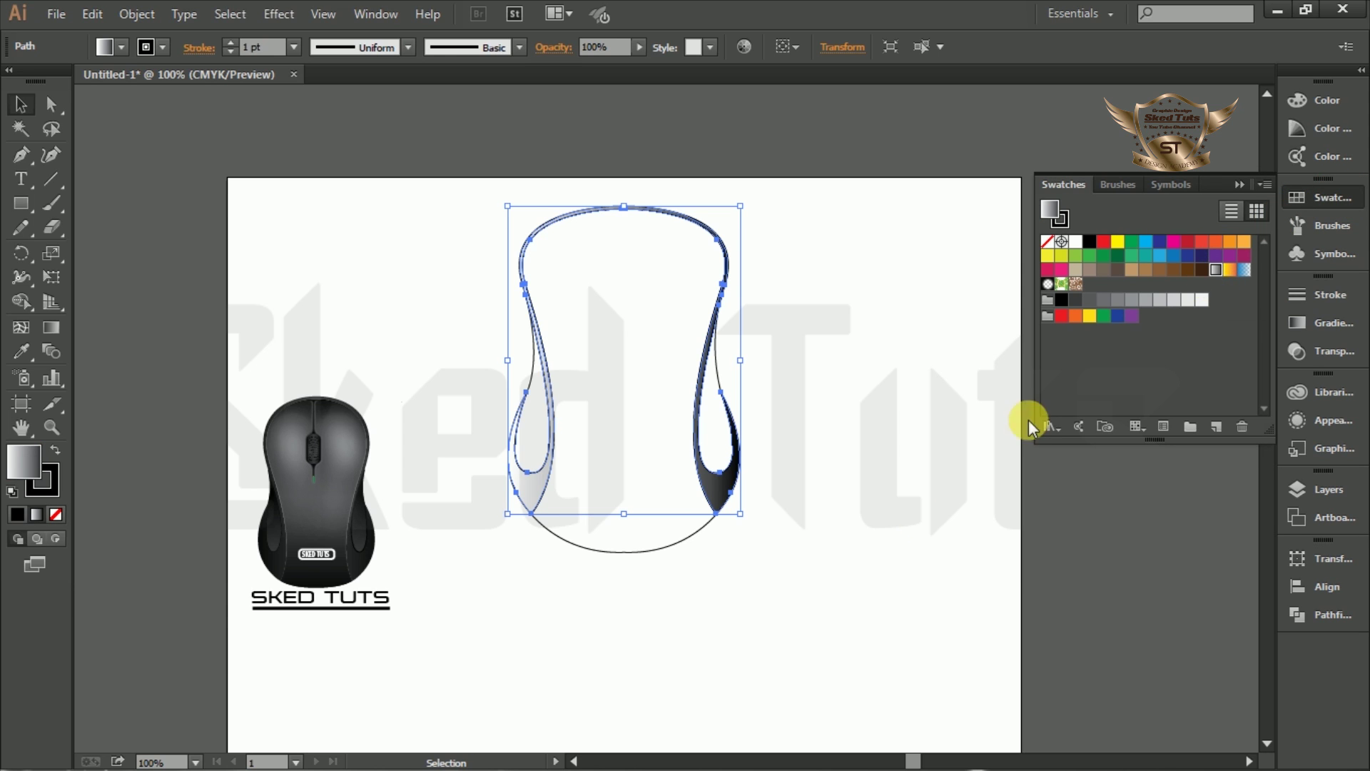
{"action": "left_click", "coordinate": [914, 519]}
{"action": "left_click", "coordinate": [725, 481]}
- Add a middle stop to the outer band's linear gradient and set its starting stop to black (K 100%)
{"action": "left_click", "coordinate": [1316, 321]}
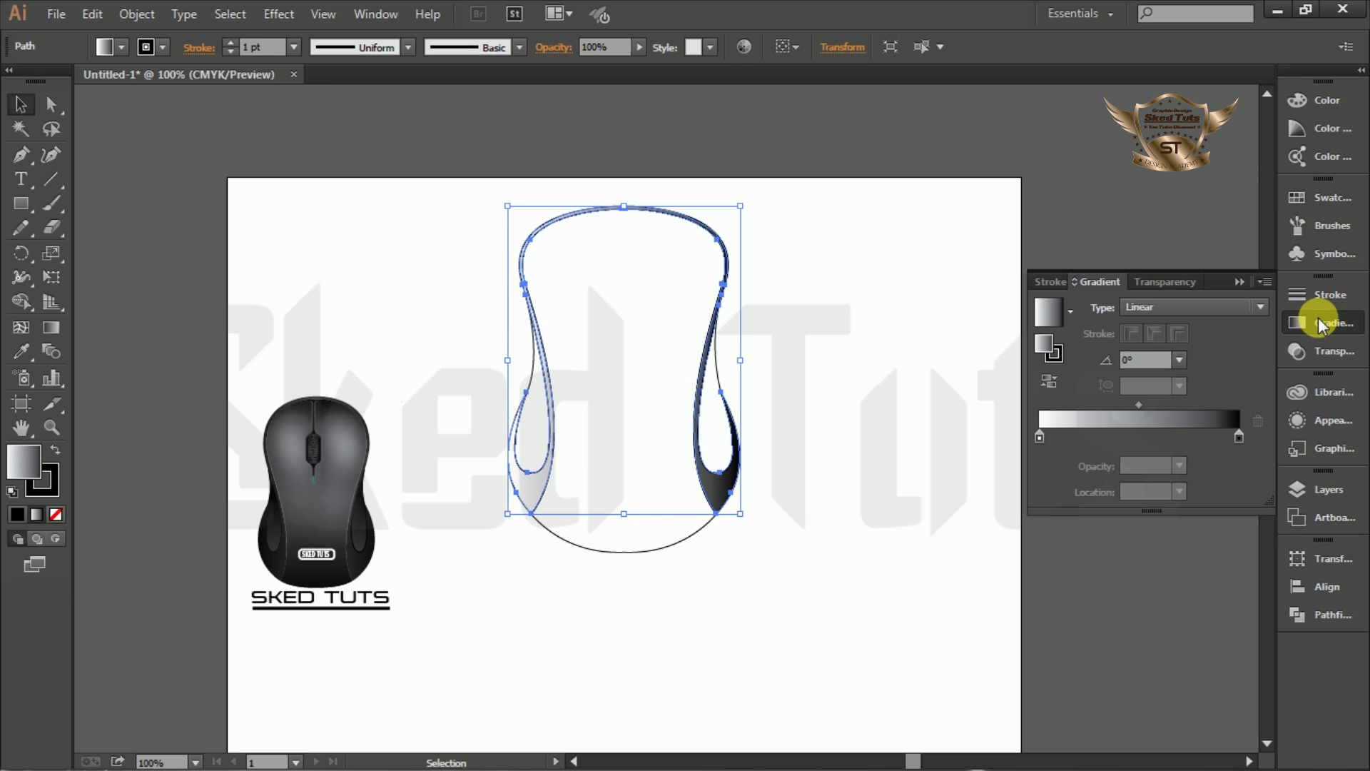
{"action": "mouse_move", "coordinate": [1038, 437]}
{"action": "left_mouse_down"}
{"action": "mouse_move", "coordinate": [1131, 438]}
{"action": "mouse_move", "coordinate": [1028, 436]}
{"action": "mouse_move", "coordinate": [1043, 444]}
{"action": "left_mouse_up"}
{"action": "left_click", "coordinate": [1055, 438]}
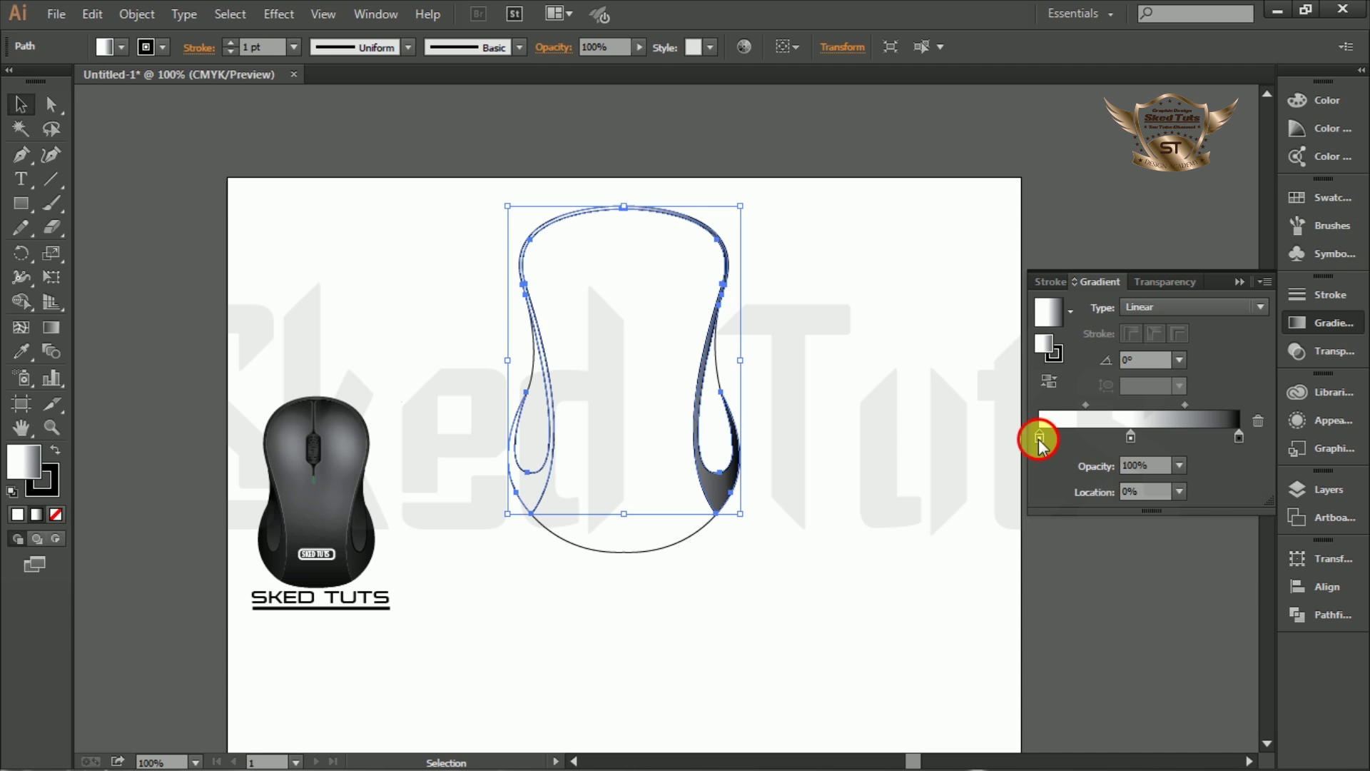
{"action": "double_click", "coordinate": [1039, 438]}
{"action": "left_click", "coordinate": [1011, 612]}
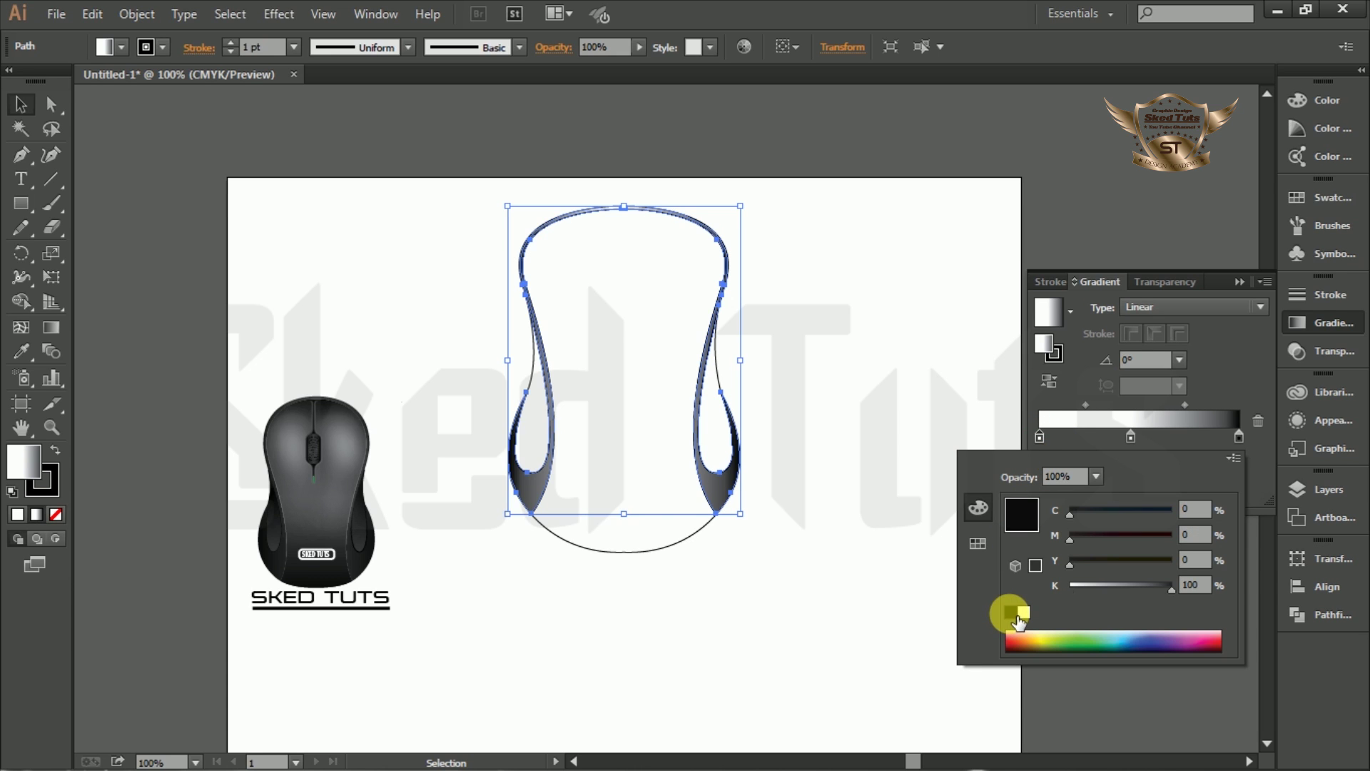
{"action": "left_click", "coordinate": [1239, 438]}
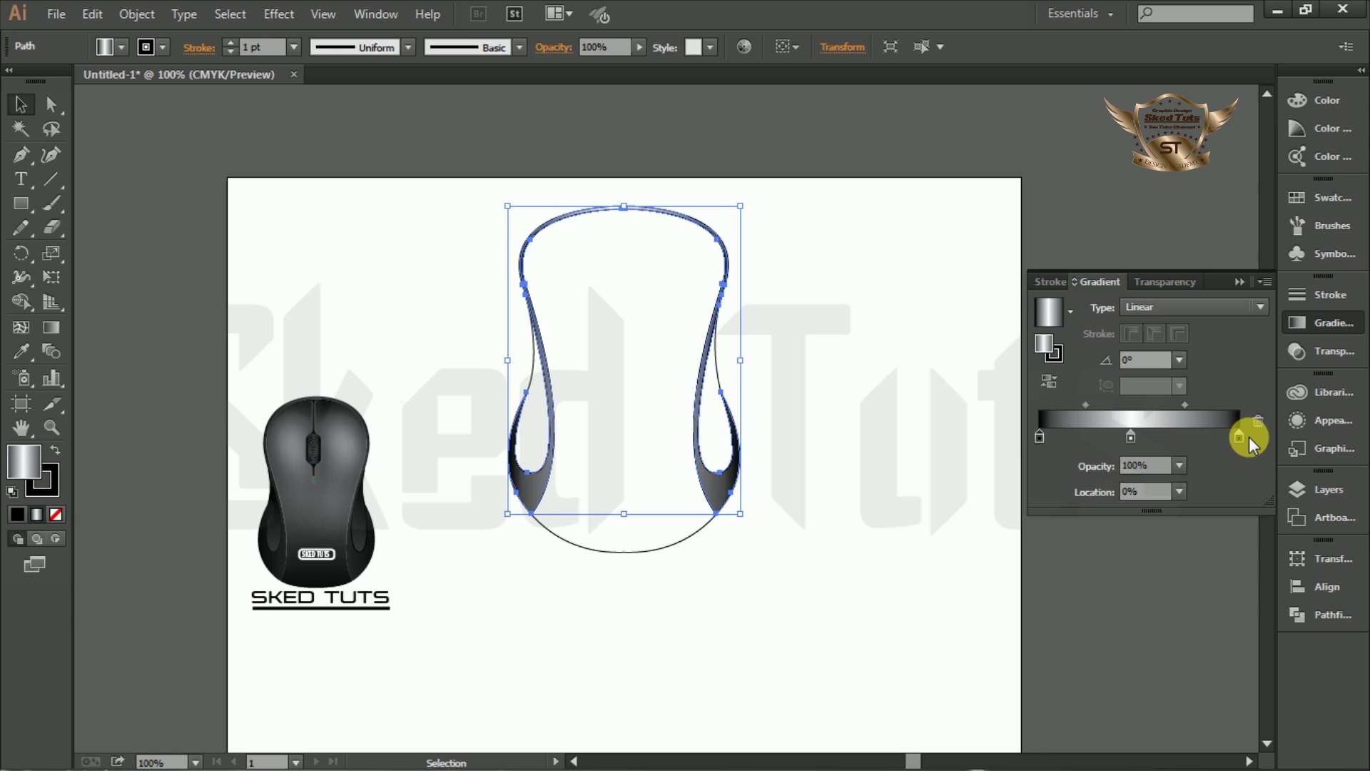
- Position the band gradient's middle stop at 51.23% and set its colour to 69% black
{"action": "left_click", "coordinate": [1133, 438]}
{"action": "left_click_drag", "start_coordinate": [1146, 439], "coordinate": [1145, 442]}
{"action": "double_click", "coordinate": [1145, 443]}
{"action": "left_click_drag", "start_coordinate": [1133, 580], "coordinate": [1141, 583]}
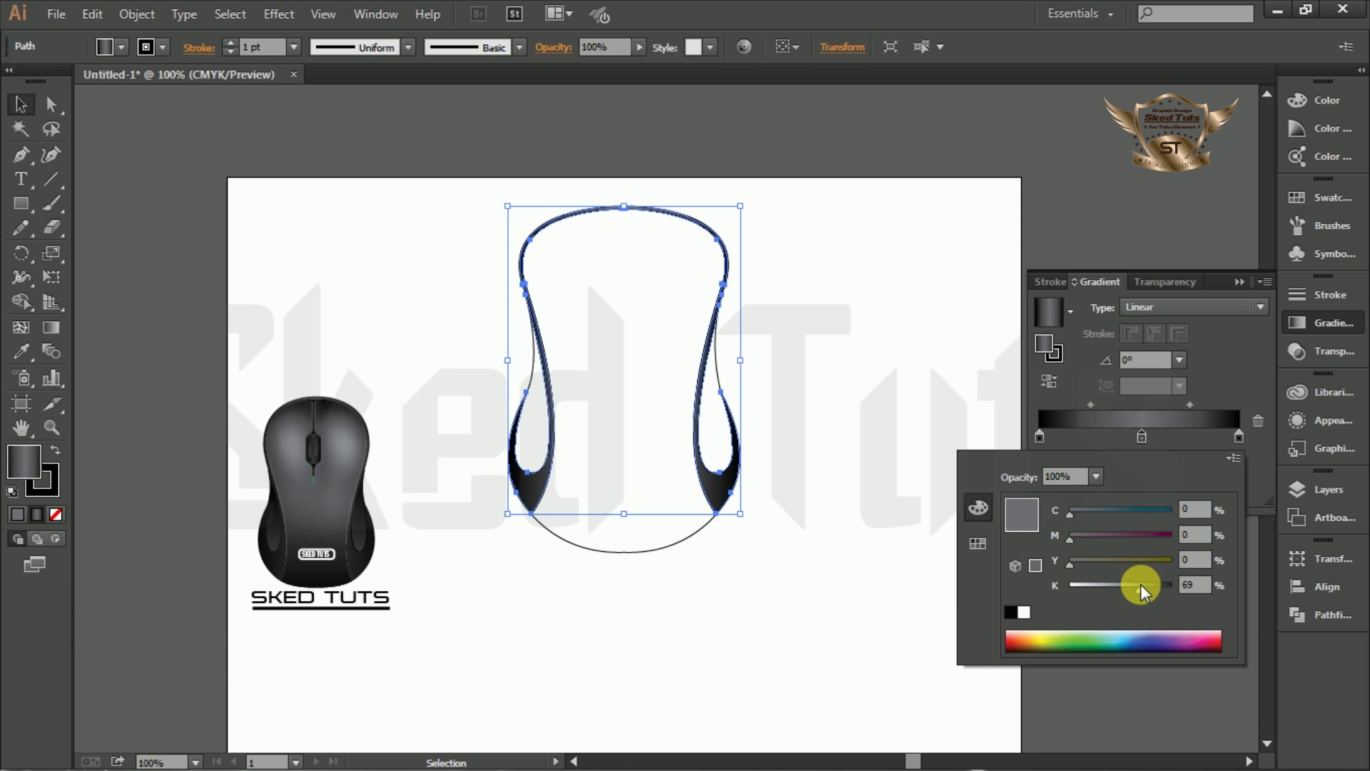
{"action": "left_click", "coordinate": [1230, 346]}
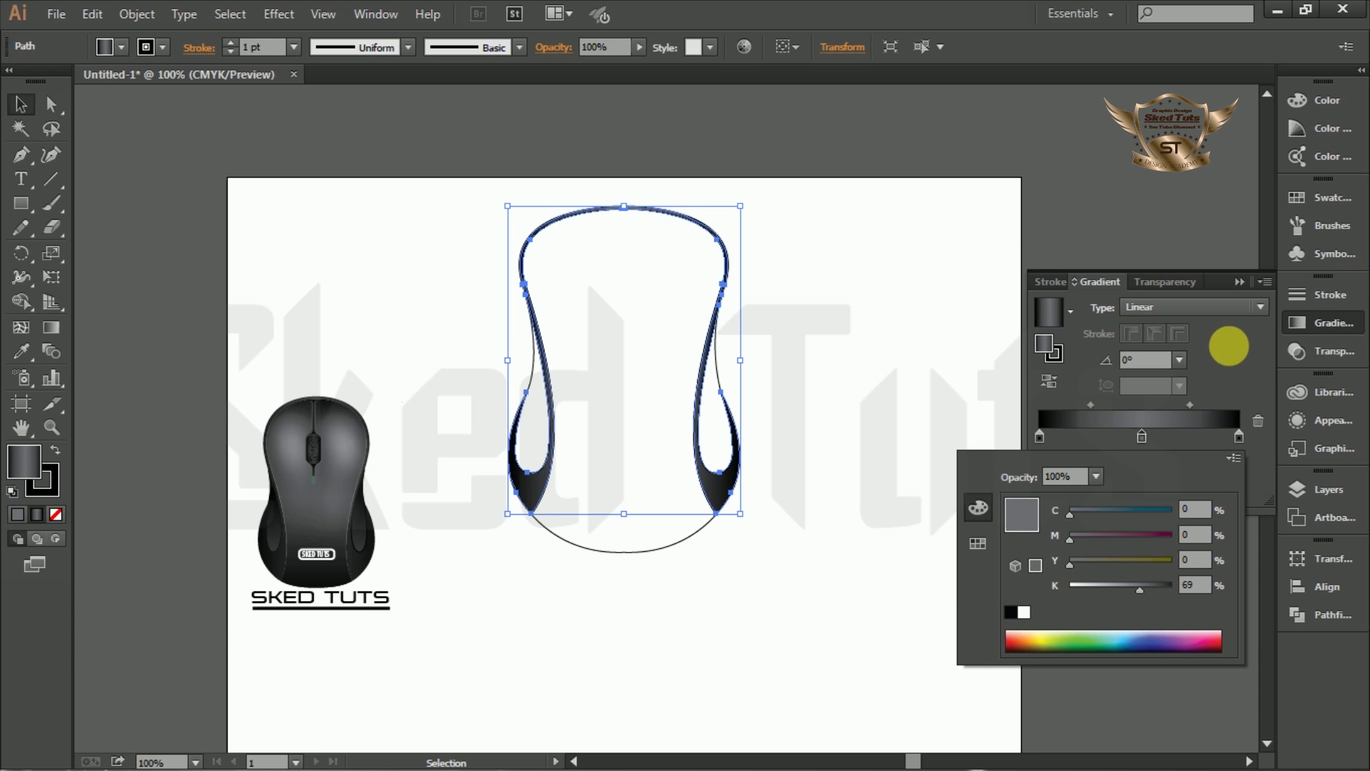
- Redraw the outer band's gradient vertically at 90° from the mouse's lower edge to its upper edge, then deselect it
{"action": "left_click", "coordinate": [48, 334]}
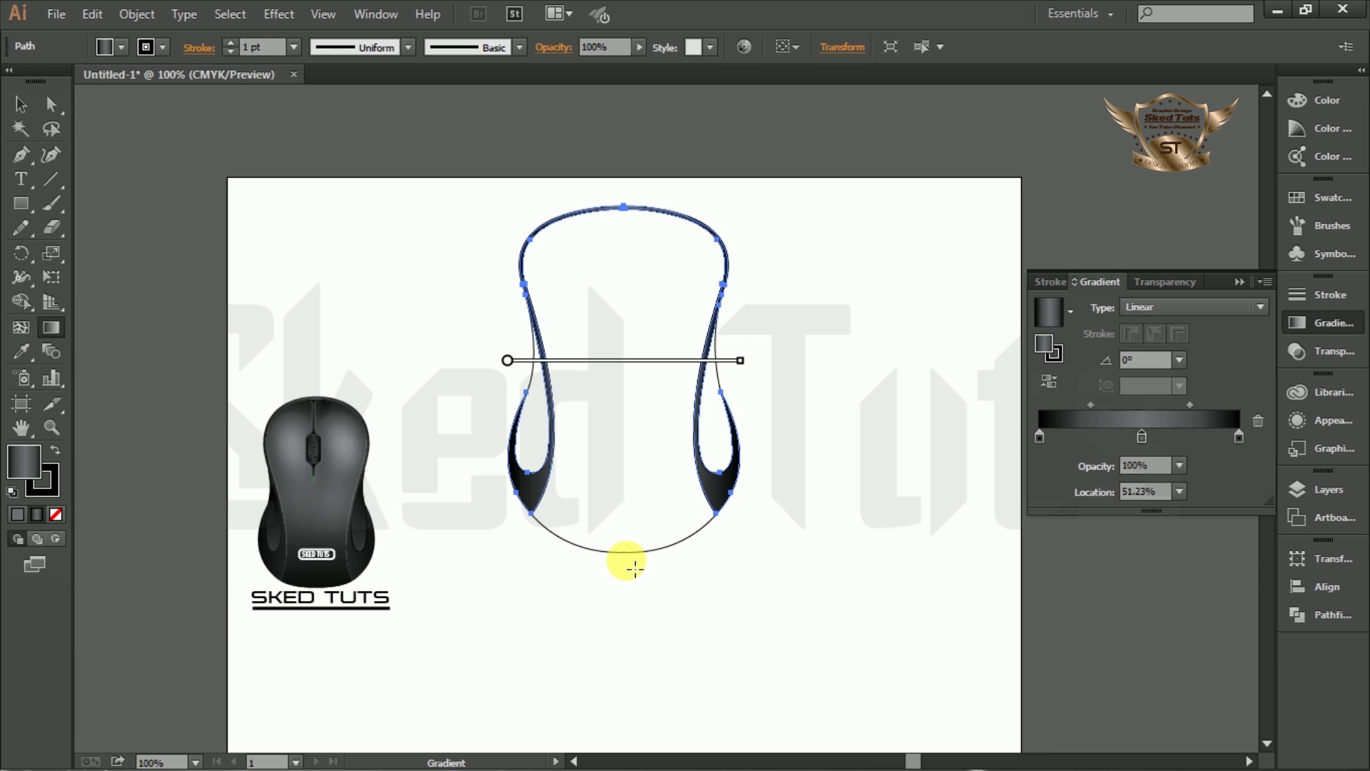
{"action": "left_click_drag", "start_coordinate": [625, 554], "coordinate": [648, 216]}
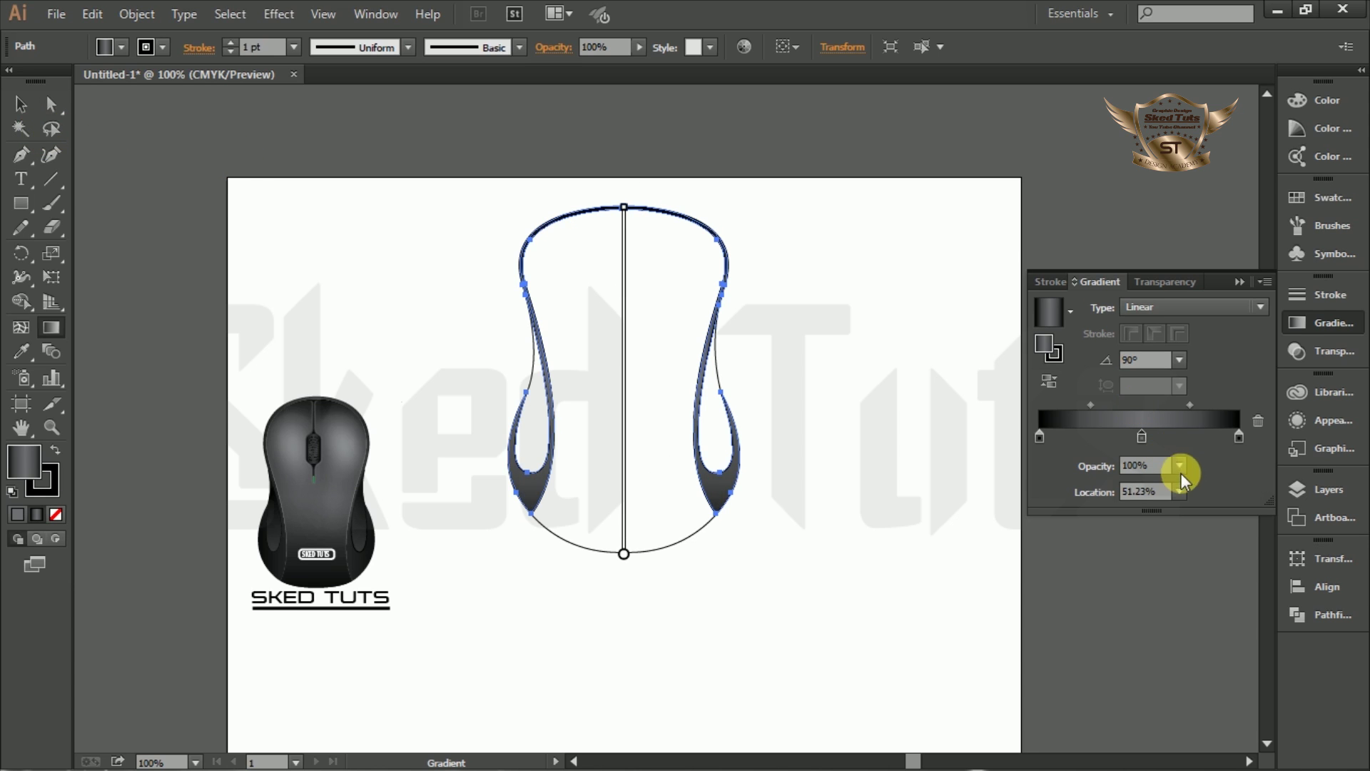
{"action": "left_click", "coordinate": [20, 102]}
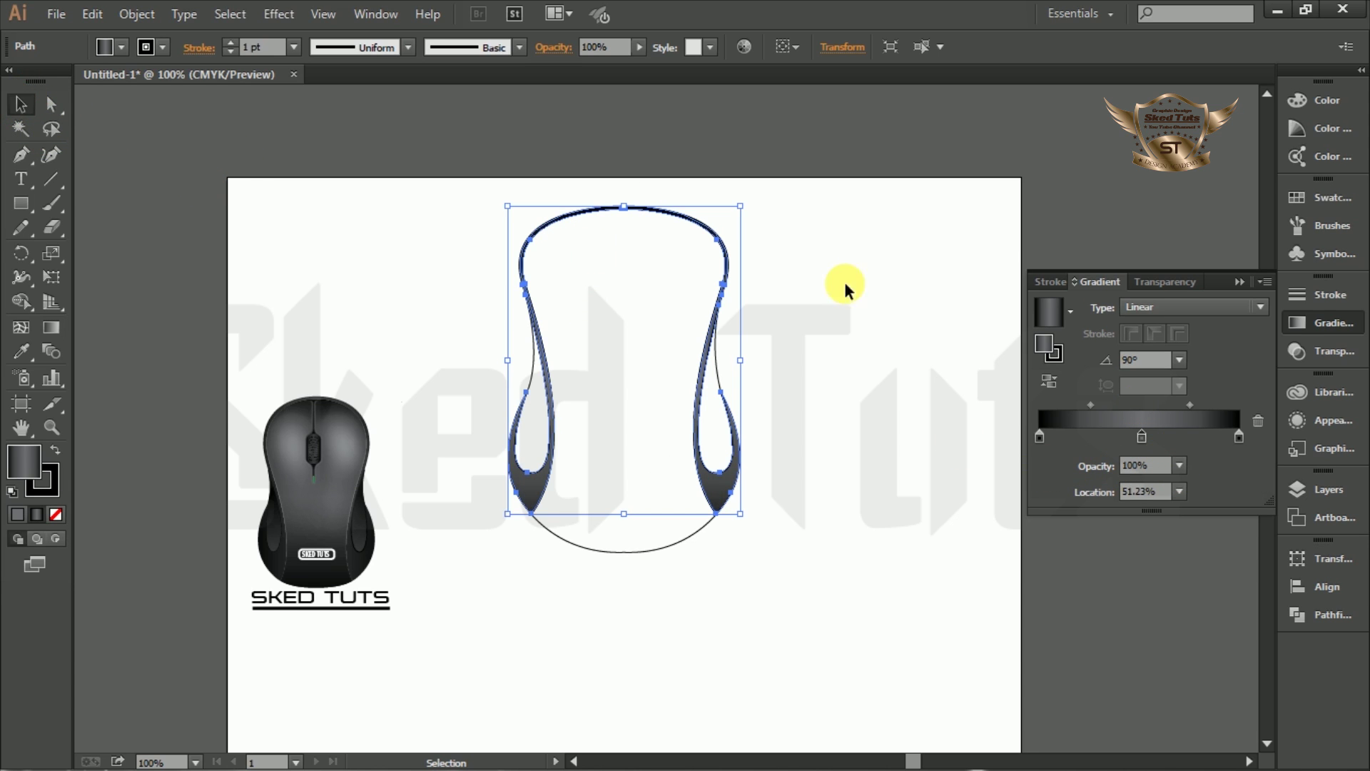
{"action": "left_click", "coordinate": [874, 300]}
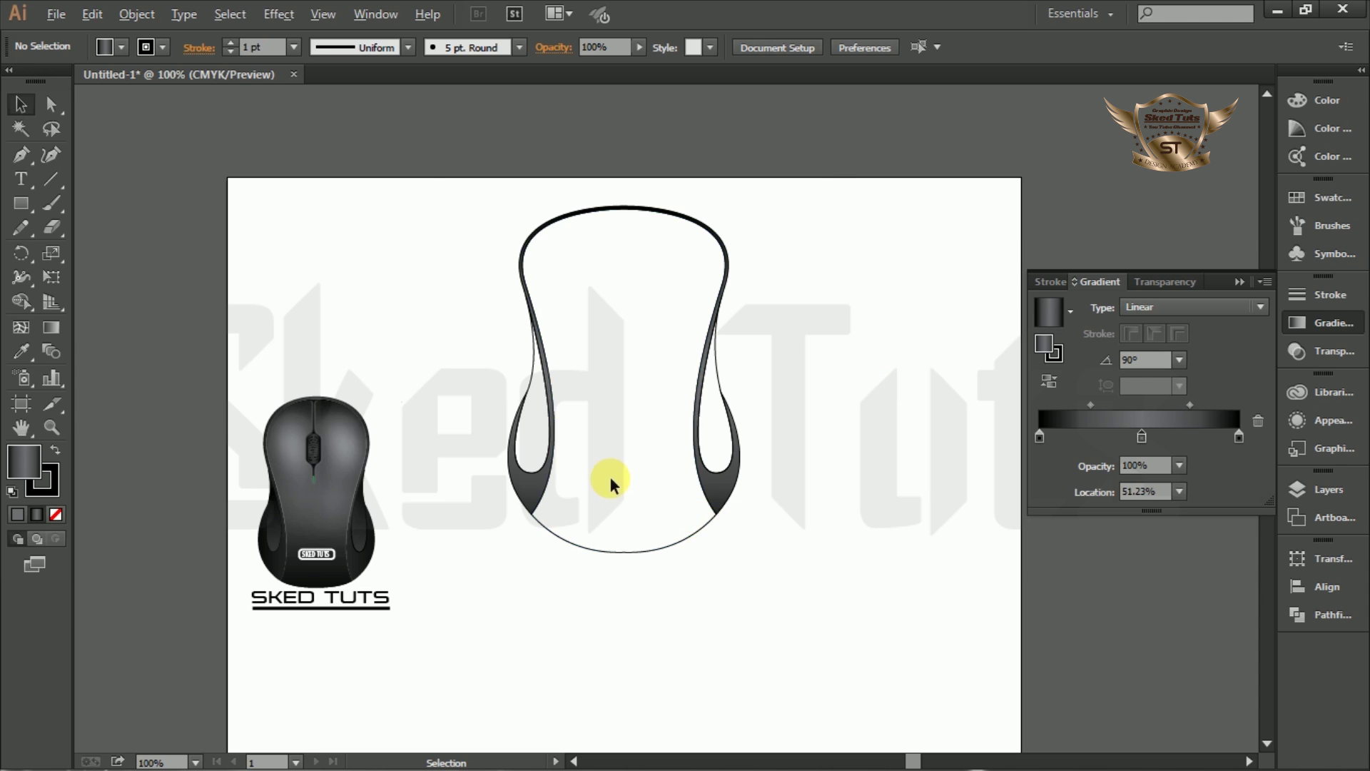
- Select all the mouse paths and set their stroke to none
{"action": "scroll", "coordinate": [612, 476], "scroll_direction": "up", "scroll_amount": 2}
{"action": "scroll", "coordinate": [674, 482], "scroll_direction": "up", "scroll_amount": 5}
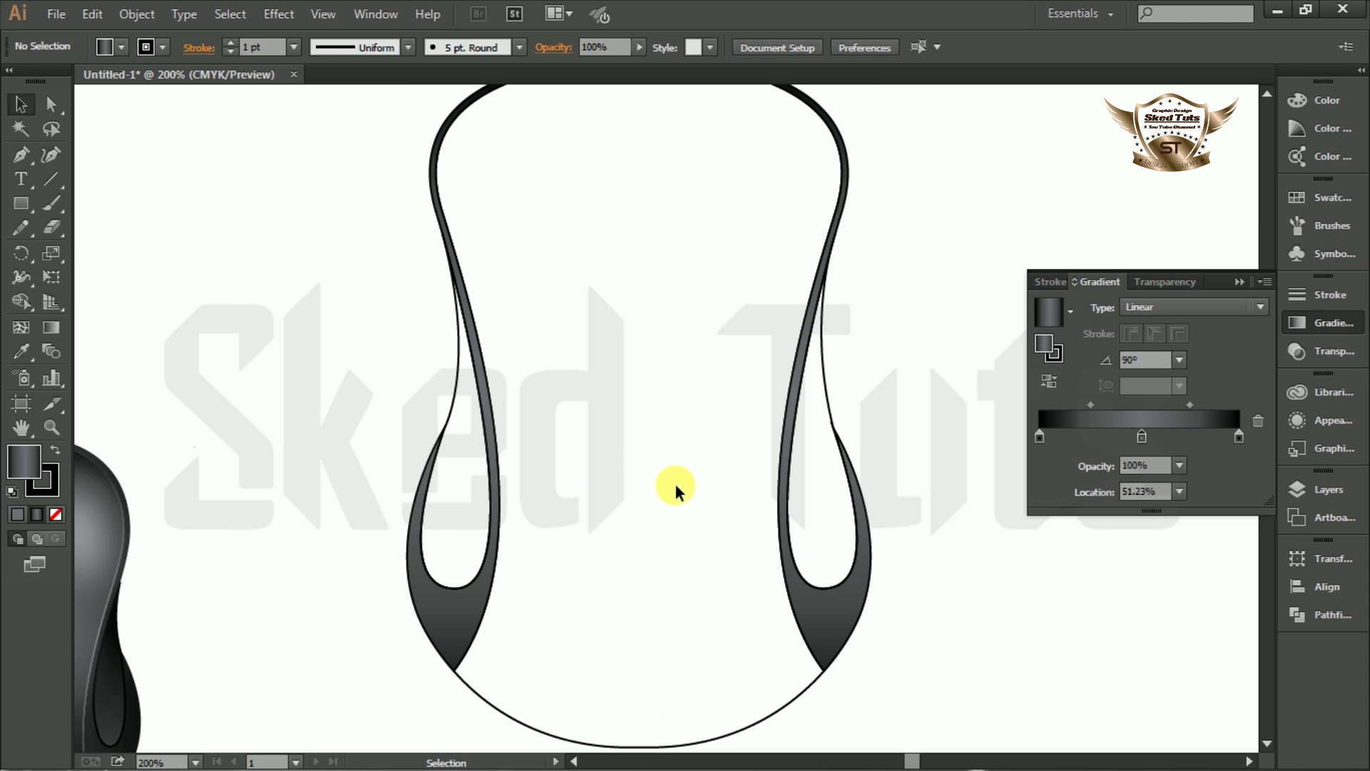
{"action": "left_click_drag", "start_coordinate": [893, 269], "coordinate": [336, 632]}
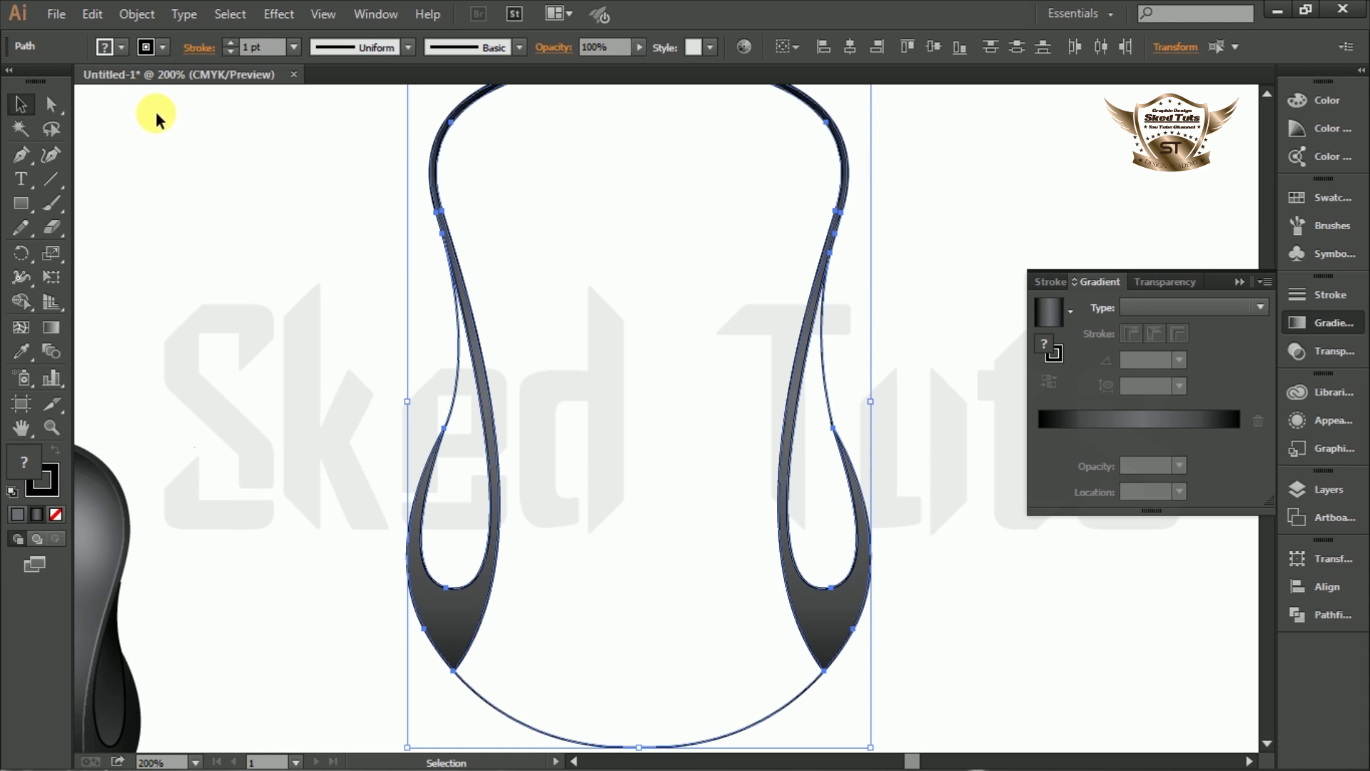
{"action": "left_click", "coordinate": [163, 47]}
{"action": "left_click", "coordinate": [14, 80]}
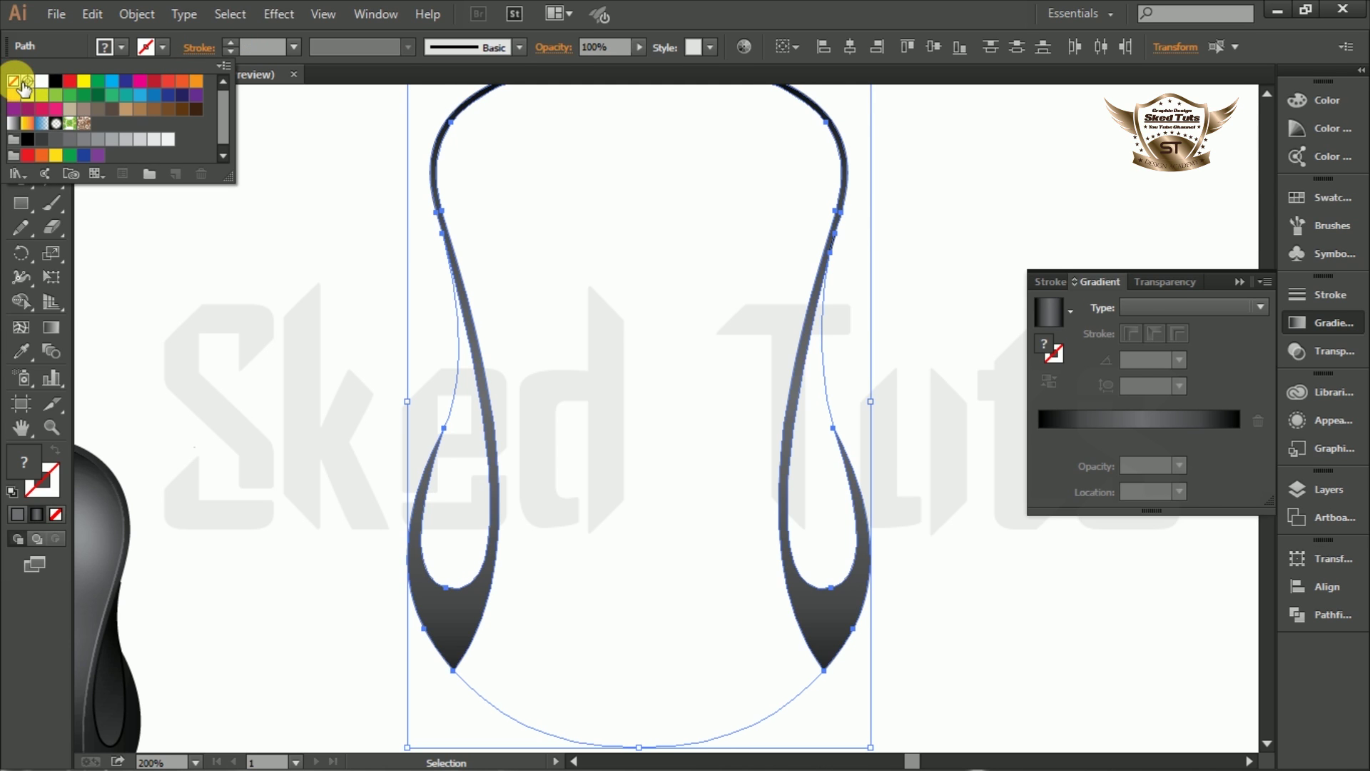
- Darken the middle gradient stop of the outer band to about 87% black and deselect the band
{"action": "left_click", "coordinate": [443, 619]}
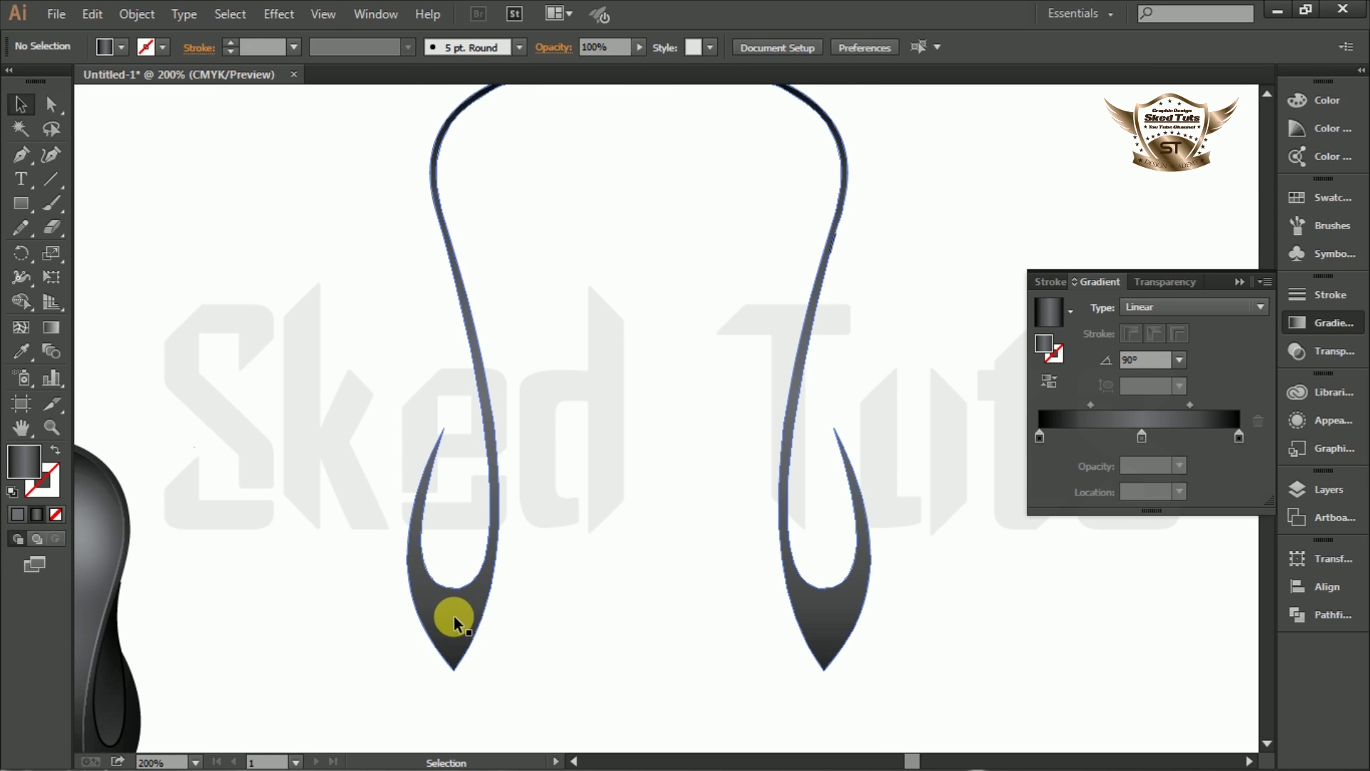
{"action": "double_click", "coordinate": [1143, 438]}
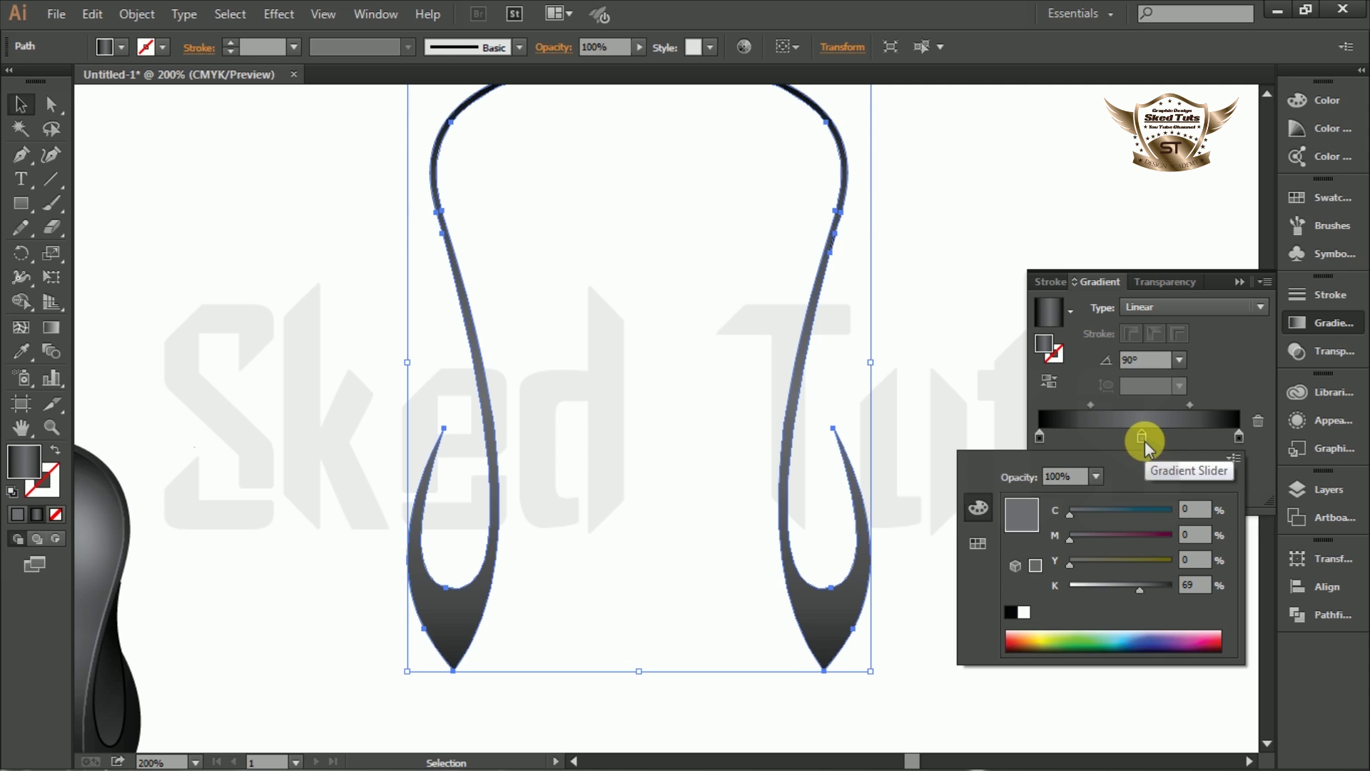
{"action": "left_click_drag", "start_coordinate": [1128, 587], "coordinate": [1158, 591]}
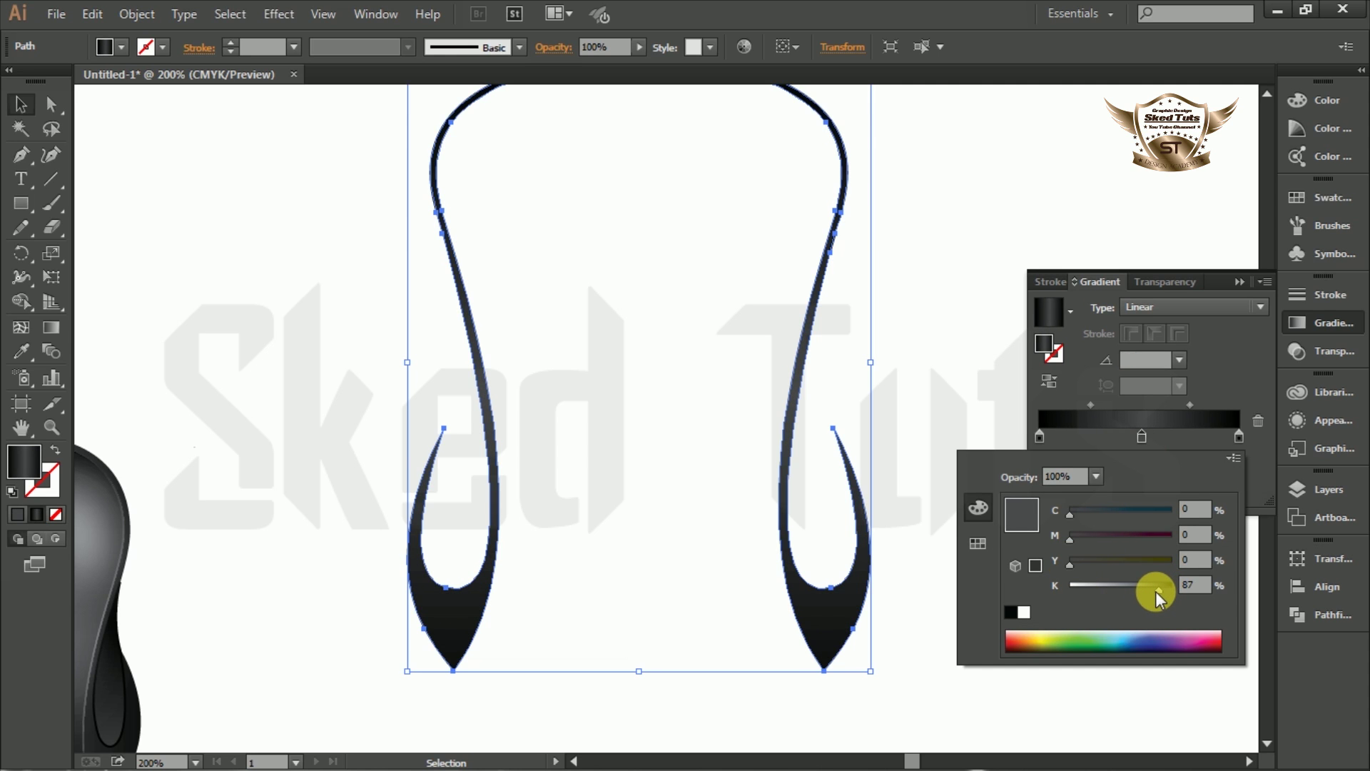
{"action": "left_click", "coordinate": [924, 389]}
{"action": "left_click", "coordinate": [935, 324]}
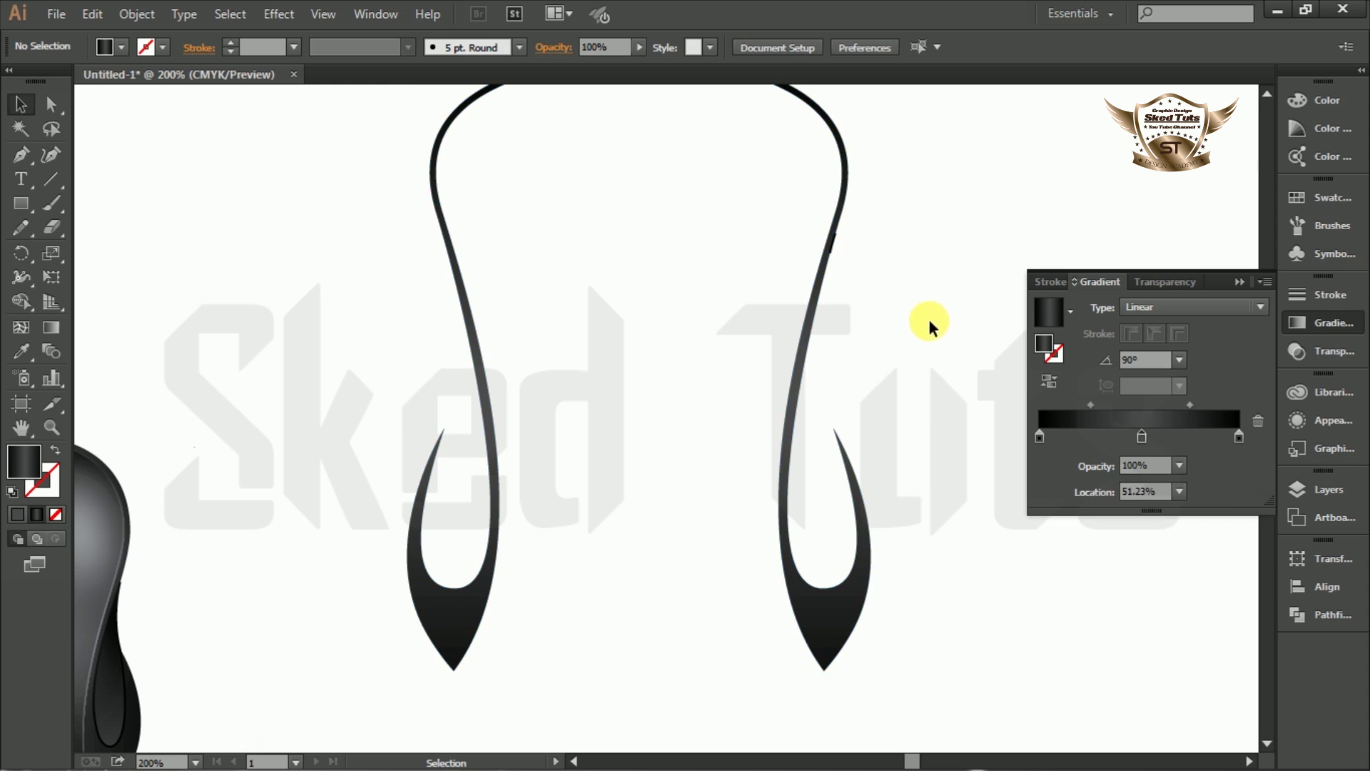
- Fill the main body shape with the dark gradient and run it vertically at 90° from the lower edge to the upper edge
{"action": "scroll", "coordinate": [763, 335], "scroll_direction": "down", "scroll_amount": 2}
{"action": "left_click_drag", "start_coordinate": [735, 431], "coordinate": [724, 623]}
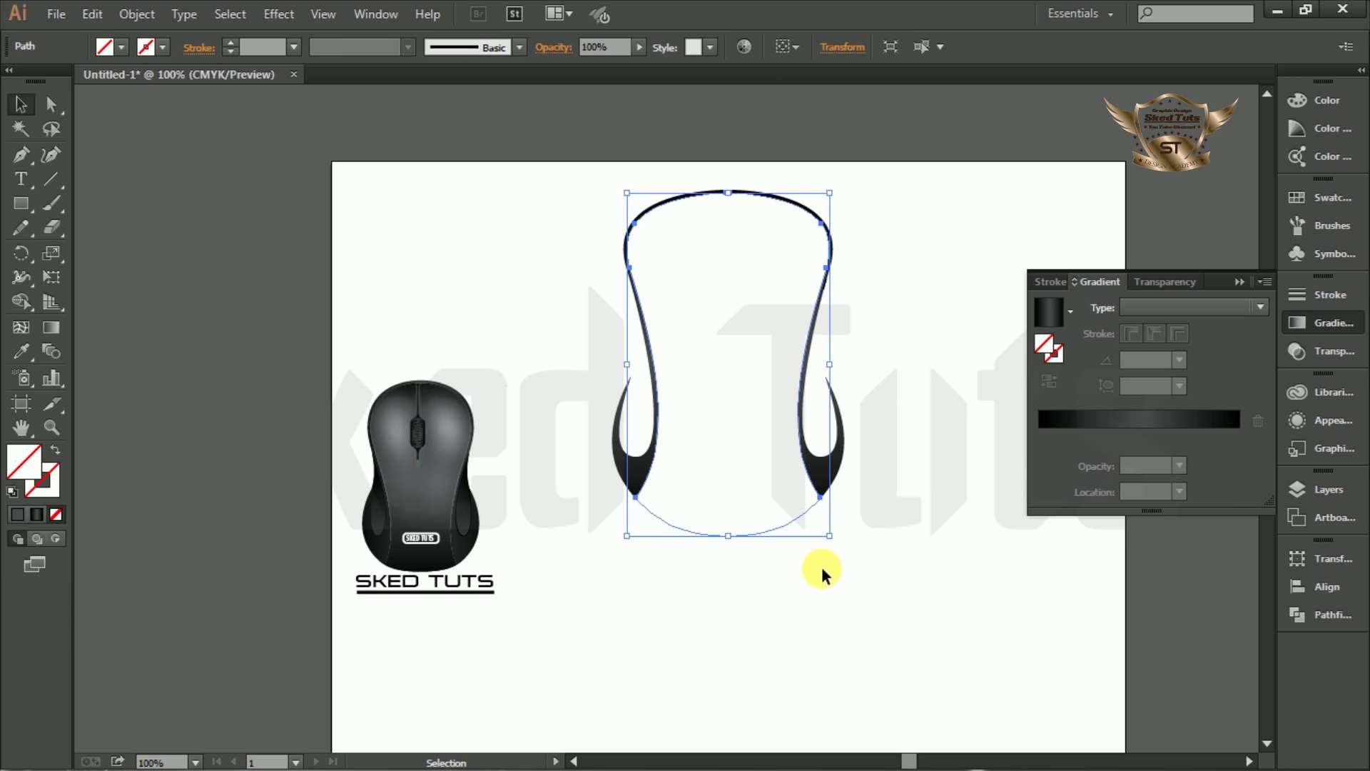
{"action": "left_click", "coordinate": [1061, 314]}
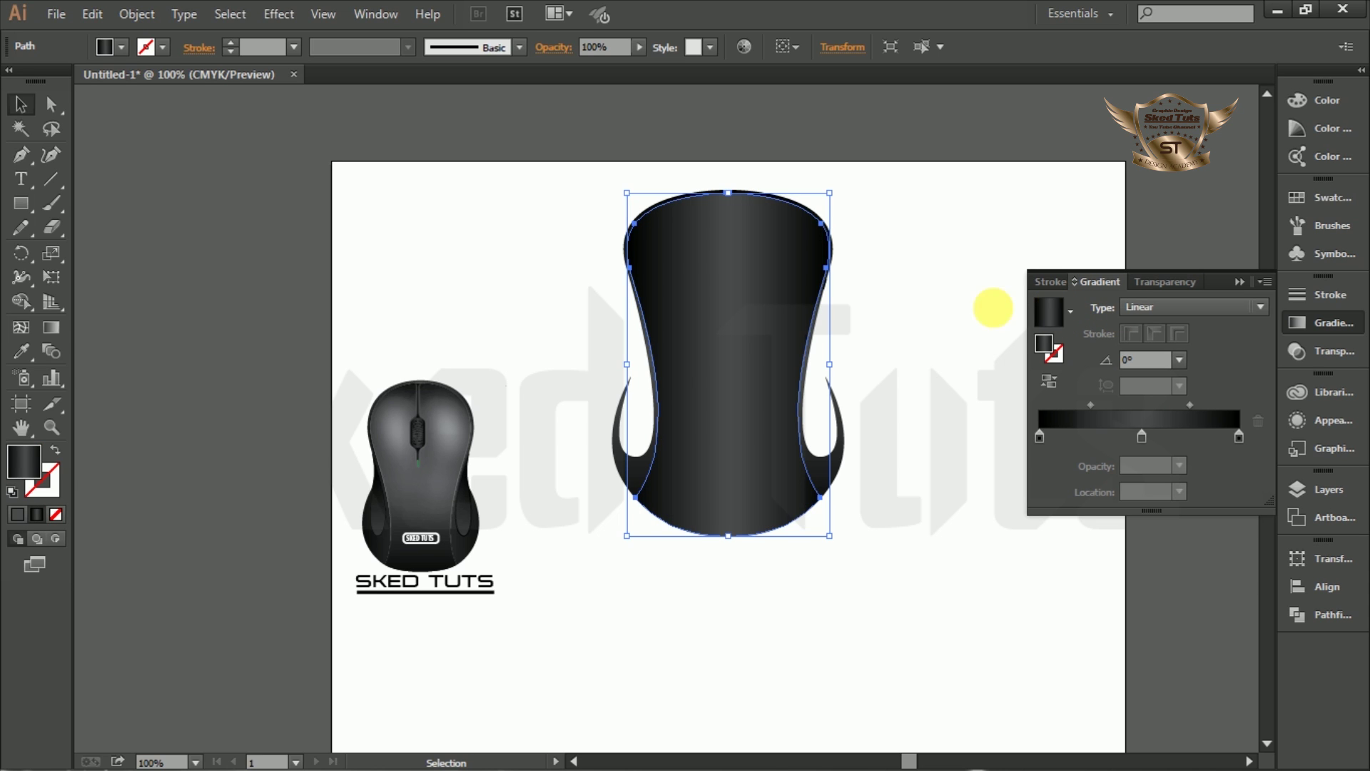
{"action": "left_click", "coordinate": [51, 327]}
{"action": "left_click_drag", "start_coordinate": [731, 541], "coordinate": [733, 194]}
{"action": "left_click", "coordinate": [20, 105]}
{"action": "left_click", "coordinate": [898, 278]}
- Select the outer band and set its middle gradient stop to 89% black
{"action": "scroll", "coordinate": [917, 459], "scroll_direction": "up", "scroll_amount": 1}
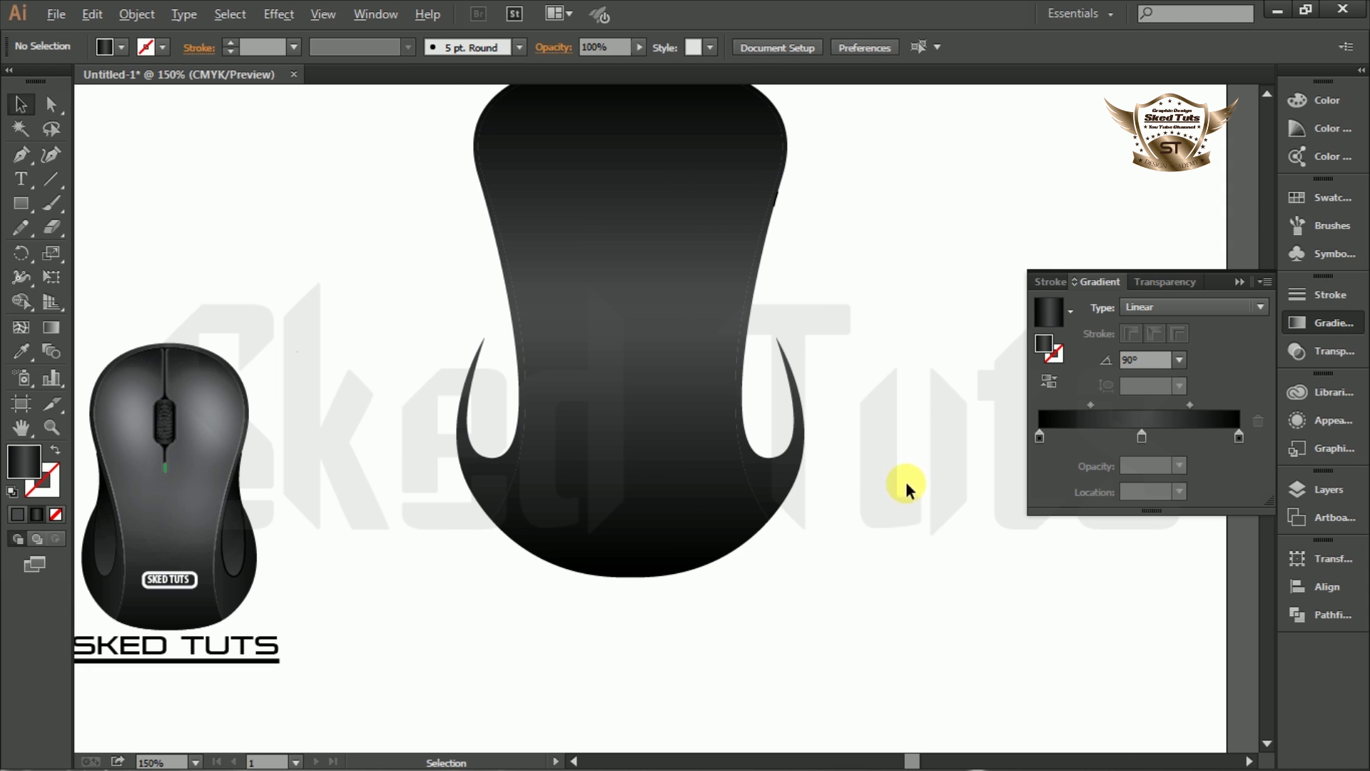
{"action": "left_click", "coordinate": [771, 490]}
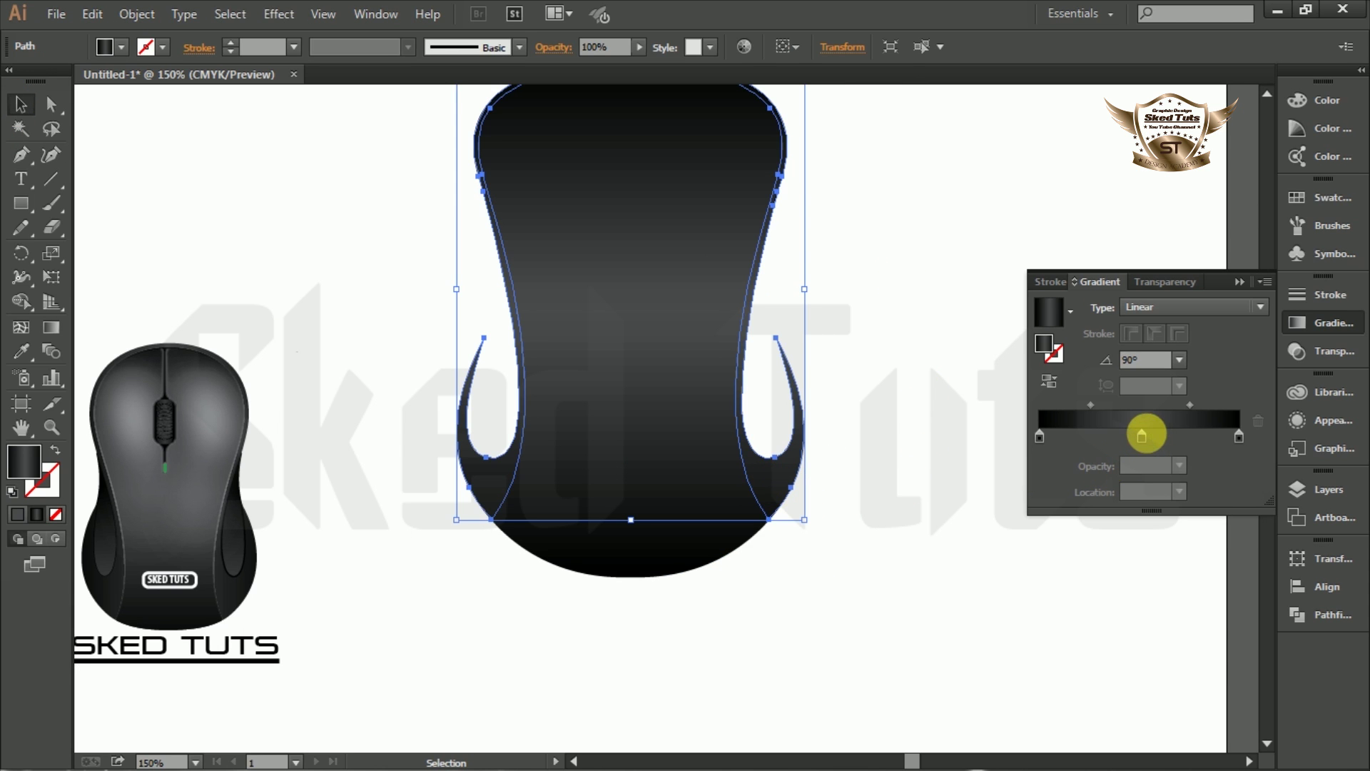
{"action": "double_click", "coordinate": [1141, 437]}
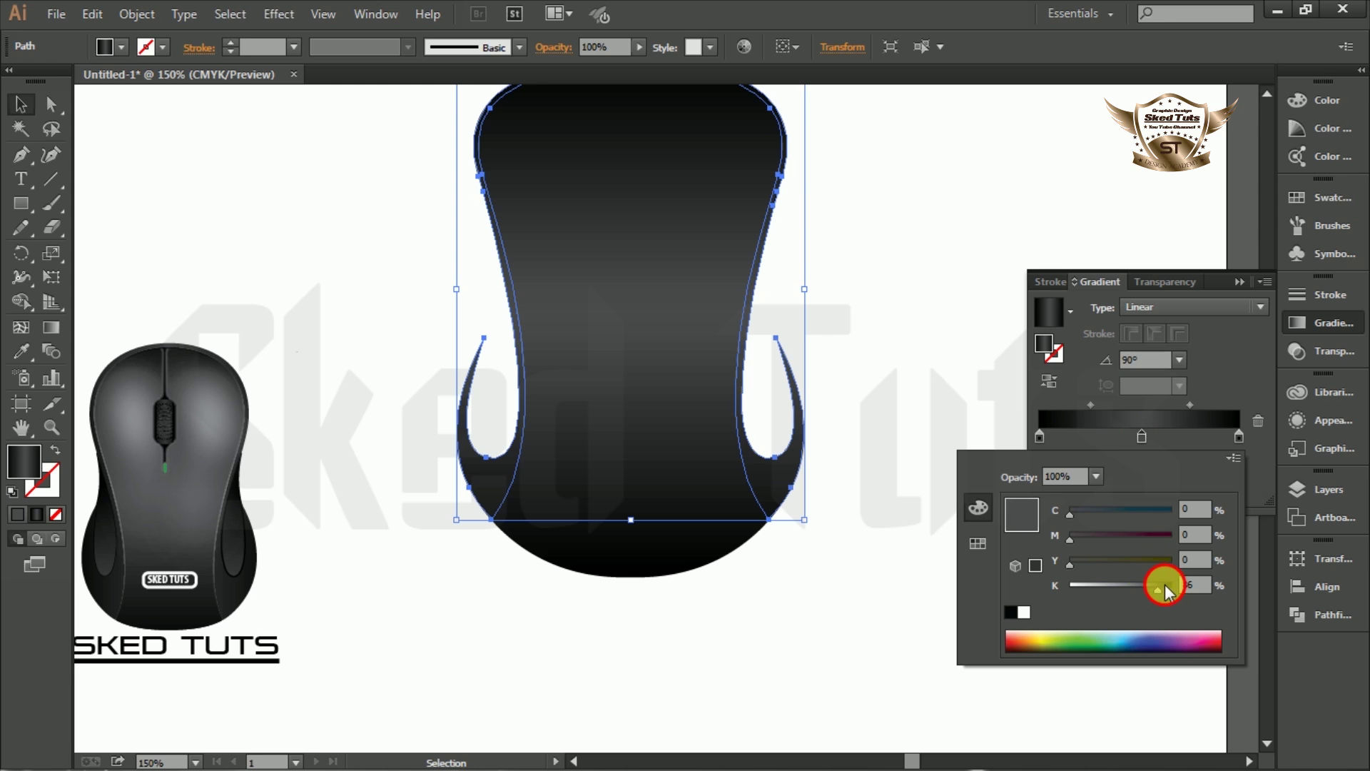
{"action": "left_click_drag", "start_coordinate": [1164, 591], "coordinate": [1166, 591]}
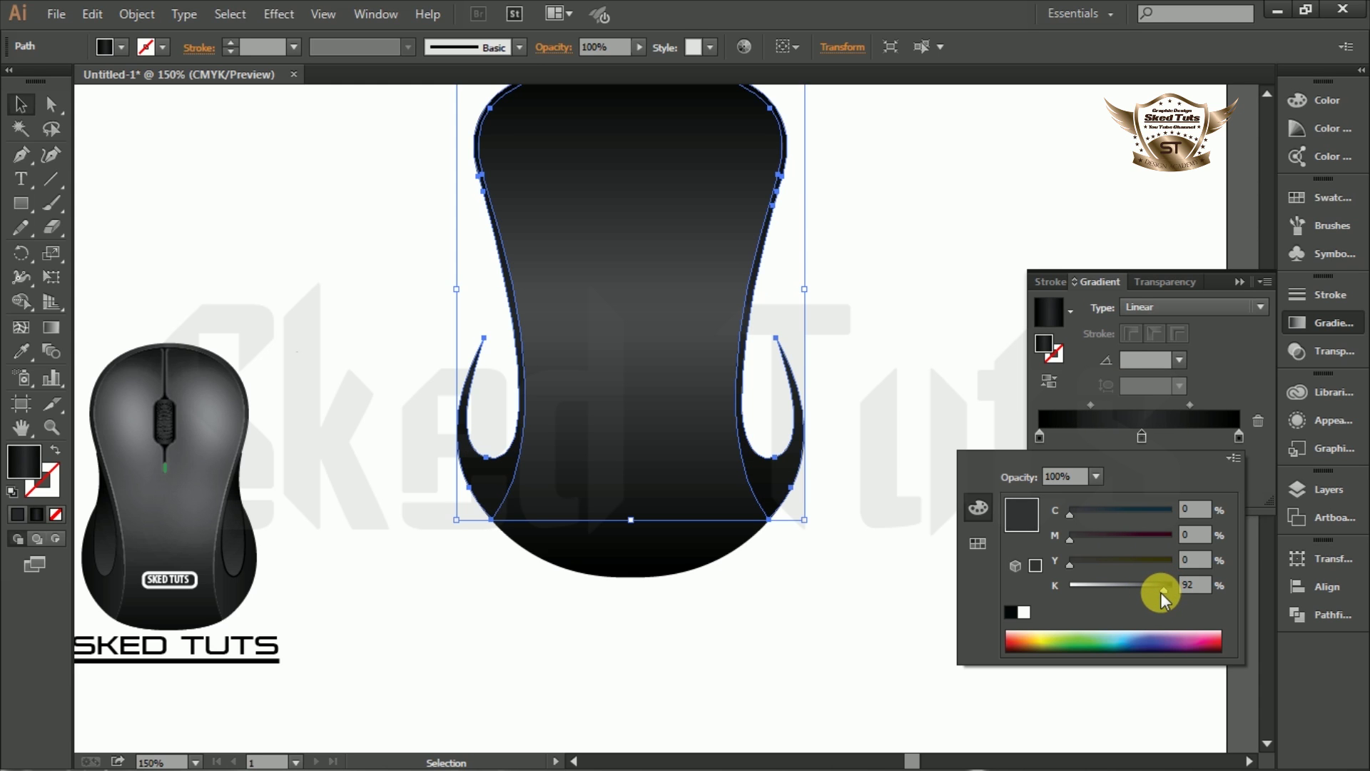
{"action": "left_click_drag", "start_coordinate": [1159, 592], "coordinate": [1158, 593]}
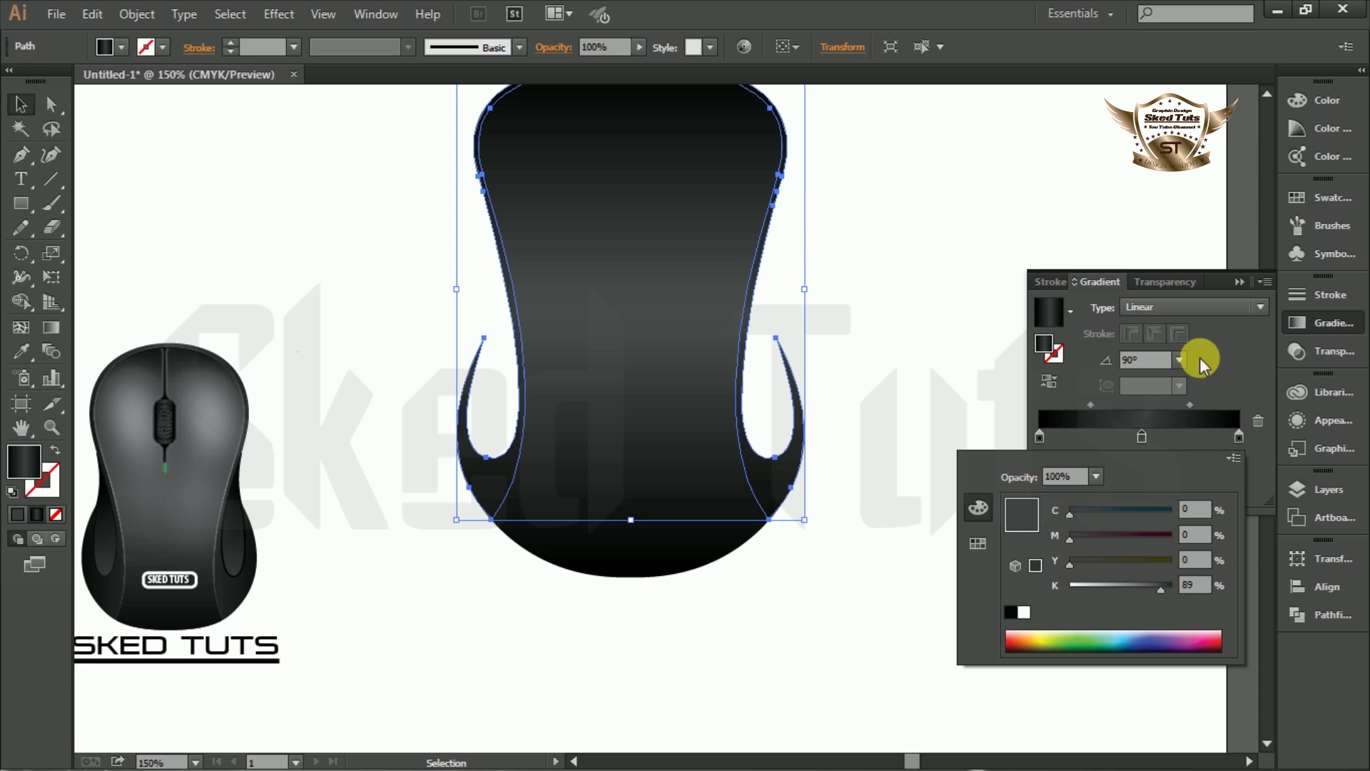
{"action": "left_click", "coordinate": [1216, 349]}
- Redraw the outer band's gradient horizontally at 0° from its left side to its right side
{"action": "left_click", "coordinate": [795, 491]}
{"action": "left_click", "coordinate": [778, 482]}
{"action": "left_click", "coordinate": [50, 327]}
{"action": "left_click_drag", "start_coordinate": [462, 445], "coordinate": [799, 436]}
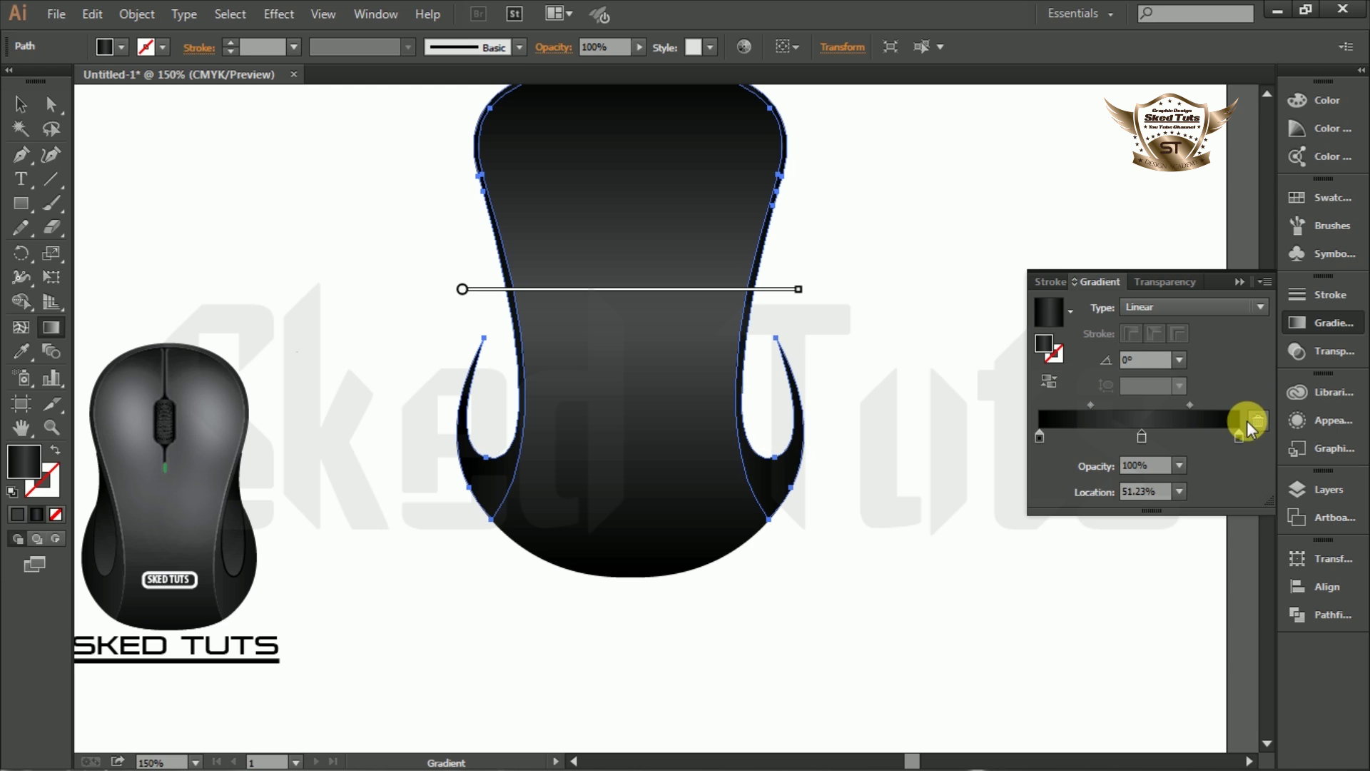
- Set the end stop of the outer band's gradient to 96% black
{"action": "left_click", "coordinate": [1239, 437]}
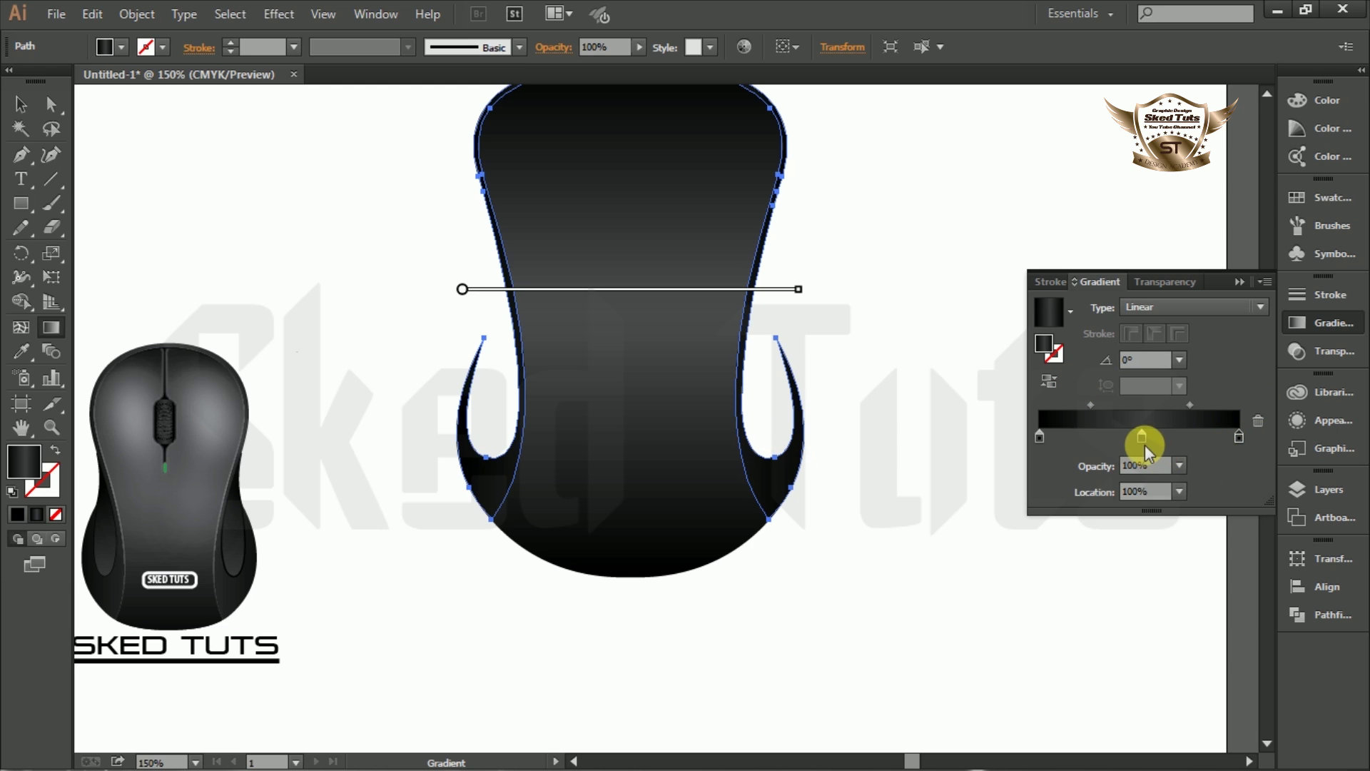
{"action": "left_click", "coordinate": [1141, 439]}
{"action": "double_click", "coordinate": [1240, 436]}
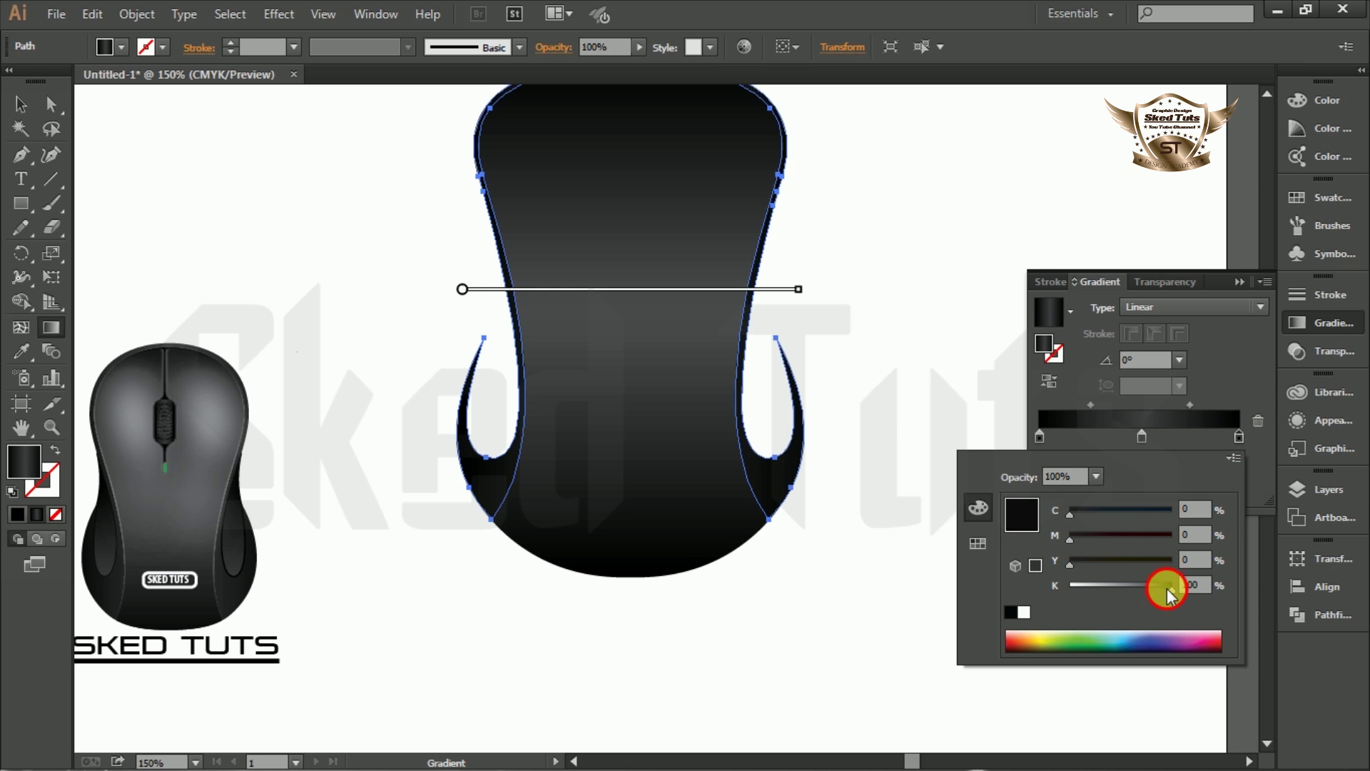
{"action": "left_click_drag", "start_coordinate": [1166, 588], "coordinate": [1162, 585]}
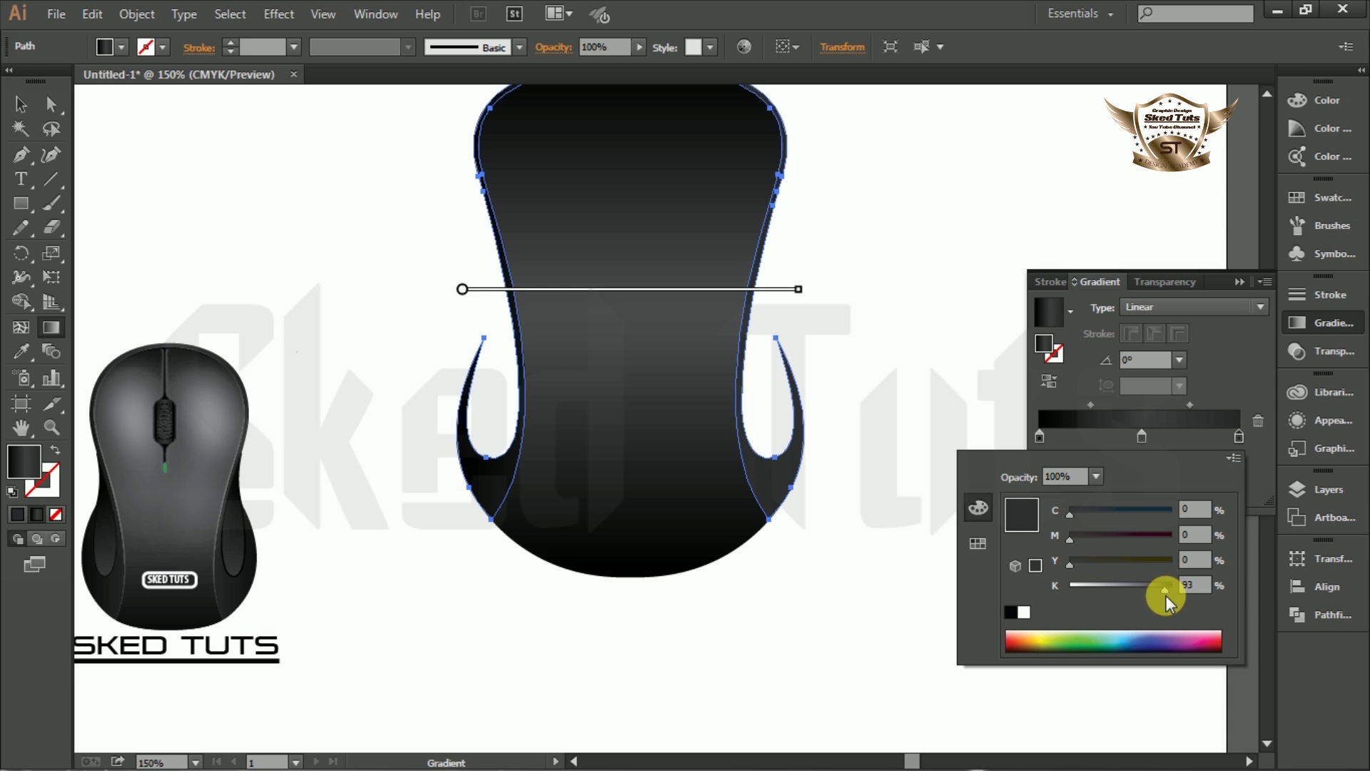
{"action": "left_click_drag", "start_coordinate": [1165, 586], "coordinate": [1168, 589]}
{"action": "left_click", "coordinate": [1241, 382]}
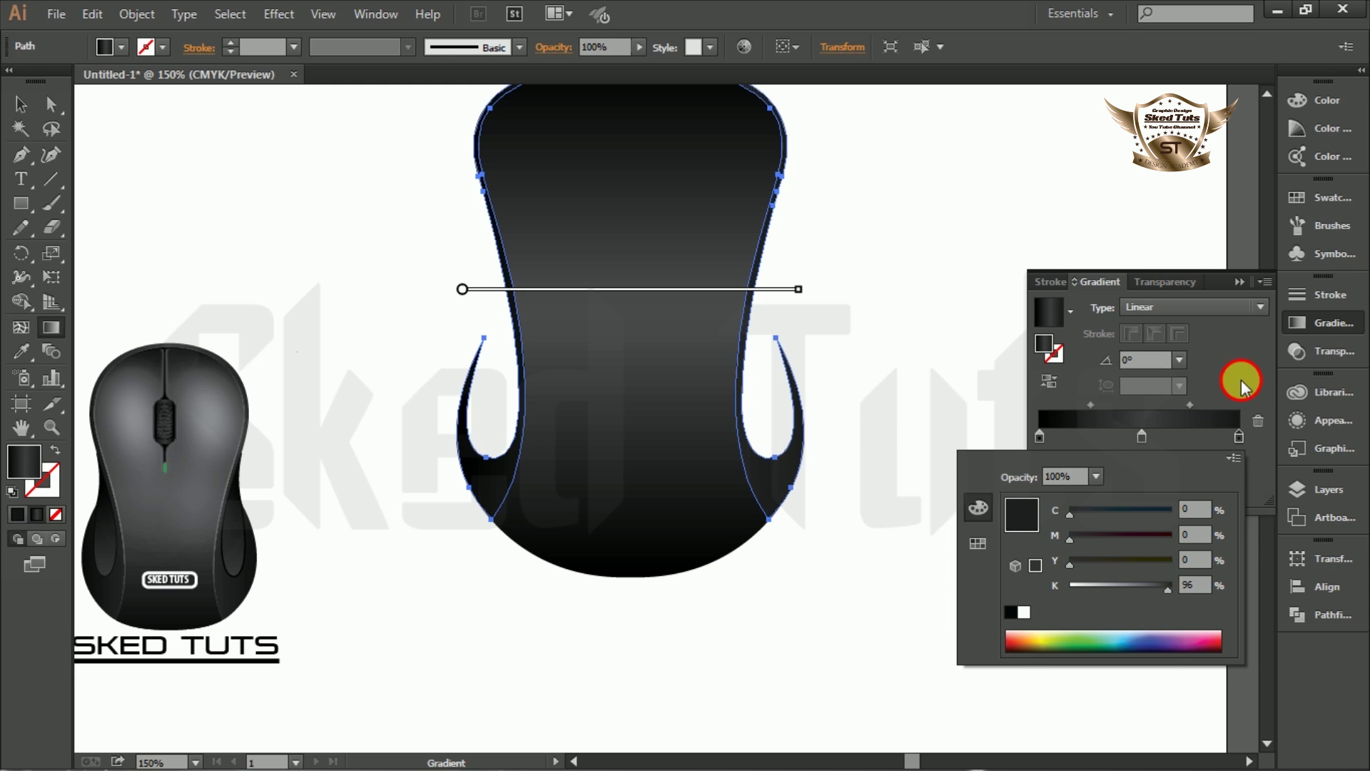
- Set the starting stop of the outer band's gradient to 95% black and deselect the band
{"action": "double_click", "coordinate": [1041, 440]}
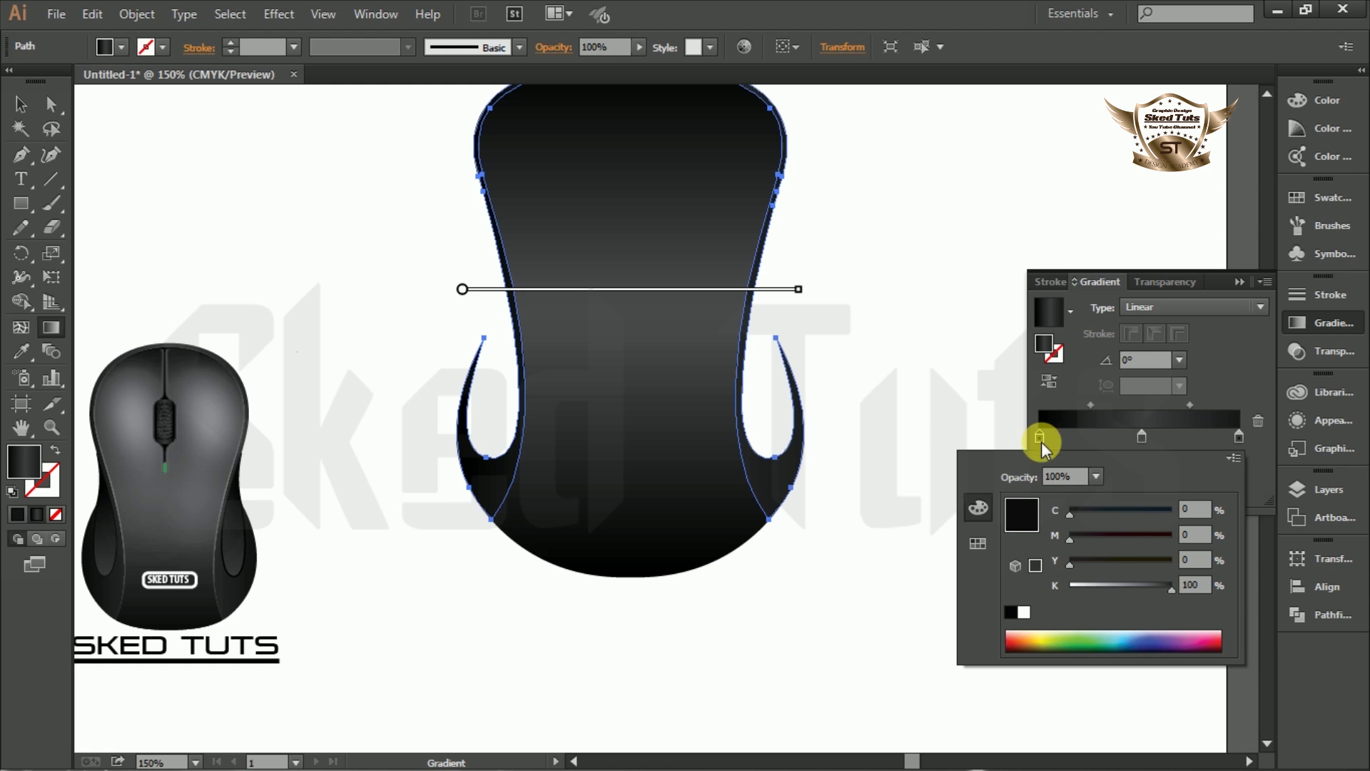
{"action": "left_click_drag", "start_coordinate": [1171, 589], "coordinate": [1167, 593]}
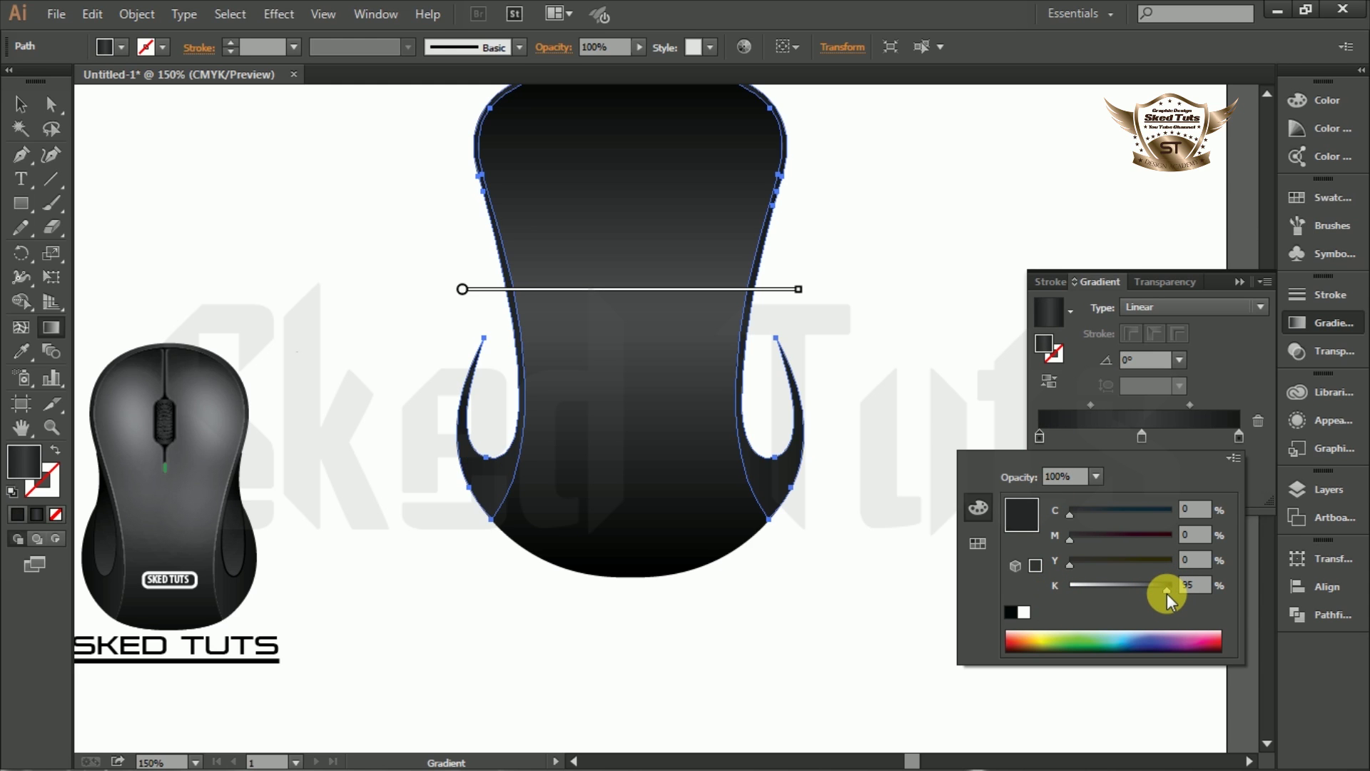
{"action": "left_click", "coordinate": [1205, 401]}
{"action": "left_click", "coordinate": [20, 103]}
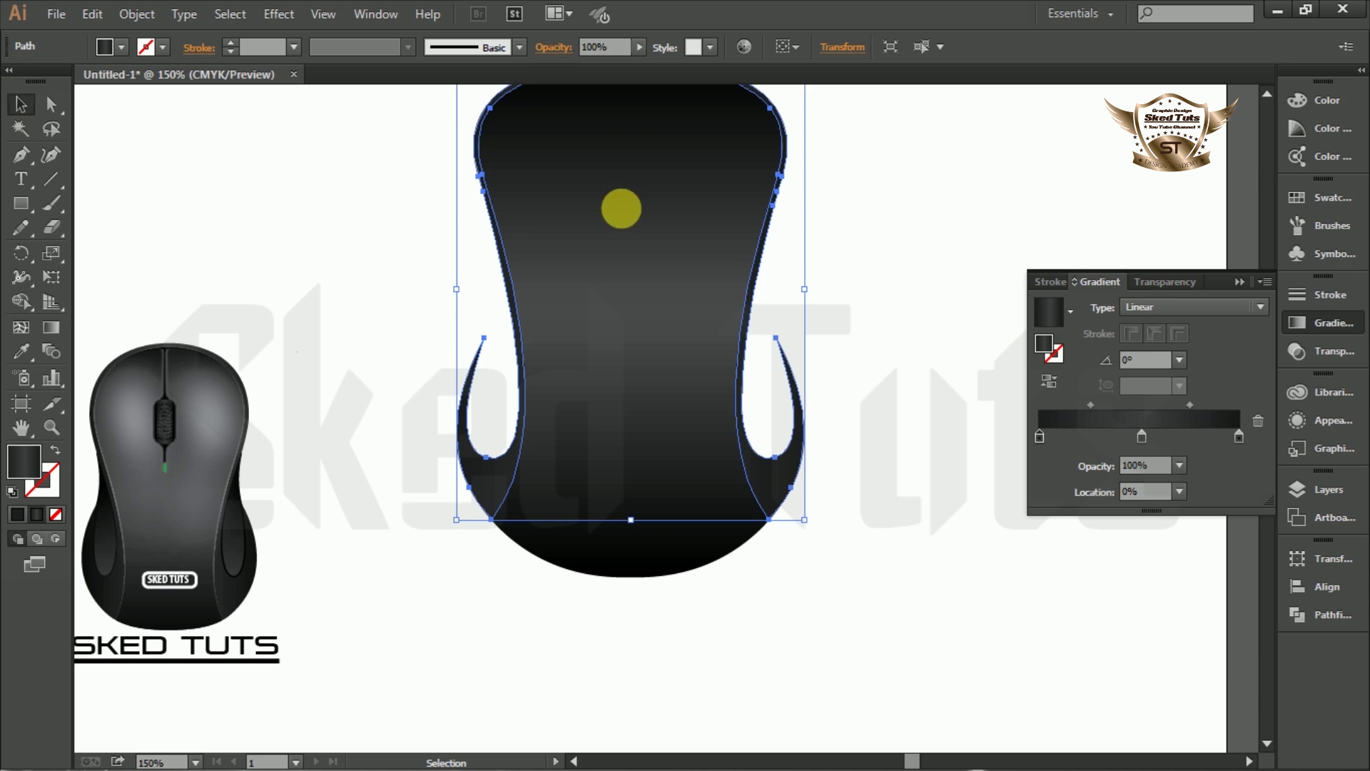
{"action": "left_click", "coordinate": [793, 314]}
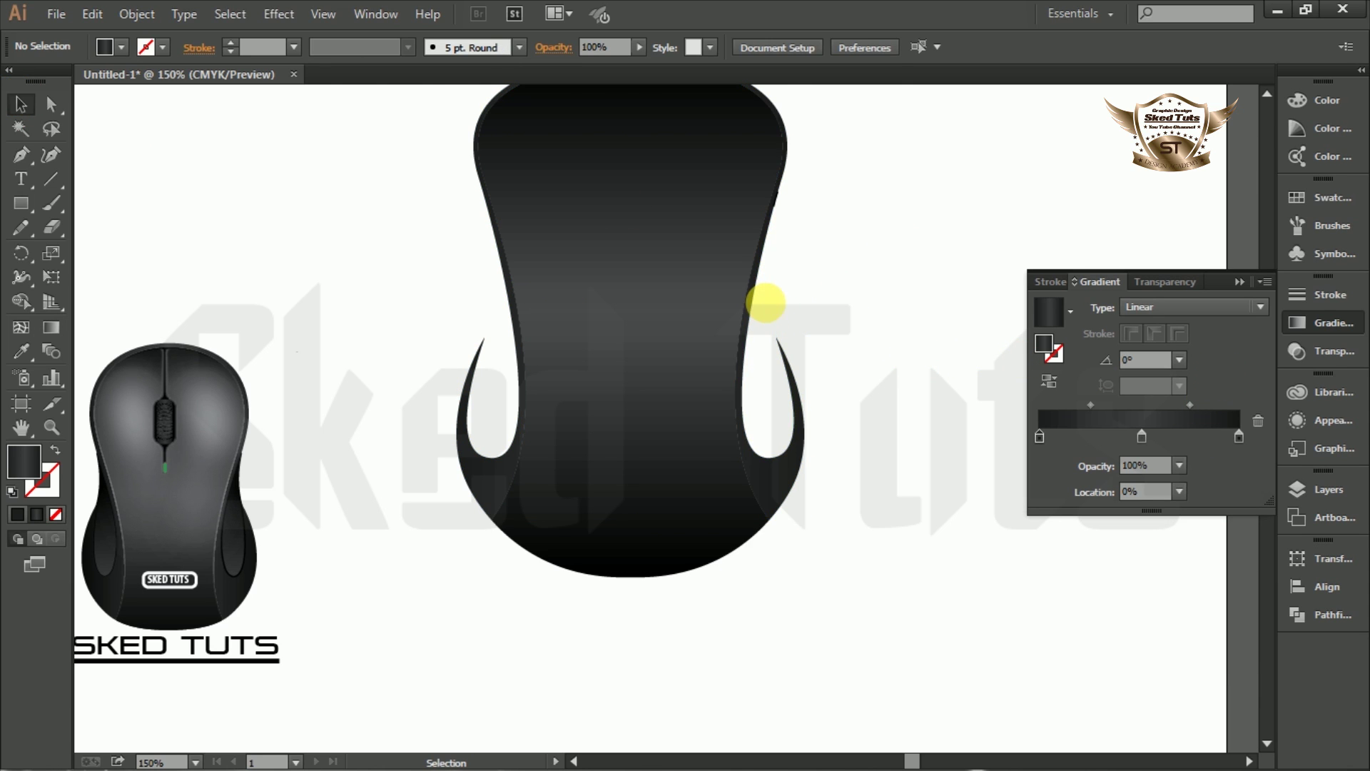
- Select the left and right side grip shapes and fill both with the dark linear gradient
{"action": "left_click", "coordinate": [765, 302]}
{"action": "left_click", "coordinate": [494, 305], "text": "shift"}
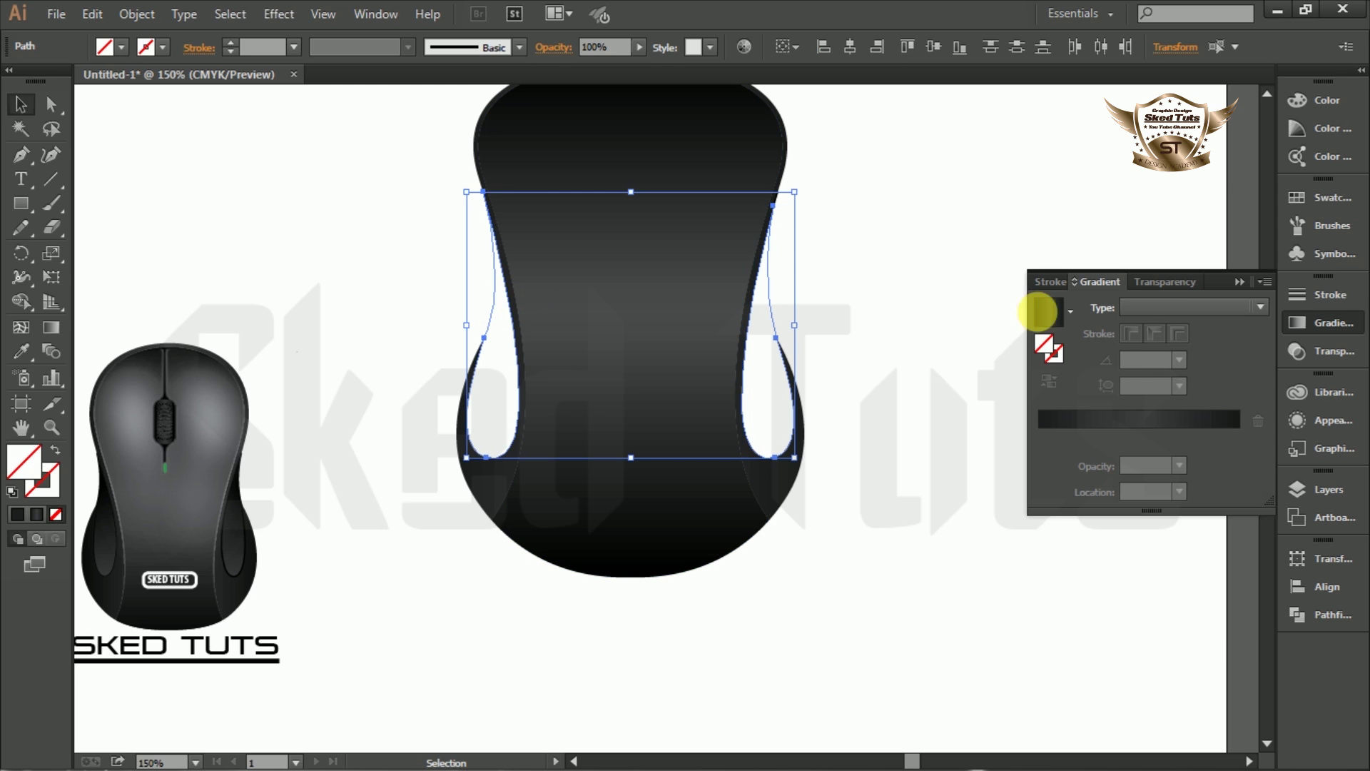
{"action": "left_click", "coordinate": [1046, 310]}
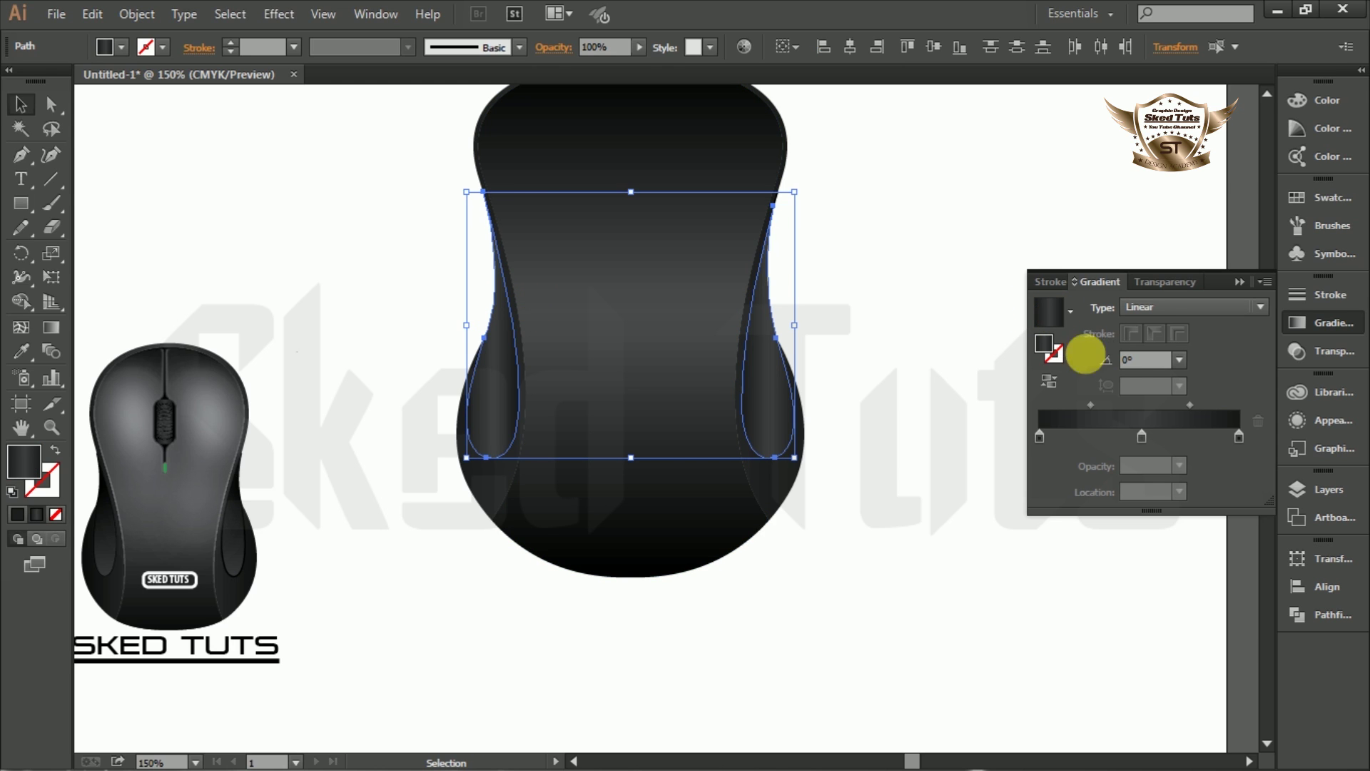
- Set the starting and end stops of the side grips' gradient to 100% black
{"action": "double_click", "coordinate": [1142, 437]}
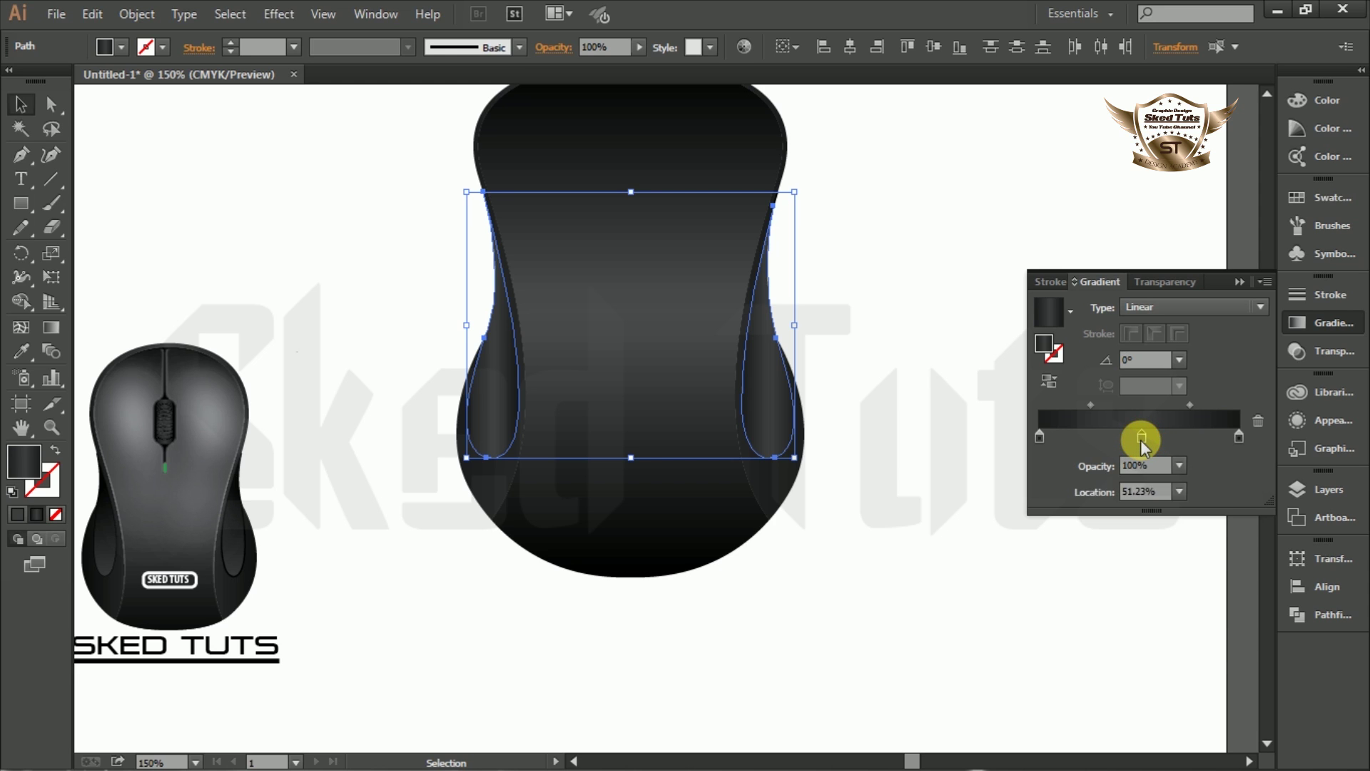
{"action": "left_click", "coordinate": [1237, 435]}
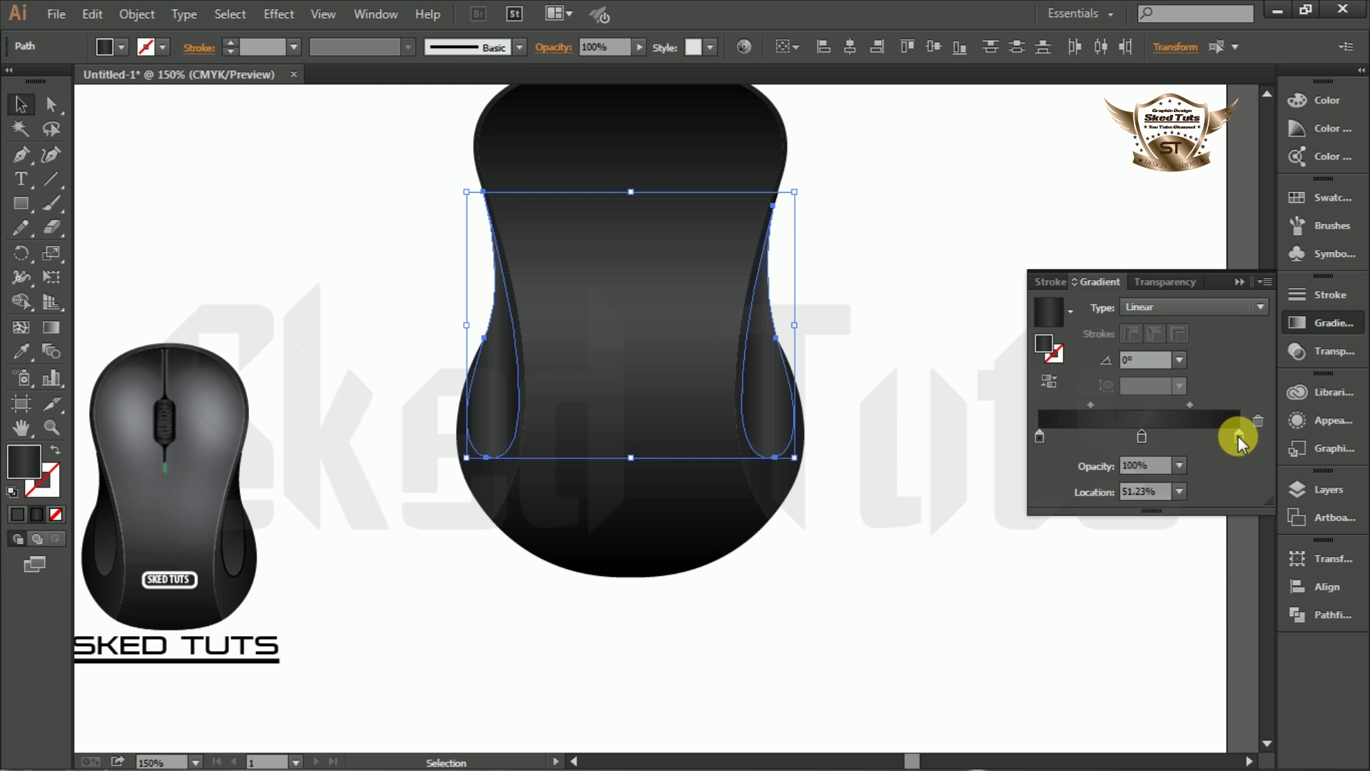
{"action": "double_click", "coordinate": [1238, 438]}
{"action": "double_click", "coordinate": [1239, 436]}
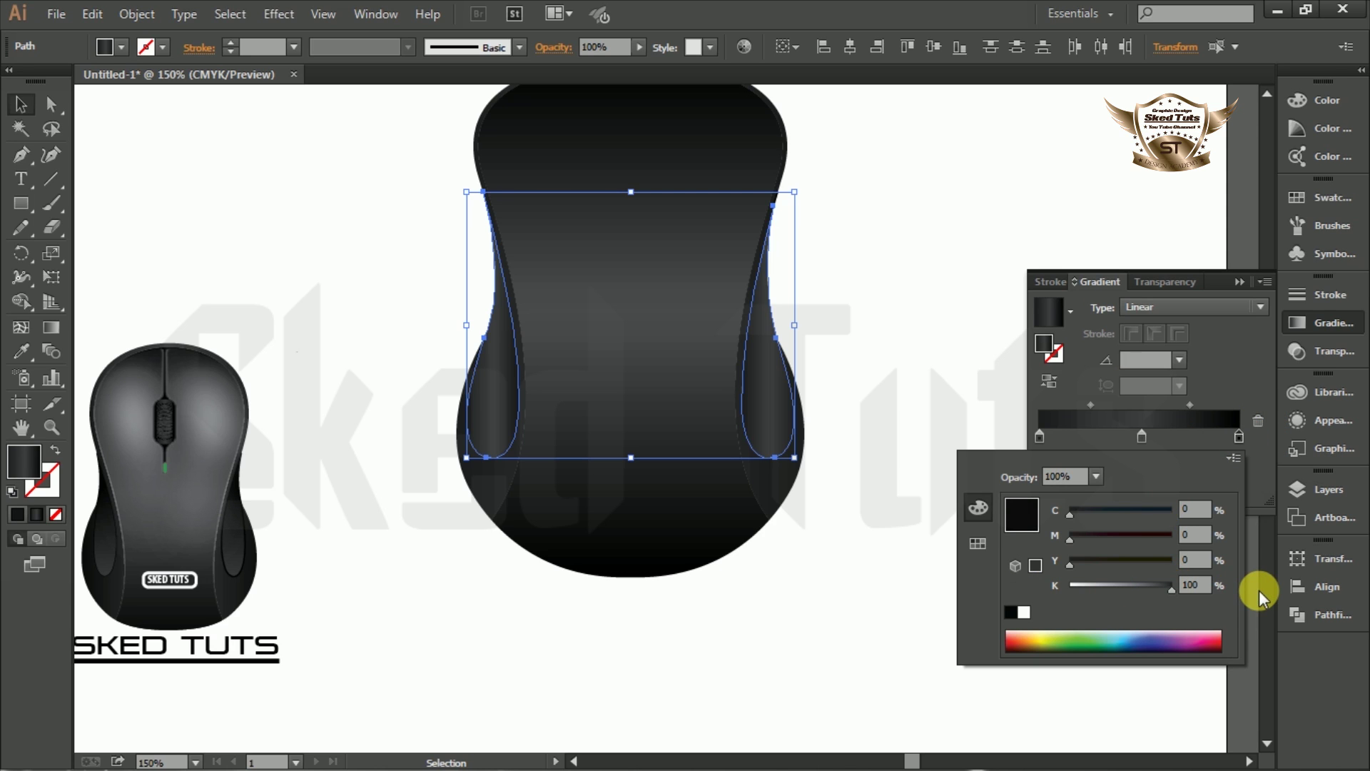
{"action": "left_click", "coordinate": [1039, 436]}
{"action": "double_click", "coordinate": [1039, 436]}
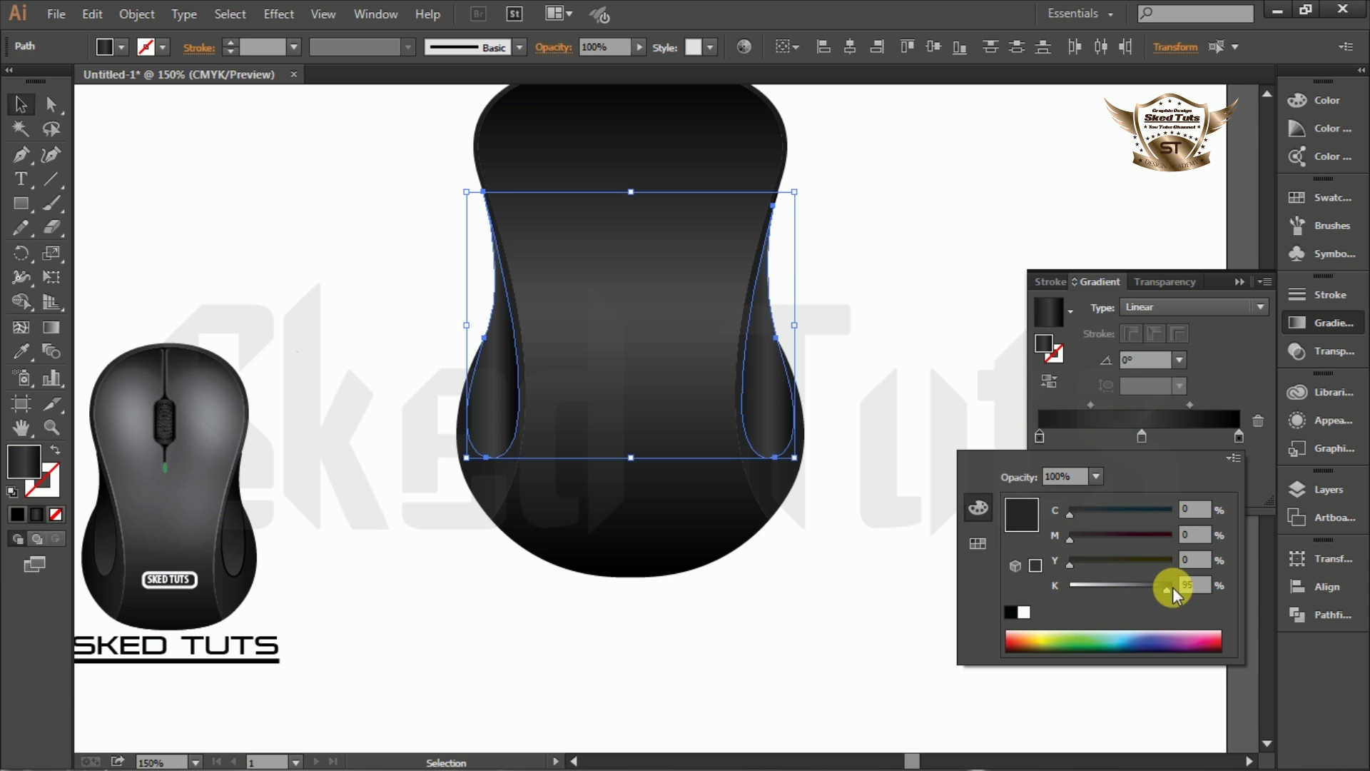
{"action": "left_click_drag", "start_coordinate": [1170, 589], "coordinate": [1201, 589]}
{"action": "left_click", "coordinate": [1213, 379]}
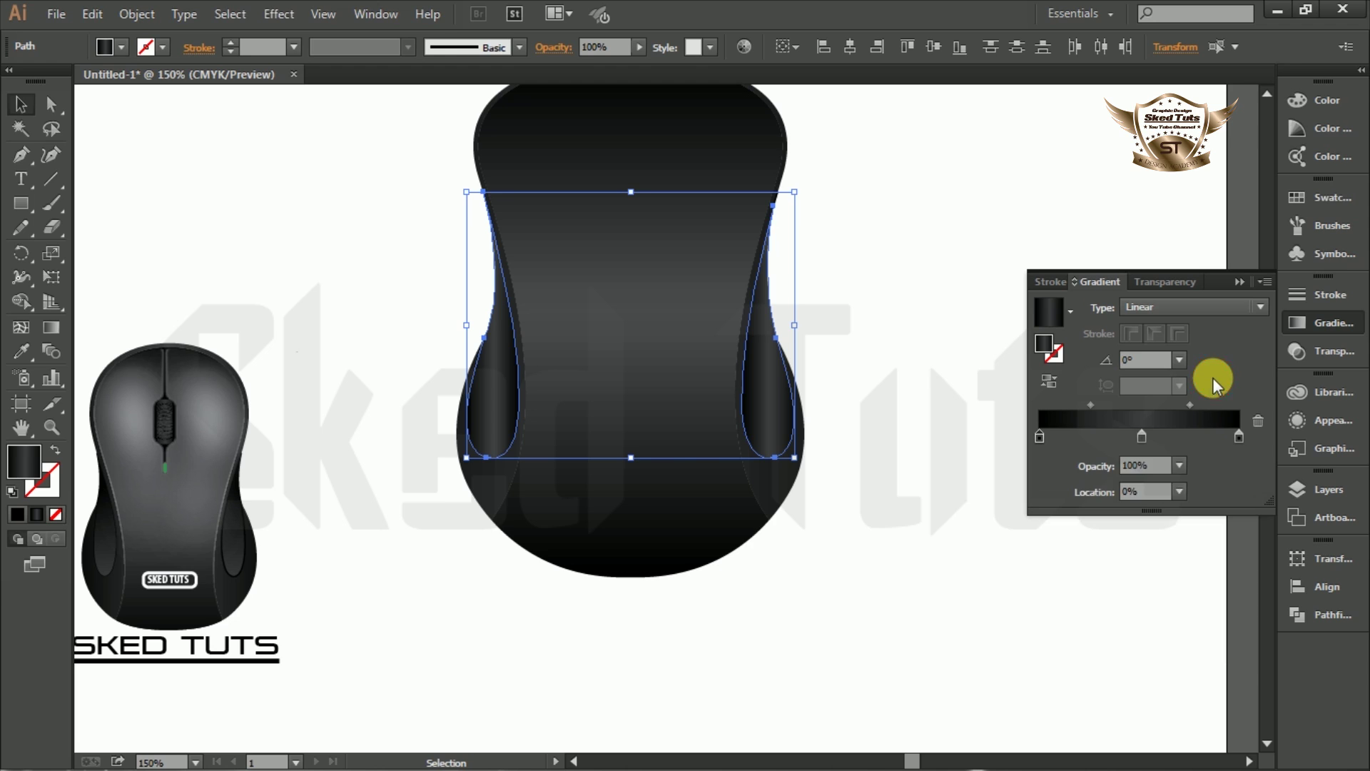
- Move the grip gradient's two midpoints inward to 61.54% and 38.89% and deselect the grips
{"action": "left_click_drag", "start_coordinate": [1093, 404], "coordinate": [1097, 405]}
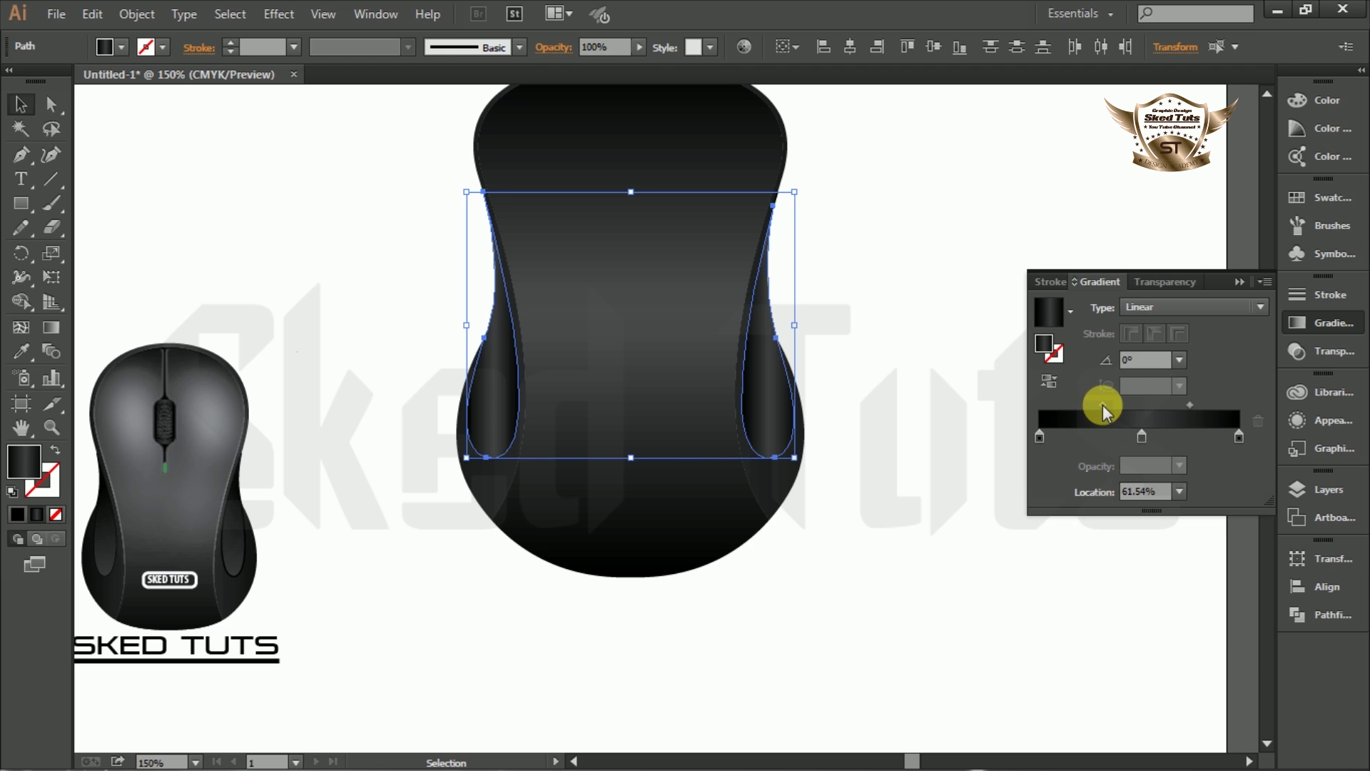
{"action": "left_click_drag", "start_coordinate": [1187, 404], "coordinate": [1178, 405]}
{"action": "left_click", "coordinate": [906, 383]}
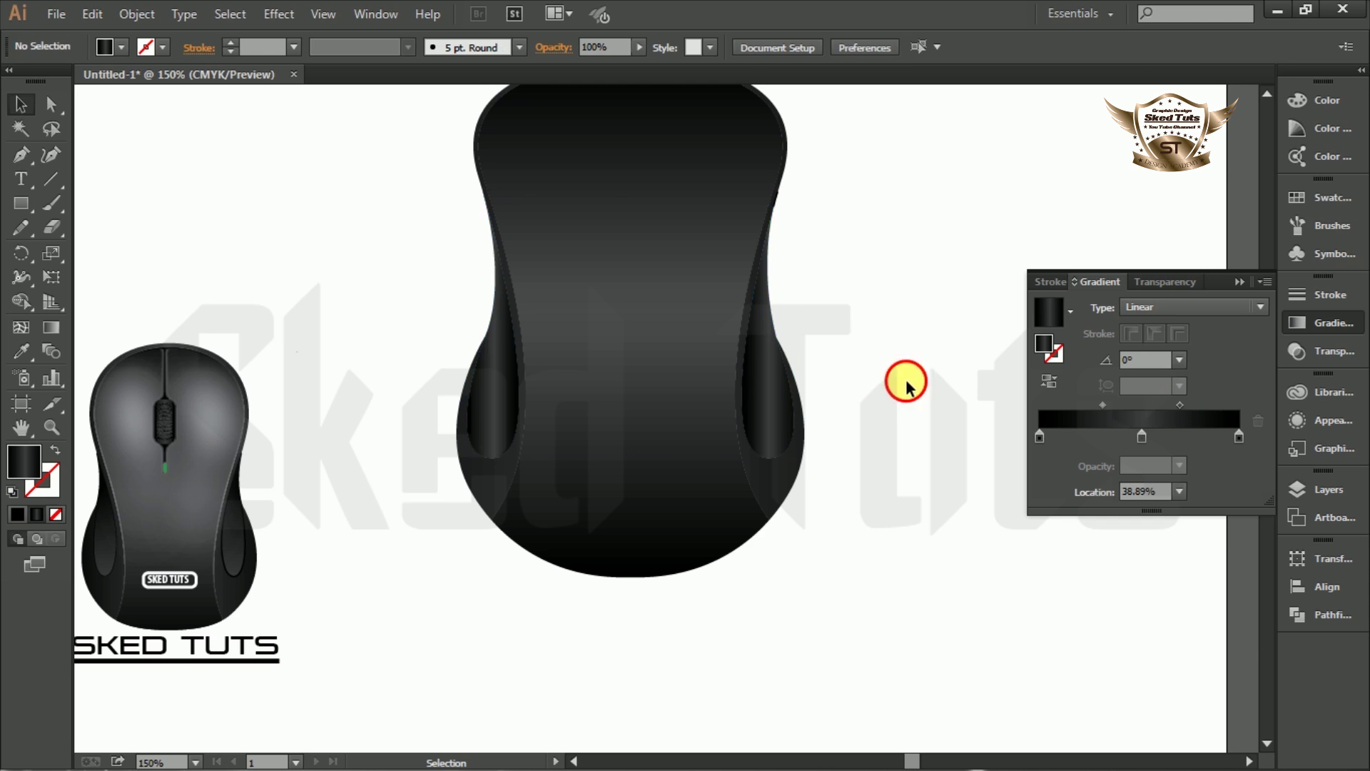
- Duplicate the central body shape onto the empty area to the right of the mouse and select the copy
{"action": "left_click_drag", "start_coordinate": [842, 246], "coordinate": [776, 318]}
{"action": "left_click", "coordinate": [604, 316]}
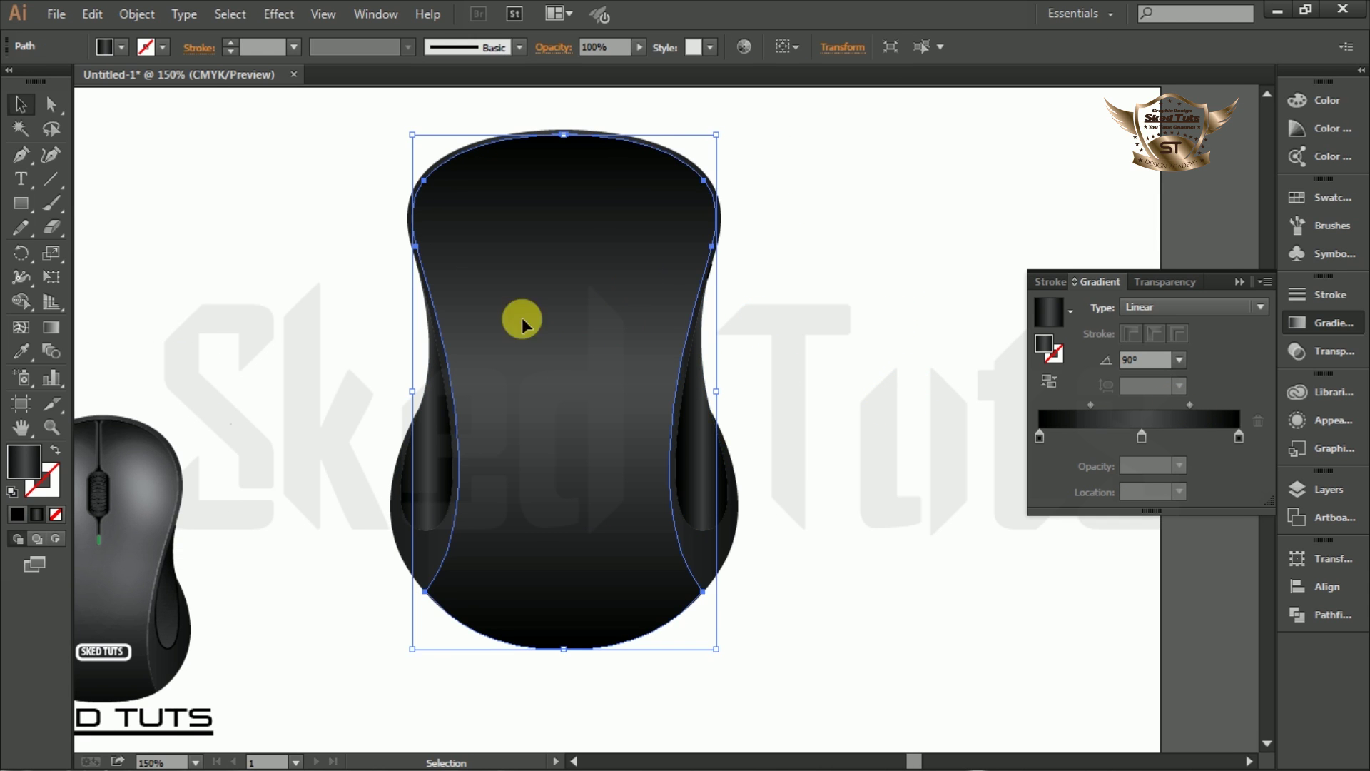
{"action": "scroll", "coordinate": [371, 316], "scroll_direction": "down", "scroll_amount": 1}
{"action": "left_click_drag", "start_coordinate": [480, 310], "coordinate": [775, 327]}
{"action": "left_click", "coordinate": [940, 332]}
{"action": "left_click", "coordinate": [812, 319]}
- Give the copied body shape a 1 pt black stroke with no fill
{"action": "left_click", "coordinate": [163, 47]}
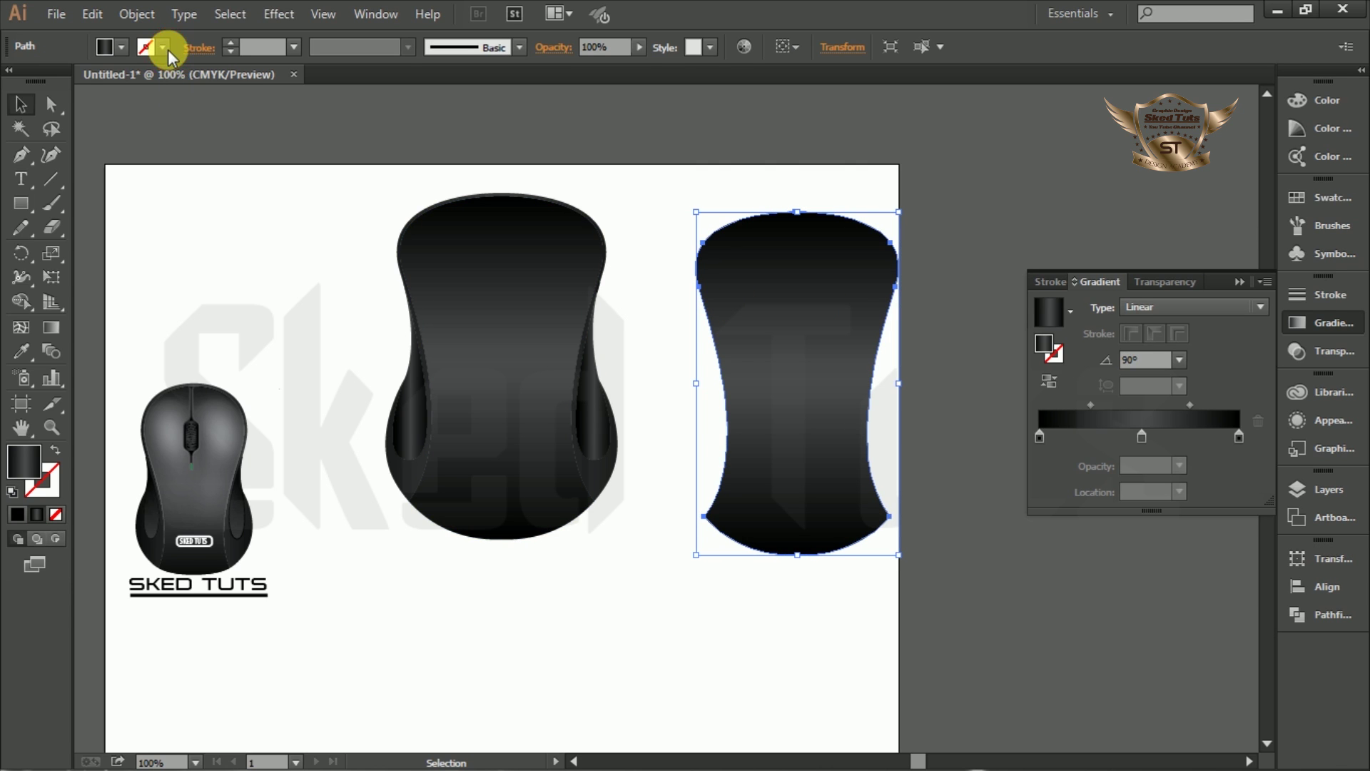
{"action": "left_click", "coordinate": [57, 82]}
{"action": "left_click", "coordinate": [114, 47]}
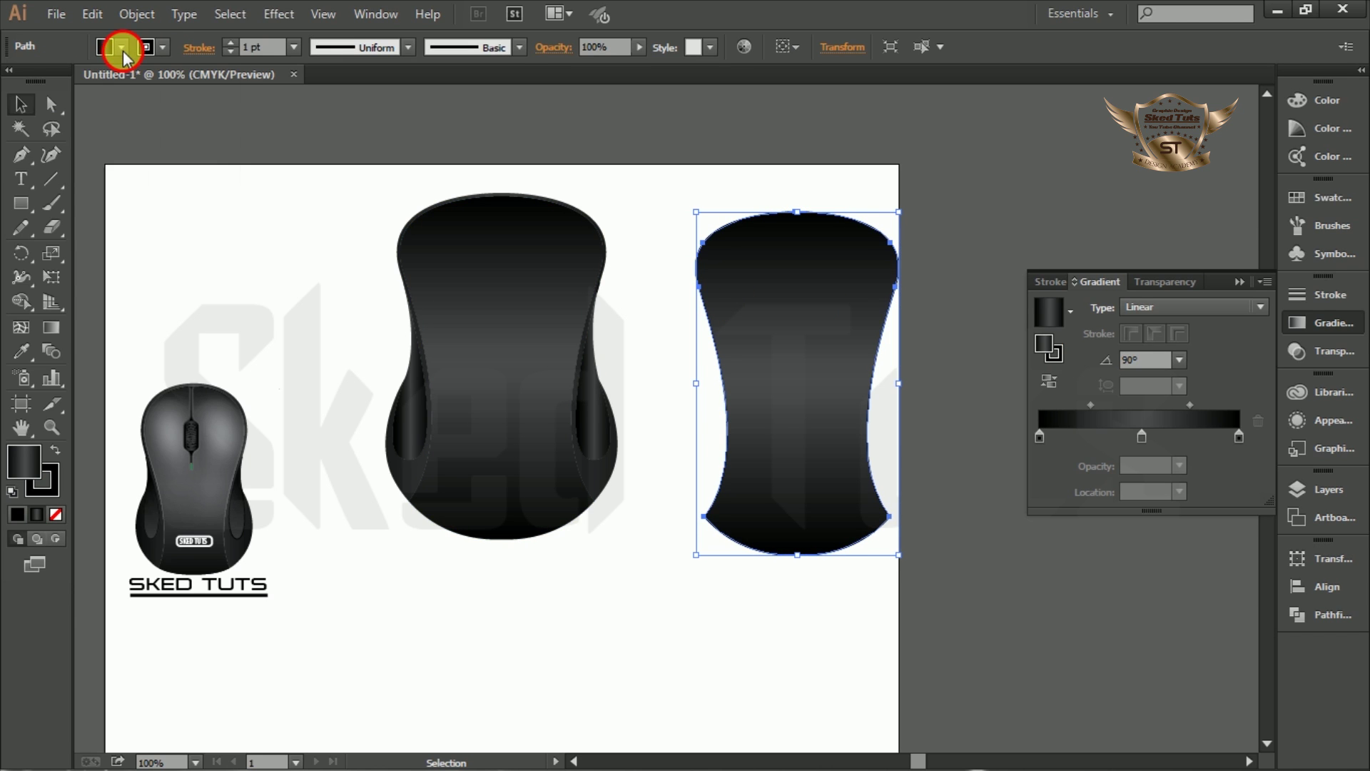
{"action": "left_click", "coordinate": [121, 47]}
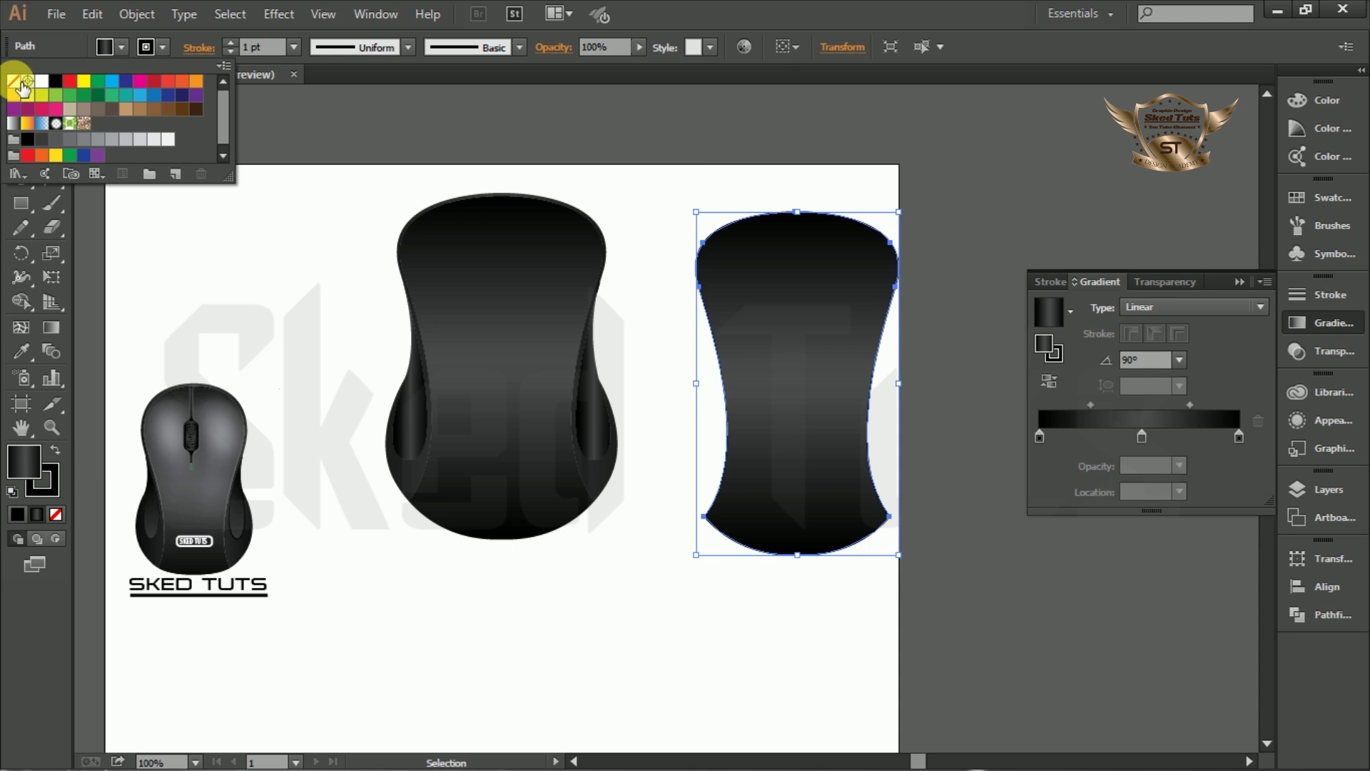
{"action": "left_click", "coordinate": [23, 87]}
{"action": "left_click", "coordinate": [832, 620]}
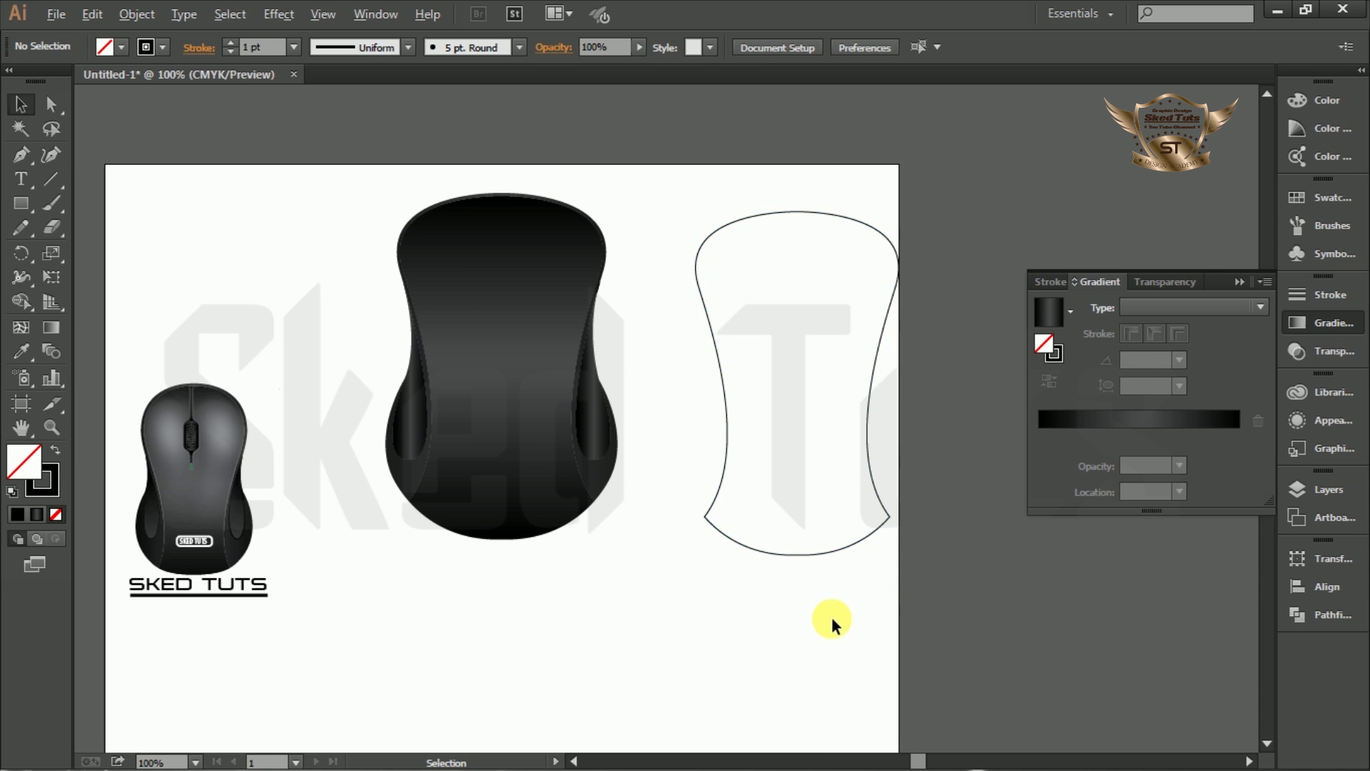
- Cut the copied outline at its two lower corner anchors and delete the bottom arc
{"action": "scroll", "coordinate": [832, 616], "scroll_direction": "up", "scroll_amount": 1}
{"action": "left_click_drag", "start_coordinate": [790, 426], "coordinate": [714, 568]}
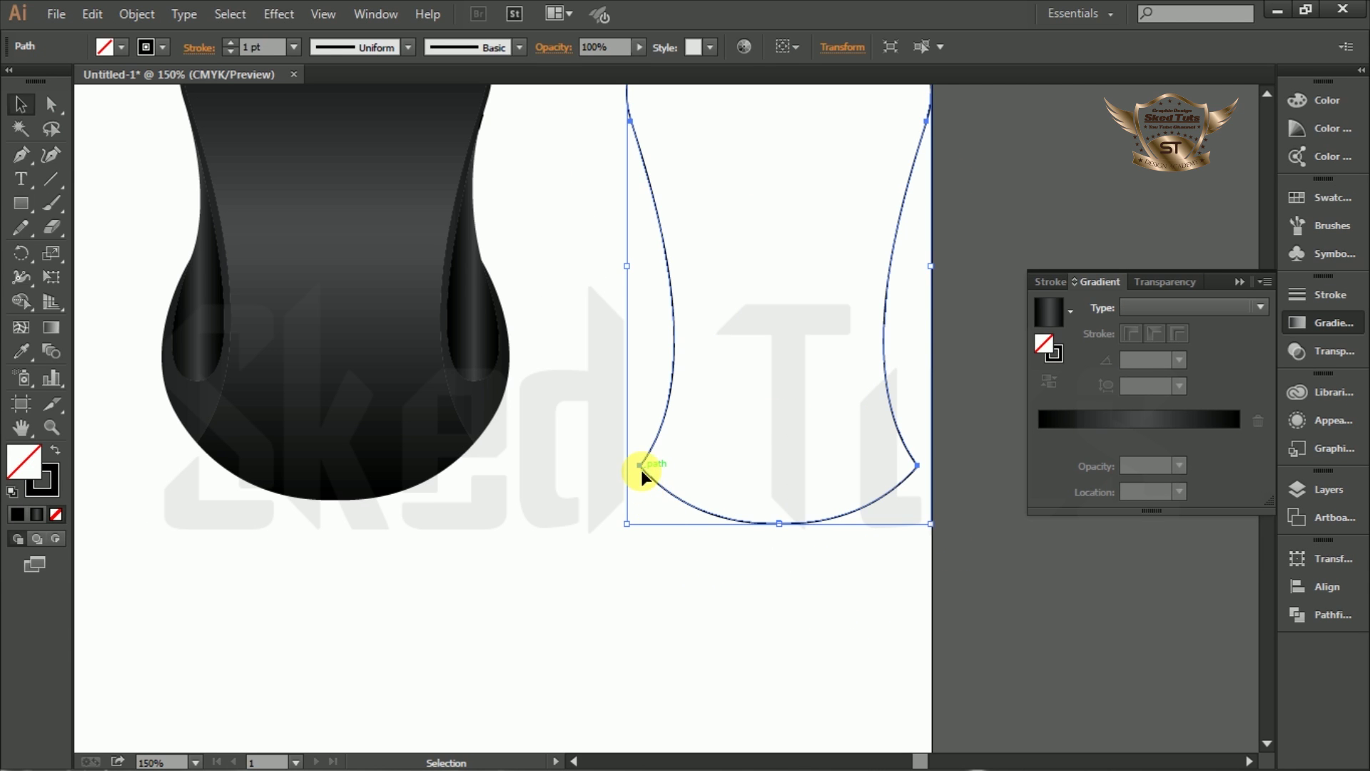
{"action": "left_click", "coordinate": [52, 105]}
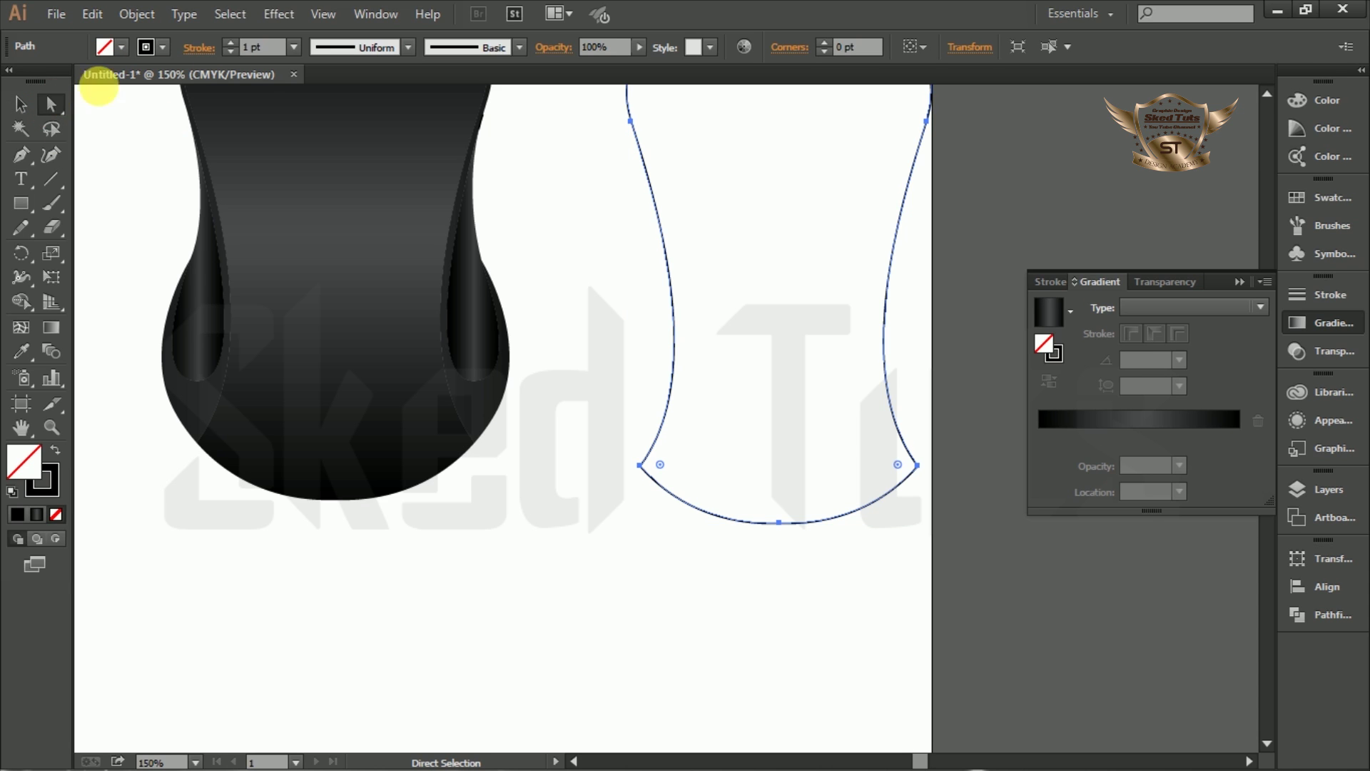
{"action": "left_click", "coordinate": [642, 465]}
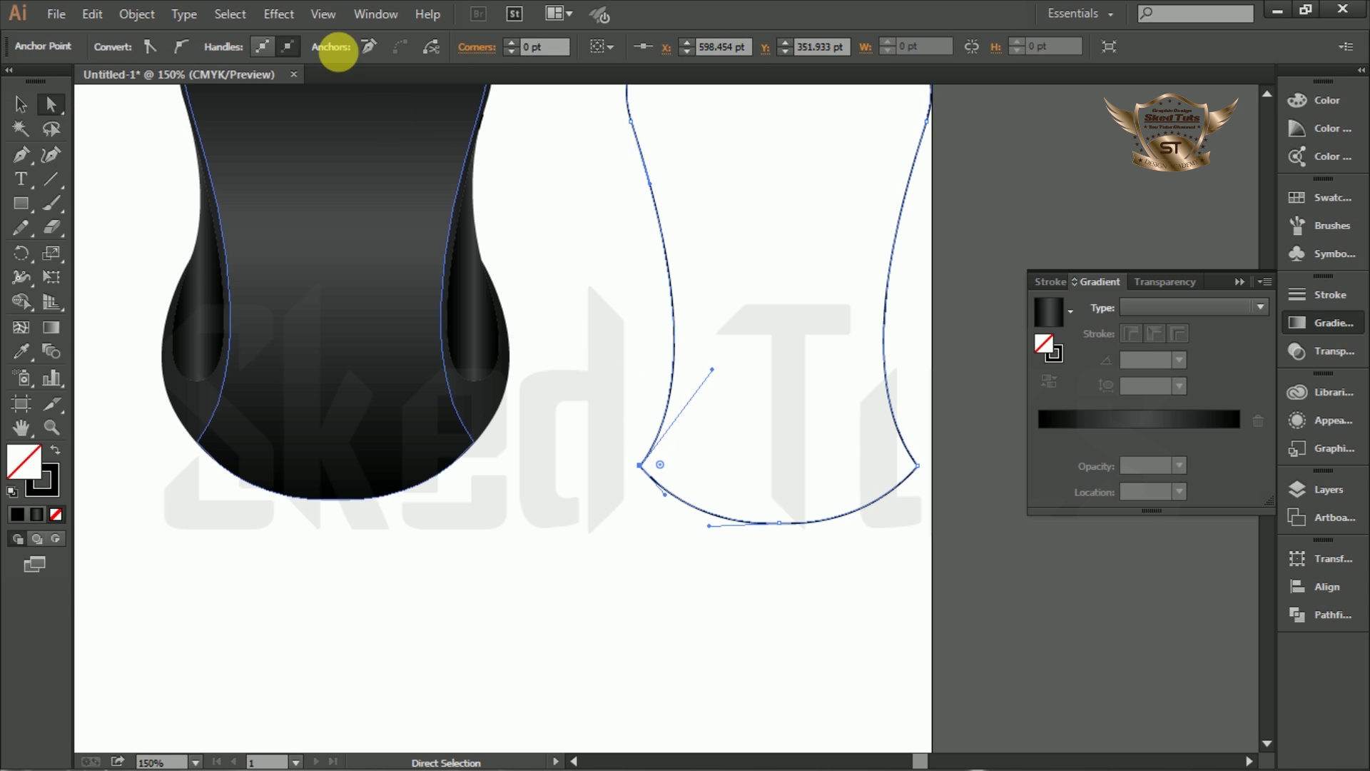
{"action": "left_click", "coordinate": [433, 46]}
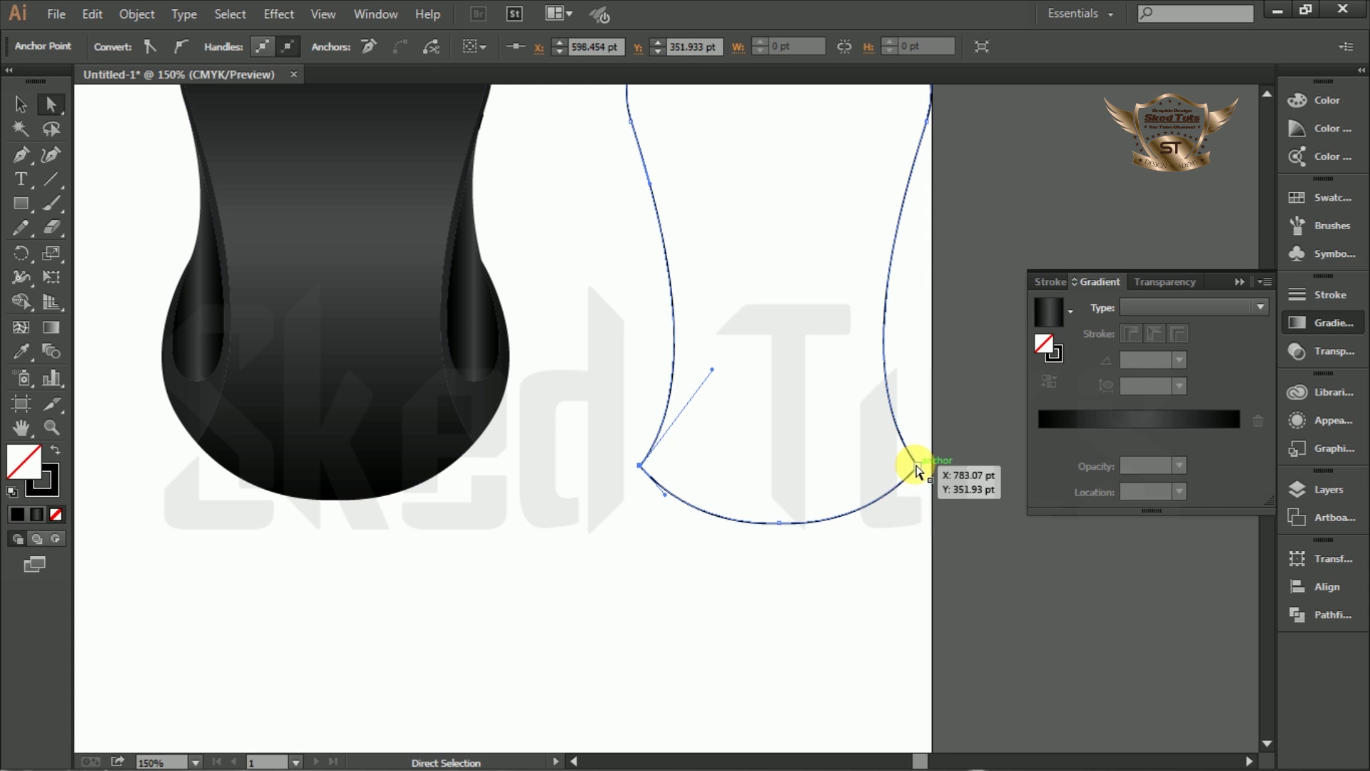
{"action": "left_click", "coordinate": [917, 465]}
{"action": "left_click", "coordinate": [432, 46]}
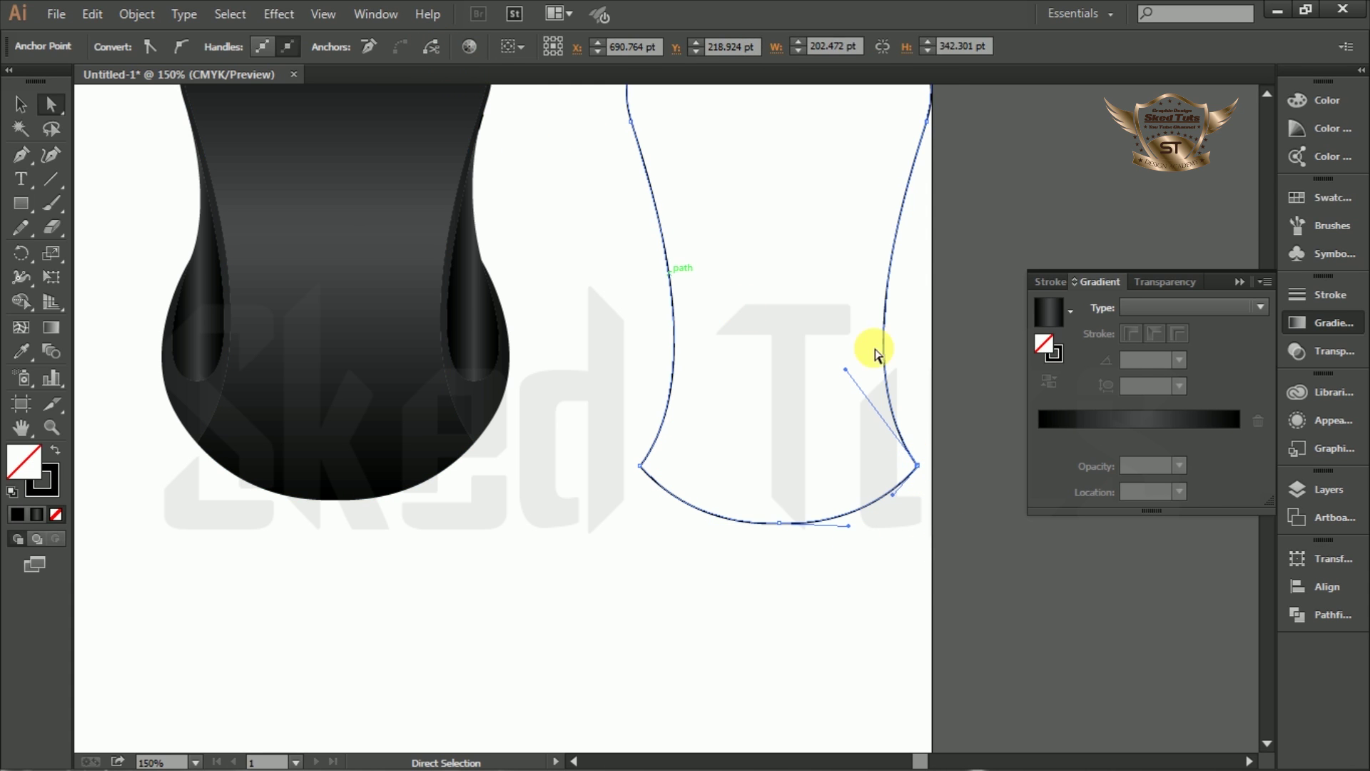
{"action": "left_click", "coordinate": [897, 590]}
{"action": "key", "text": "v"}
{"action": "left_click_drag", "start_coordinate": [805, 487], "coordinate": [782, 568]}
{"action": "key", "text": "Delete"}
- Apply the dark linear gradient across the open outline's stroke and set its weight to 2 pt
{"action": "scroll", "coordinate": [799, 561], "scroll_direction": "up", "scroll_amount": 4}
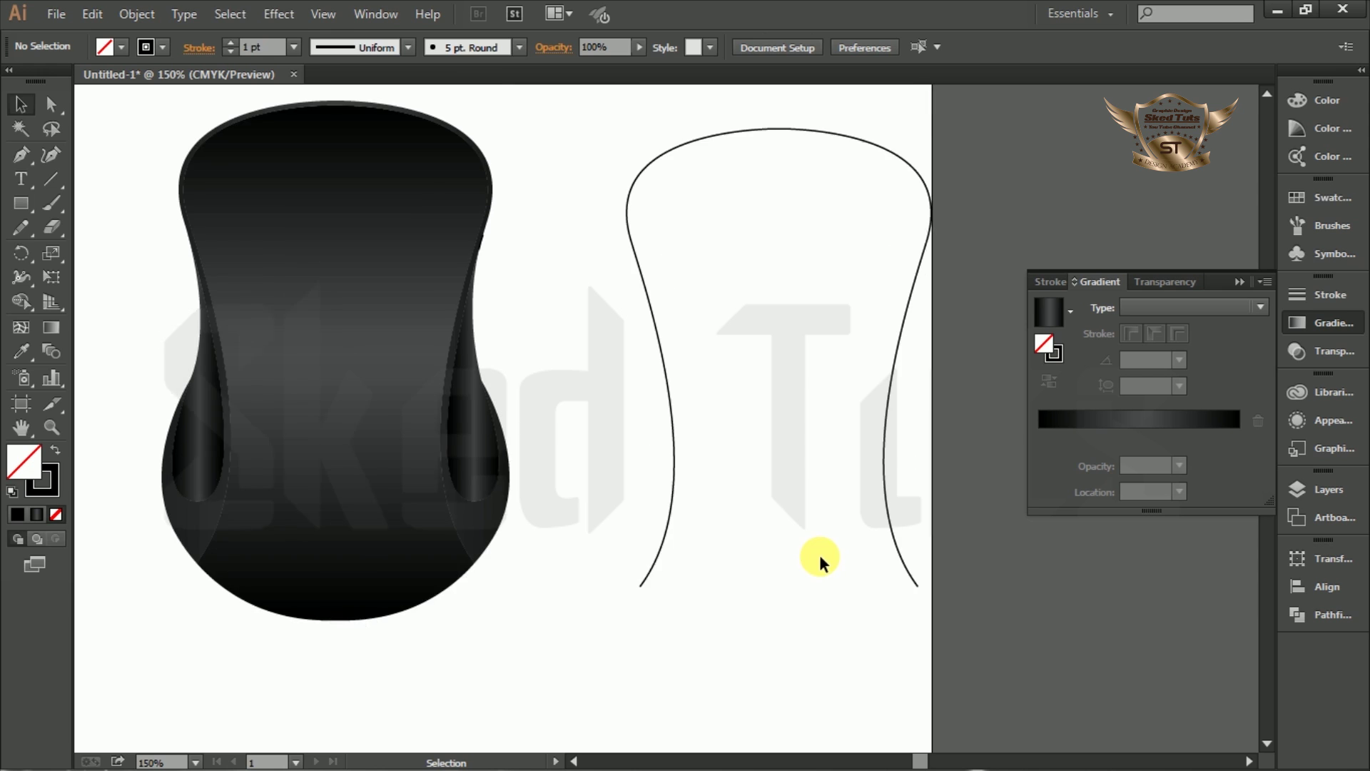
{"action": "left_click_drag", "start_coordinate": [838, 409], "coordinate": [838, 409]}
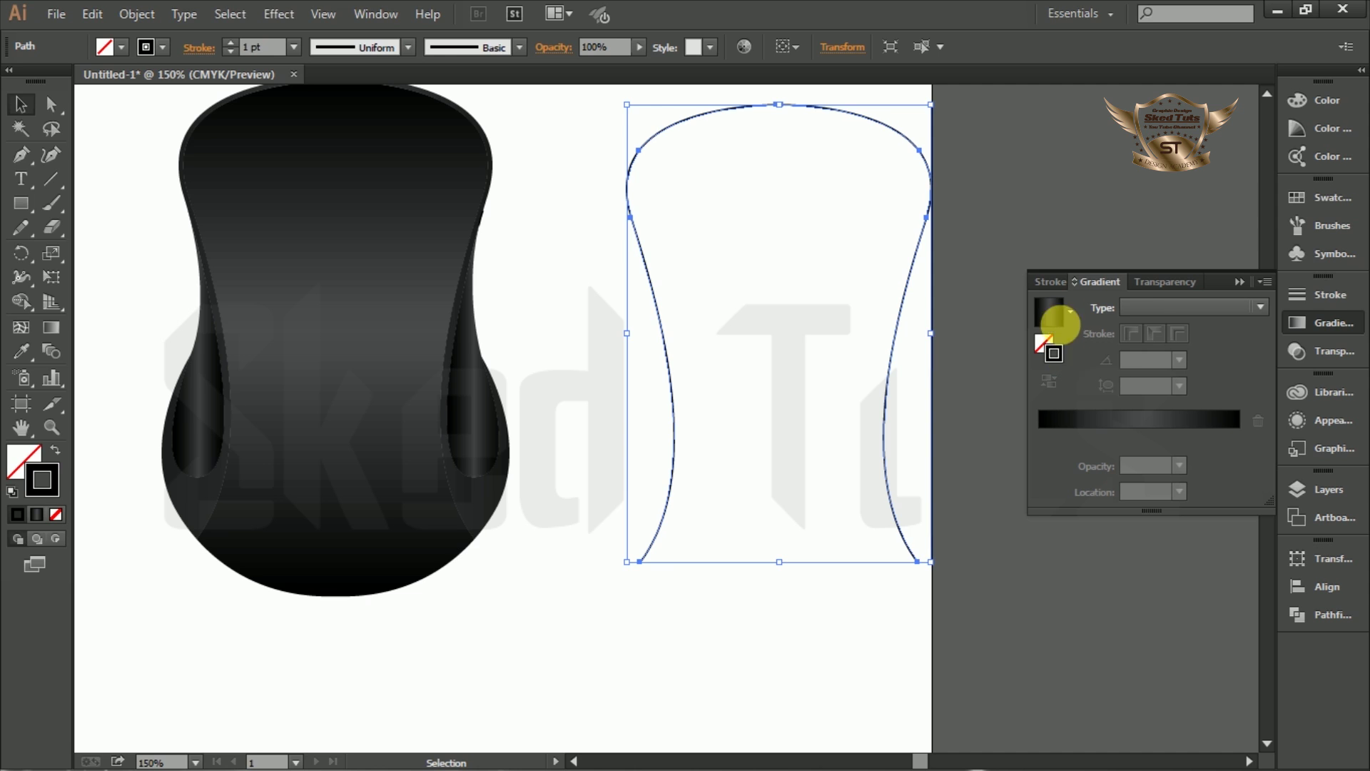
{"action": "left_click", "coordinate": [1053, 312]}
{"action": "left_click", "coordinate": [1184, 335]}
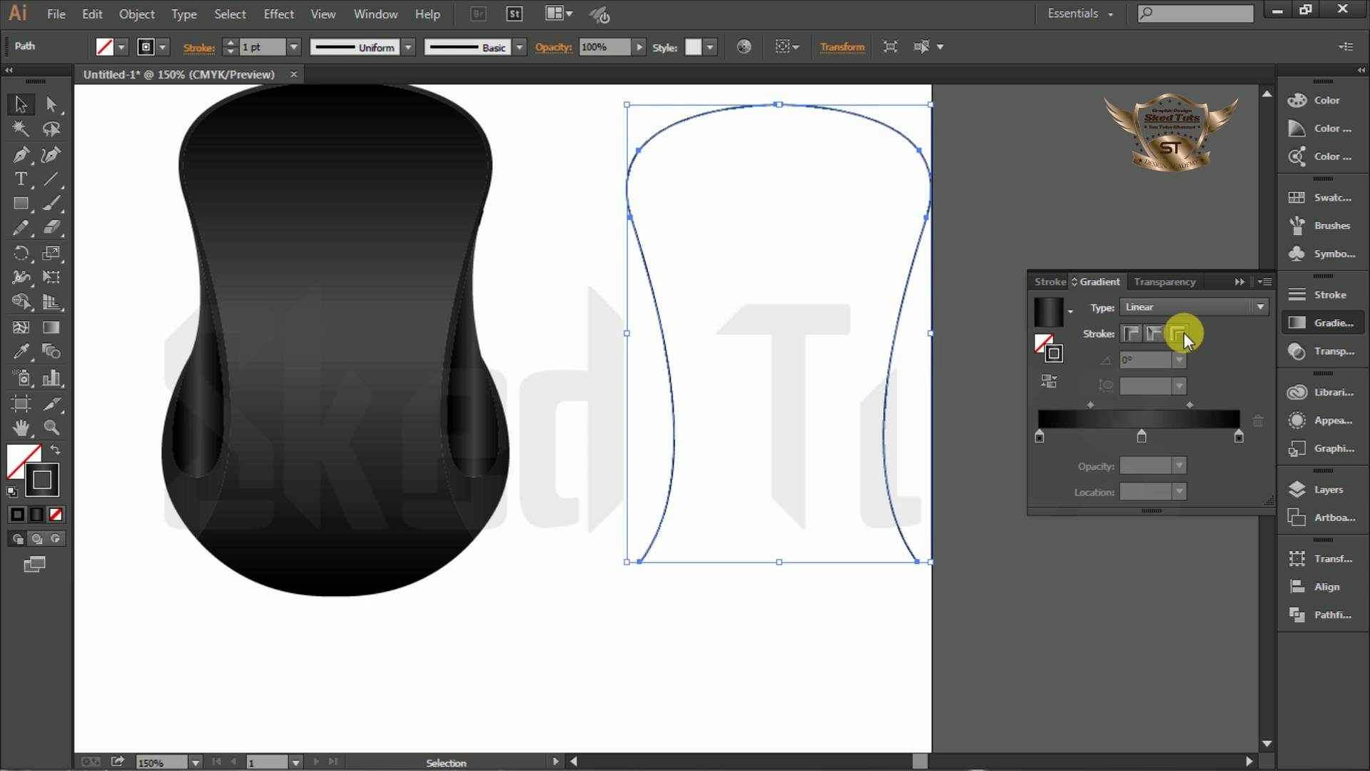
{"action": "left_click", "coordinate": [294, 46]}
{"action": "left_click", "coordinate": [319, 157]}
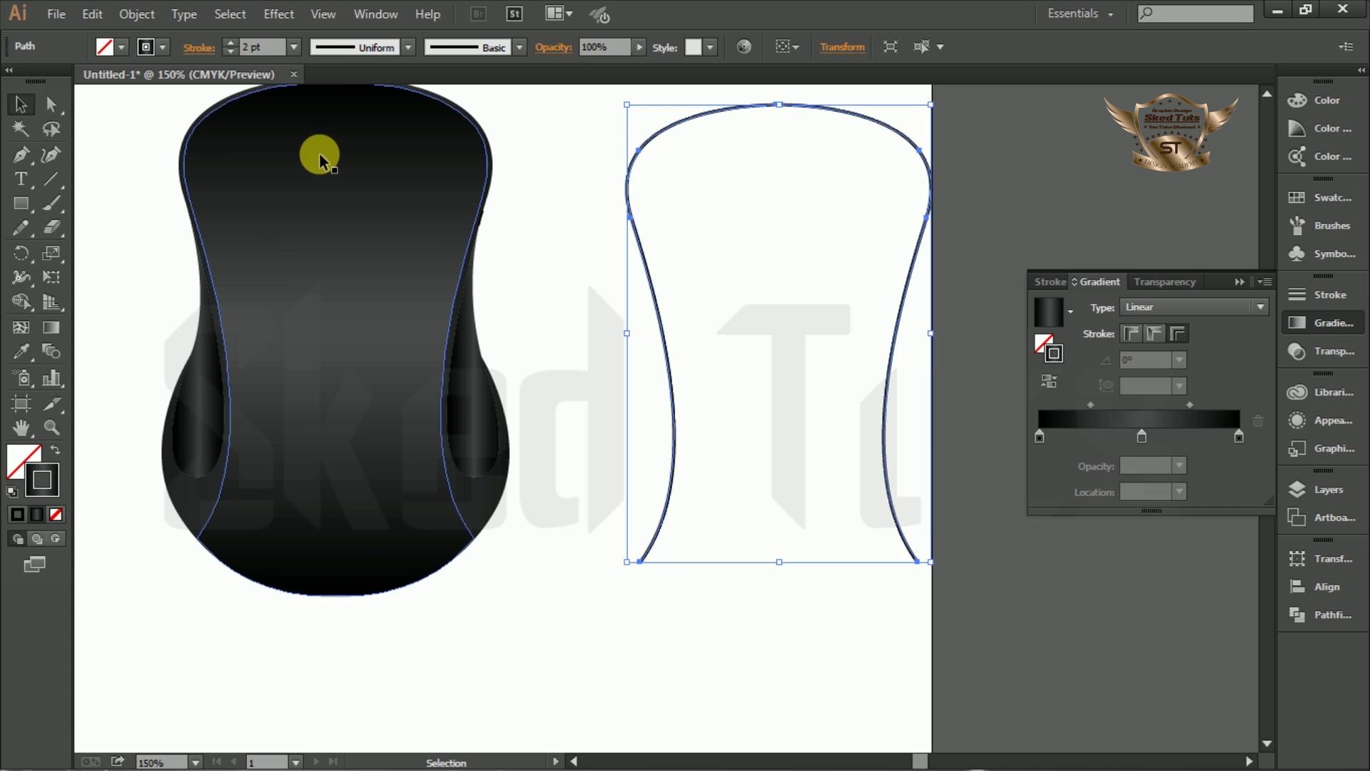
{"action": "left_click", "coordinate": [1085, 205]}
- Move the open outline onto the mouse along the central body's edge and set its stroke to 3 pt
{"action": "left_click_drag", "start_coordinate": [896, 138], "coordinate": [438, 123]}
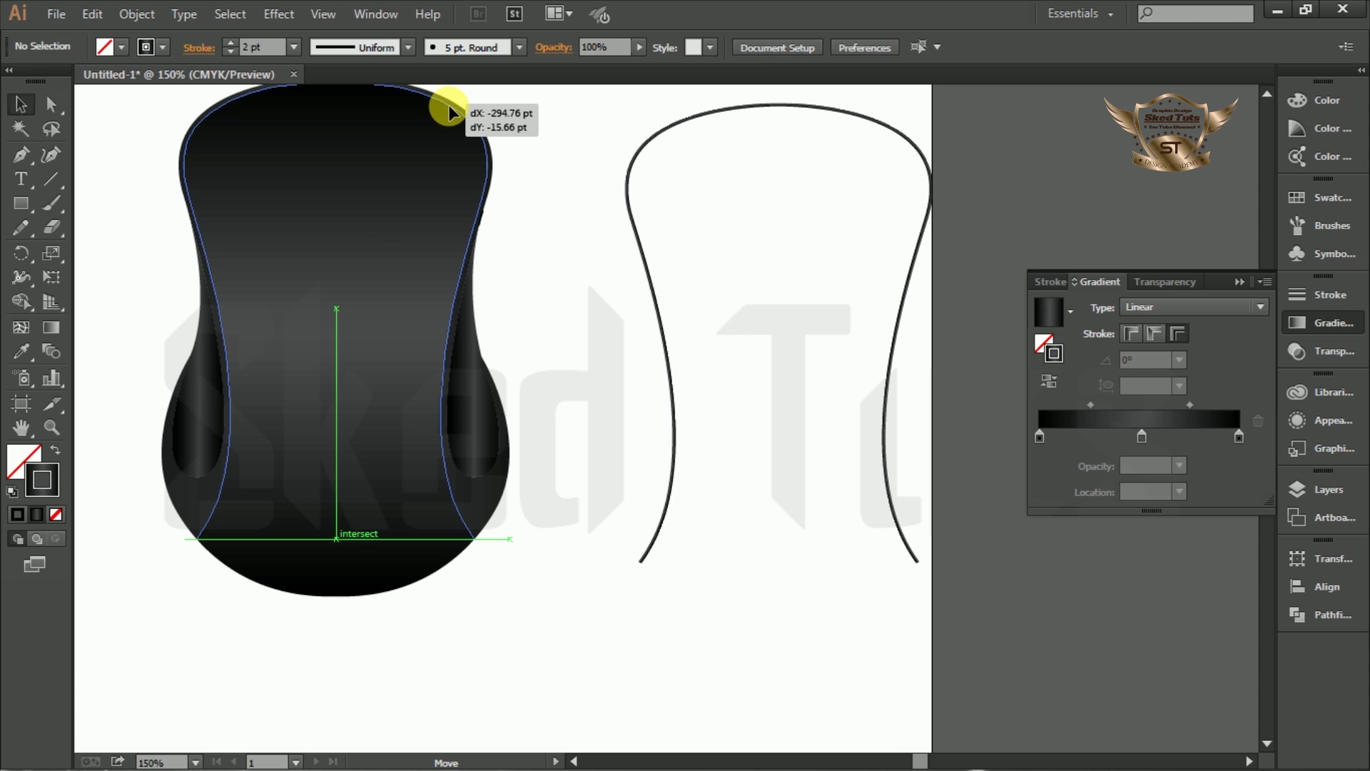
{"action": "left_click_drag", "start_coordinate": [446, 113], "coordinate": [448, 114]}
{"action": "left_click", "coordinate": [628, 214]}
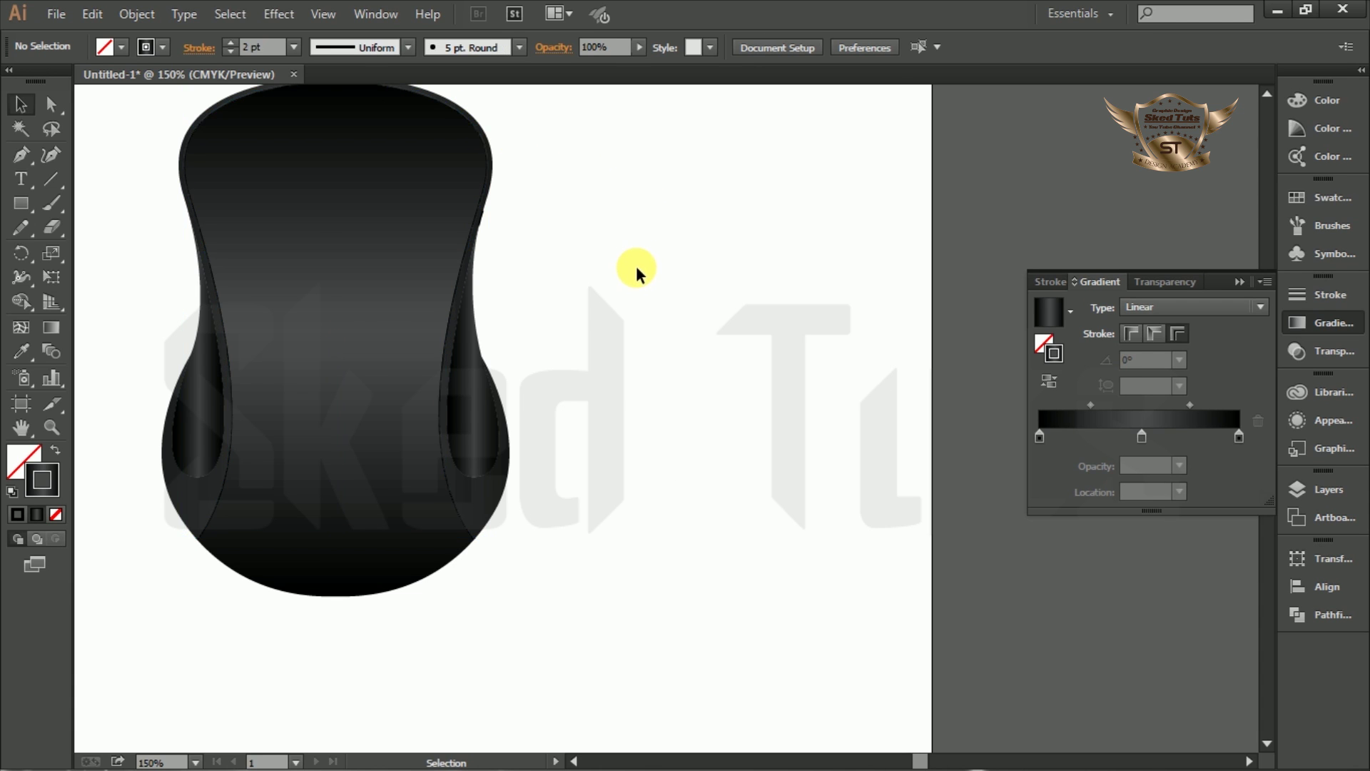
{"action": "scroll", "coordinate": [635, 268], "scroll_direction": "up", "scroll_amount": 2}
{"action": "scroll", "coordinate": [635, 268], "scroll_direction": "up", "scroll_amount": 1}
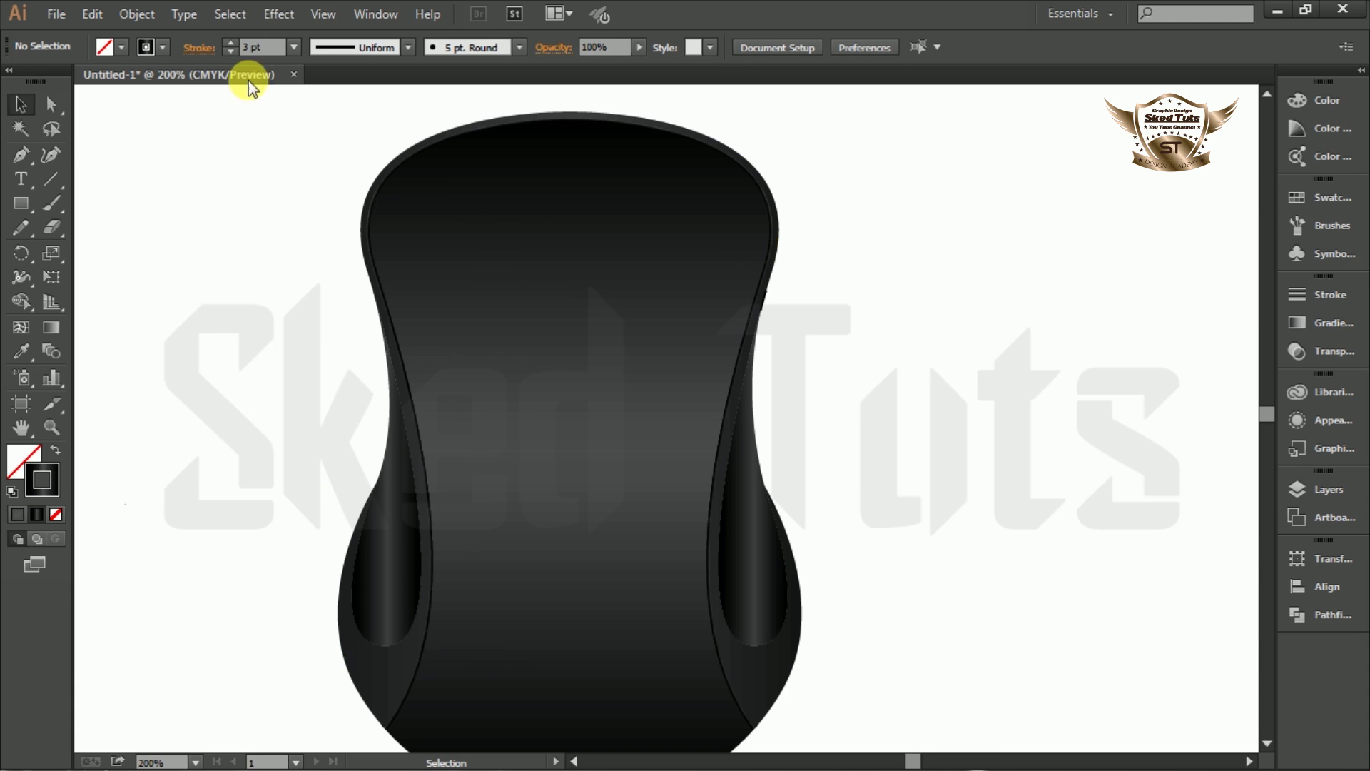
- Draw a closed, tapering highlight shape with the Pen tool on the body's upper left and shift it slightly downward
{"action": "left_click", "coordinate": [32, 153]}
{"action": "left_click", "coordinate": [519, 189]}
{"action": "left_click", "coordinate": [496, 152]}
{"action": "left_click_drag", "start_coordinate": [437, 185], "coordinate": [442, 209]}
{"action": "left_click", "coordinate": [461, 254]}
{"action": "left_click", "coordinate": [477, 271]}
{"action": "left_click", "coordinate": [486, 311]}
{"action": "left_click_drag", "start_coordinate": [490, 364], "coordinate": [490, 375]}
{"action": "left_click_drag", "start_coordinate": [491, 427], "coordinate": [494, 444]}
{"action": "left_click", "coordinate": [500, 461]}
{"action": "left_click", "coordinate": [504, 477]}
{"action": "left_click", "coordinate": [510, 431]}
{"action": "left_click", "coordinate": [505, 387]}
{"action": "left_click", "coordinate": [504, 343]}
{"action": "left_click", "coordinate": [500, 299]}
{"action": "left_click", "coordinate": [490, 259]}
{"action": "left_click", "coordinate": [490, 227]}
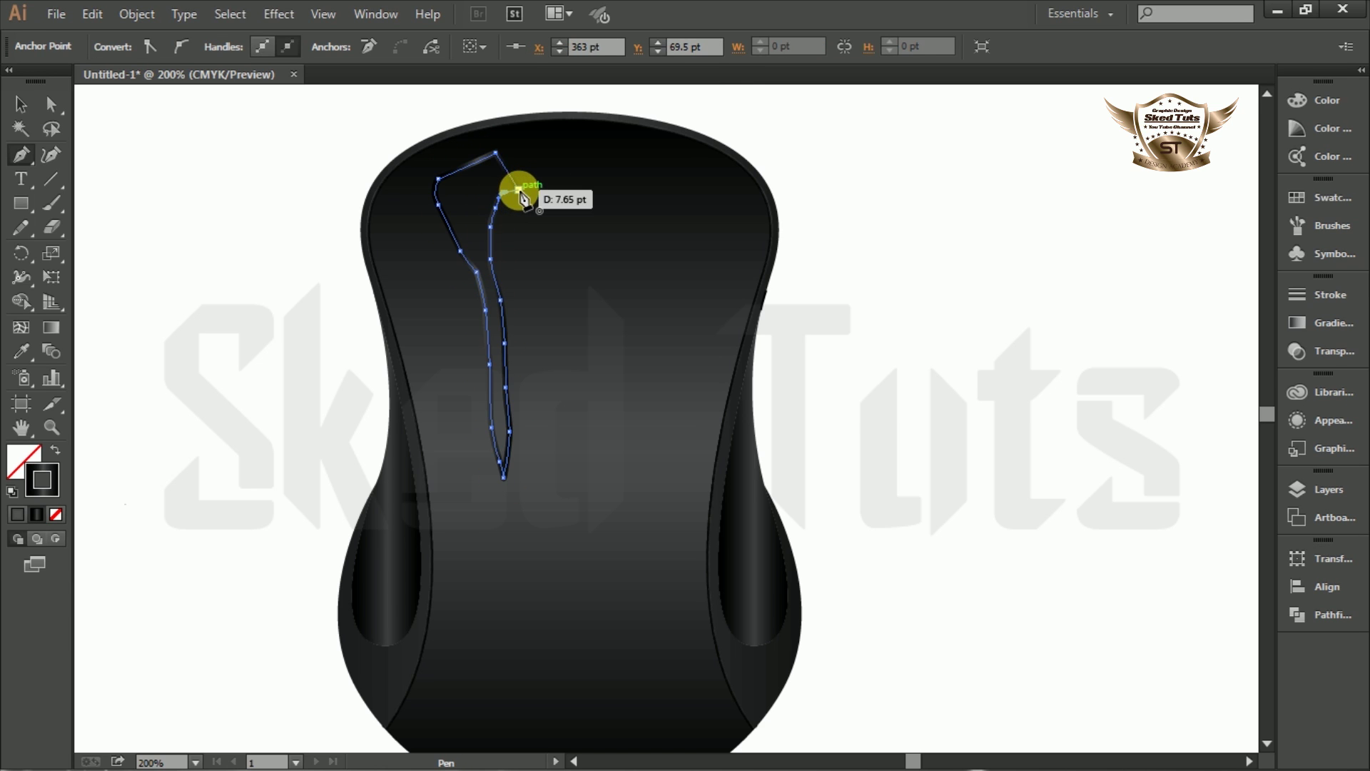
{"action": "left_click", "coordinate": [523, 198]}
{"action": "left_click", "coordinate": [20, 103]}
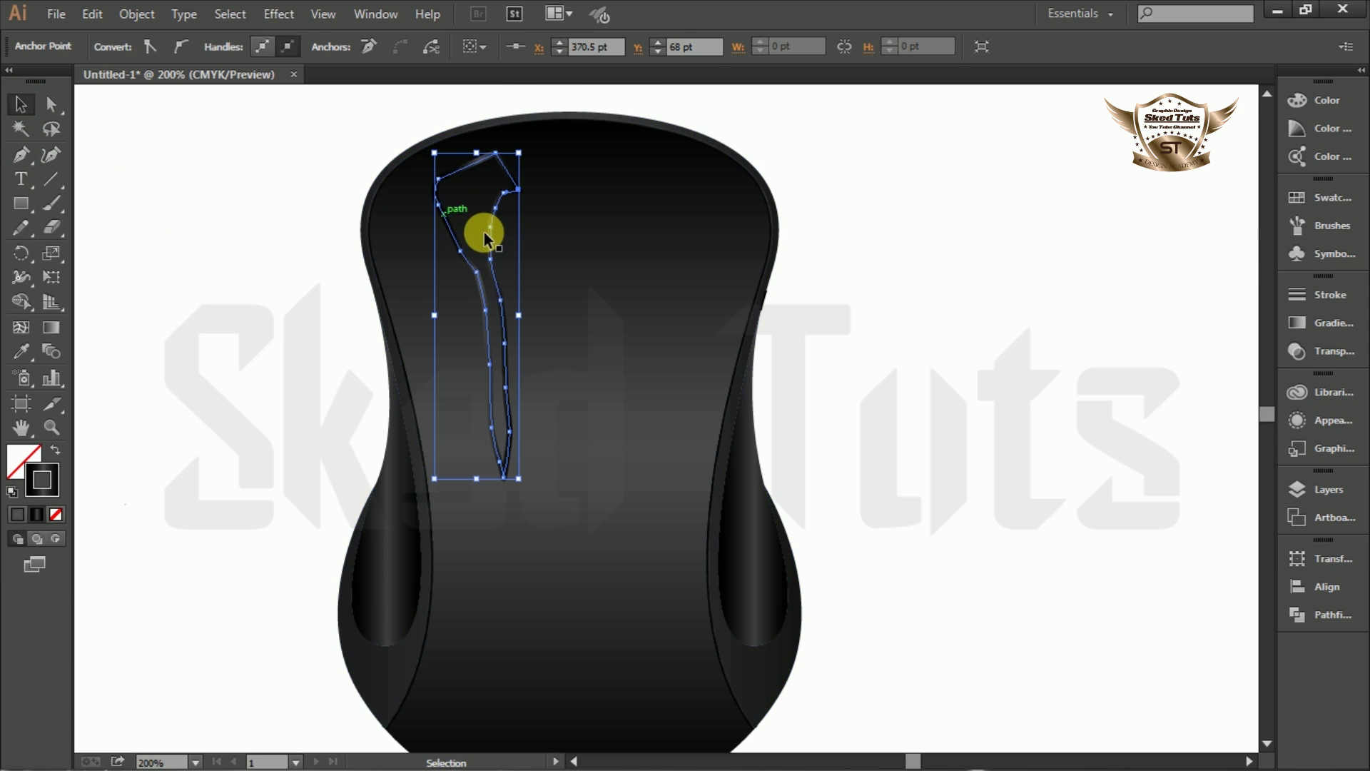
{"action": "left_click_drag", "start_coordinate": [489, 253], "coordinate": [482, 301]}
- Remove the left highlight's stroke and fill it with white
{"action": "left_click", "coordinate": [163, 47]}
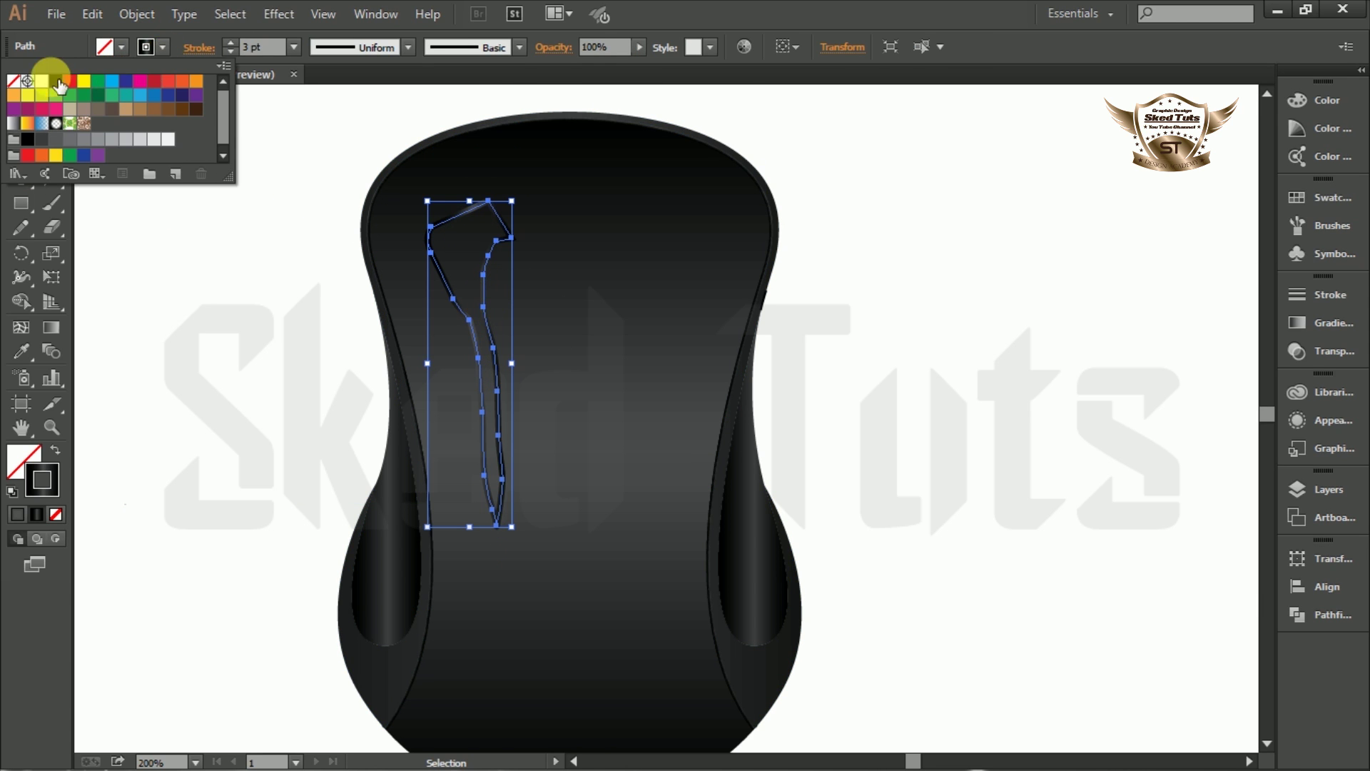
{"action": "left_click", "coordinate": [20, 84]}
{"action": "left_click", "coordinate": [120, 47]}
{"action": "left_click", "coordinate": [120, 47]}
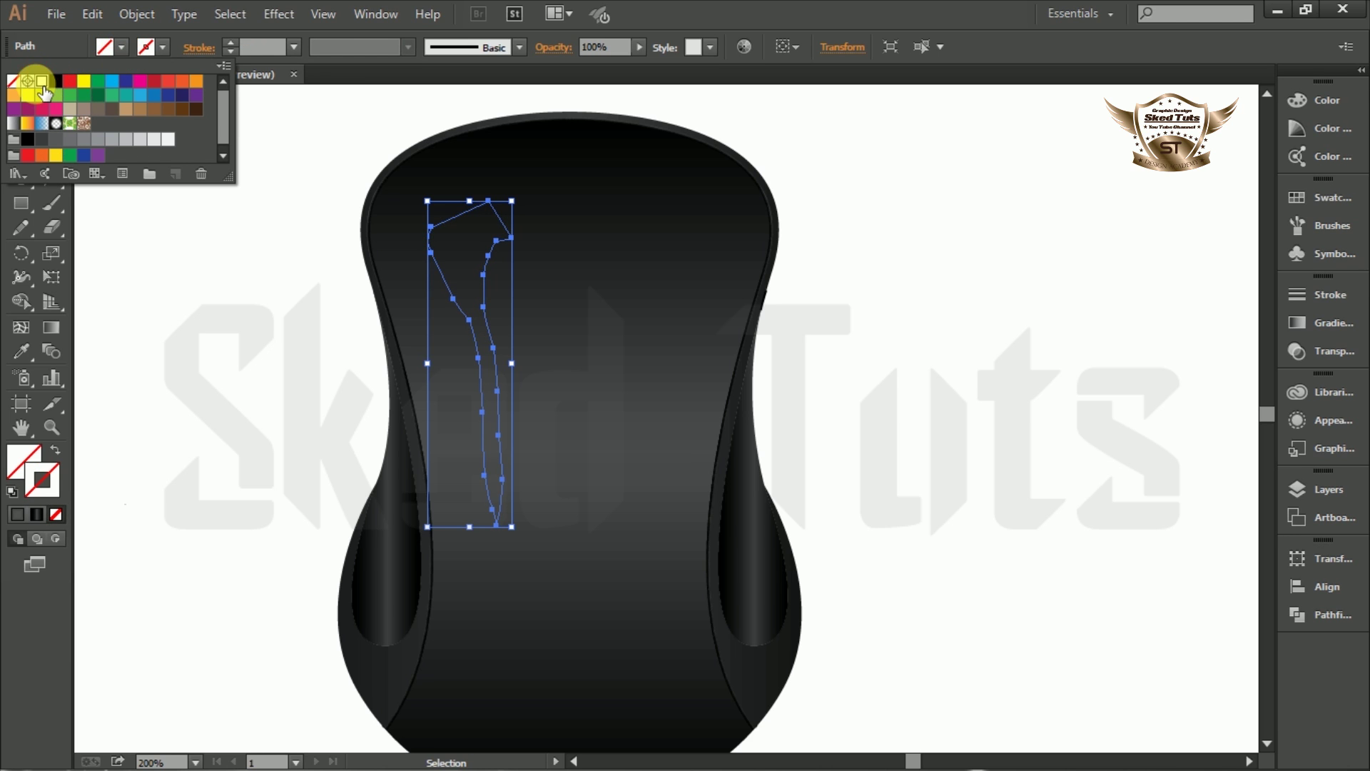
{"action": "left_click", "coordinate": [41, 83]}
{"action": "left_click", "coordinate": [853, 202]}
{"action": "left_click", "coordinate": [915, 258]}
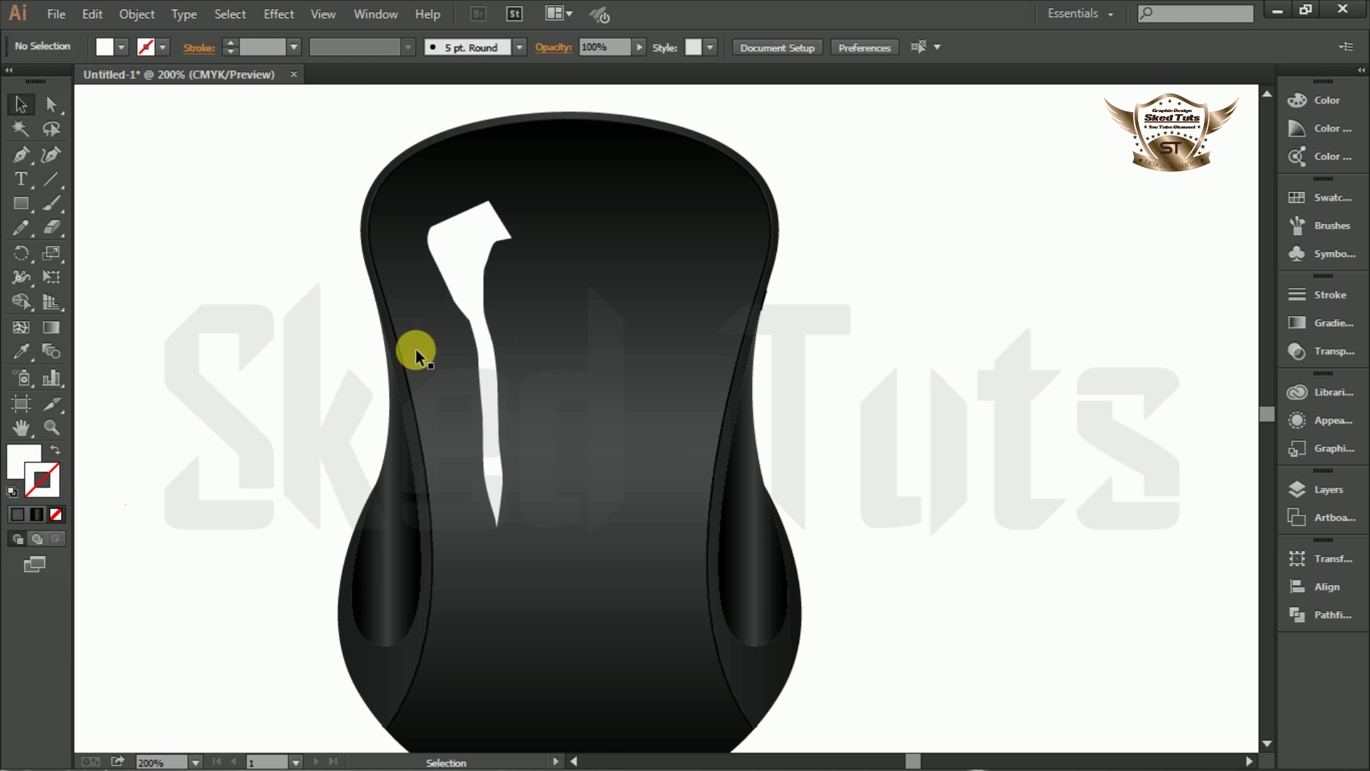
{"action": "left_click", "coordinate": [448, 242]}
{"action": "left_click", "coordinate": [214, 196]}
- Draw a closed, curved white highlight shape with the Pen tool on the body's upper right
{"action": "left_click", "coordinate": [21, 154]}
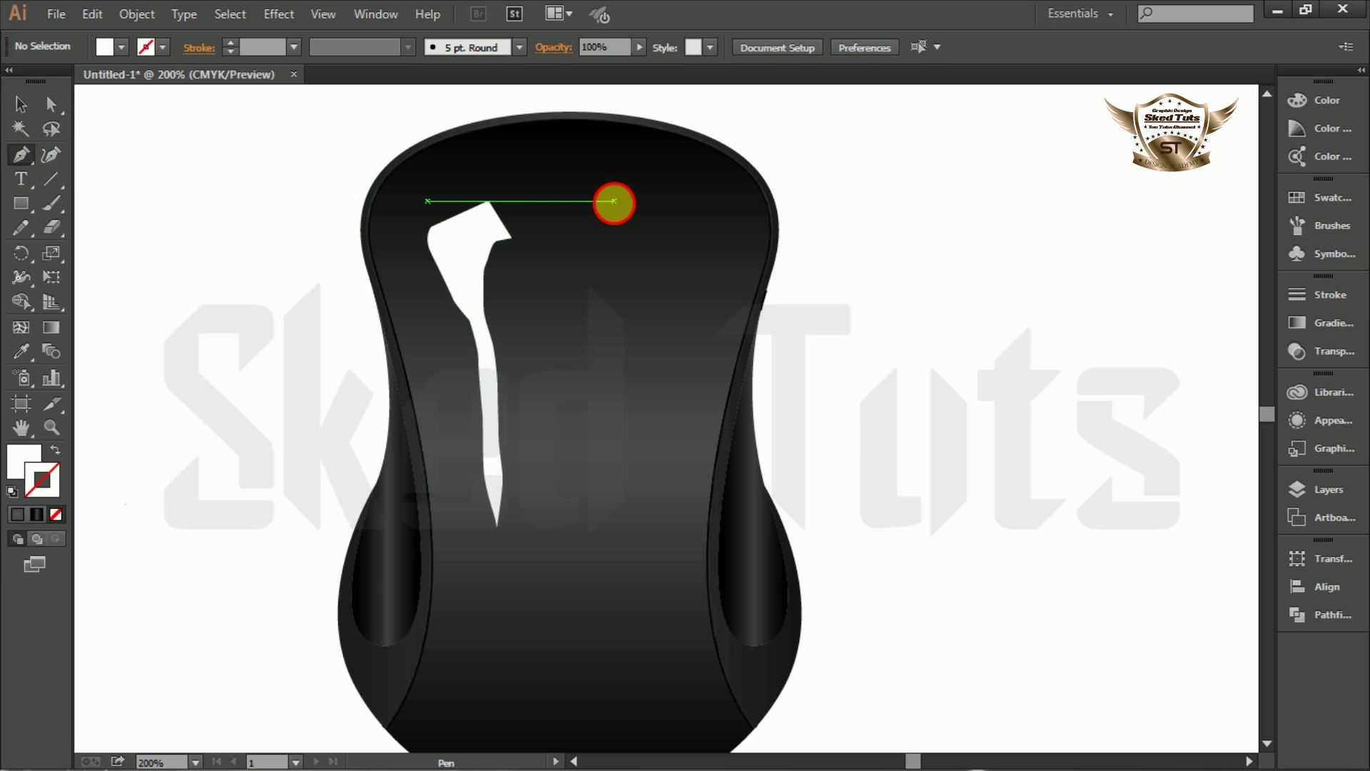
{"action": "left_click", "coordinate": [614, 201]}
{"action": "left_click", "coordinate": [648, 202]}
{"action": "left_click", "coordinate": [687, 217]}
{"action": "left_click", "coordinate": [702, 242]}
{"action": "left_click", "coordinate": [706, 291]}
{"action": "left_click", "coordinate": [714, 333]}
{"action": "left_click", "coordinate": [704, 372]}
{"action": "left_click", "coordinate": [672, 425]}
{"action": "left_click", "coordinate": [663, 375]}
{"action": "left_click", "coordinate": [663, 328]}
{"action": "left_click", "coordinate": [682, 295]}
{"action": "left_click", "coordinate": [691, 264]}
{"action": "left_click", "coordinate": [653, 226]}
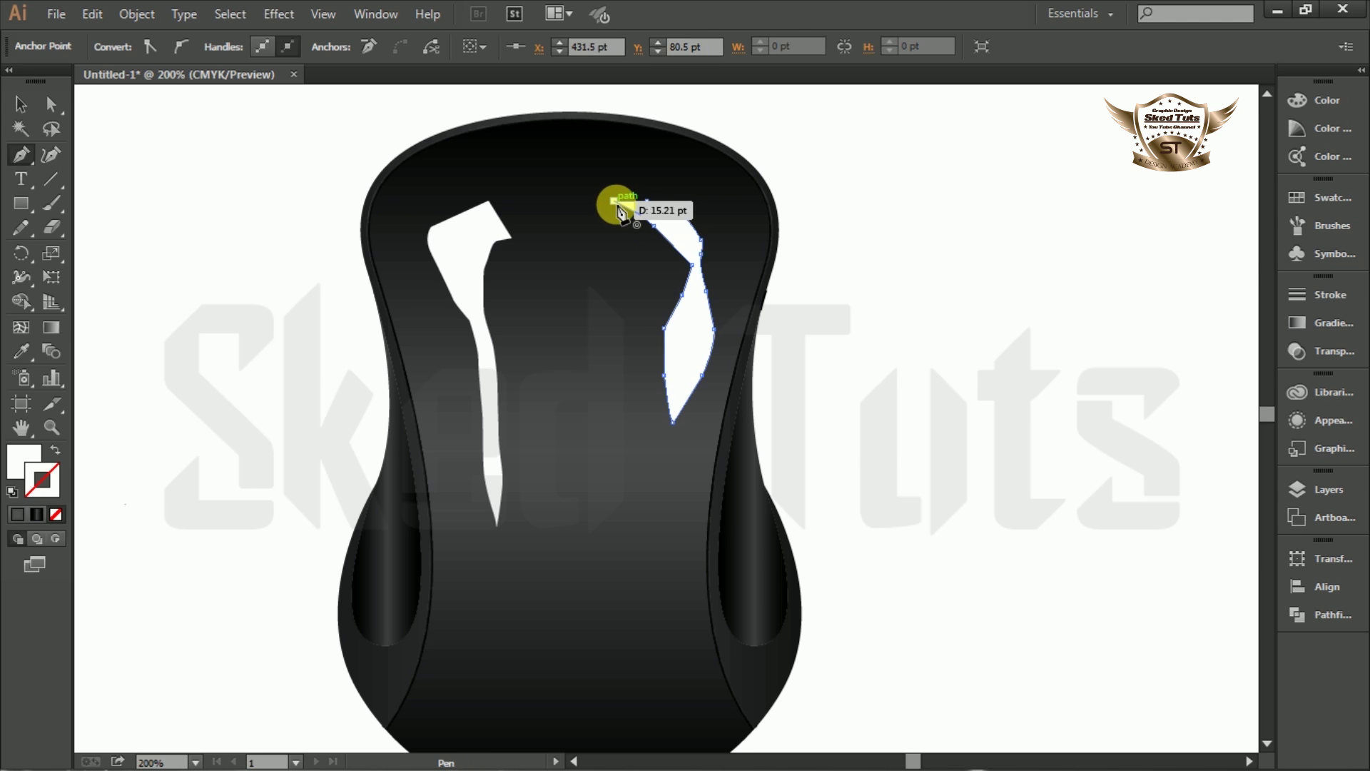
{"action": "left_click", "coordinate": [614, 203]}
{"action": "left_click", "coordinate": [20, 104]}
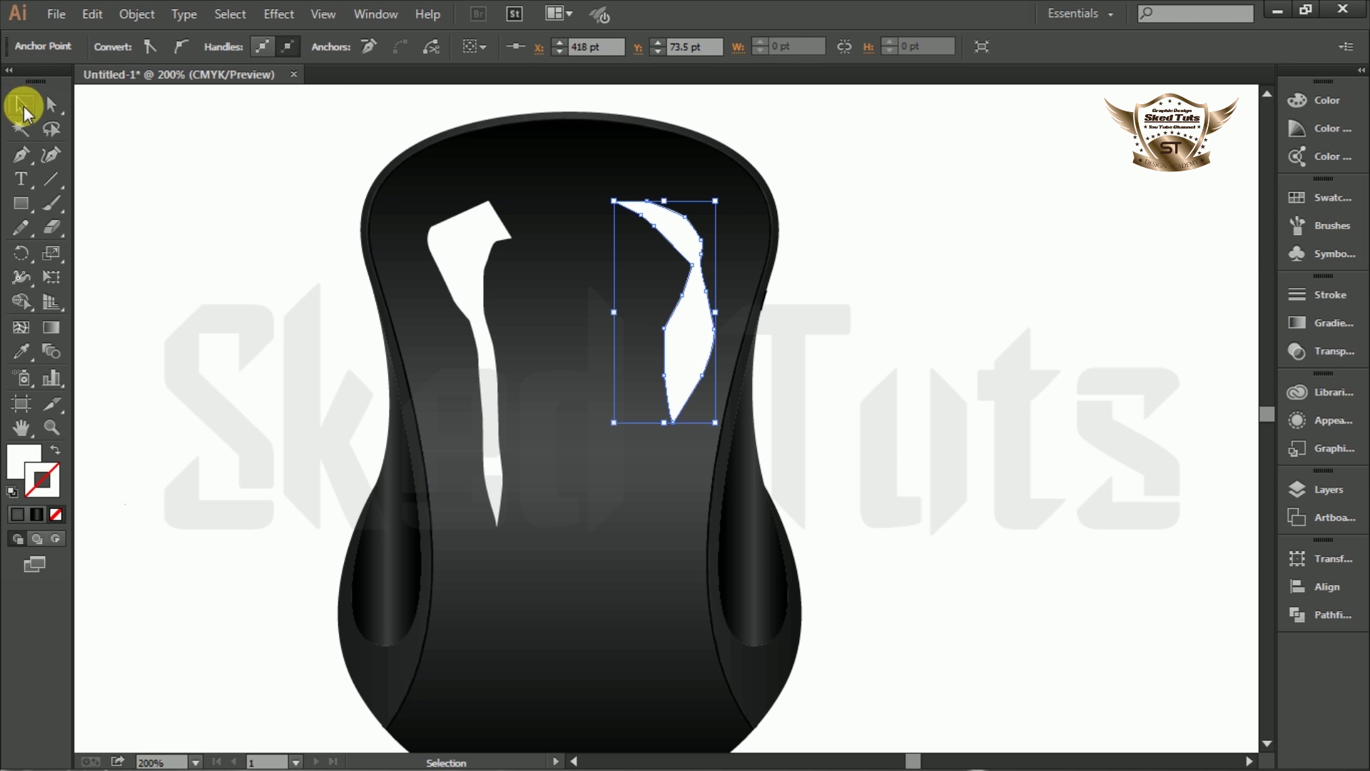
{"action": "left_click", "coordinate": [824, 316]}
- Select both highlight shapes and set their opacity to 40%
{"action": "left_click", "coordinate": [696, 321]}
{"action": "left_click", "coordinate": [460, 270], "text": "shift"}
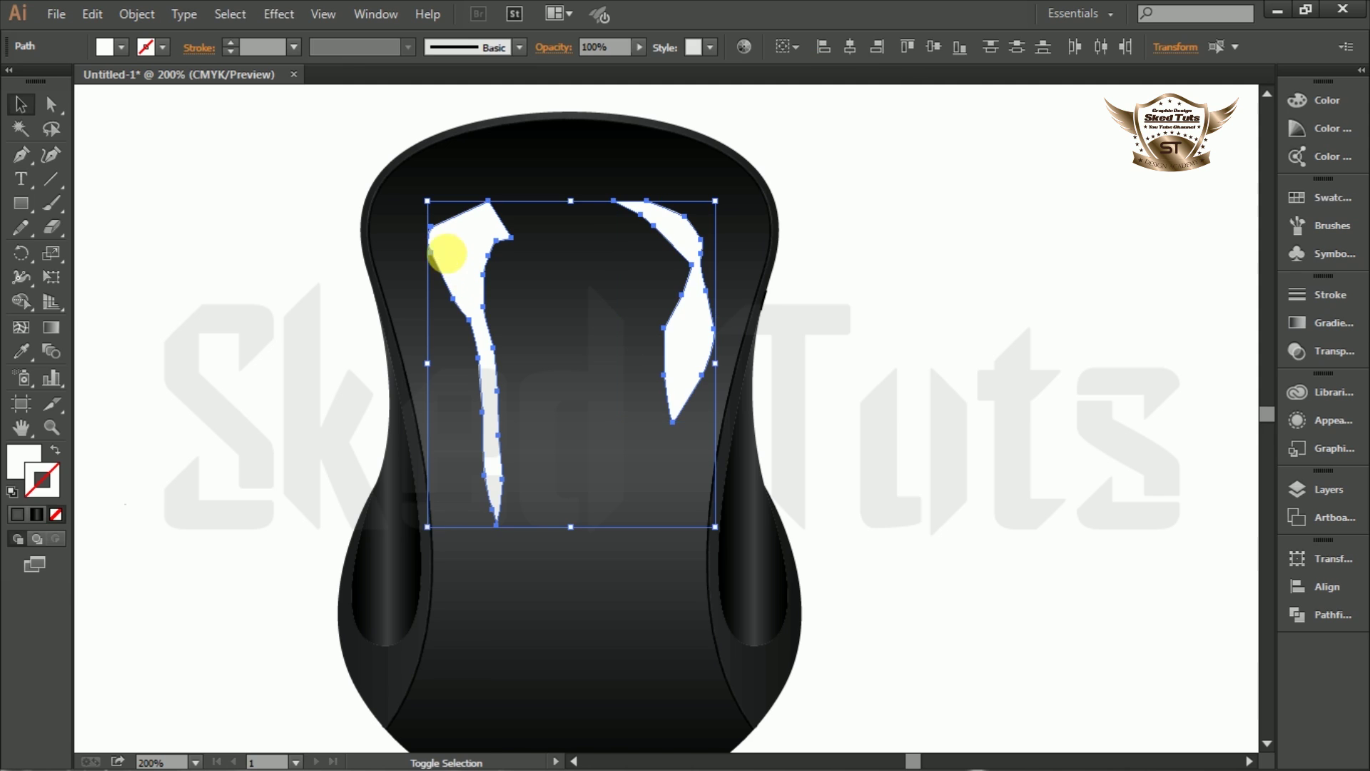
{"action": "left_click", "coordinate": [1349, 355]}
{"action": "left_click", "coordinate": [1250, 311]}
{"action": "left_click_drag", "start_coordinate": [1201, 324], "coordinate": [1214, 312]}
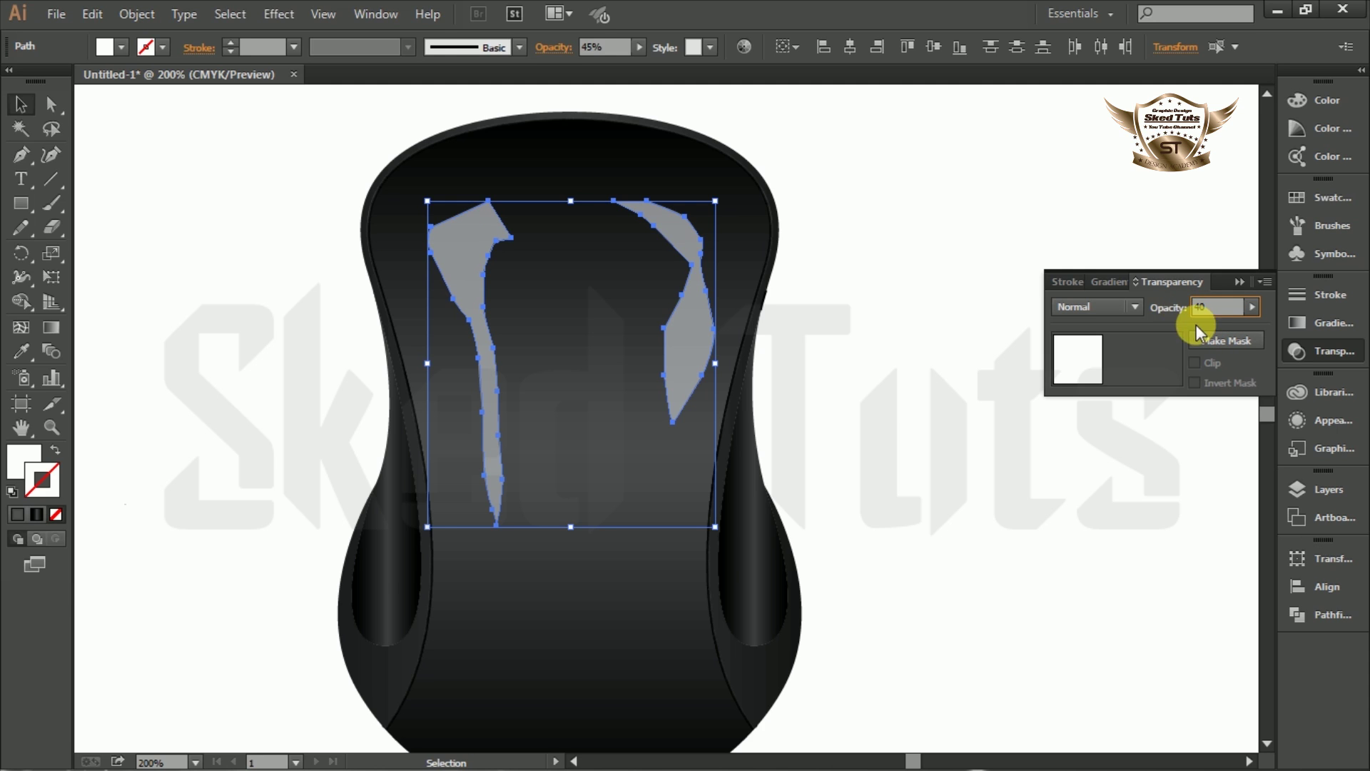
{"action": "key", "text": "Return"}
{"action": "left_click", "coordinate": [953, 211]}
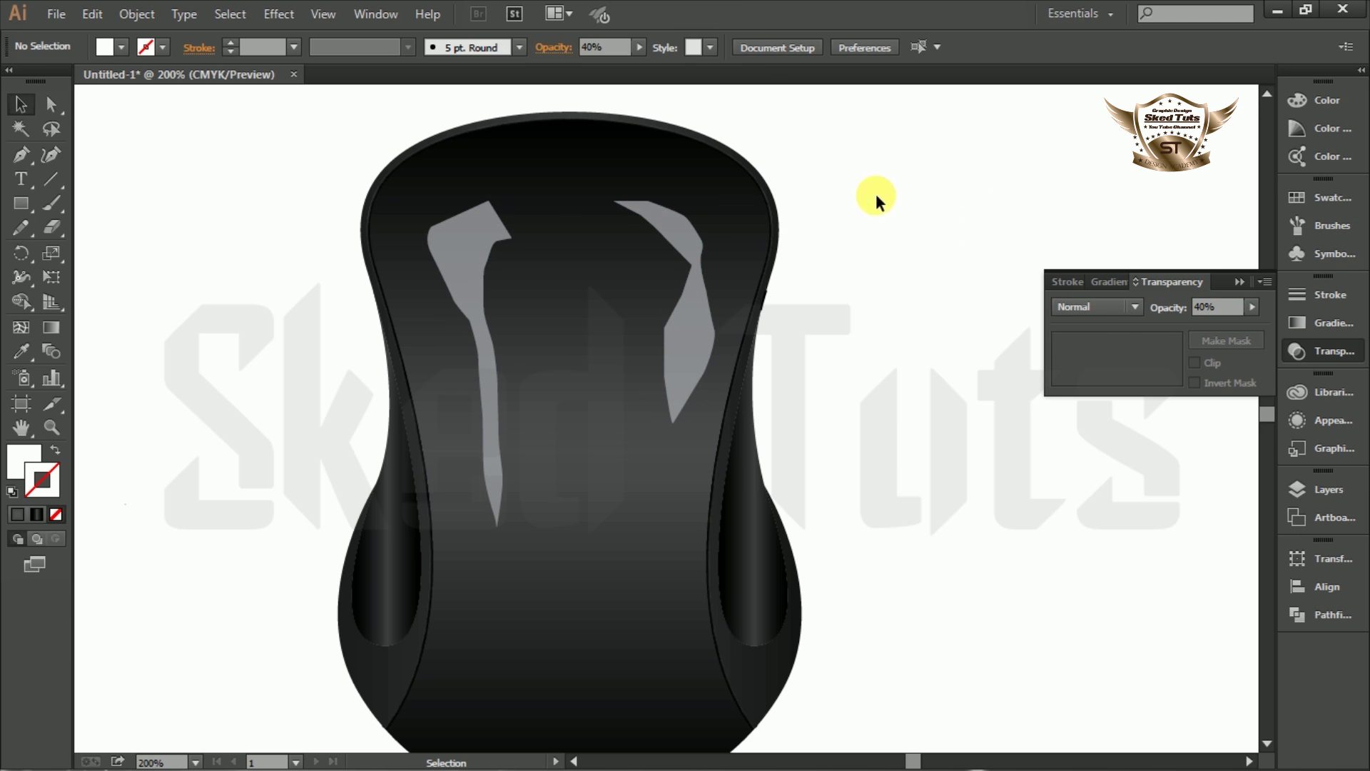
- Apply a Gaussian Blur with a 55.1 pixel radius to both translucent highlight shapes on the body
{"action": "left_click", "coordinate": [651, 218]}
{"action": "left_click", "coordinate": [497, 225], "text": "shift"}
{"action": "left_click", "coordinate": [279, 14]}
{"action": "mouse_move", "coordinate": [414, 348]}
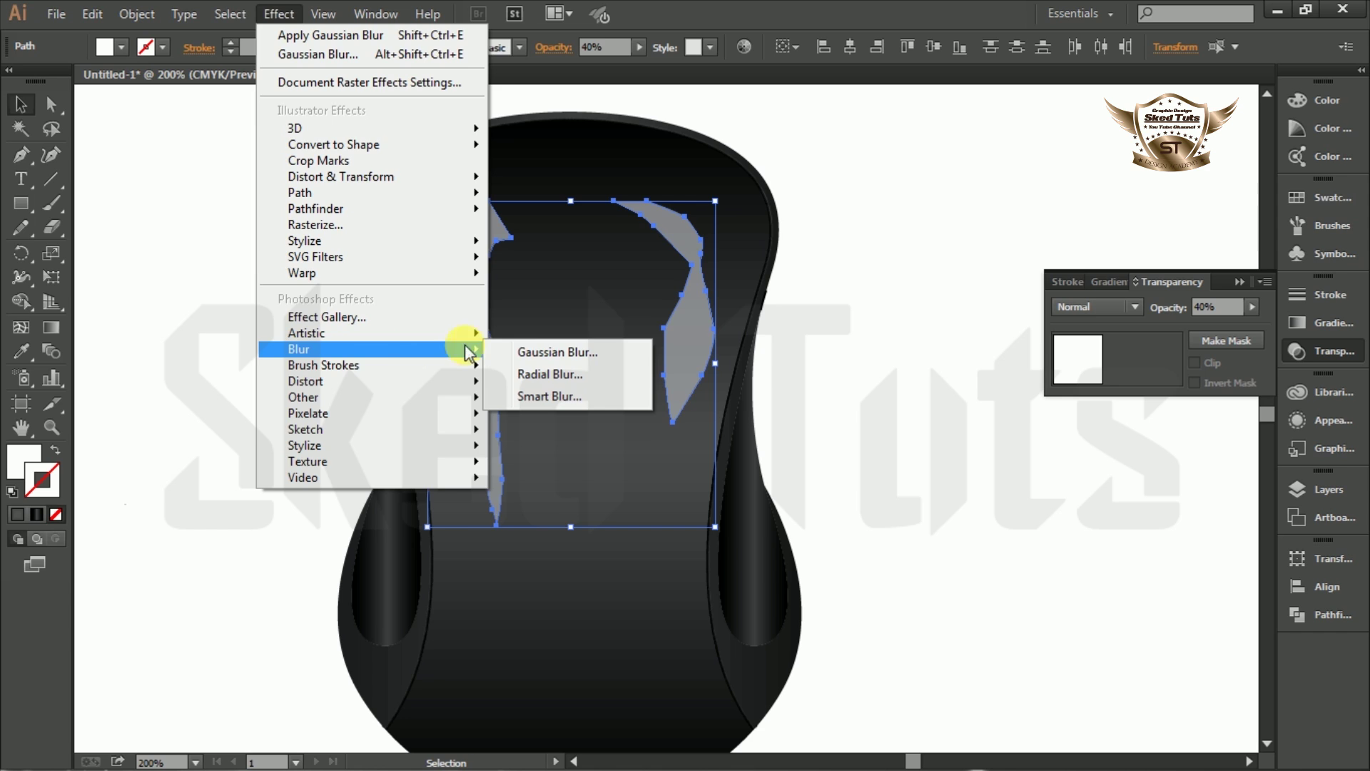
{"action": "left_click", "coordinate": [560, 351]}
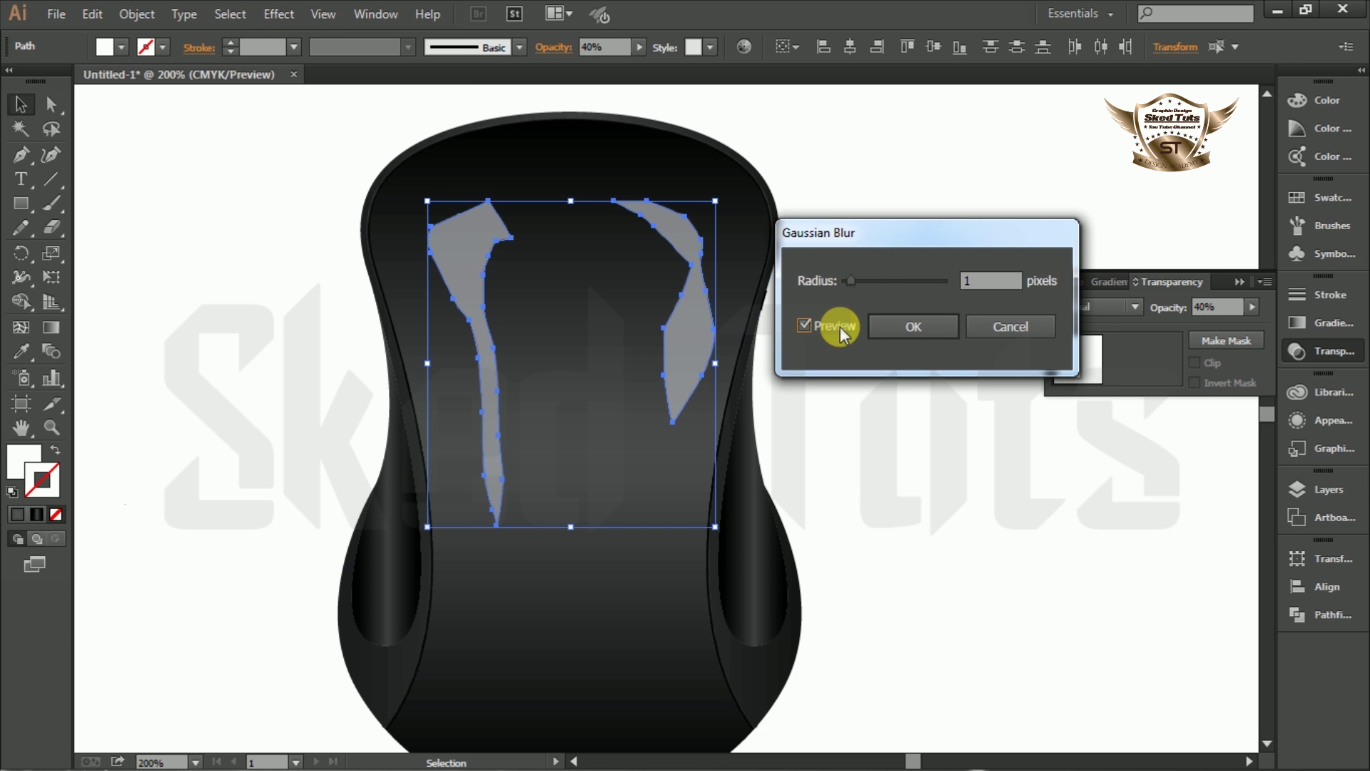
{"action": "left_click_drag", "start_coordinate": [851, 281], "coordinate": [918, 281]}
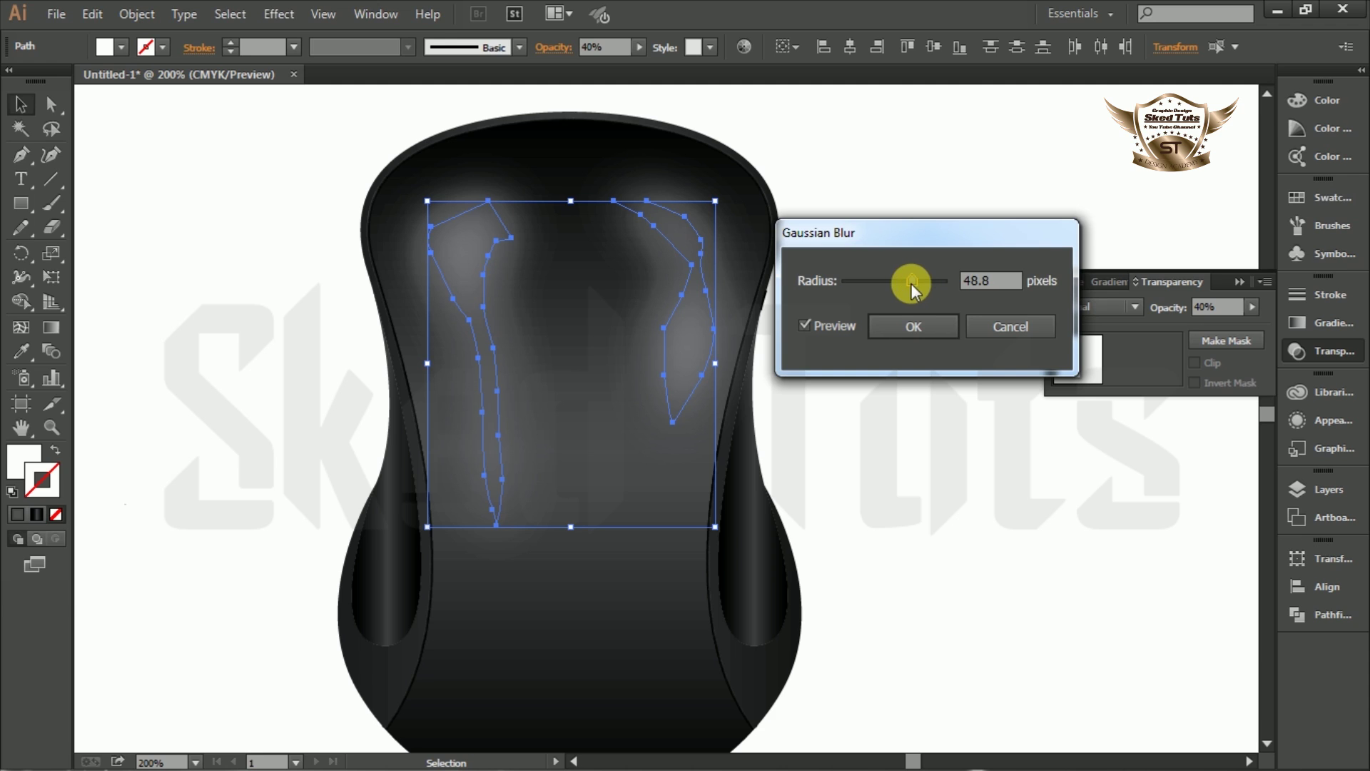
{"action": "left_click_drag", "start_coordinate": [902, 284], "coordinate": [910, 281]}
{"action": "left_click", "coordinate": [916, 323]}
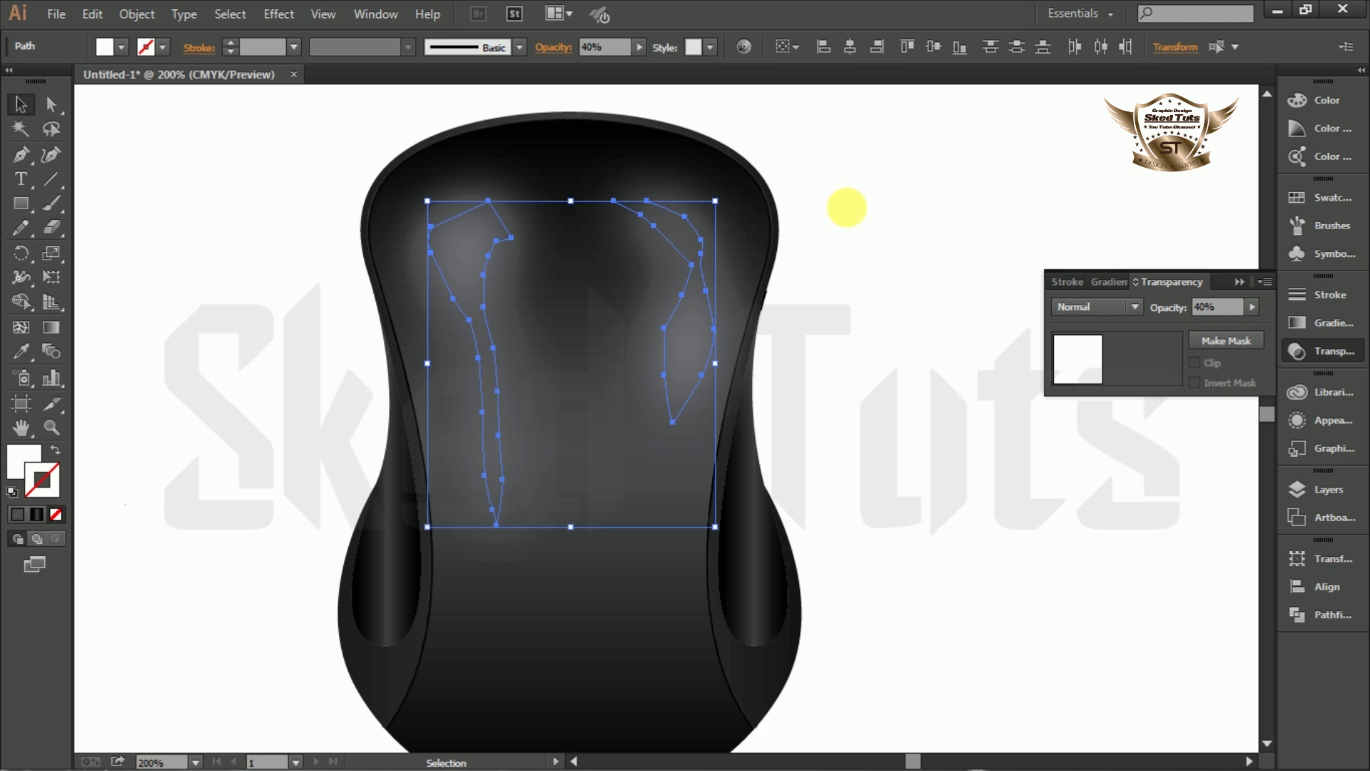
{"action": "left_click", "coordinate": [849, 216]}
- Draw a smaller closed, curved white highlight shape with the Pen tool inside the blurred left highlight
{"action": "left_click", "coordinate": [20, 155]}
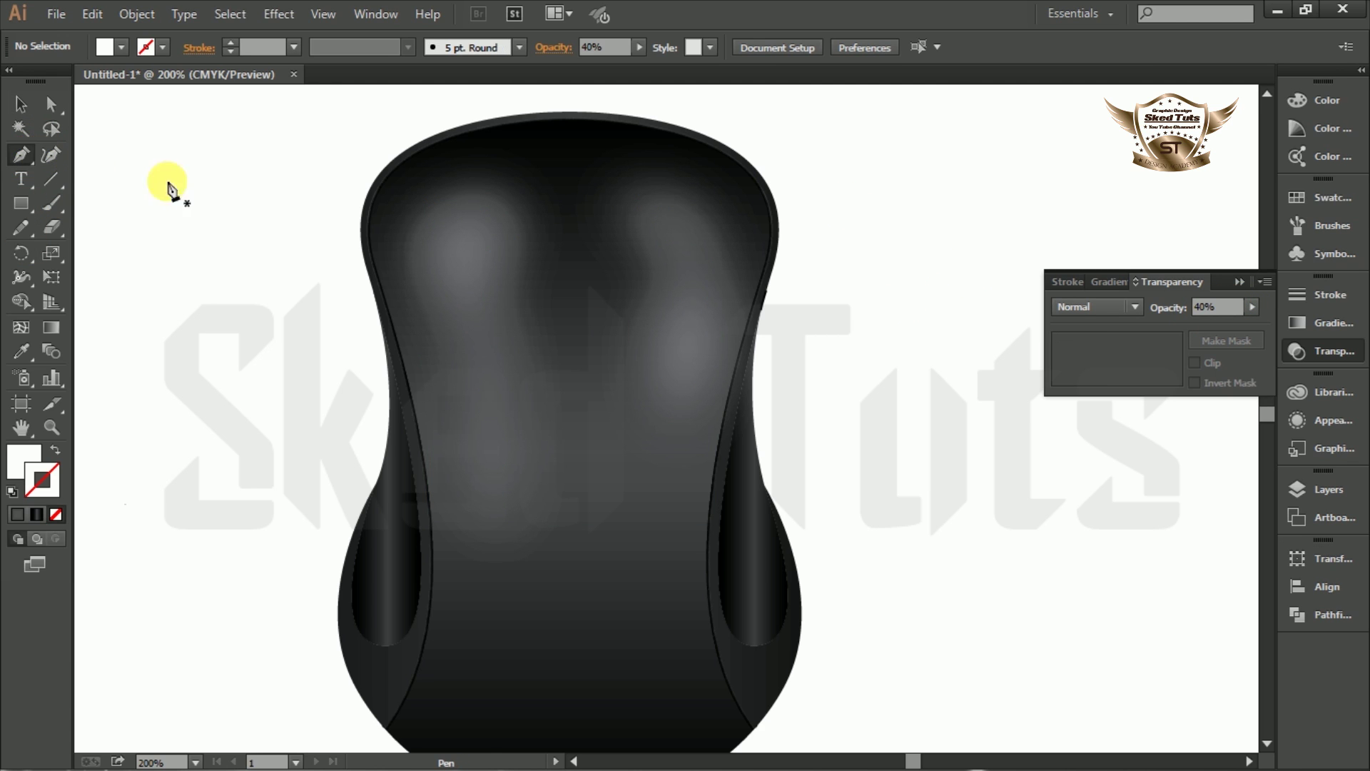
{"action": "scroll", "coordinate": [240, 253], "scroll_direction": "up", "scroll_amount": 1}
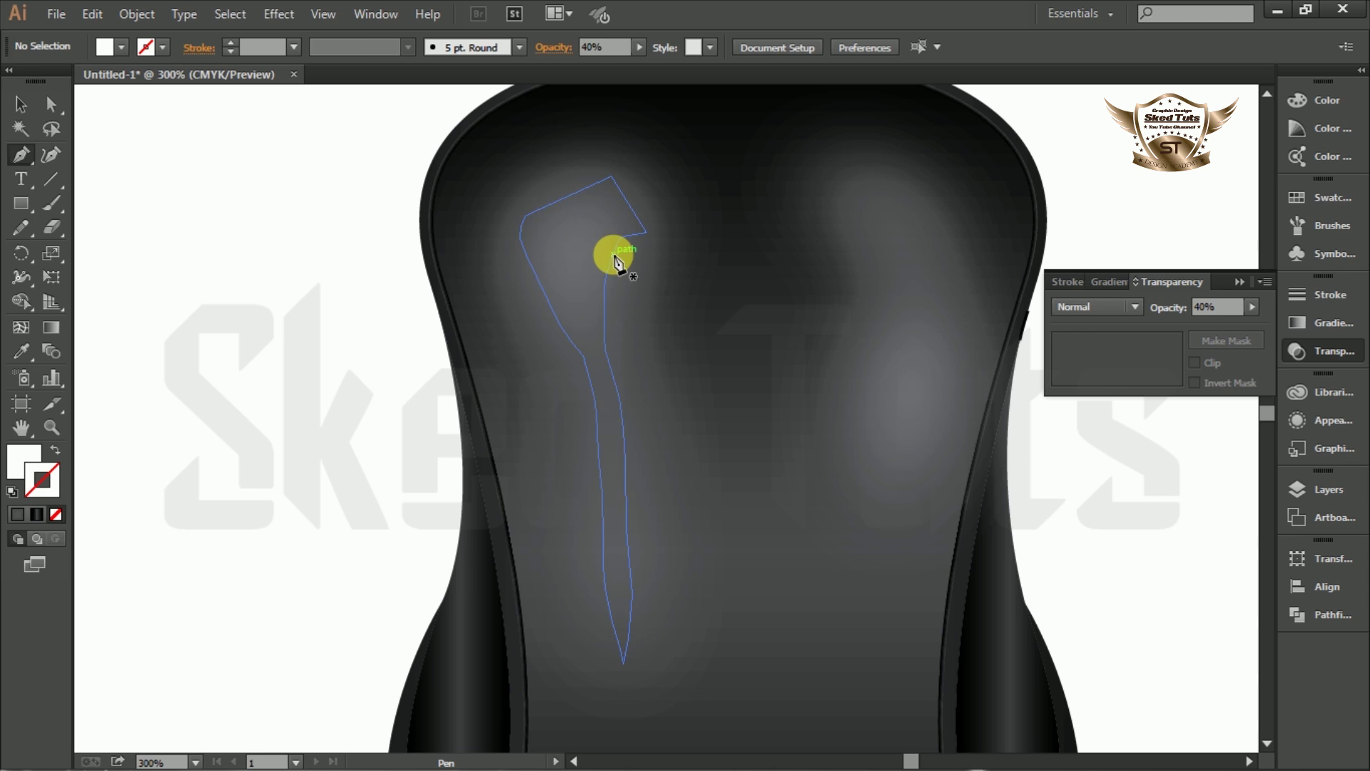
{"action": "left_click", "coordinate": [606, 249]}
{"action": "left_click", "coordinate": [594, 217]}
{"action": "left_click", "coordinate": [566, 230]}
{"action": "left_click", "coordinate": [556, 267]}
{"action": "left_click", "coordinate": [564, 330]}
{"action": "left_click", "coordinate": [601, 407]}
{"action": "left_click", "coordinate": [606, 367]}
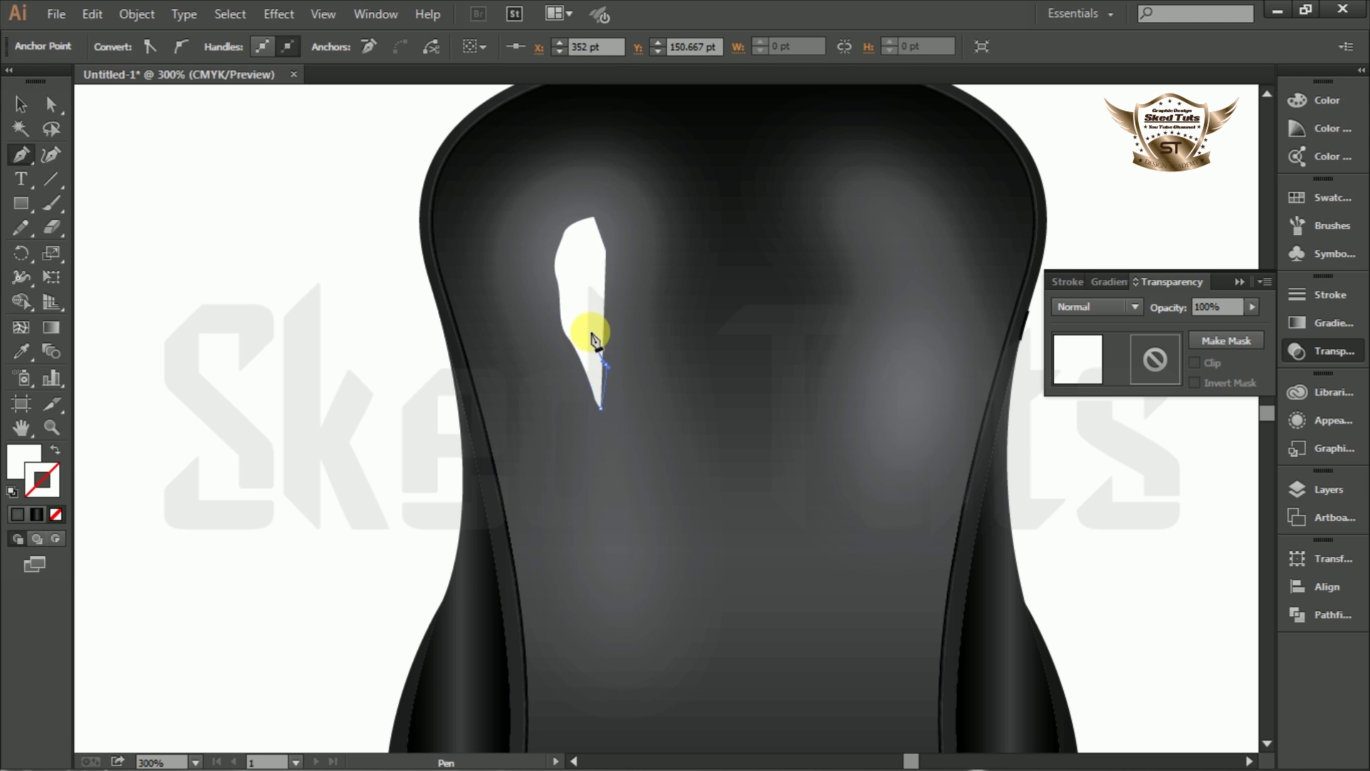
{"action": "left_click", "coordinate": [581, 301]}
{"action": "left_click", "coordinate": [581, 264]}
{"action": "left_click", "coordinate": [606, 251]}
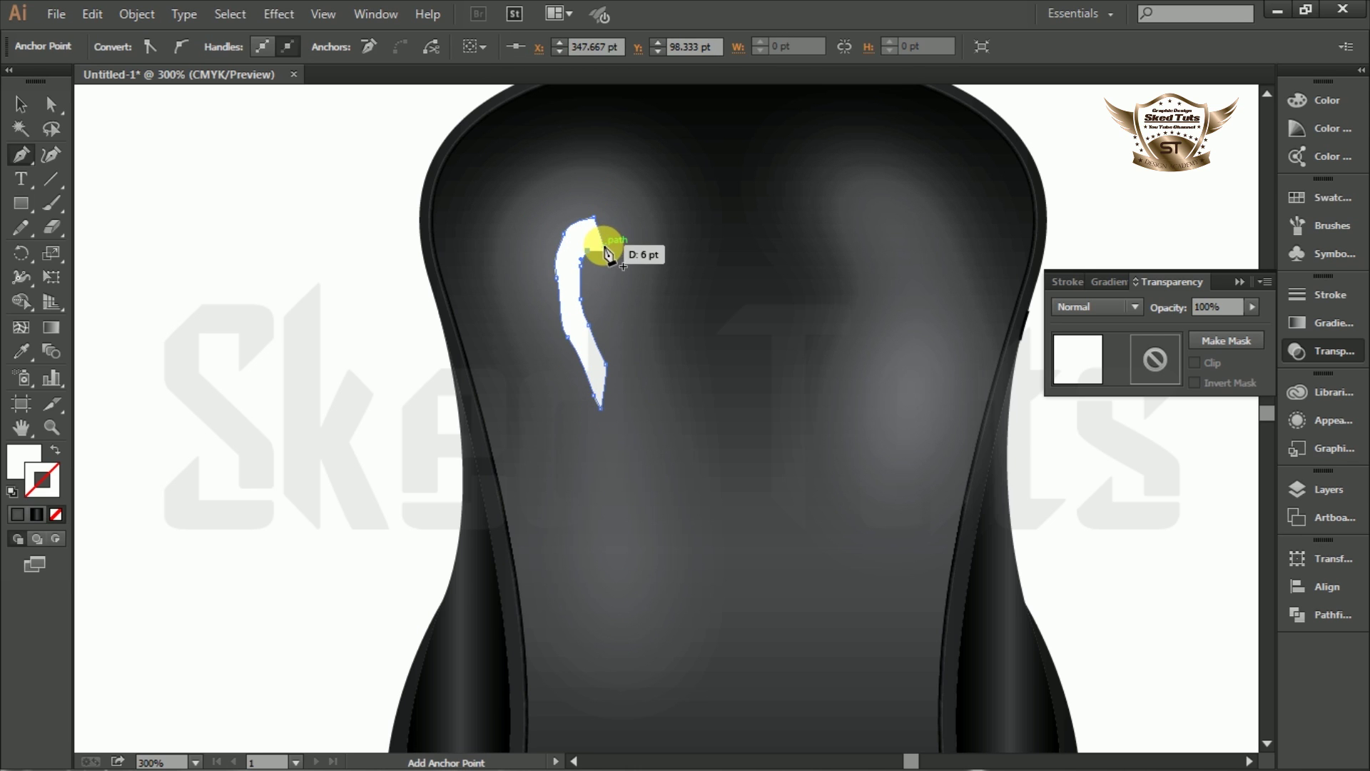
{"action": "left_click", "coordinate": [606, 252]}
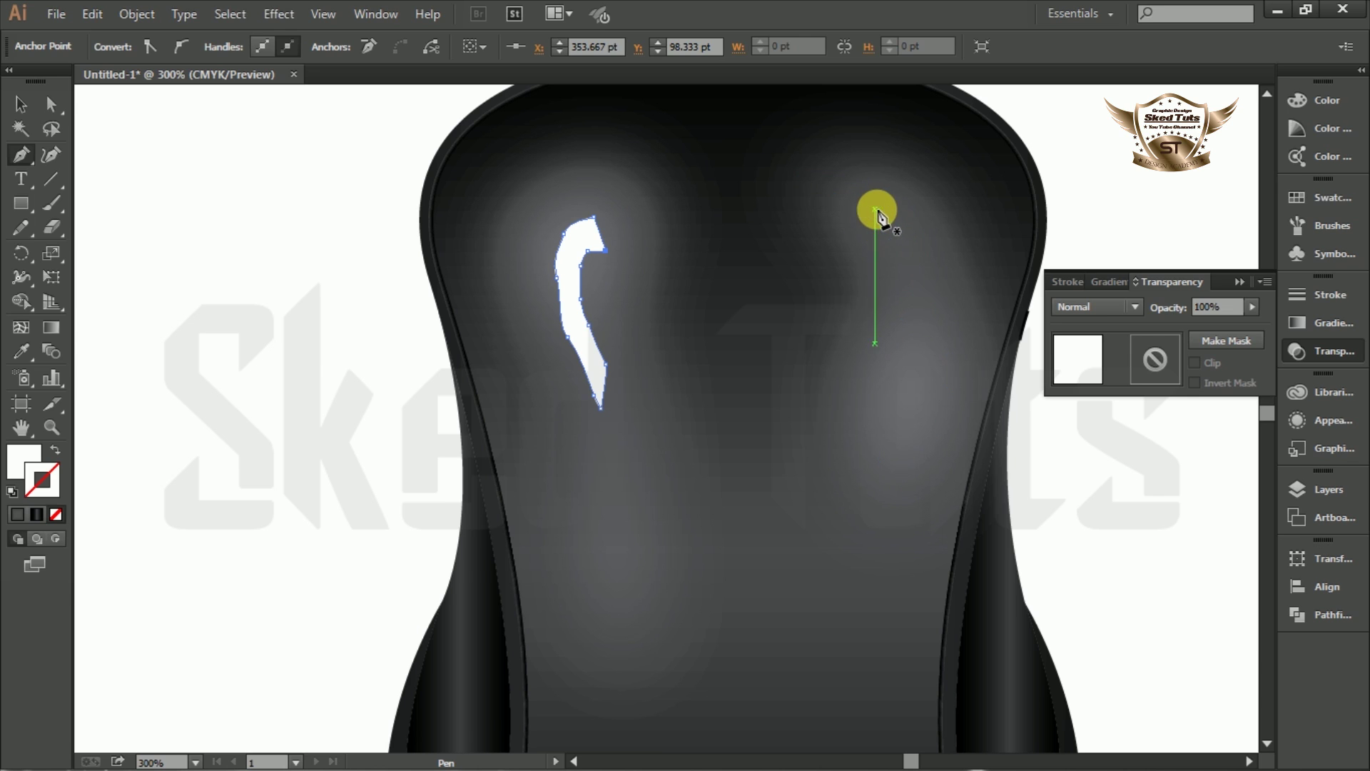
- Draw a smaller closed white highlight shape with the Pen tool inside the blurred right highlight
{"action": "left_click", "coordinate": [882, 209]}
{"action": "left_click", "coordinate": [920, 217]}
{"action": "left_click", "coordinate": [951, 334]}
{"action": "left_click", "coordinate": [926, 354]}
{"action": "left_click", "coordinate": [895, 331]}
{"action": "left_click", "coordinate": [885, 282]}
{"action": "left_click", "coordinate": [898, 253]}
{"action": "left_click", "coordinate": [883, 211]}
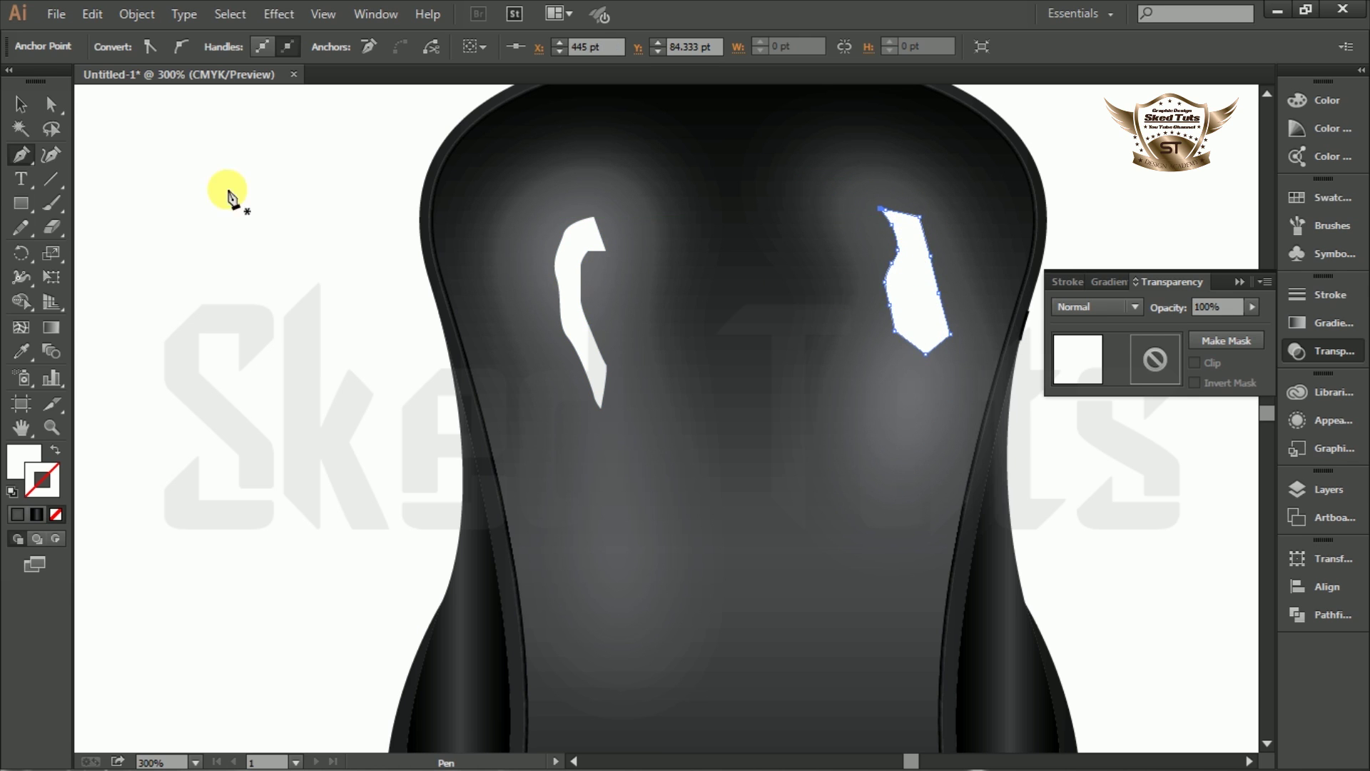
- Select both small white highlight shapes and soften them with a Gaussian Blur of smaller radius than the larger highlights
{"action": "left_click", "coordinate": [13, 105]}
{"action": "left_click", "coordinate": [927, 239]}
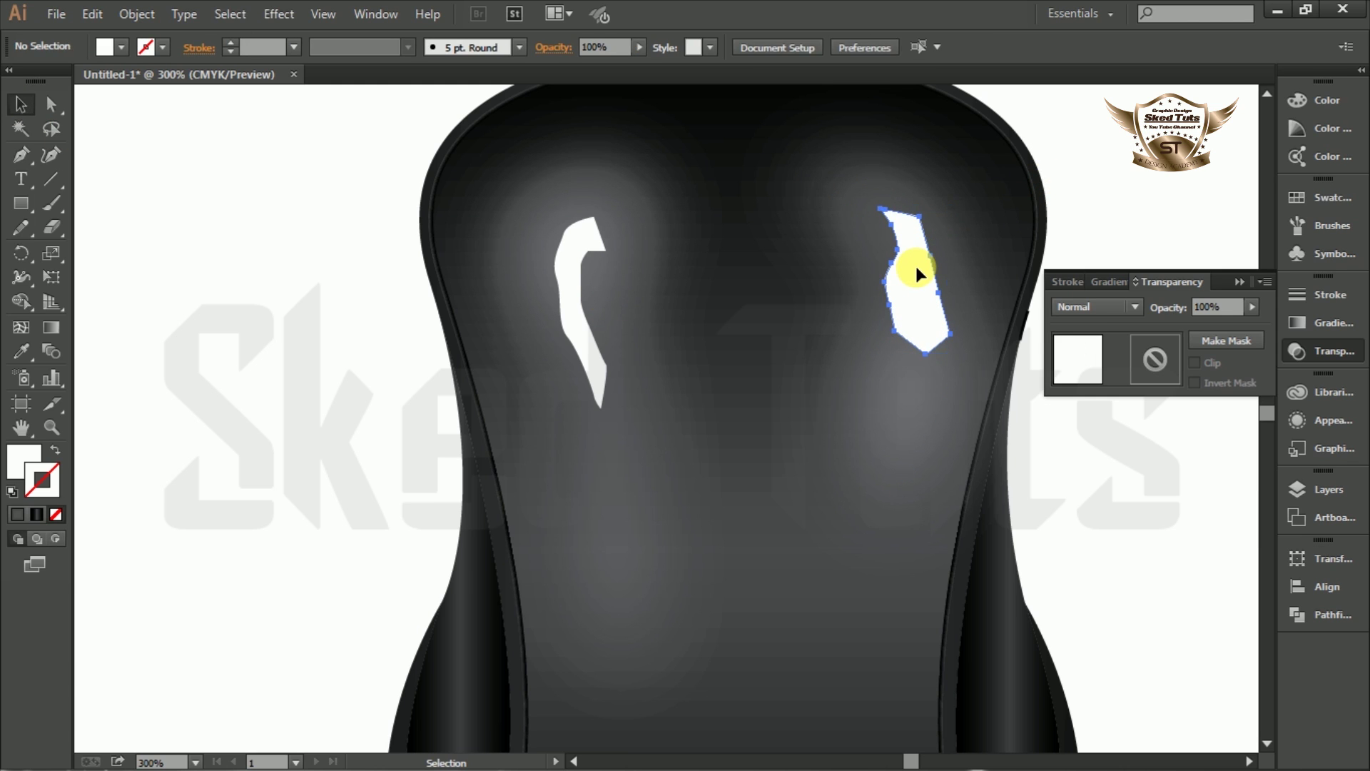
{"action": "left_click", "coordinate": [579, 267], "text": "shift"}
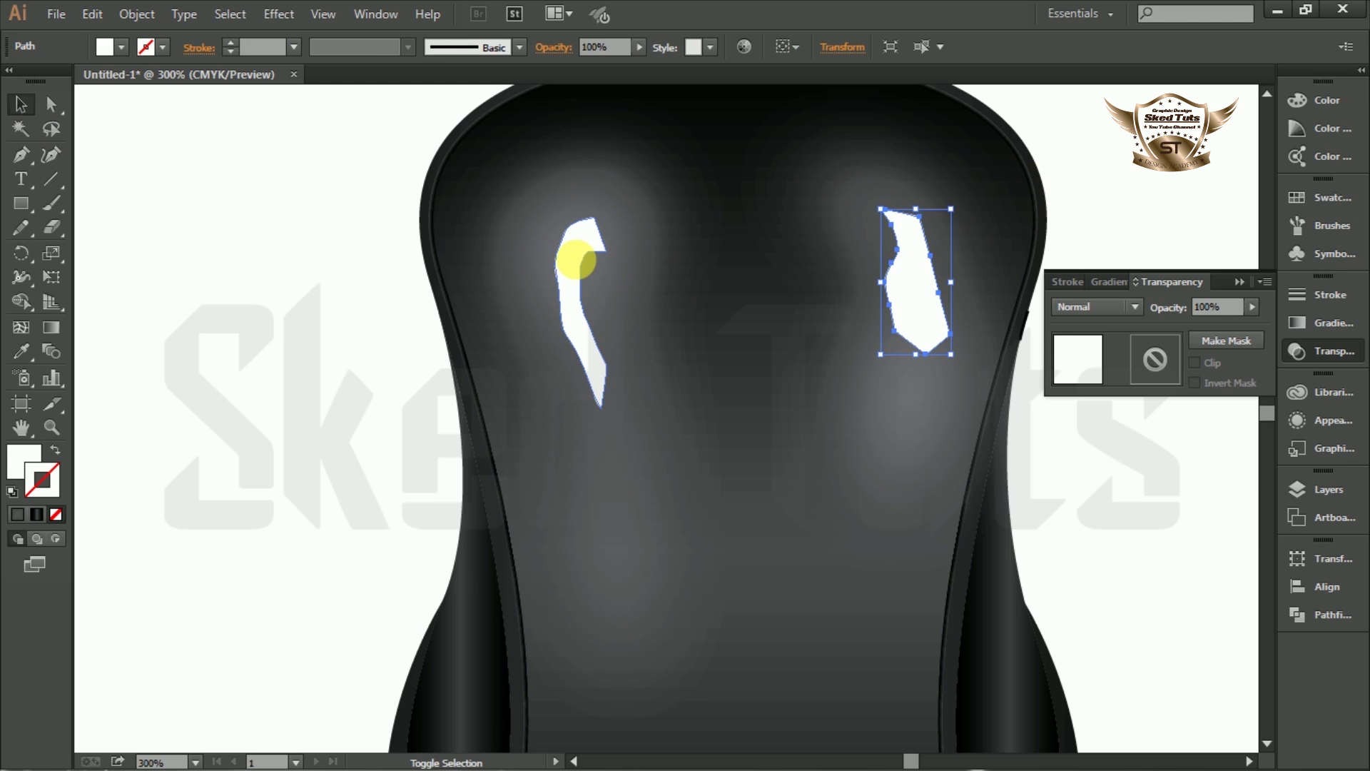
{"action": "left_click", "coordinate": [279, 14]}
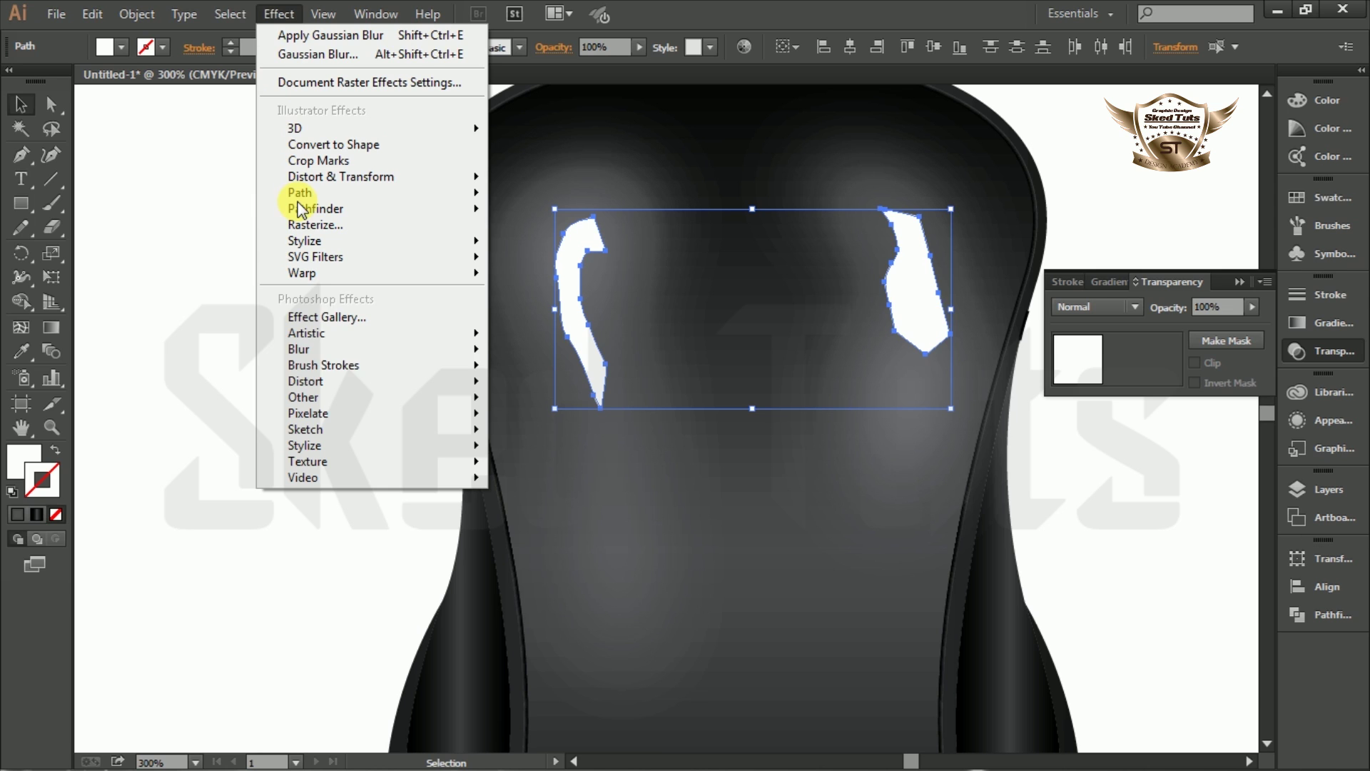
{"action": "mouse_move", "coordinate": [343, 348]}
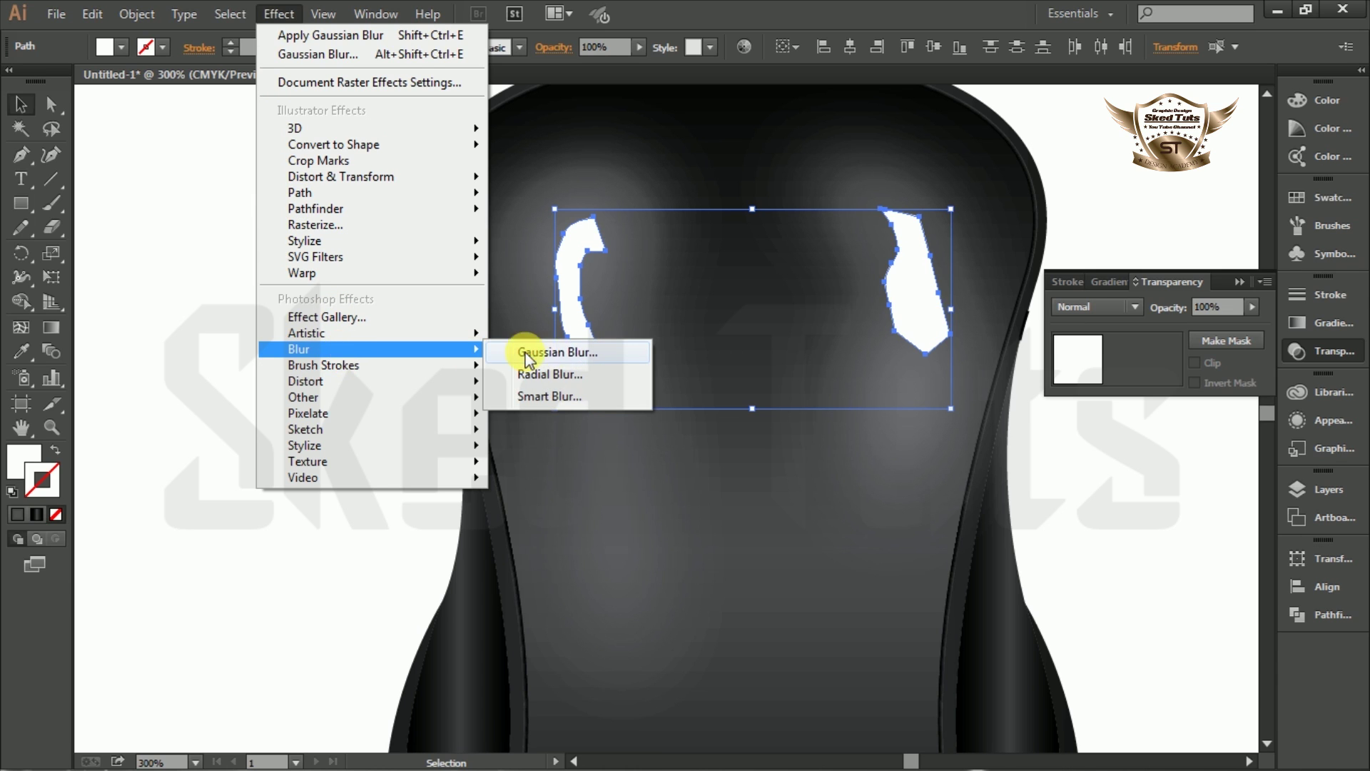
{"action": "left_click", "coordinate": [566, 351]}
{"action": "left_click", "coordinate": [839, 325]}
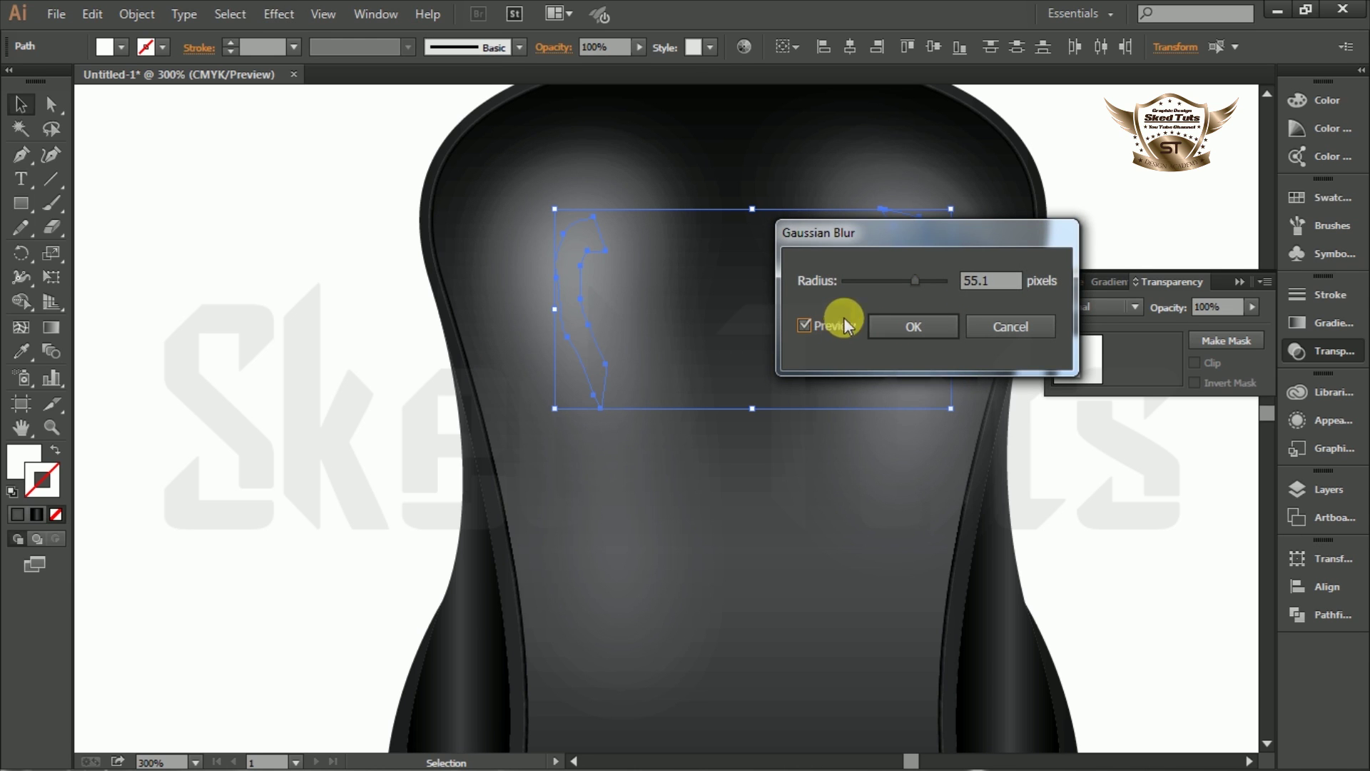
{"action": "mouse_move", "coordinate": [900, 283]}
{"action": "left_mouse_down"}
{"action": "mouse_move", "coordinate": [889, 281]}
{"action": "mouse_move", "coordinate": [908, 281]}
{"action": "left_mouse_up"}
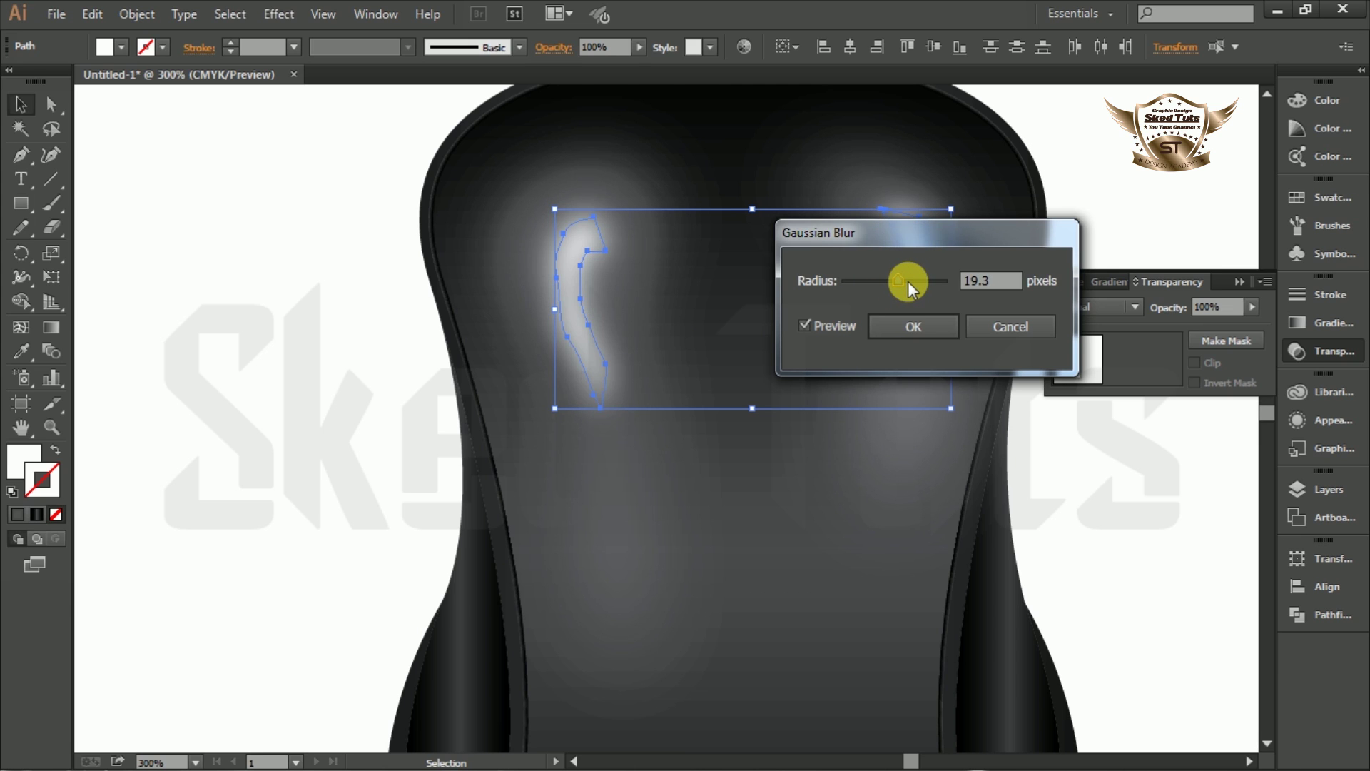
{"action": "left_click_drag", "start_coordinate": [905, 281], "coordinate": [902, 285]}
{"action": "left_click", "coordinate": [914, 326]}
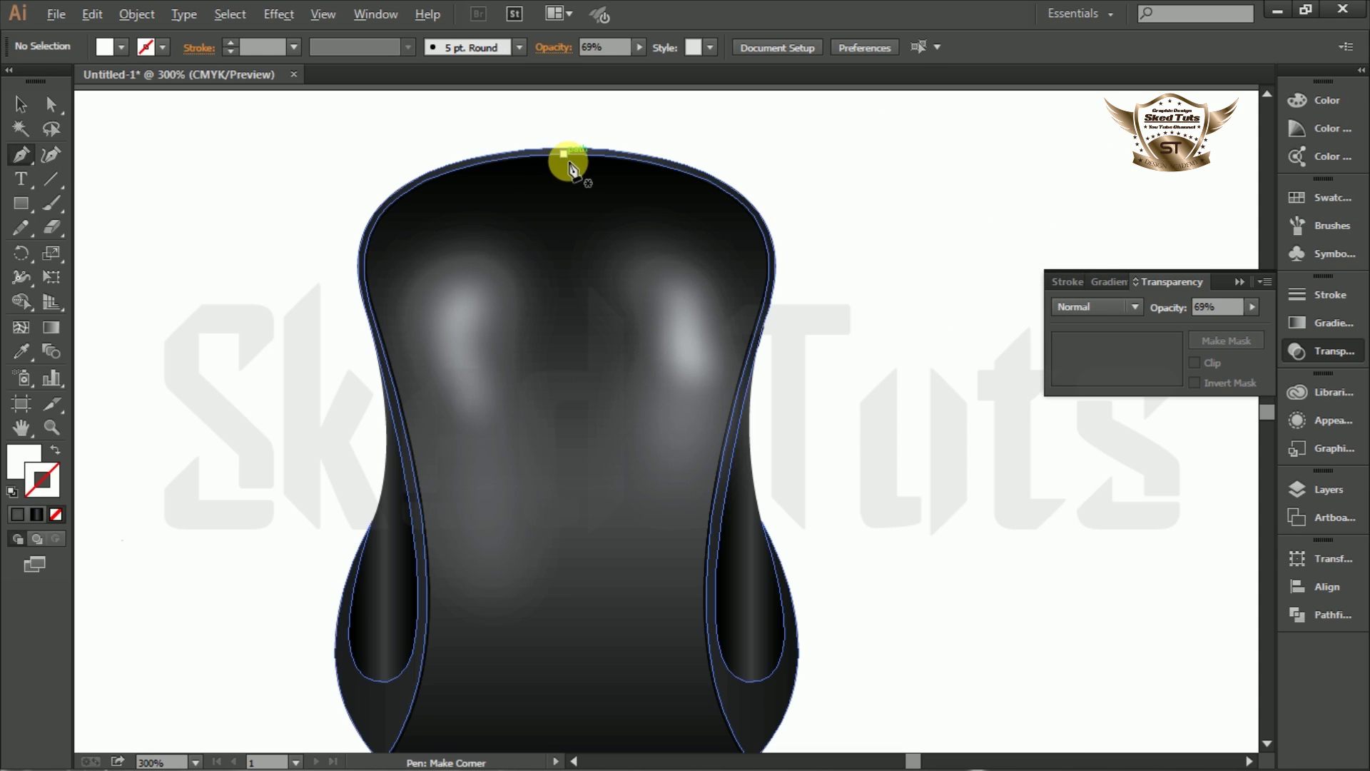
- Draw a straight vertical line with the Pen tool through the mouse's centre, from above its top edge to below its bottom edge
{"action": "scroll", "coordinate": [566, 159], "scroll_direction": "up", "scroll_amount": 1}
{"action": "left_click_drag", "start_coordinate": [567, 108], "coordinate": [581, 269]}
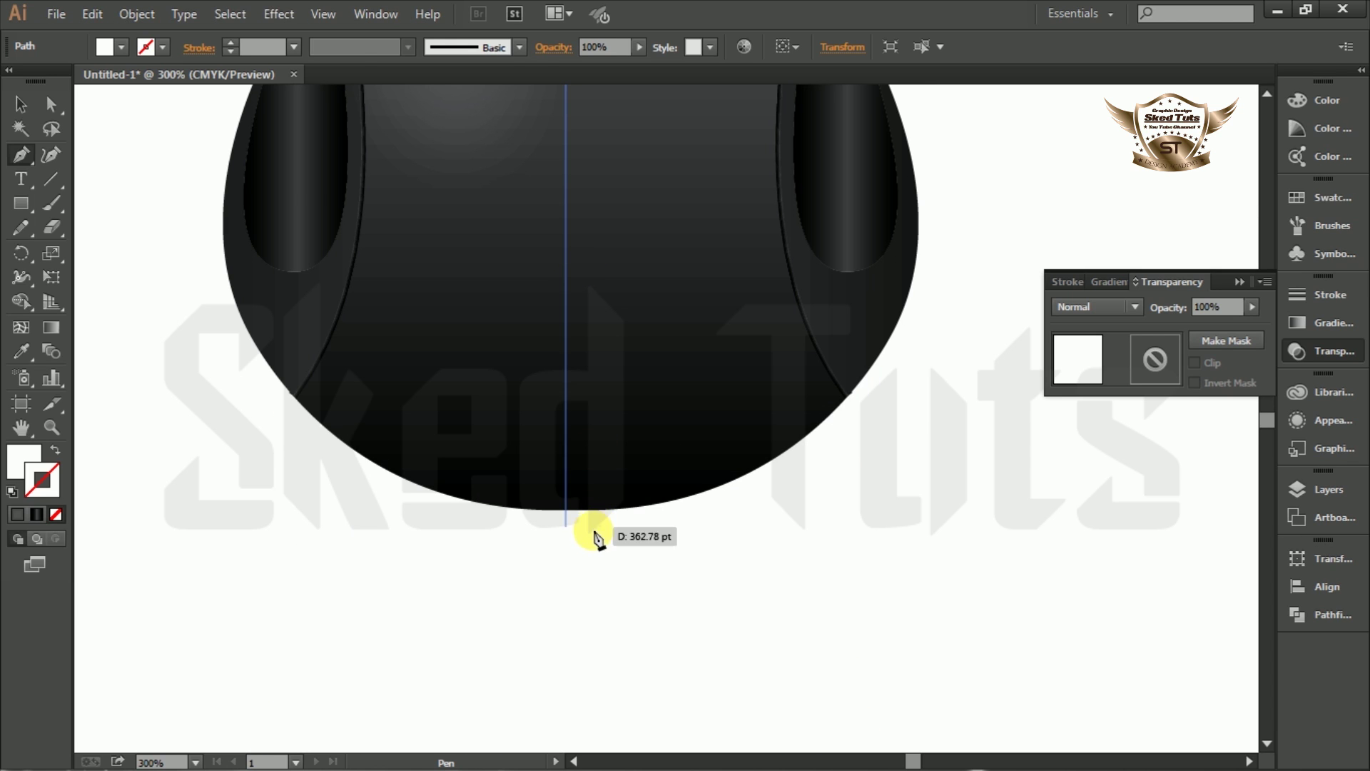
{"action": "left_click", "coordinate": [603, 560], "text": "shift"}
{"action": "scroll", "coordinate": [664, 550], "scroll_direction": "up", "scroll_amount": 3}
{"action": "scroll", "coordinate": [631, 581], "scroll_direction": "down", "scroll_amount": 5}
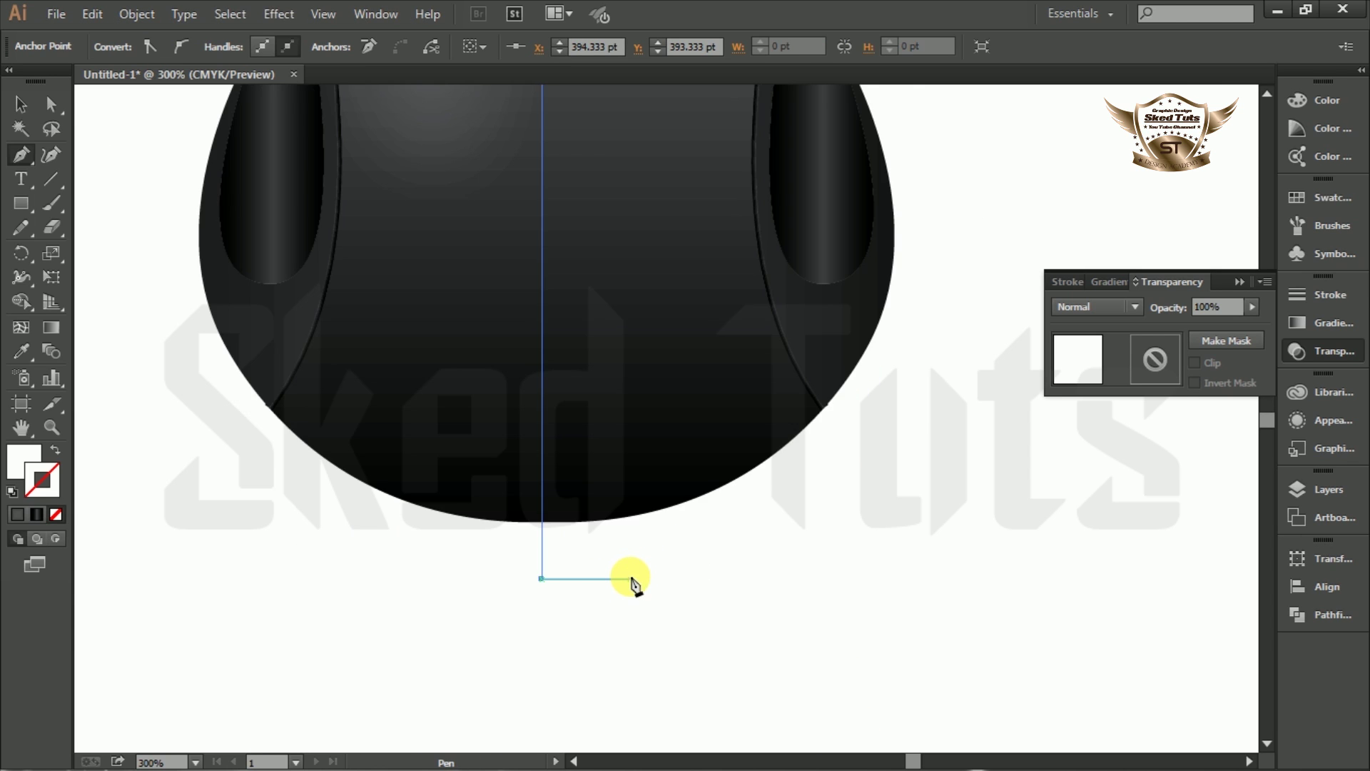
{"action": "scroll", "coordinate": [608, 264], "scroll_direction": "up", "scroll_amount": 2}
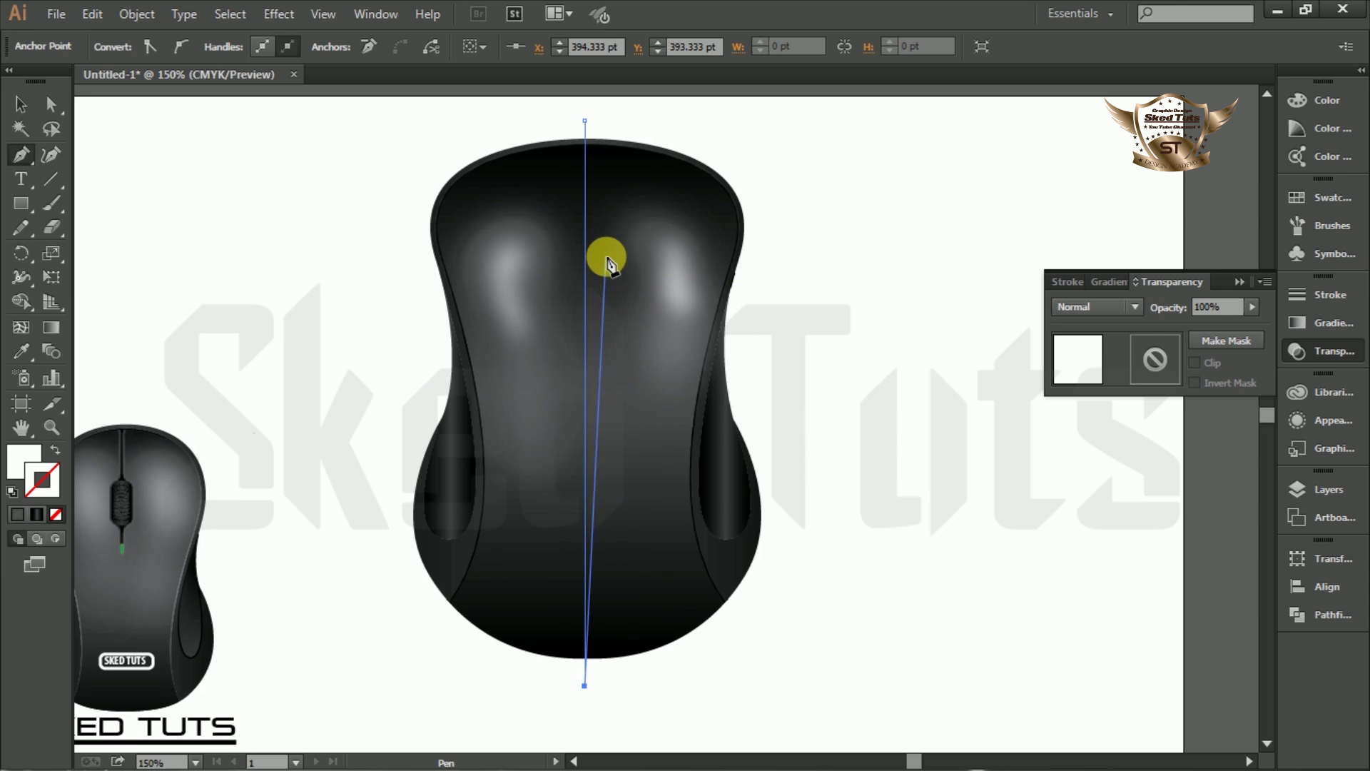
{"action": "left_click", "coordinate": [19, 105]}
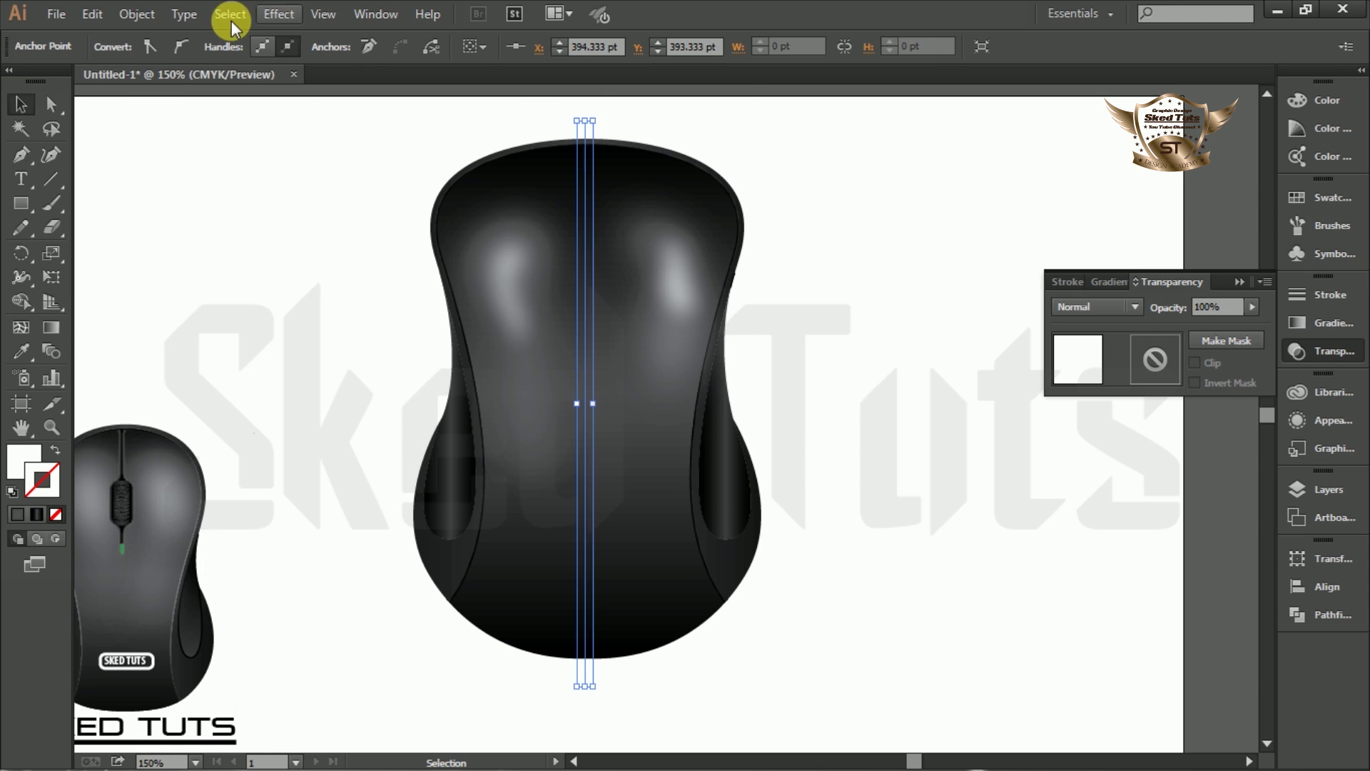
- Remove the centre line's fill and give it a 2 pt black stroke
{"action": "left_click", "coordinate": [624, 129]}
{"action": "left_click_drag", "start_coordinate": [564, 130], "coordinate": [565, 135]}
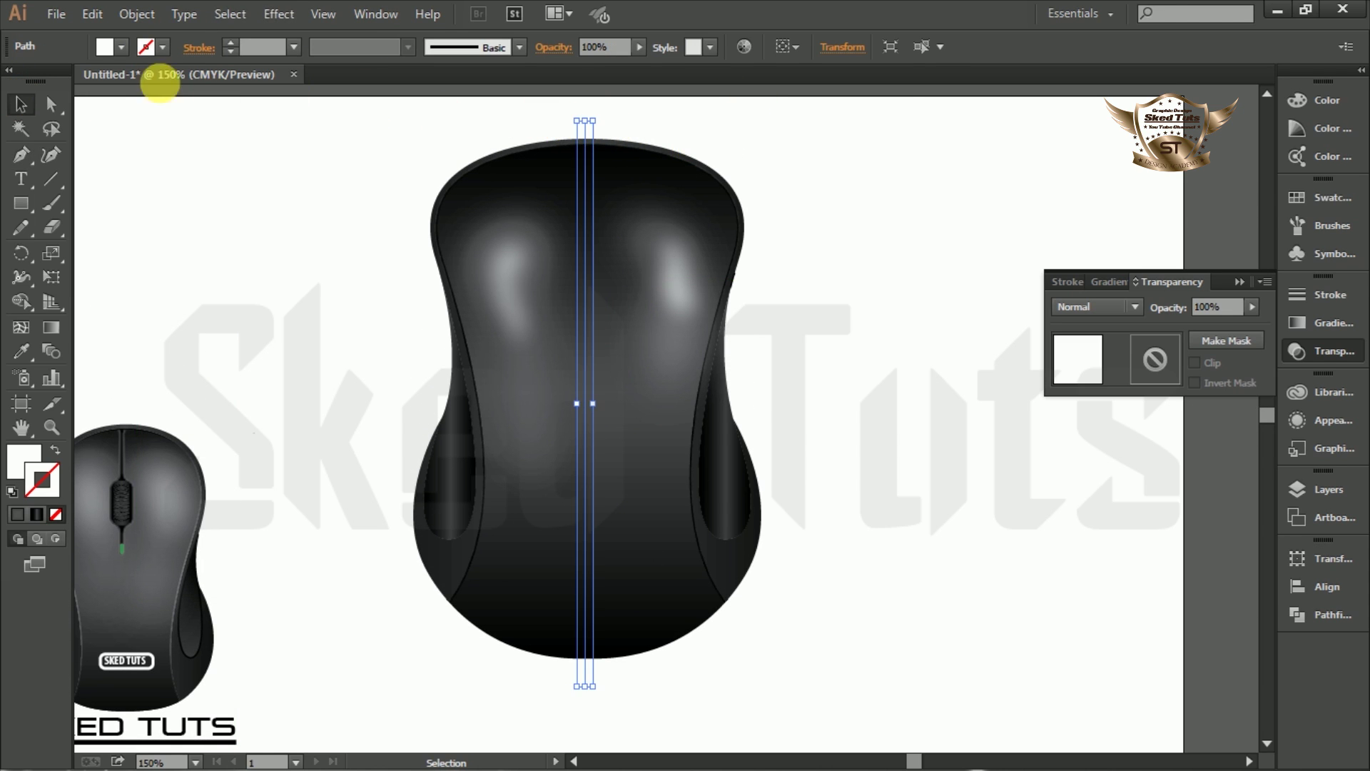
{"action": "left_click", "coordinate": [163, 47]}
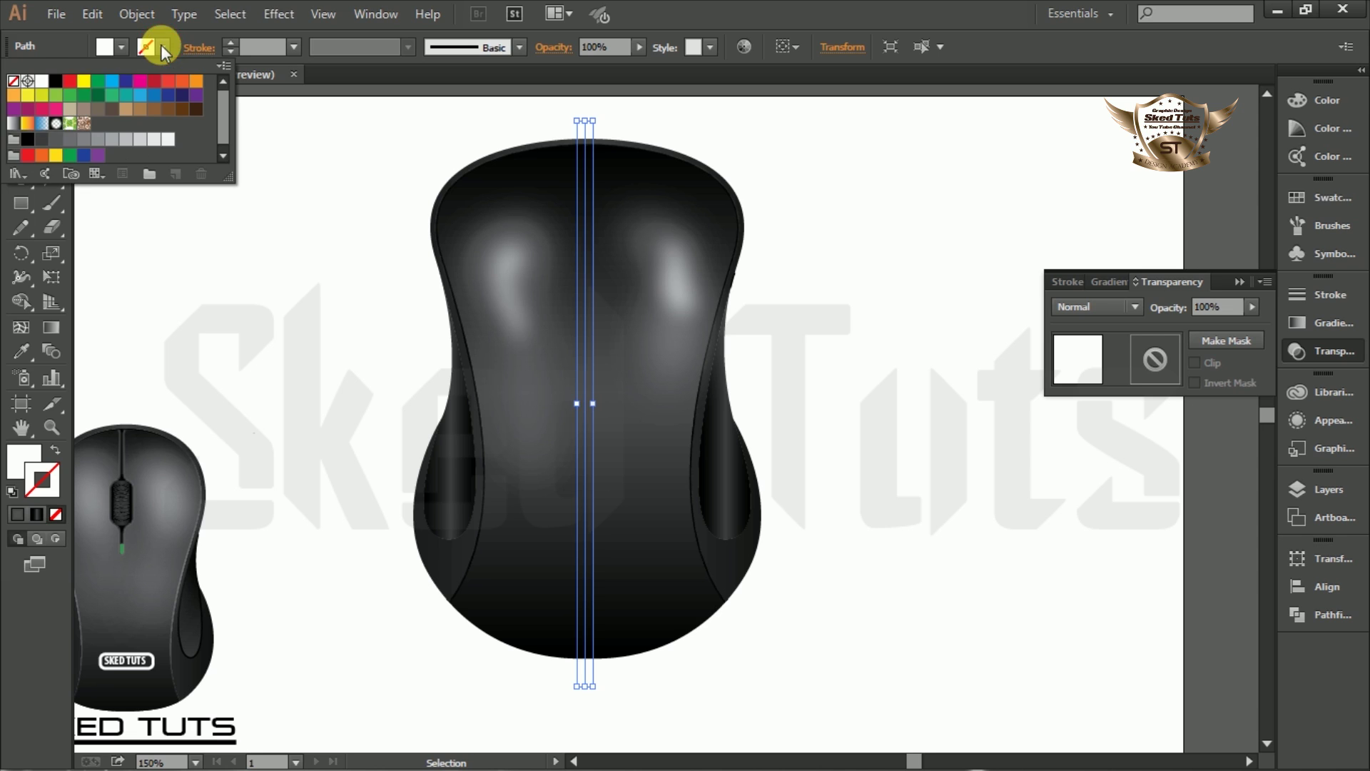
{"action": "left_click", "coordinate": [58, 83]}
{"action": "left_click", "coordinate": [121, 45]}
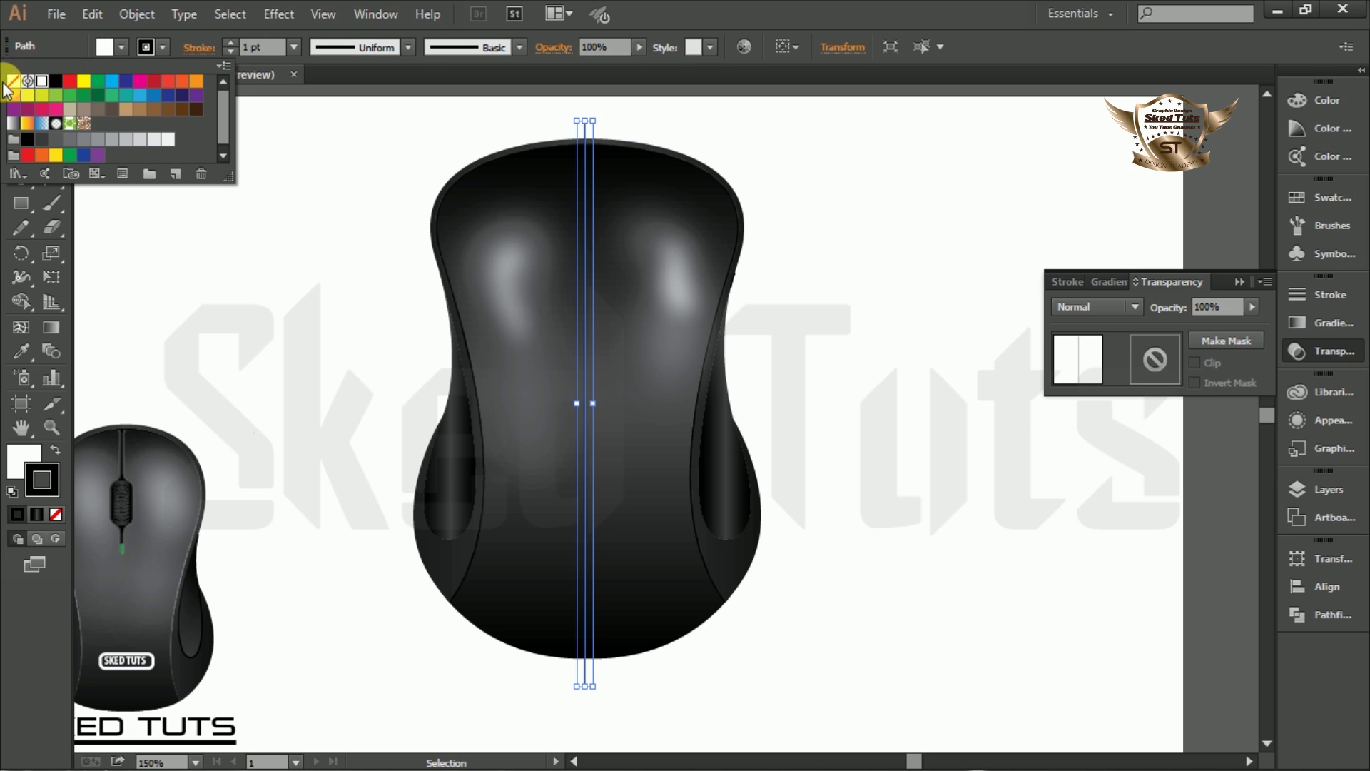
{"action": "left_click", "coordinate": [13, 84]}
{"action": "left_click", "coordinate": [293, 46]}
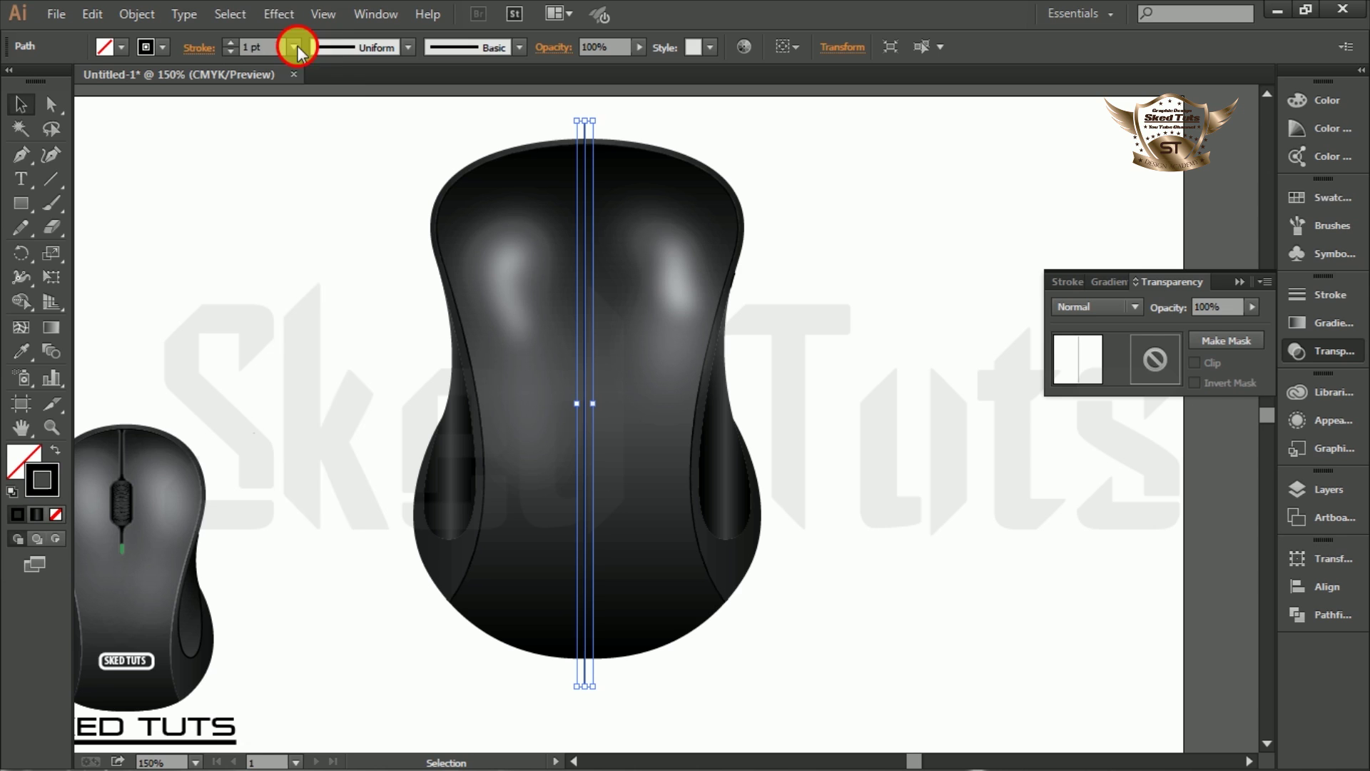
{"action": "left_click", "coordinate": [319, 155]}
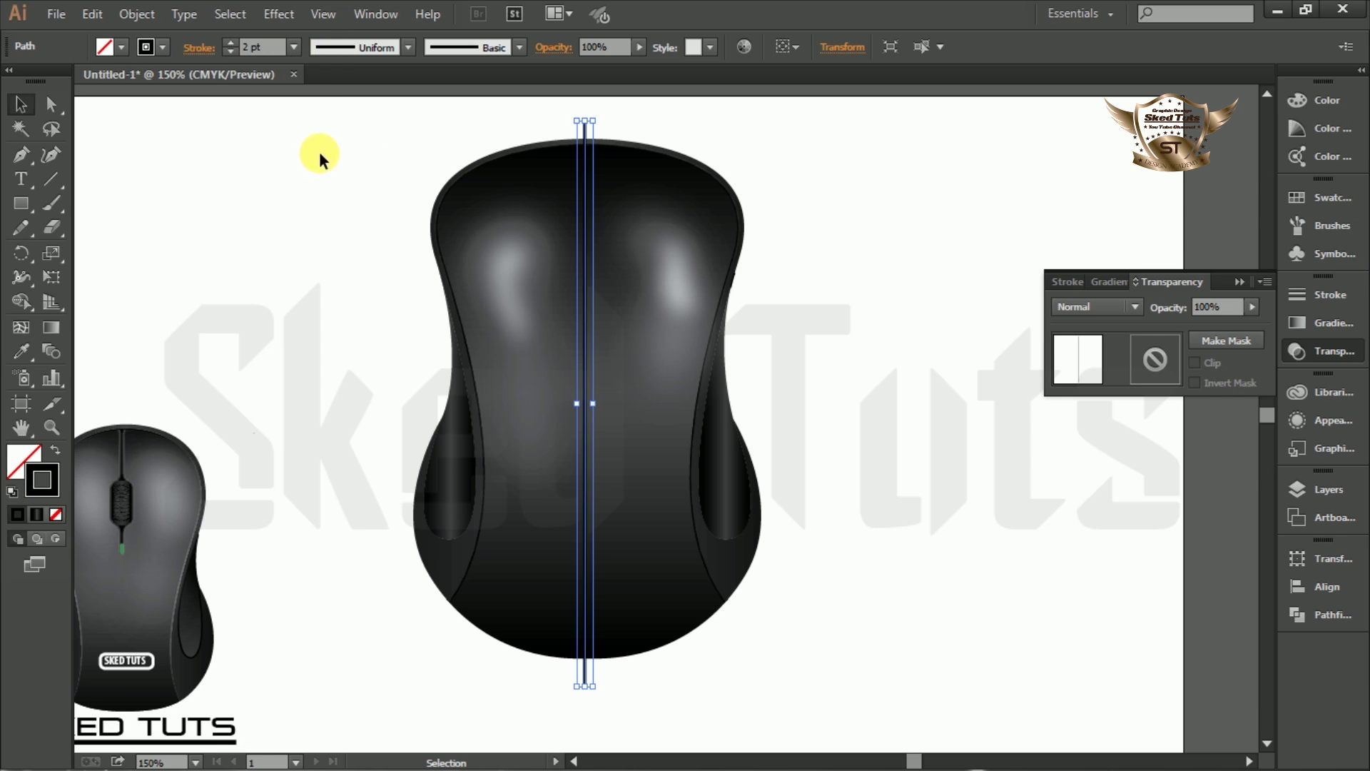
- Change the centre line's stroke colour to light blue and deselect the line
{"action": "left_click", "coordinate": [163, 47]}
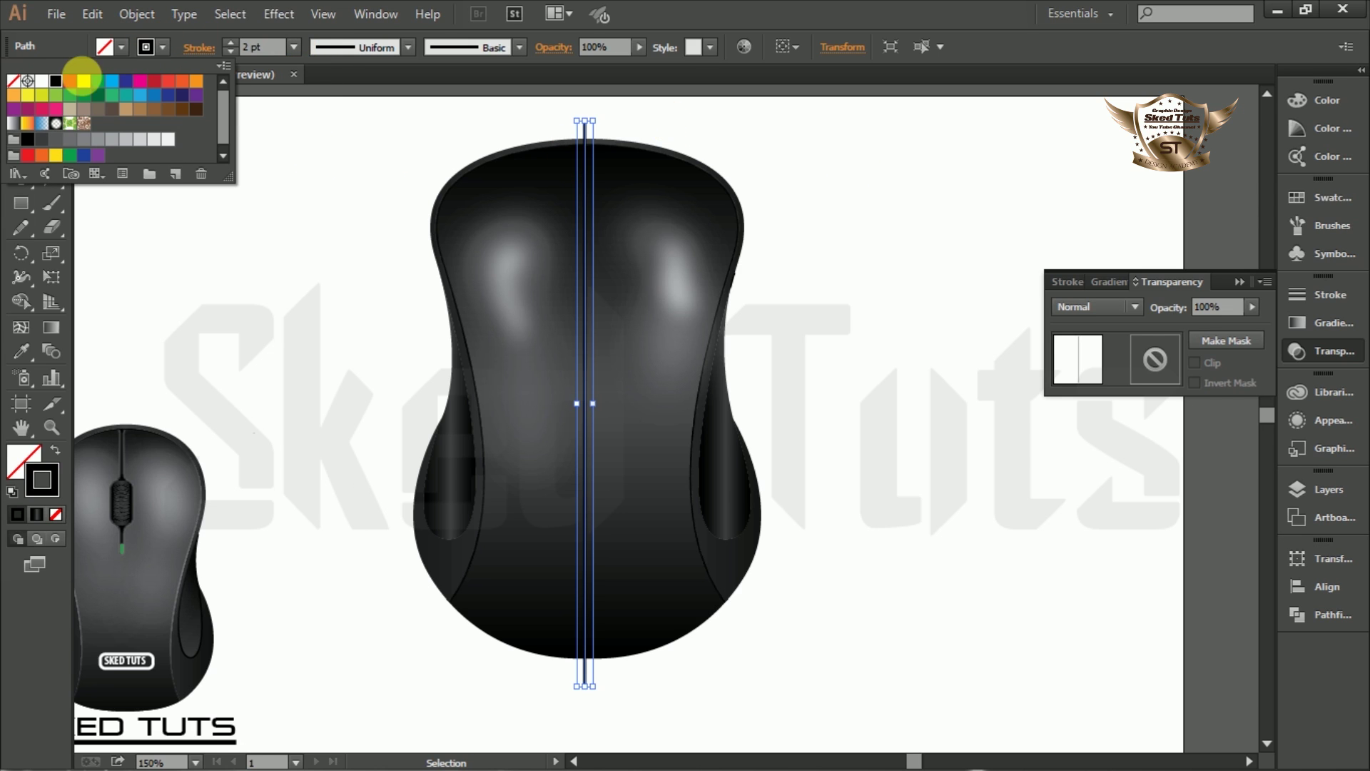
{"action": "left_click", "coordinate": [120, 92]}
{"action": "left_click", "coordinate": [854, 187]}
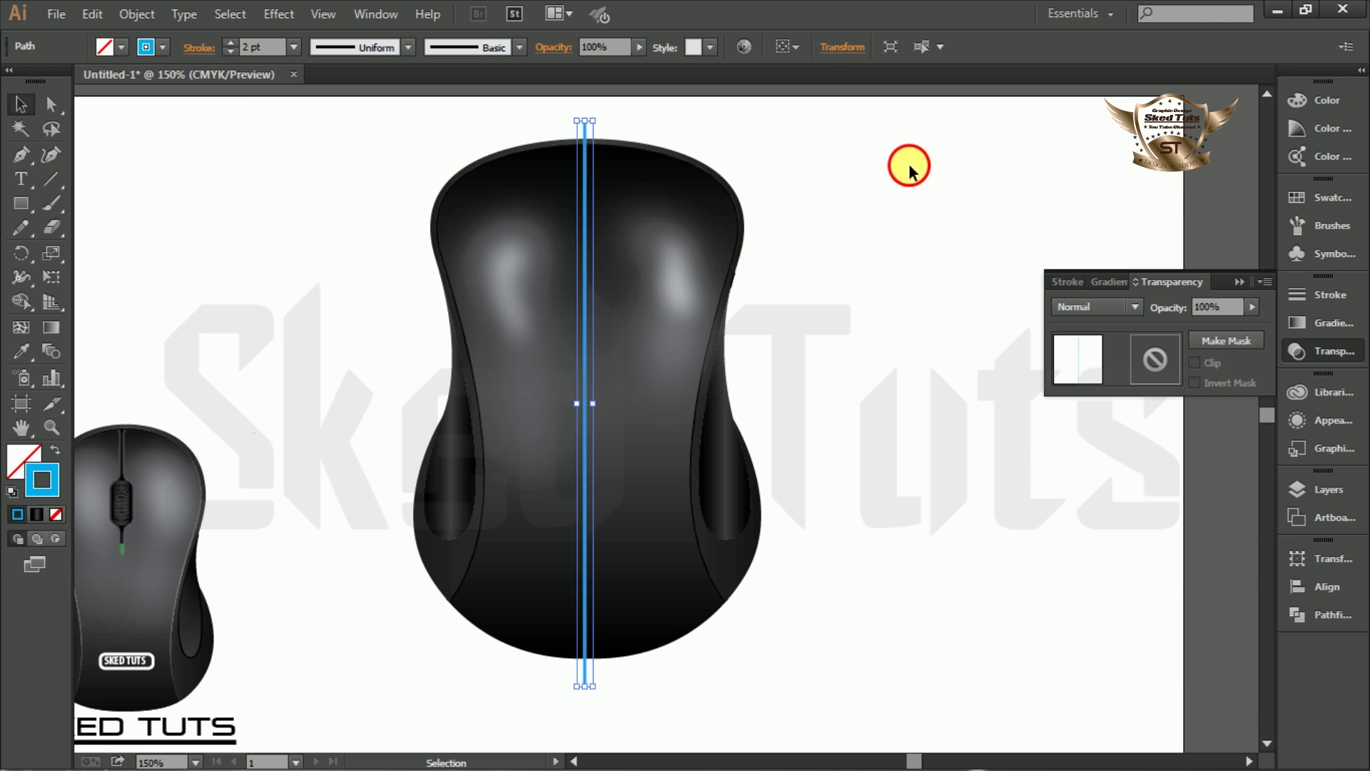
{"action": "left_click", "coordinate": [905, 162]}
- Draw the left half of the scroll-wheel outline with the Pen tool, from the mouse's top edge down to the centre line
{"action": "scroll", "coordinate": [626, 140], "scroll_direction": "up", "scroll_amount": 3}
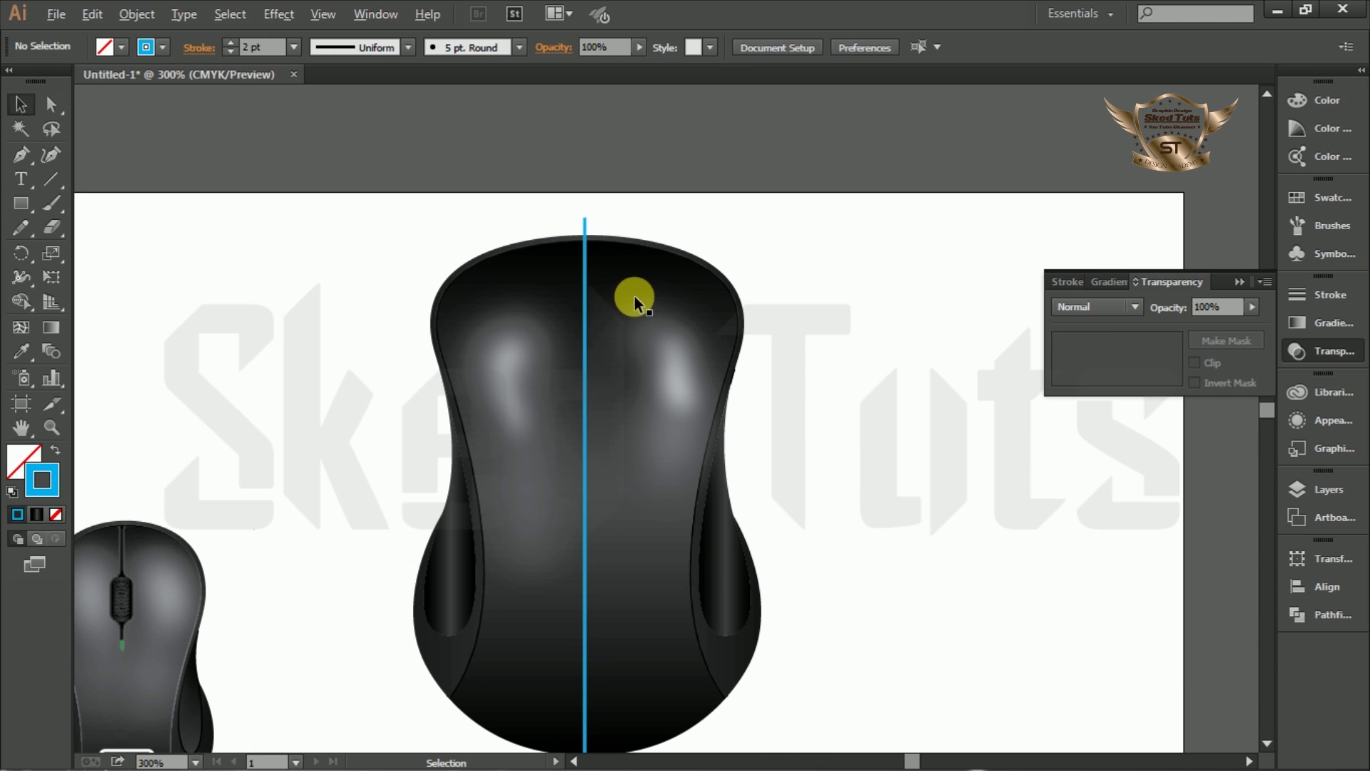
{"action": "scroll", "coordinate": [635, 297], "scroll_direction": "up", "scroll_amount": 2, "text": "alt"}
{"action": "key", "text": "ctrl+minus"}
{"action": "key", "text": "ctrl+minus"}
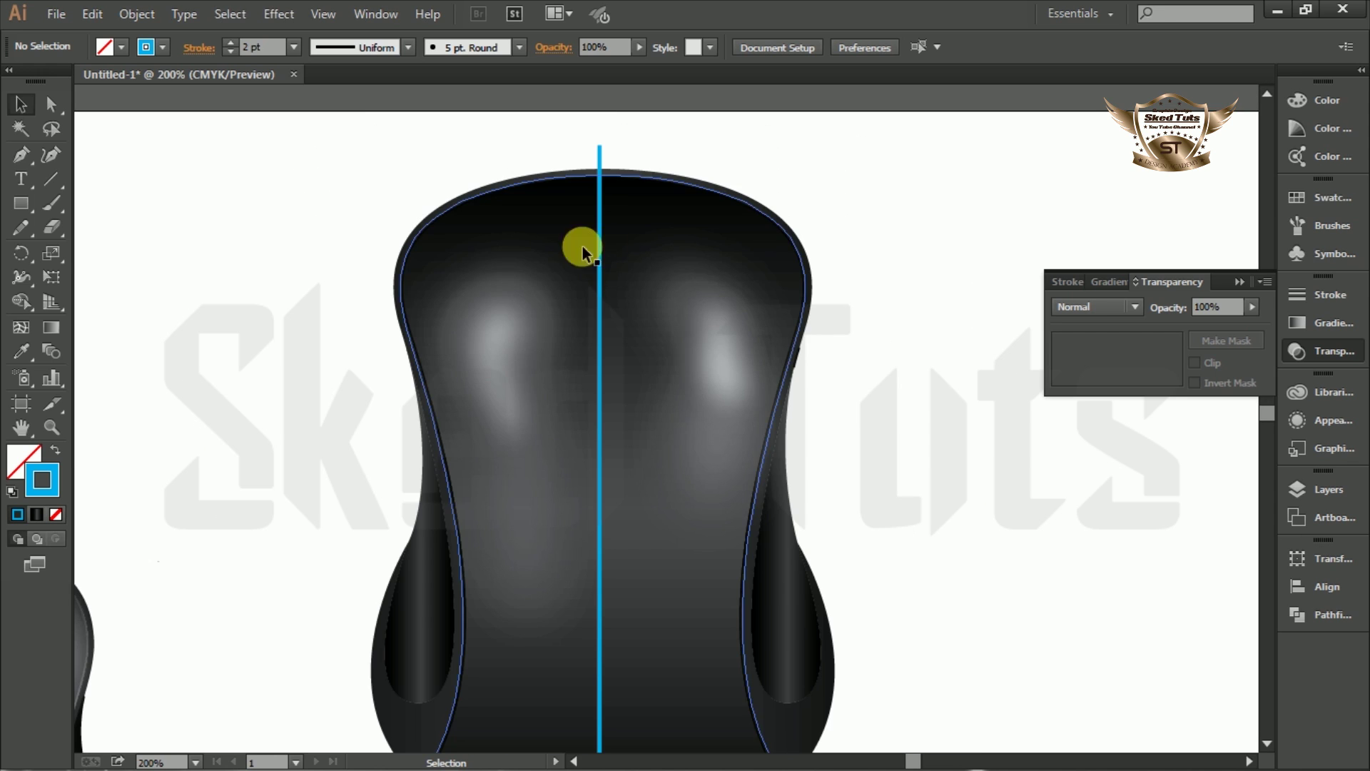
{"action": "left_click", "coordinate": [20, 154]}
{"action": "left_click", "coordinate": [569, 177]}
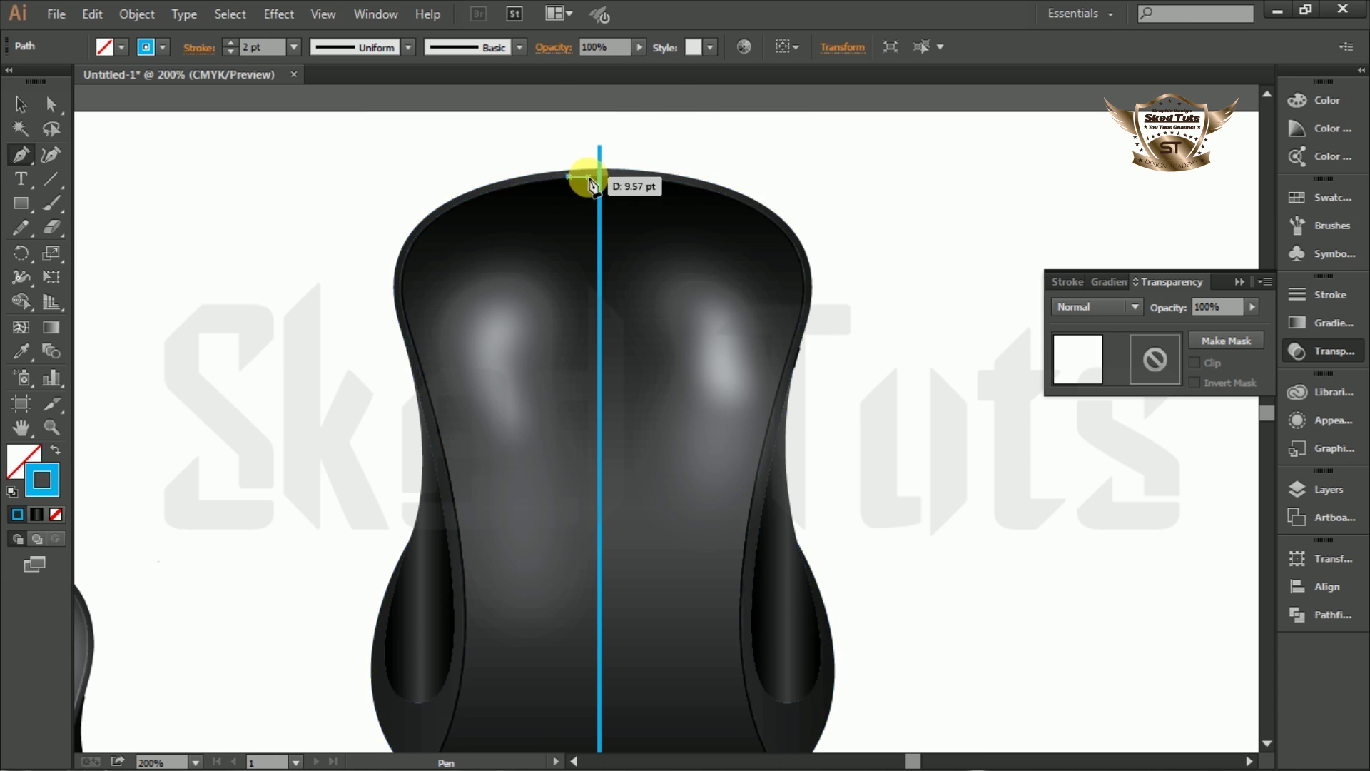
{"action": "left_click", "coordinate": [586, 176]}
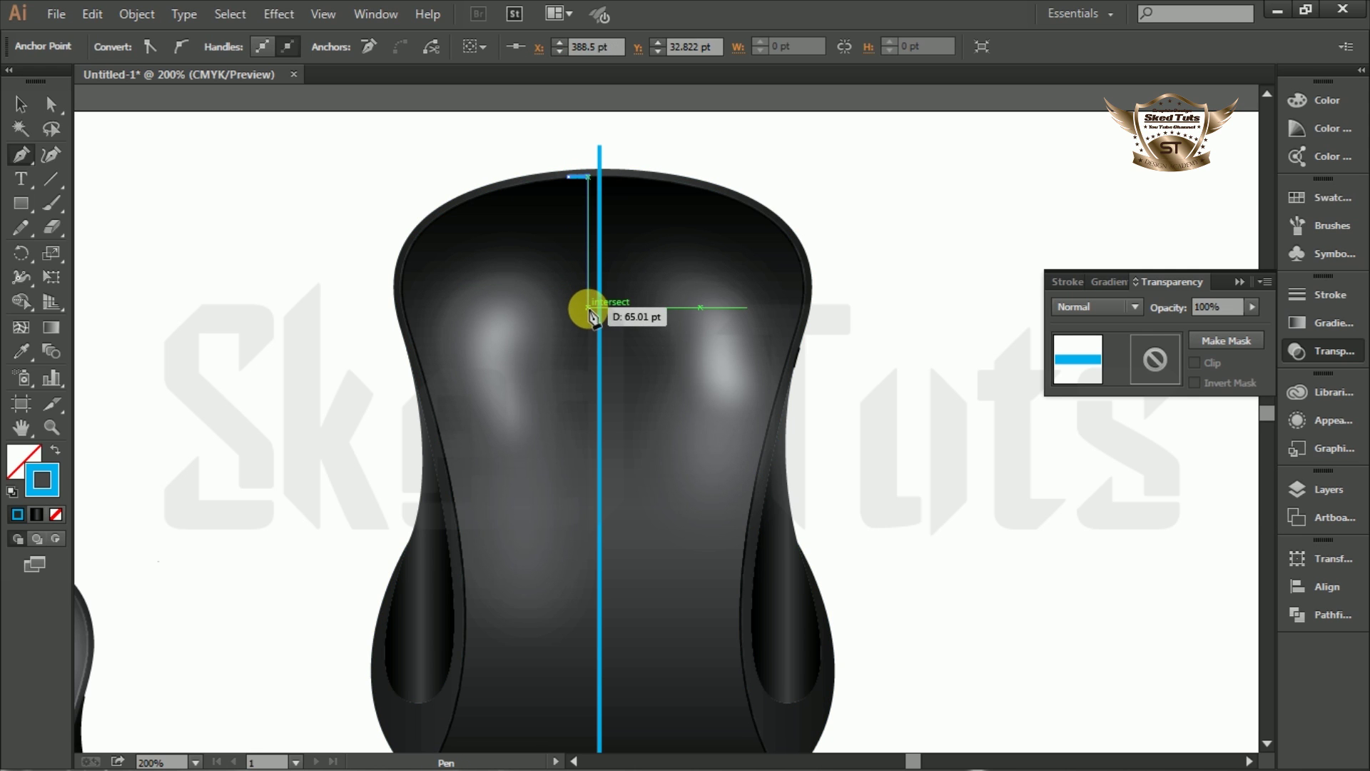
{"action": "left_click", "coordinate": [587, 308]}
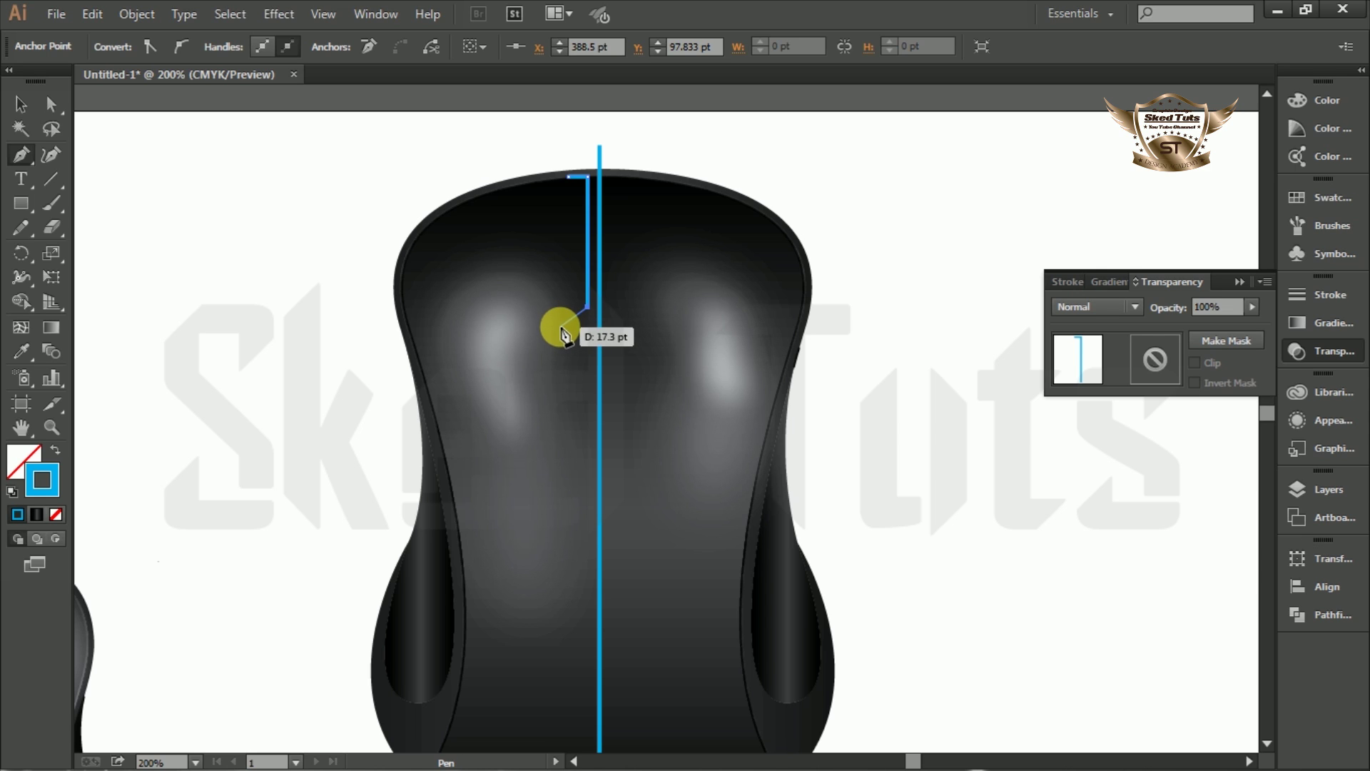
{"action": "left_click", "coordinate": [559, 326]}
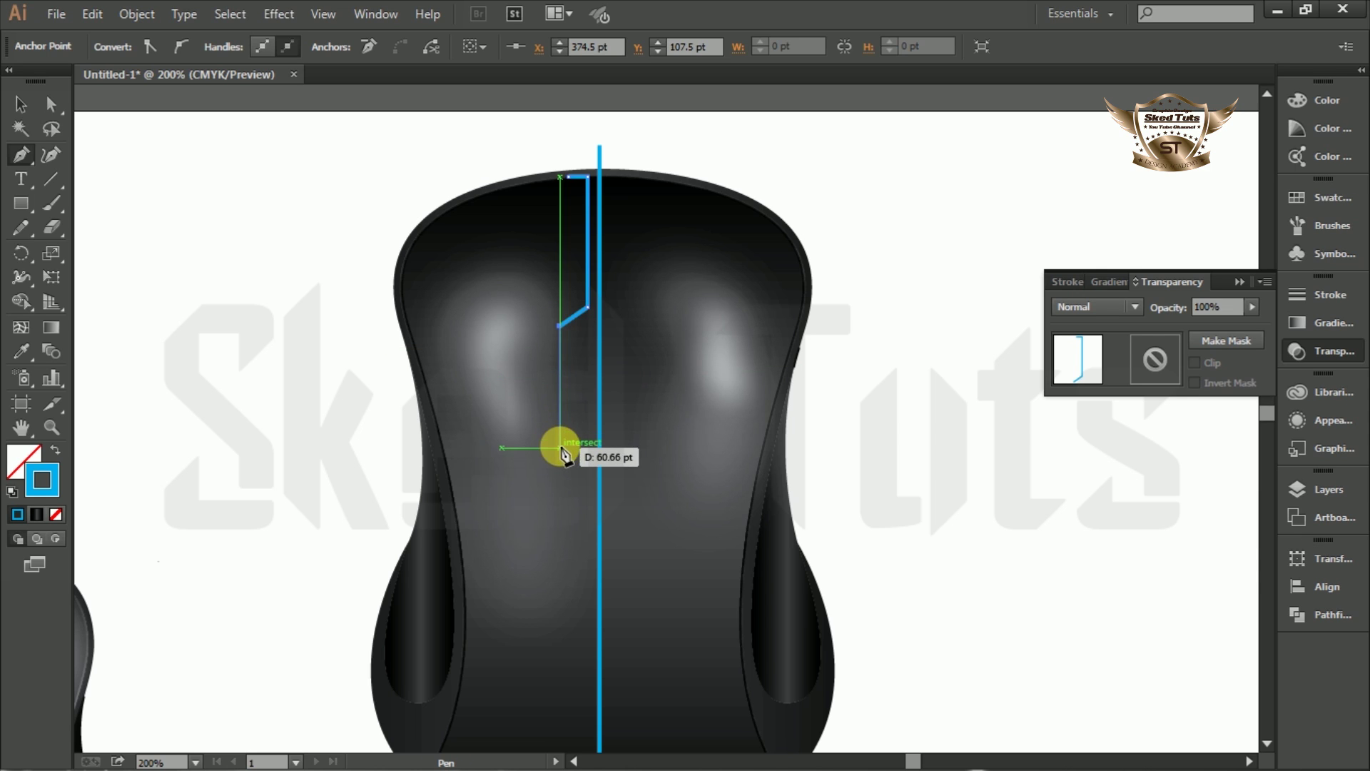
{"action": "left_click", "coordinate": [559, 433]}
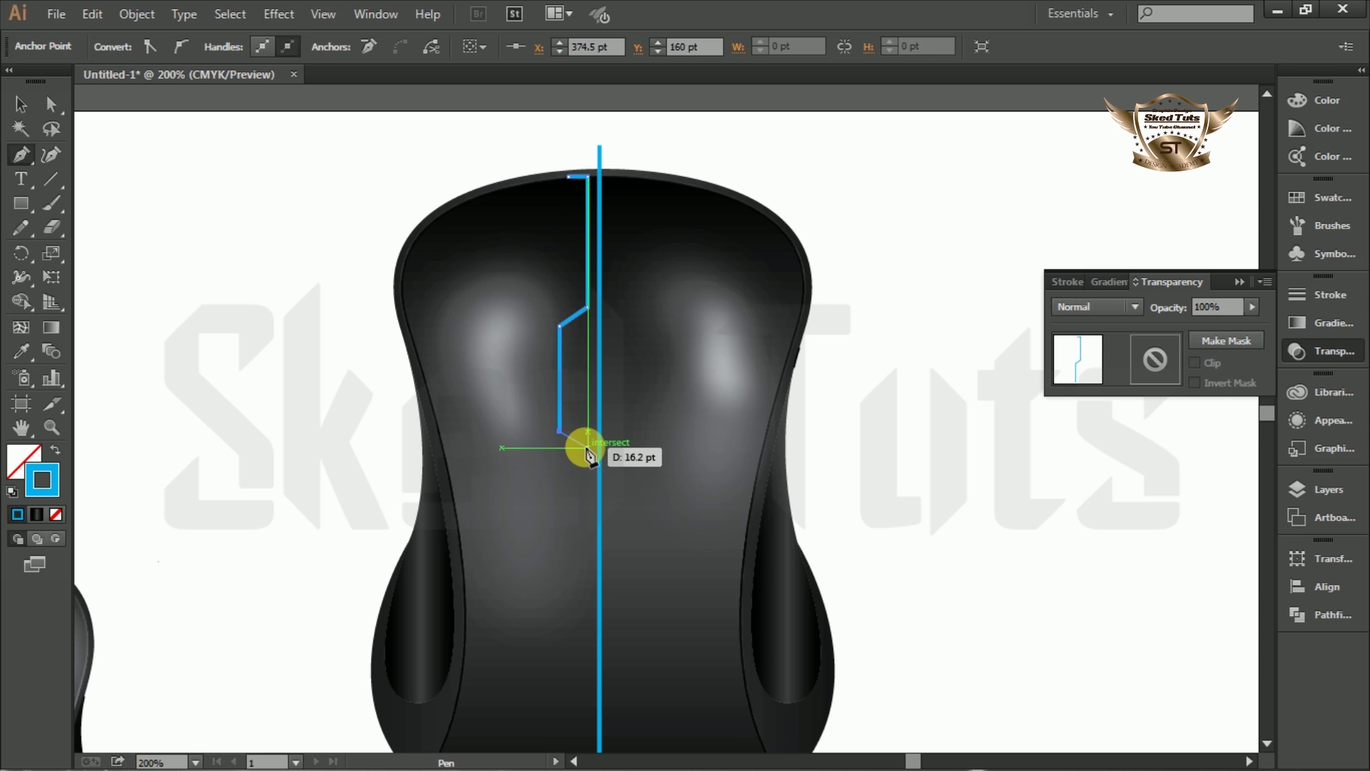
{"action": "left_click", "coordinate": [588, 450]}
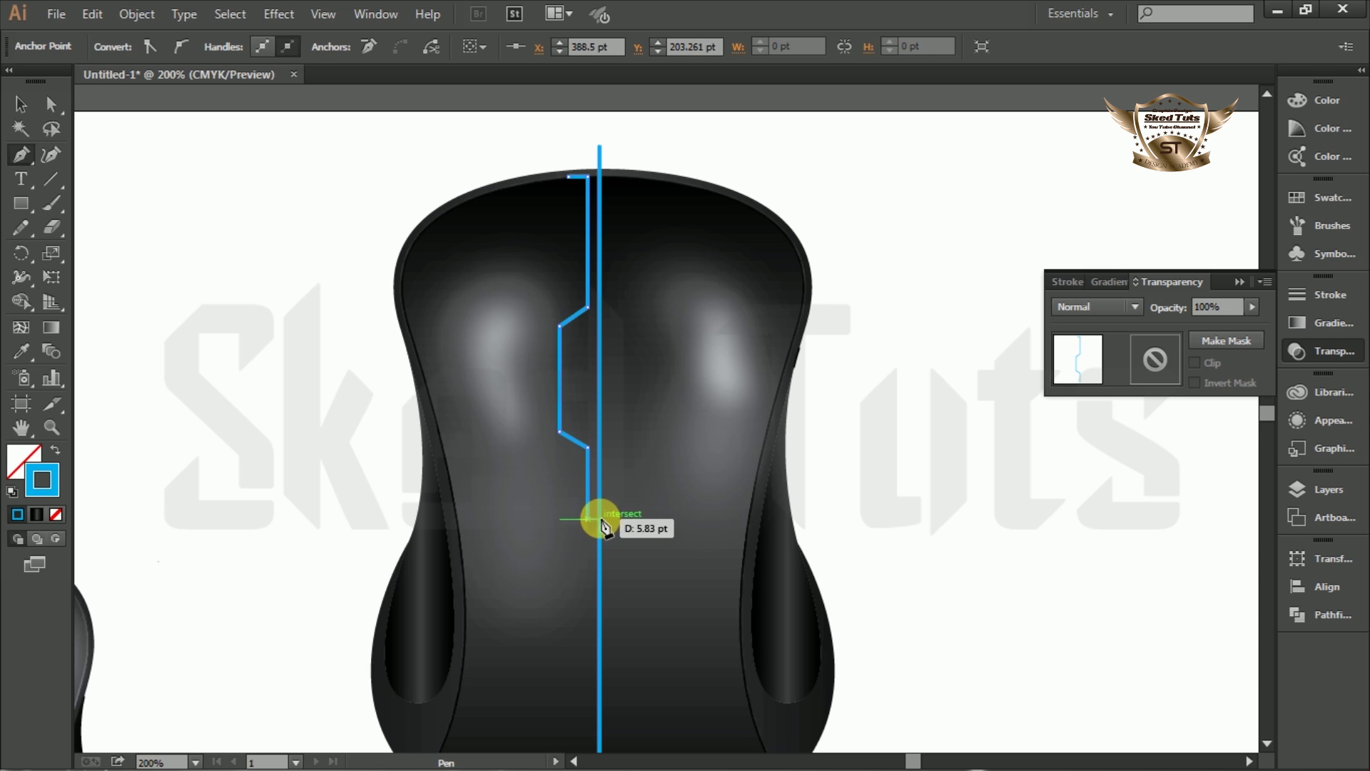
{"action": "left_click", "coordinate": [600, 519]}
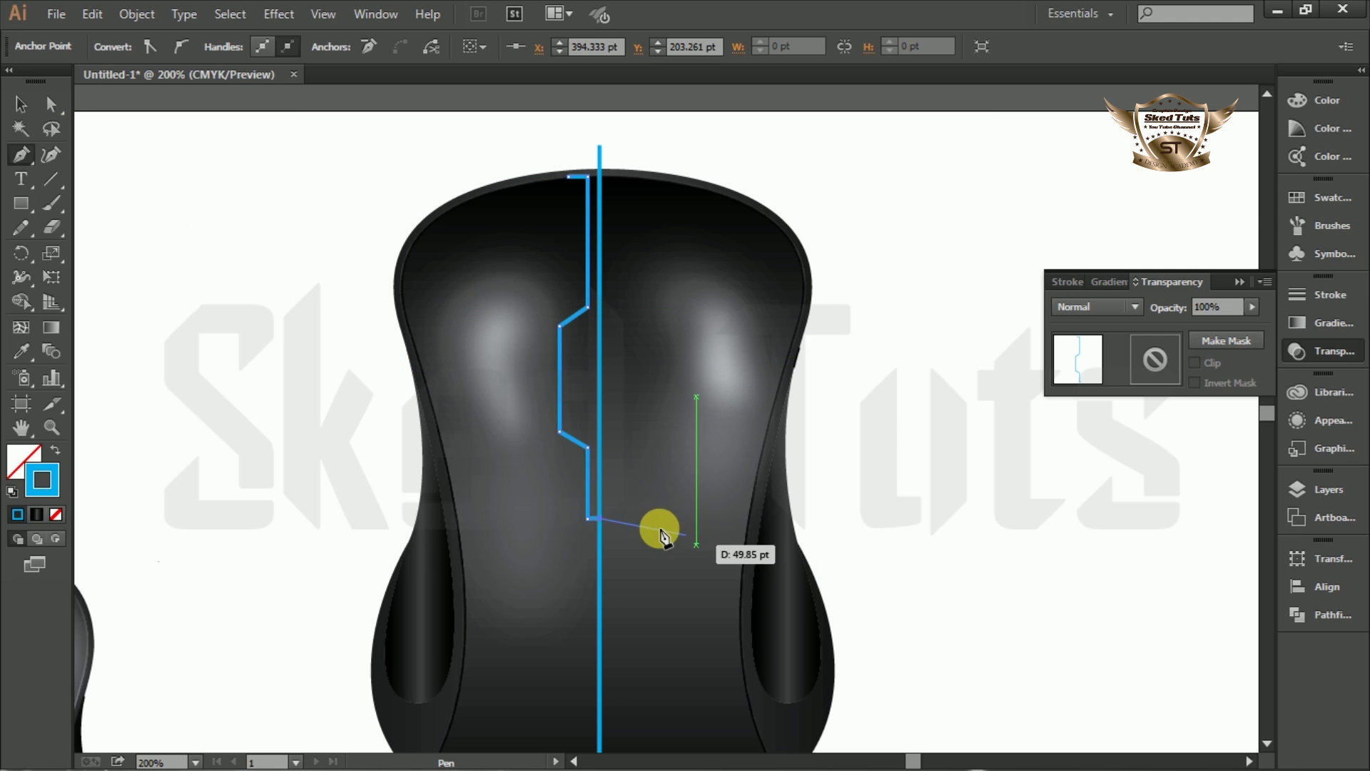
{"action": "left_click", "coordinate": [20, 103]}
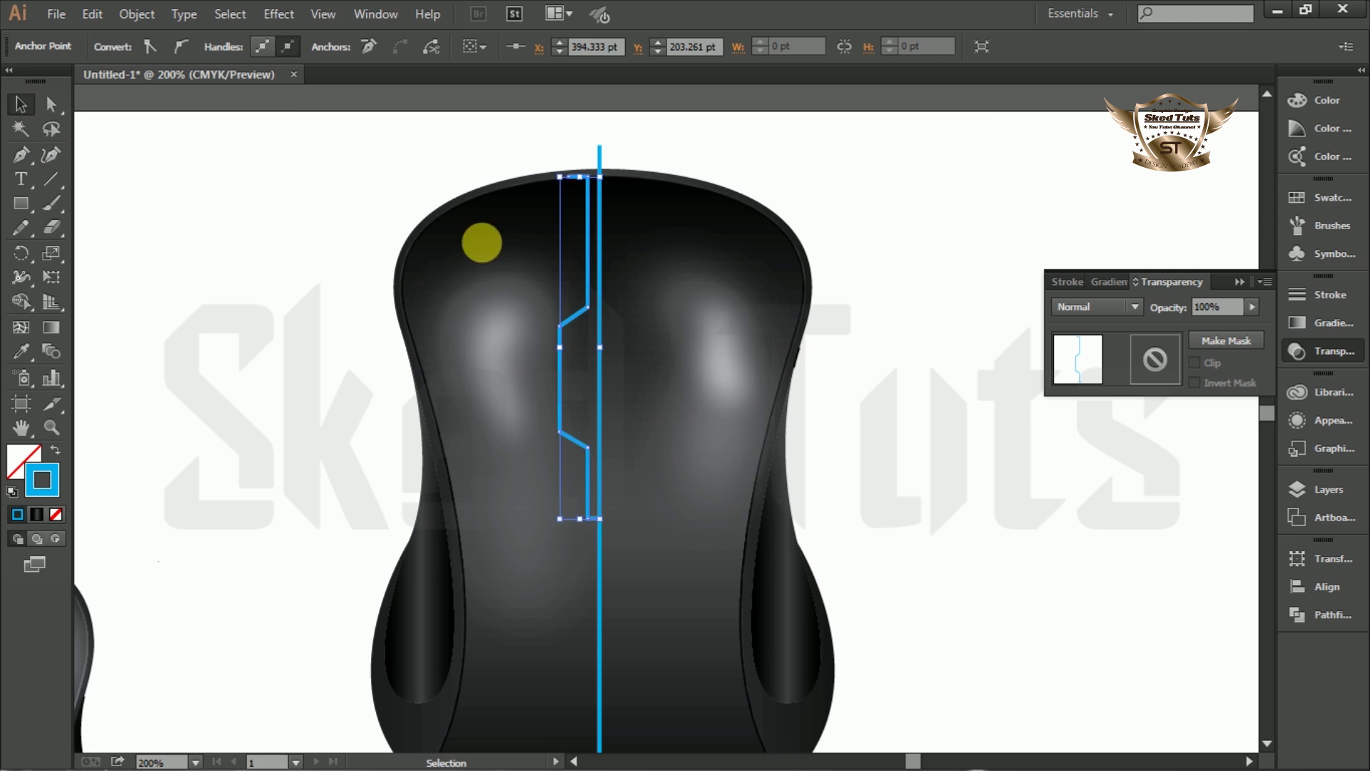
- Delete the light blue vertical centre line
{"action": "left_click", "coordinate": [596, 159]}
{"action": "left_click_drag", "start_coordinate": [618, 143], "coordinate": [532, 144]}
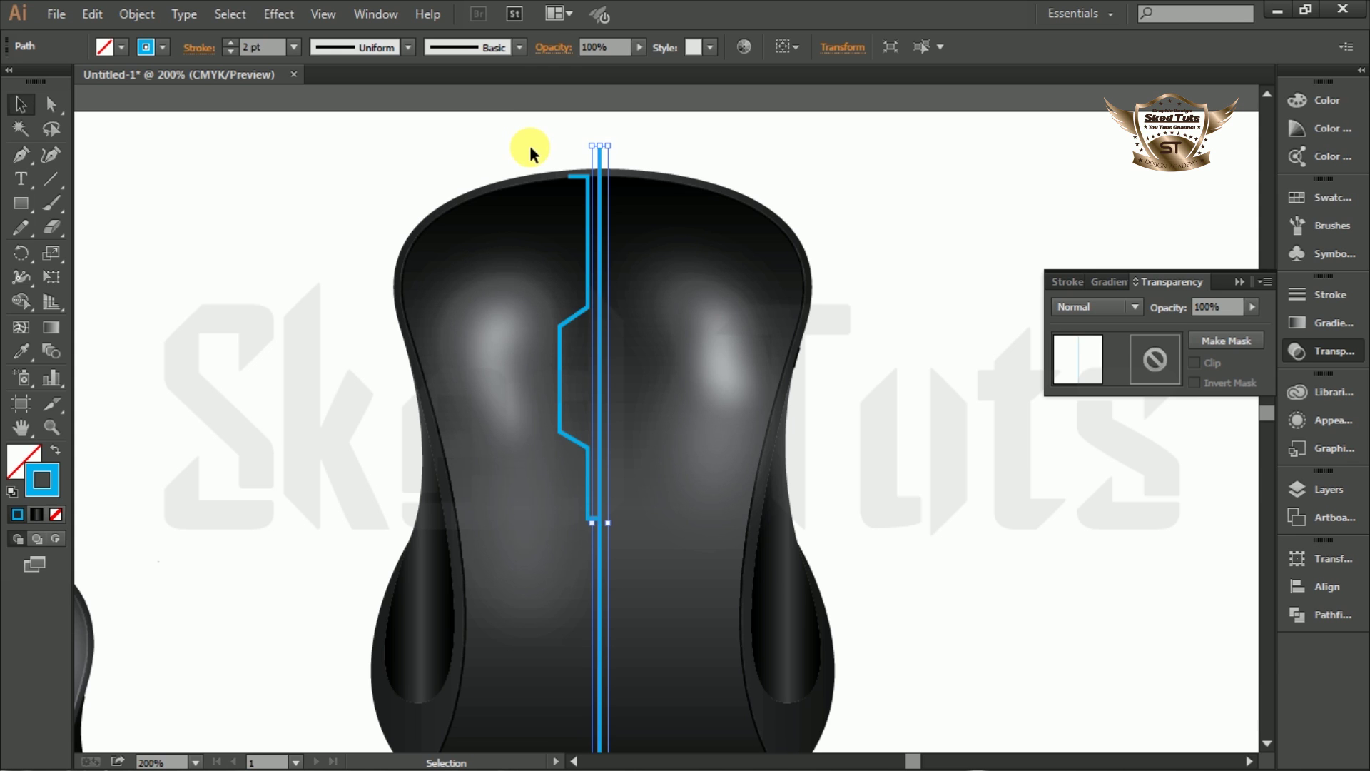
{"action": "key", "text": "Delete"}
- Move the half outline onto the blank artboard beside the mouse and change its stroke colour to black
{"action": "left_click", "coordinate": [509, 289]}
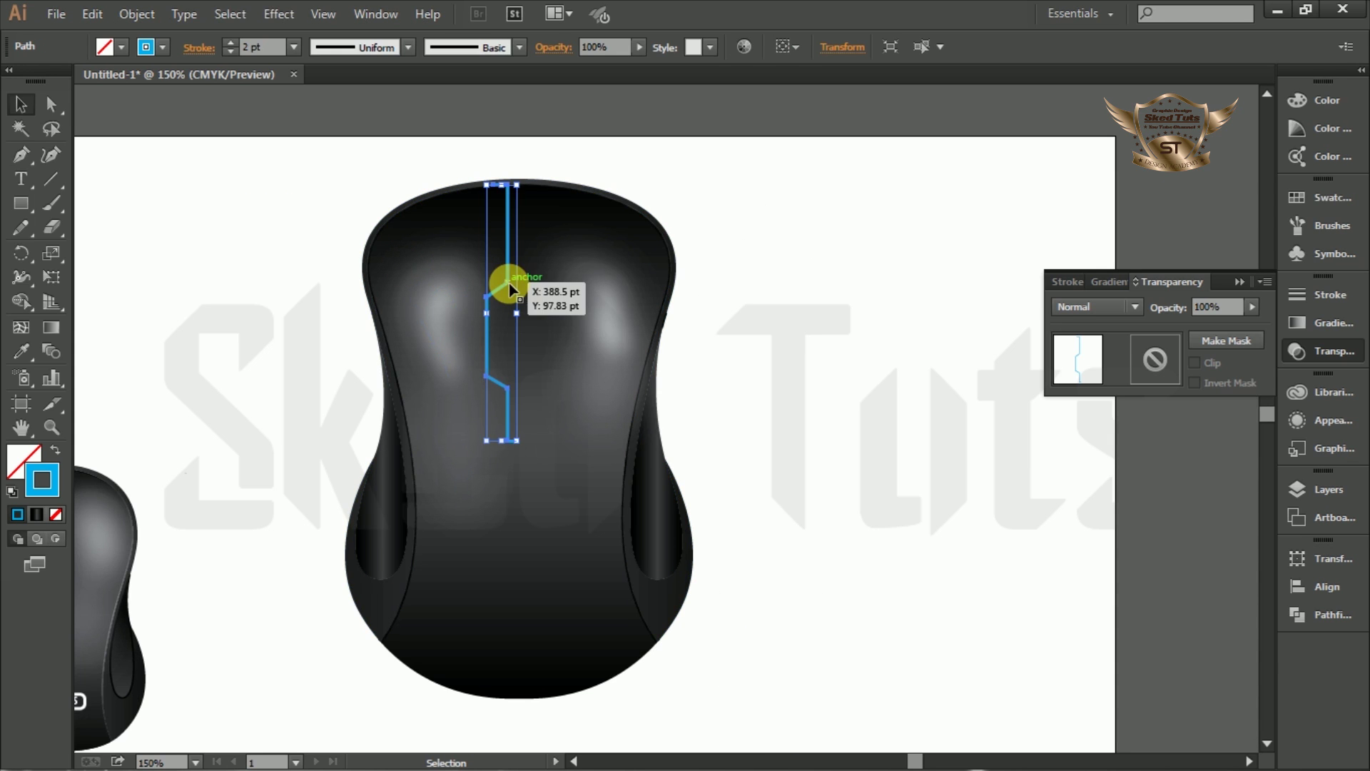
{"action": "left_click_drag", "start_coordinate": [508, 289], "coordinate": [808, 289]}
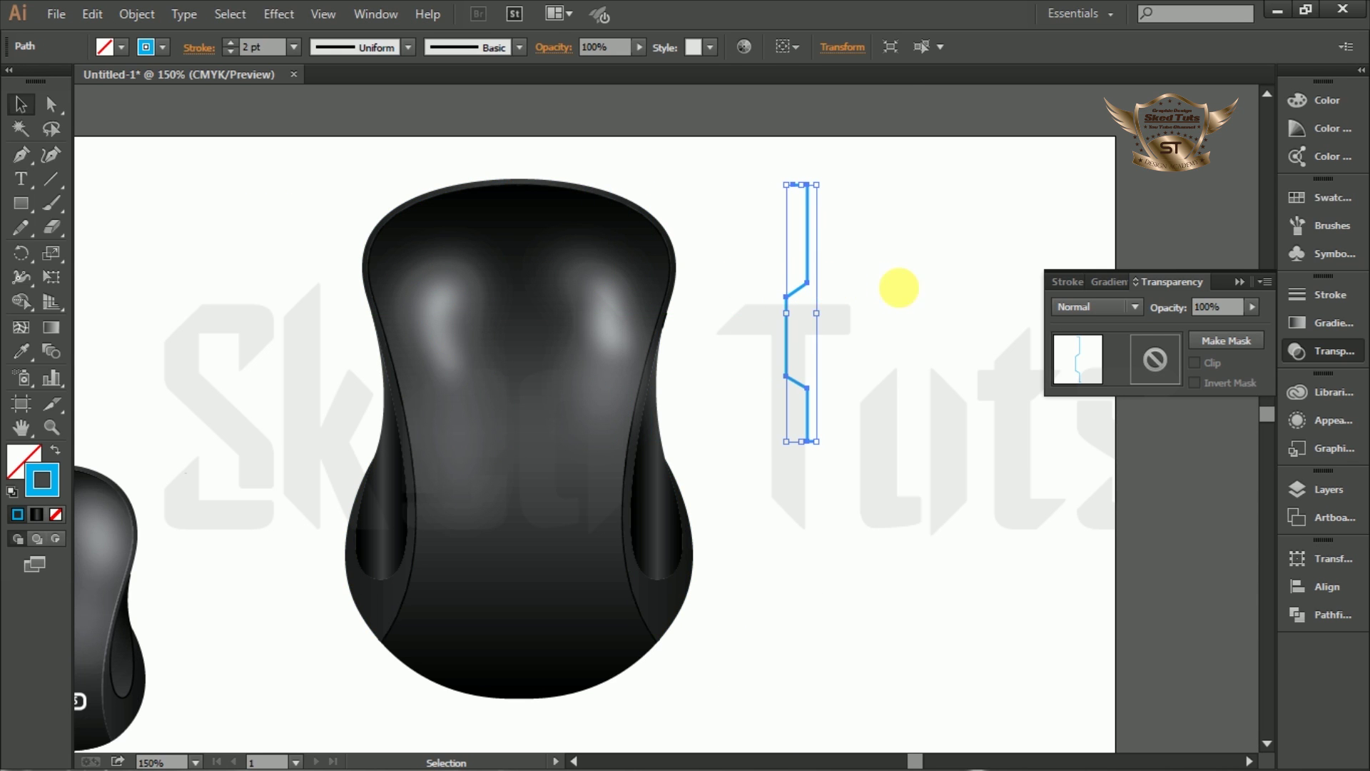
{"action": "left_click", "coordinate": [897, 290]}
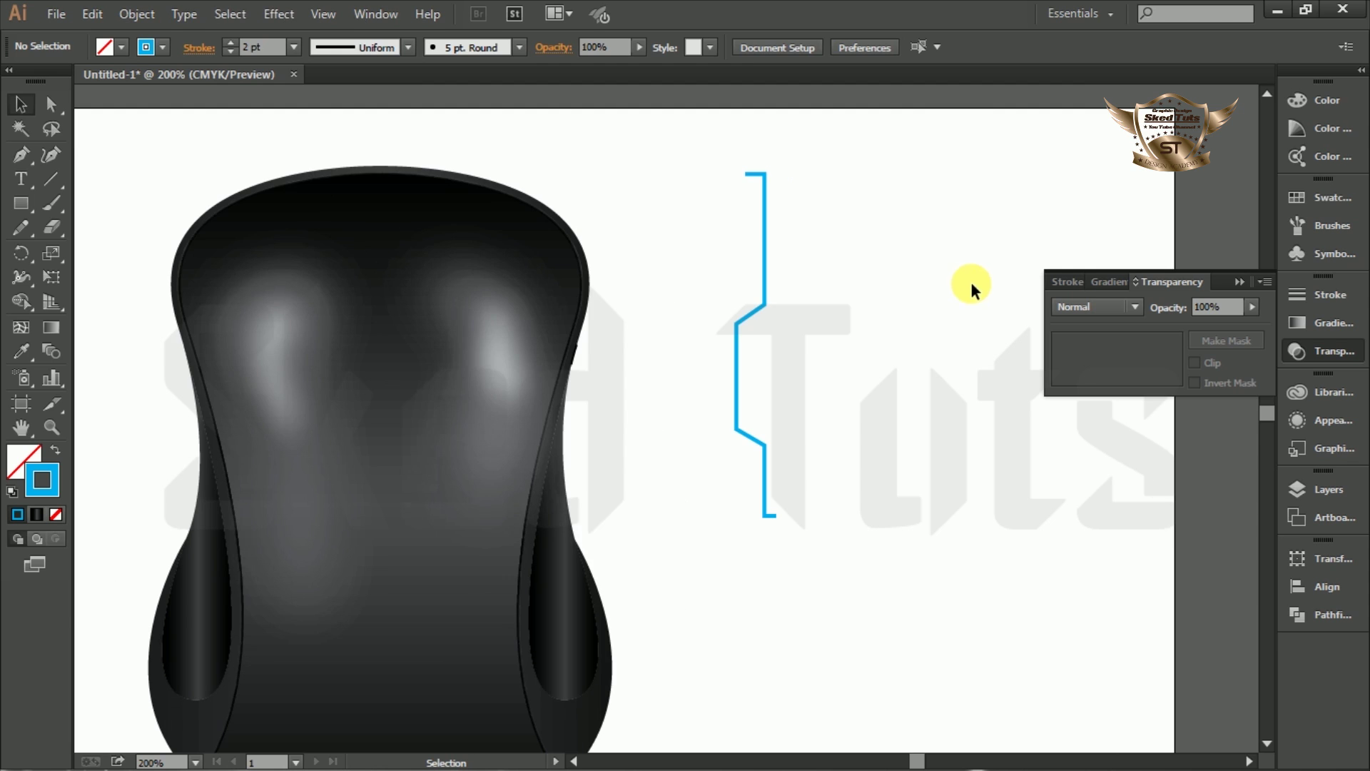
{"action": "left_click_drag", "start_coordinate": [845, 237], "coordinate": [706, 344]}
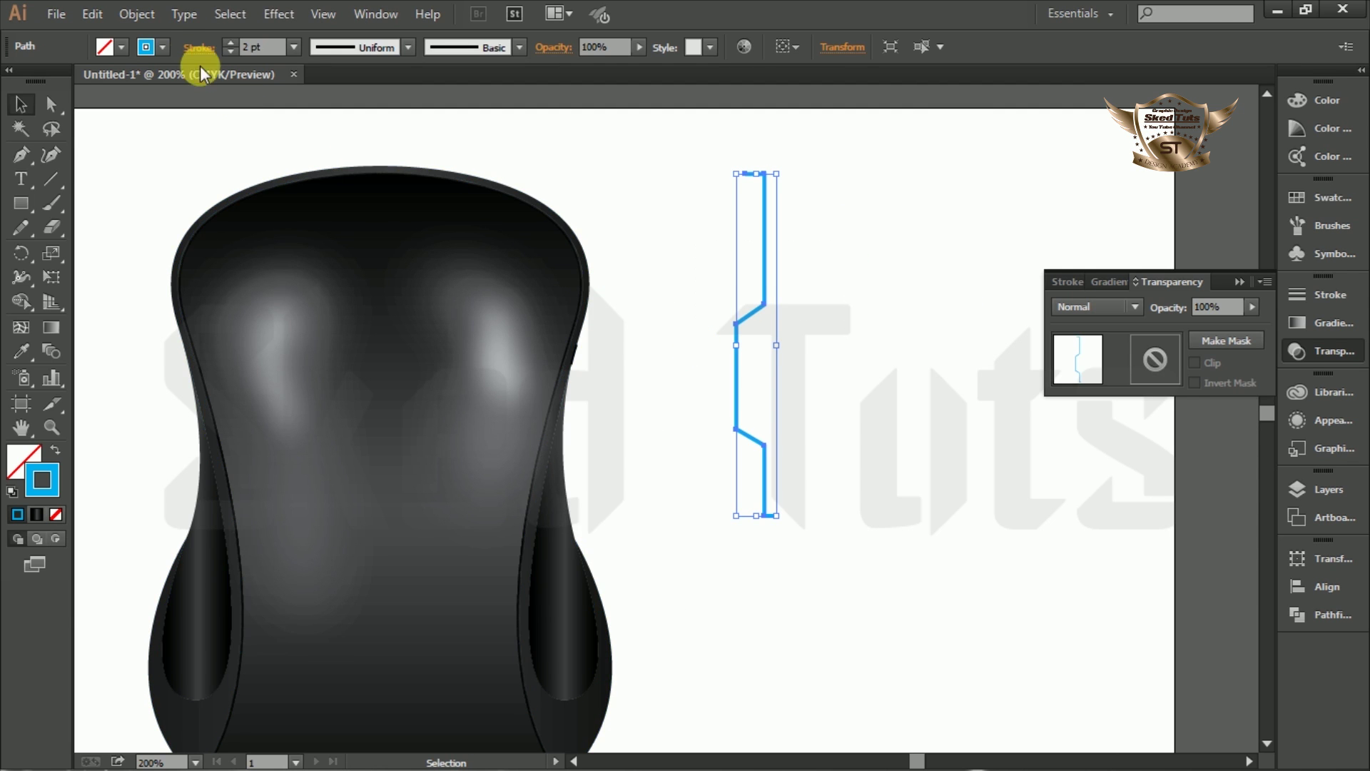
{"action": "left_click", "coordinate": [164, 47]}
{"action": "left_click", "coordinate": [57, 84]}
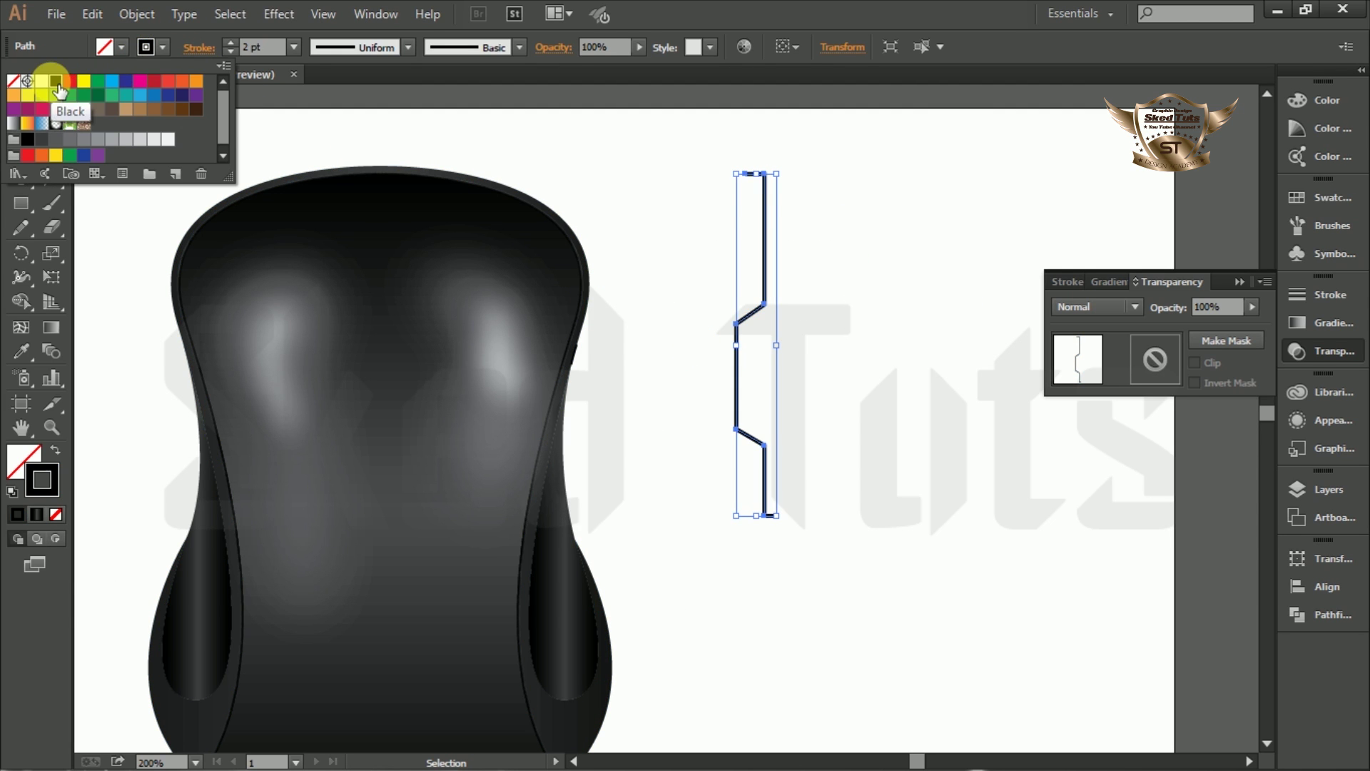
{"action": "left_click", "coordinate": [878, 228]}
- Round all corners of the half outline to a radius of 5.83 pt and deselect it
{"action": "left_click_drag", "start_coordinate": [838, 170], "coordinate": [666, 279]}
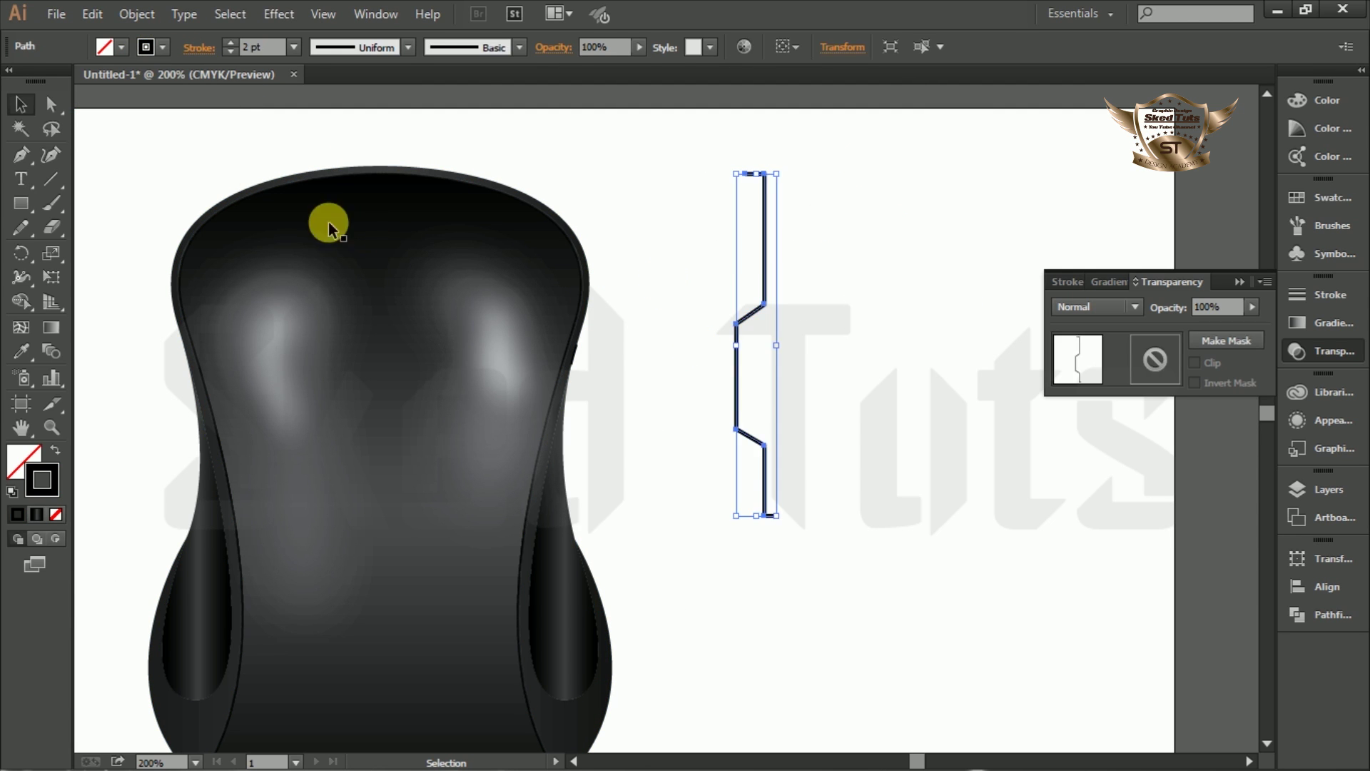
{"action": "left_click", "coordinate": [51, 104]}
{"action": "scroll", "coordinate": [952, 266], "scroll_direction": "up", "scroll_amount": 1}
{"action": "scroll", "coordinate": [694, 116], "scroll_direction": "up", "scroll_amount": 1}
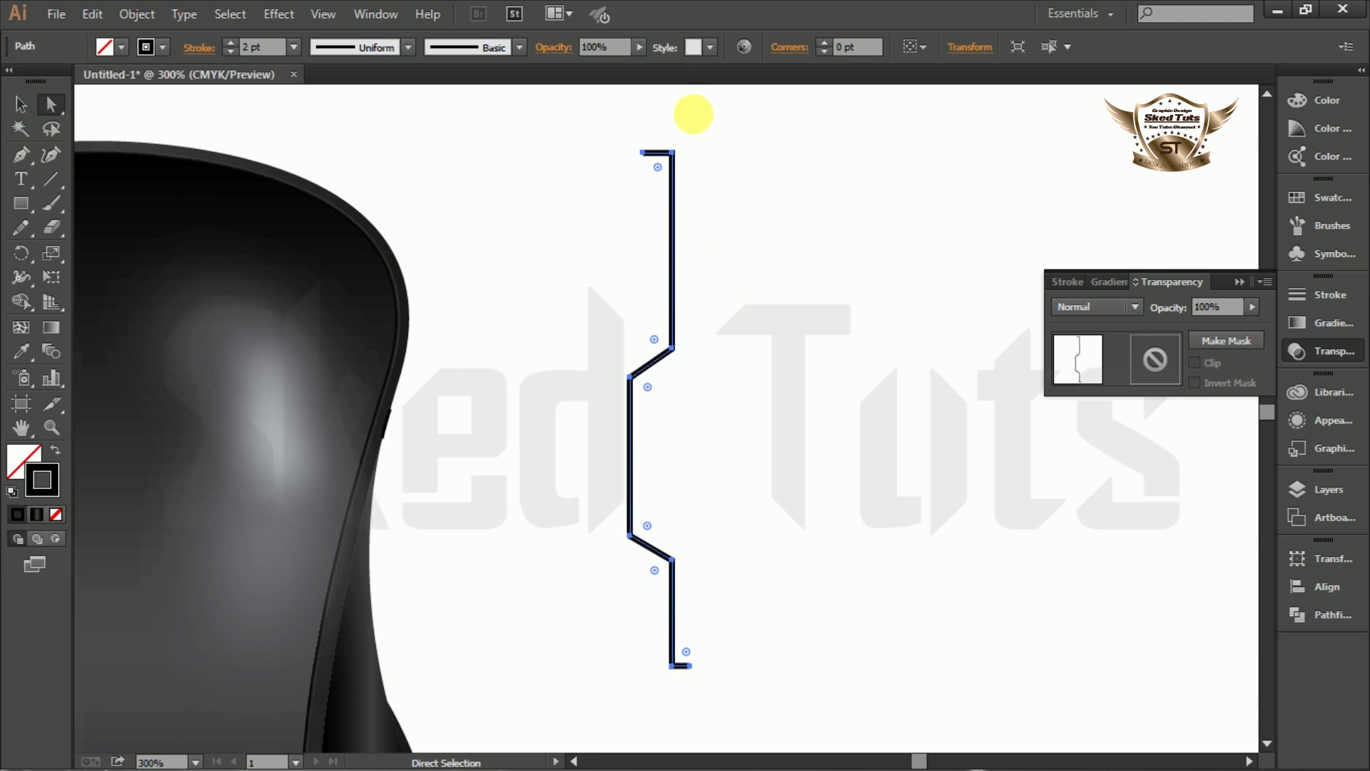
{"action": "scroll", "coordinate": [691, 121], "scroll_direction": "up", "scroll_amount": 1}
{"action": "left_click_drag", "start_coordinate": [652, 178], "coordinate": [640, 195]}
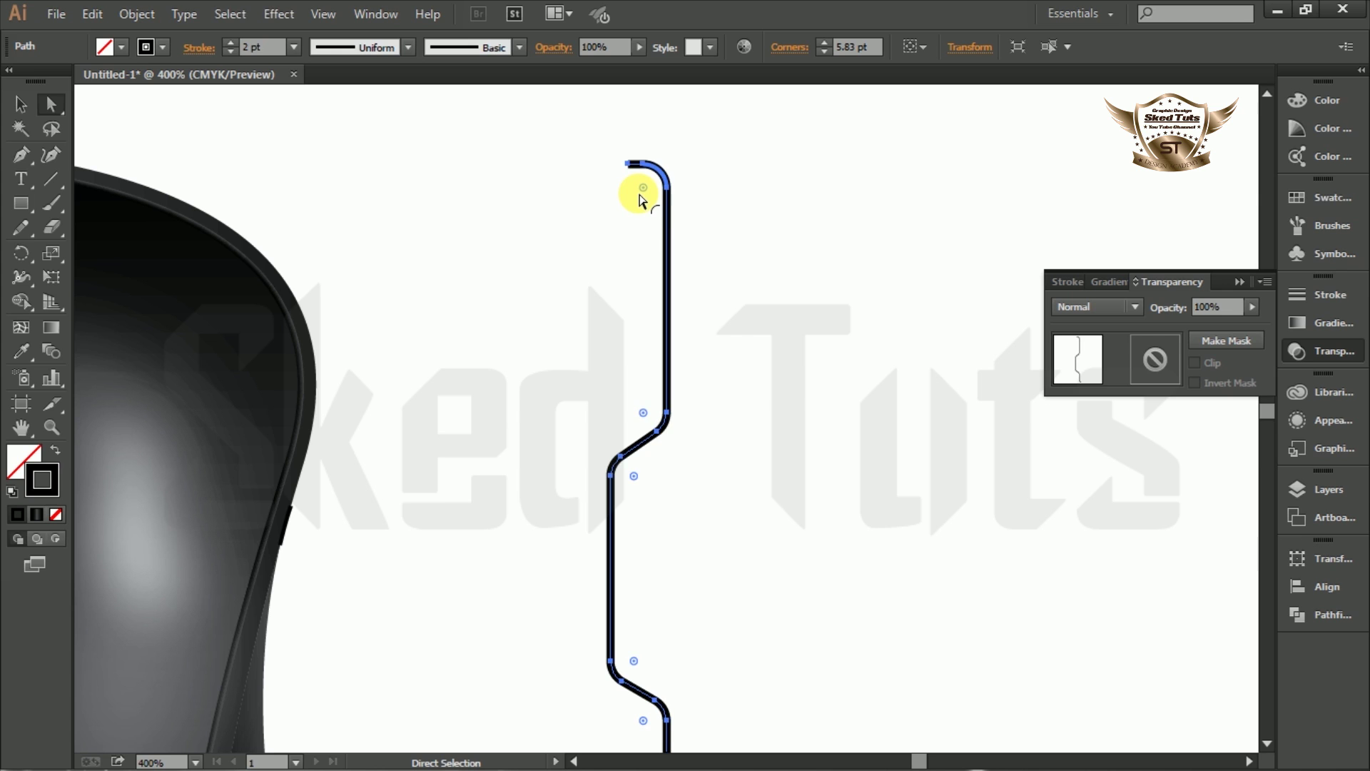
{"action": "left_click", "coordinate": [794, 184]}
{"action": "scroll", "coordinate": [624, 288], "scroll_direction": "down", "scroll_amount": 1}
{"action": "scroll", "coordinate": [688, 580], "scroll_direction": "down", "scroll_amount": 1}
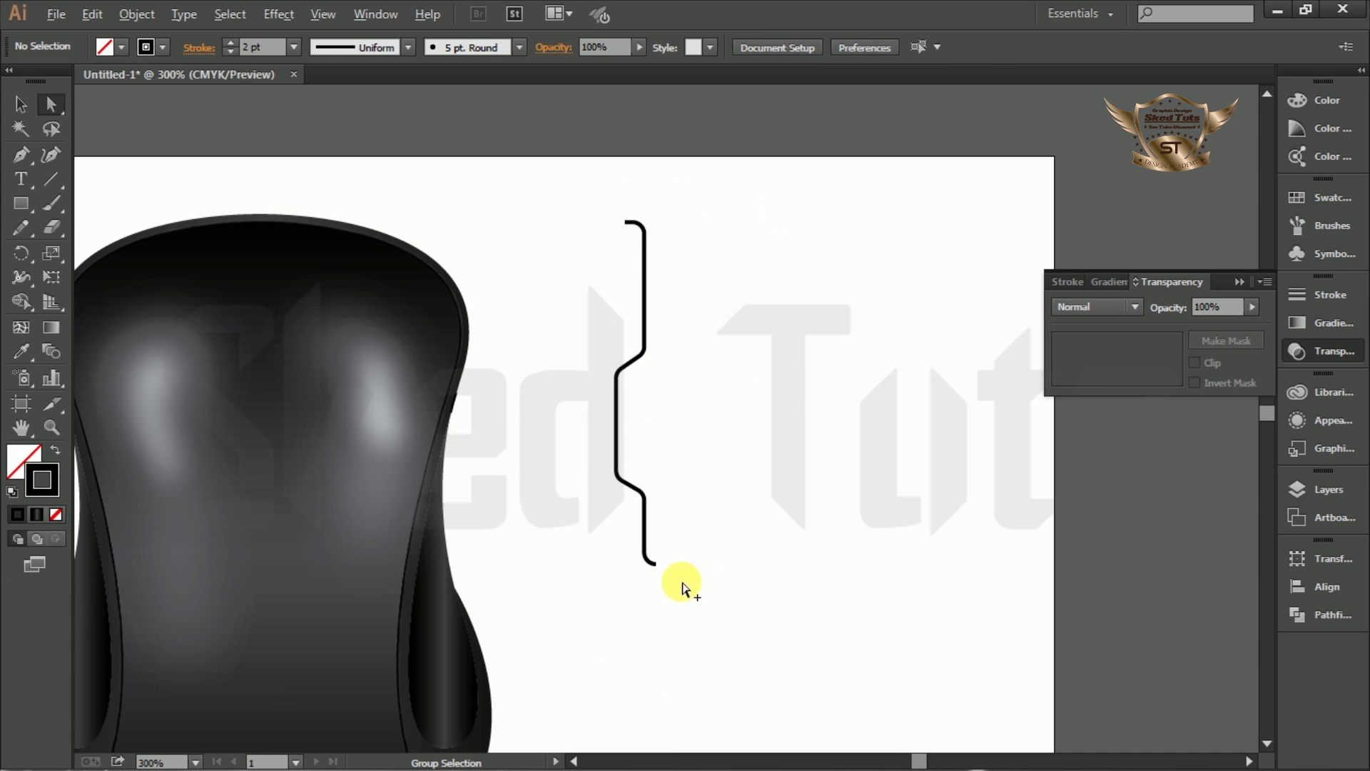
- Create a vertically reflected copy of the half outline and join it edge to edge with the original to form a symmetrical outline
{"action": "scroll", "coordinate": [725, 361], "scroll_direction": "up", "scroll_amount": 1}
{"action": "left_click", "coordinate": [20, 104]}
{"action": "left_click_drag", "start_coordinate": [729, 324], "coordinate": [571, 413]}
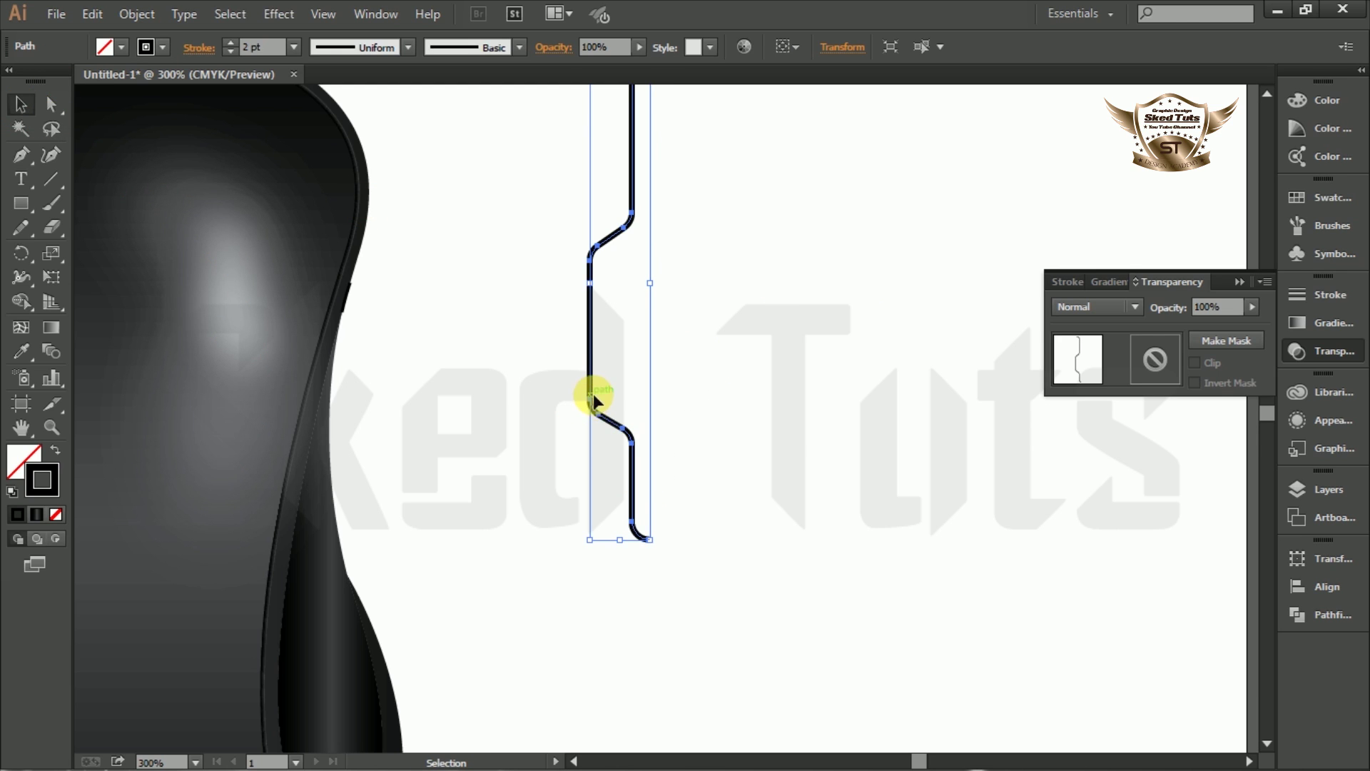
{"action": "right_click", "coordinate": [596, 402]}
{"action": "mouse_move", "coordinate": [686, 658]}
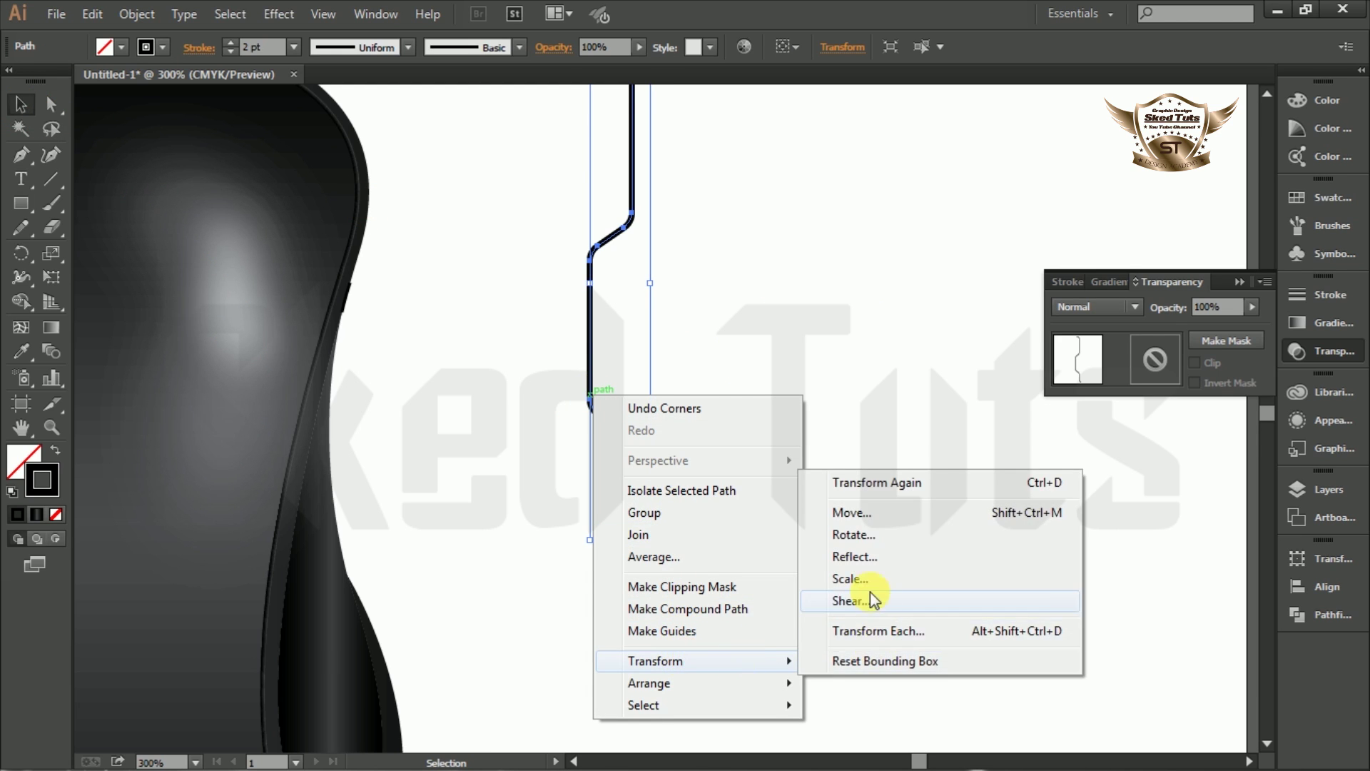
{"action": "left_click", "coordinate": [862, 556]}
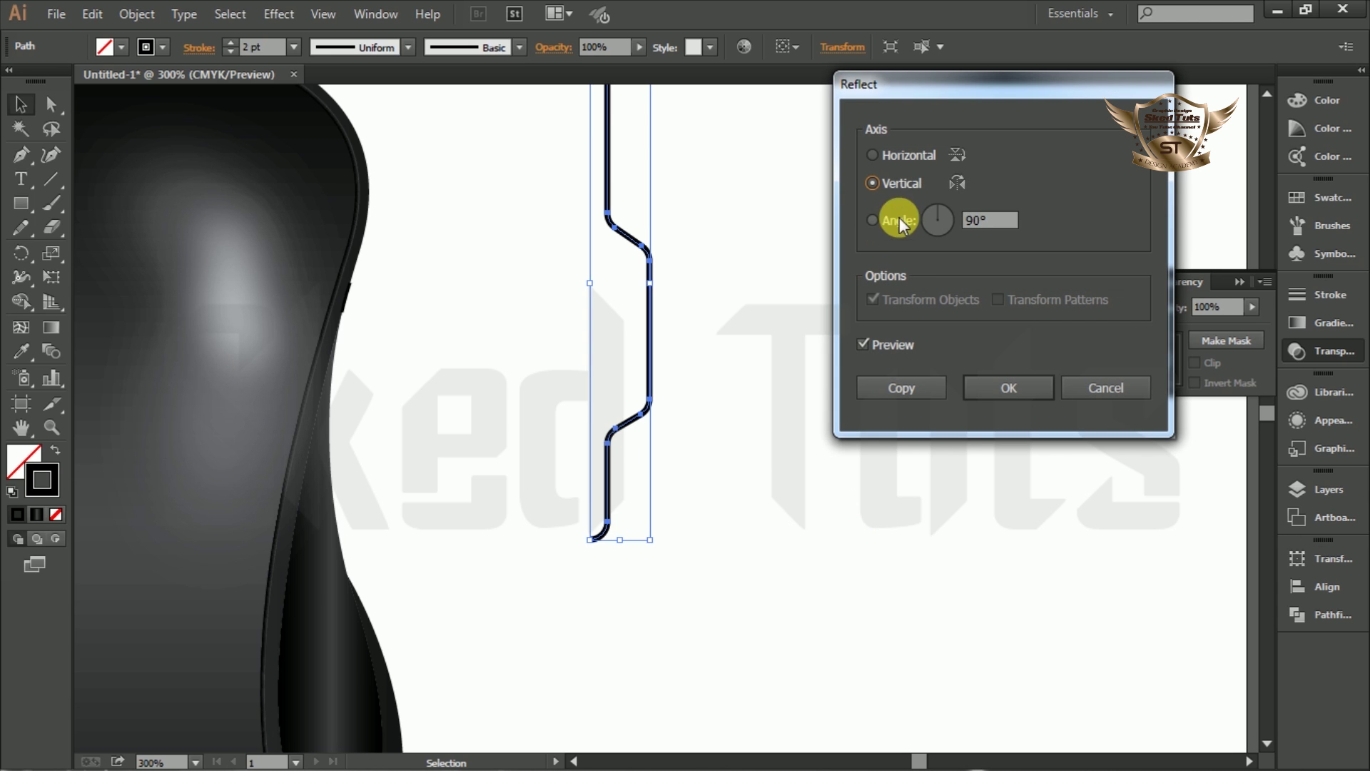
{"action": "left_click", "coordinate": [887, 345]}
{"action": "left_click", "coordinate": [889, 346]}
{"action": "left_click", "coordinate": [899, 386]}
{"action": "left_click_drag", "start_coordinate": [609, 518], "coordinate": [697, 520]}
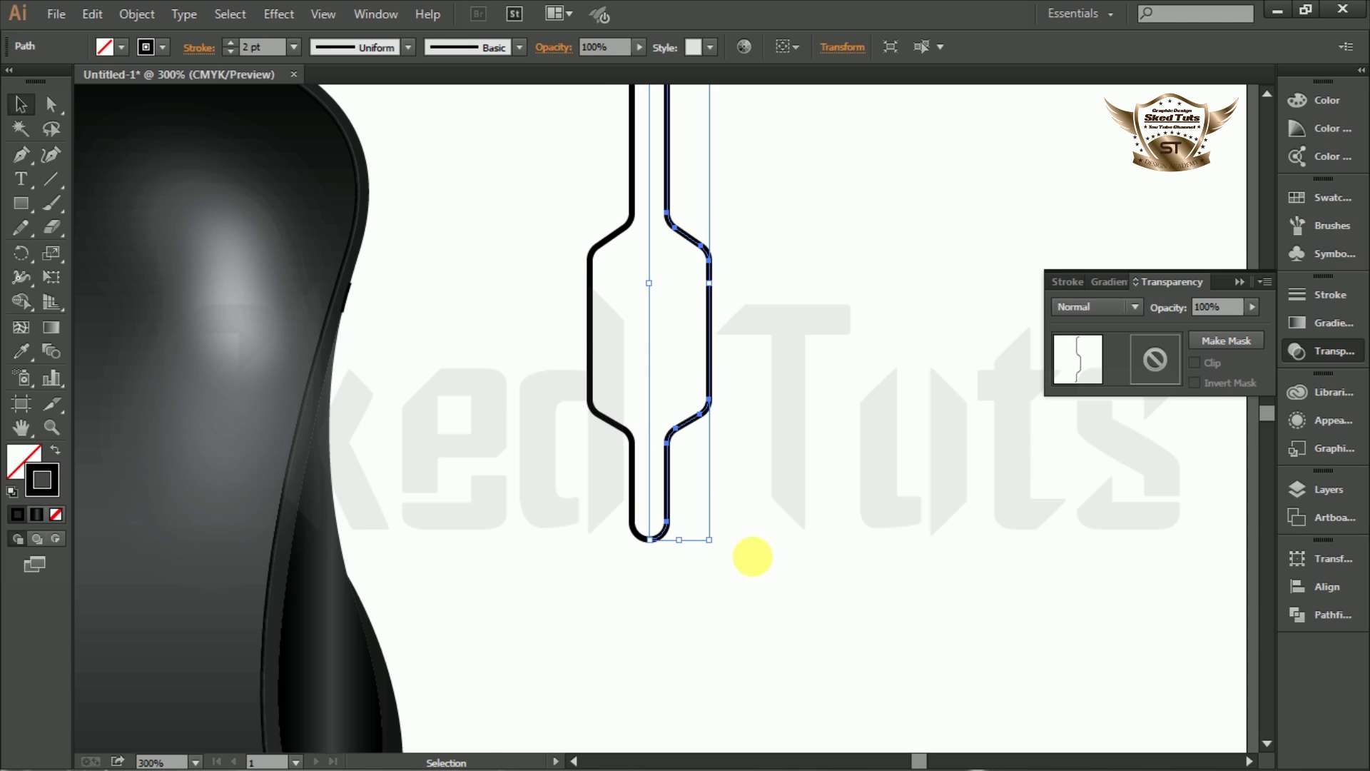
{"action": "left_click", "coordinate": [616, 596]}
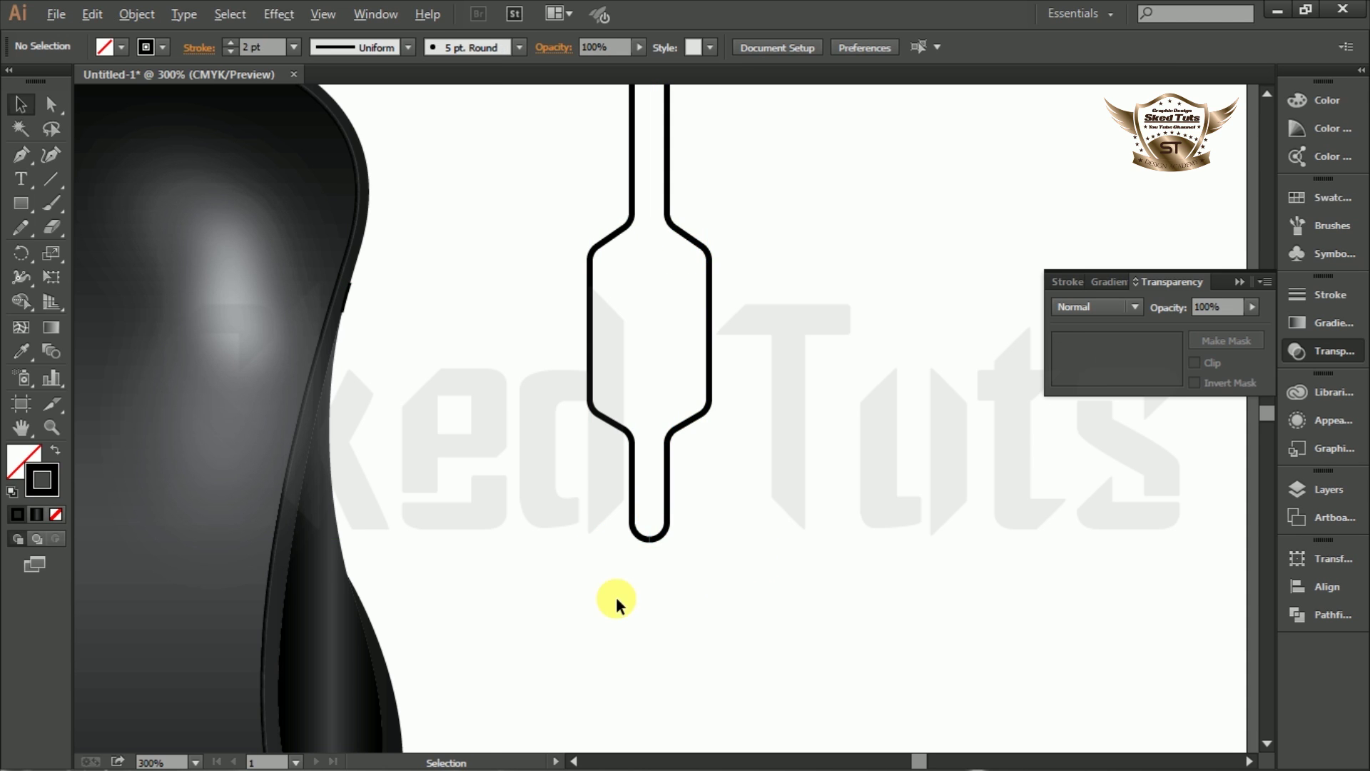
- Draw a straight horizontal line segment across the two open upper ends of the scroll-wheel outline
{"action": "key", "text": "ctrl+minus"}
{"action": "key", "text": "ctrl+minus"}
{"action": "scroll", "coordinate": [634, 322], "scroll_direction": "up", "scroll_amount": 4}
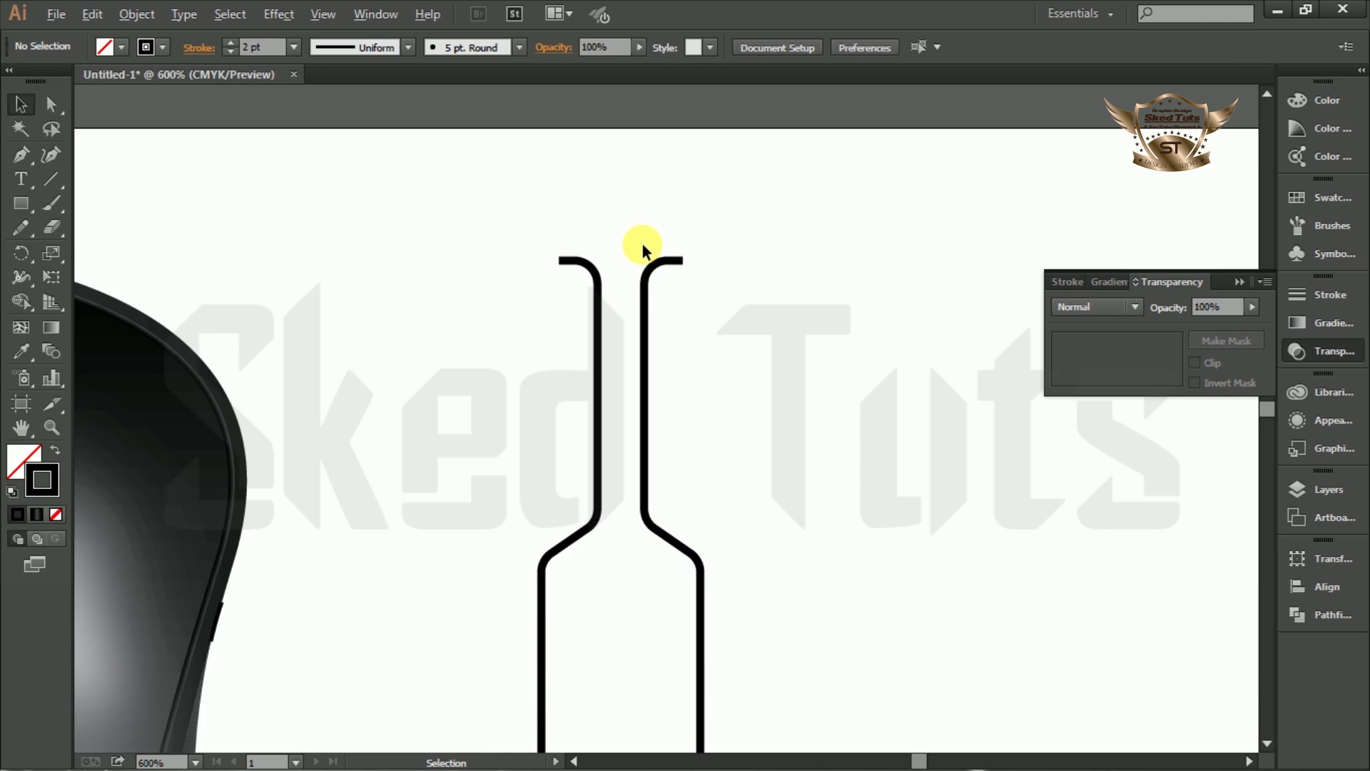
{"action": "left_click", "coordinate": [50, 178]}
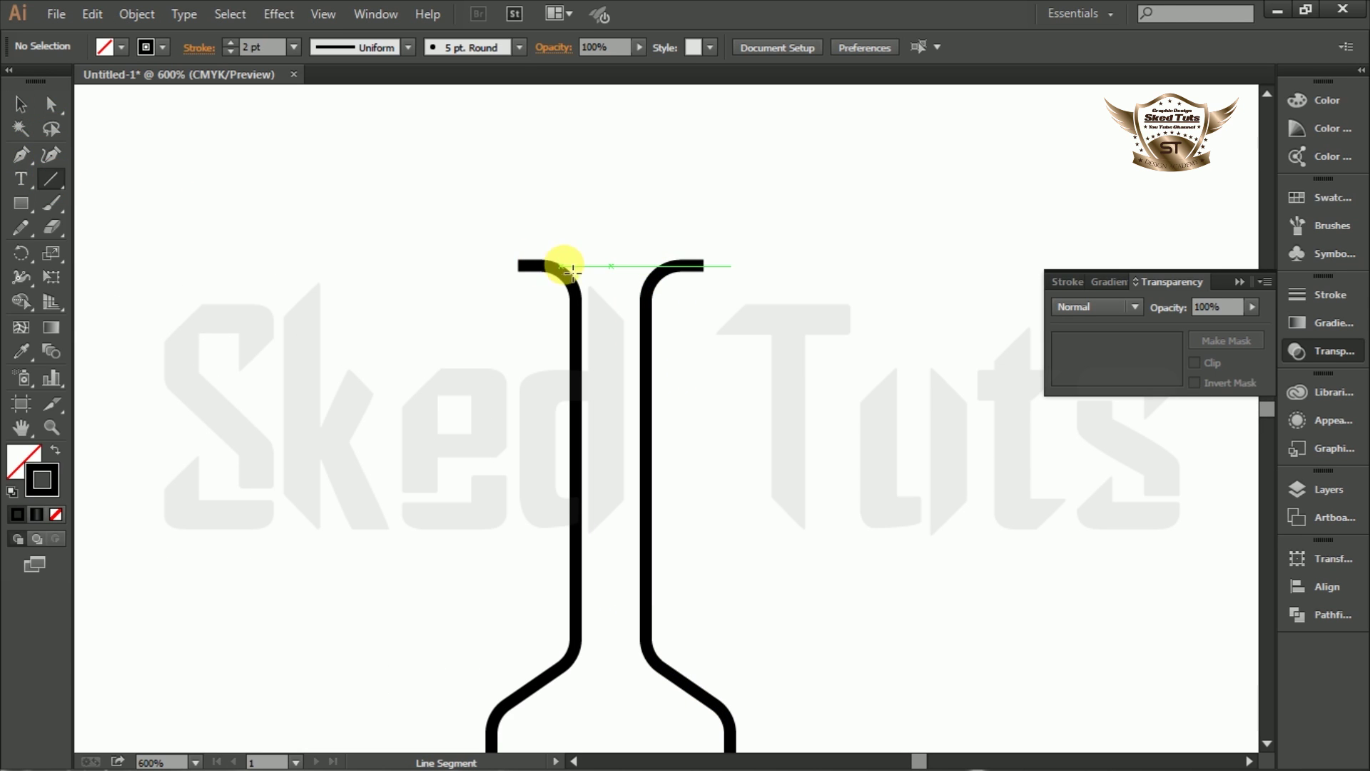
{"action": "left_click_drag", "start_coordinate": [519, 266], "coordinate": [712, 275]}
- Place a duplicate of the whole scroll-wheel outline on the blank artboard beside the original
{"action": "left_click", "coordinate": [20, 104]}
{"action": "left_click_drag", "start_coordinate": [690, 379], "coordinate": [911, 379]}
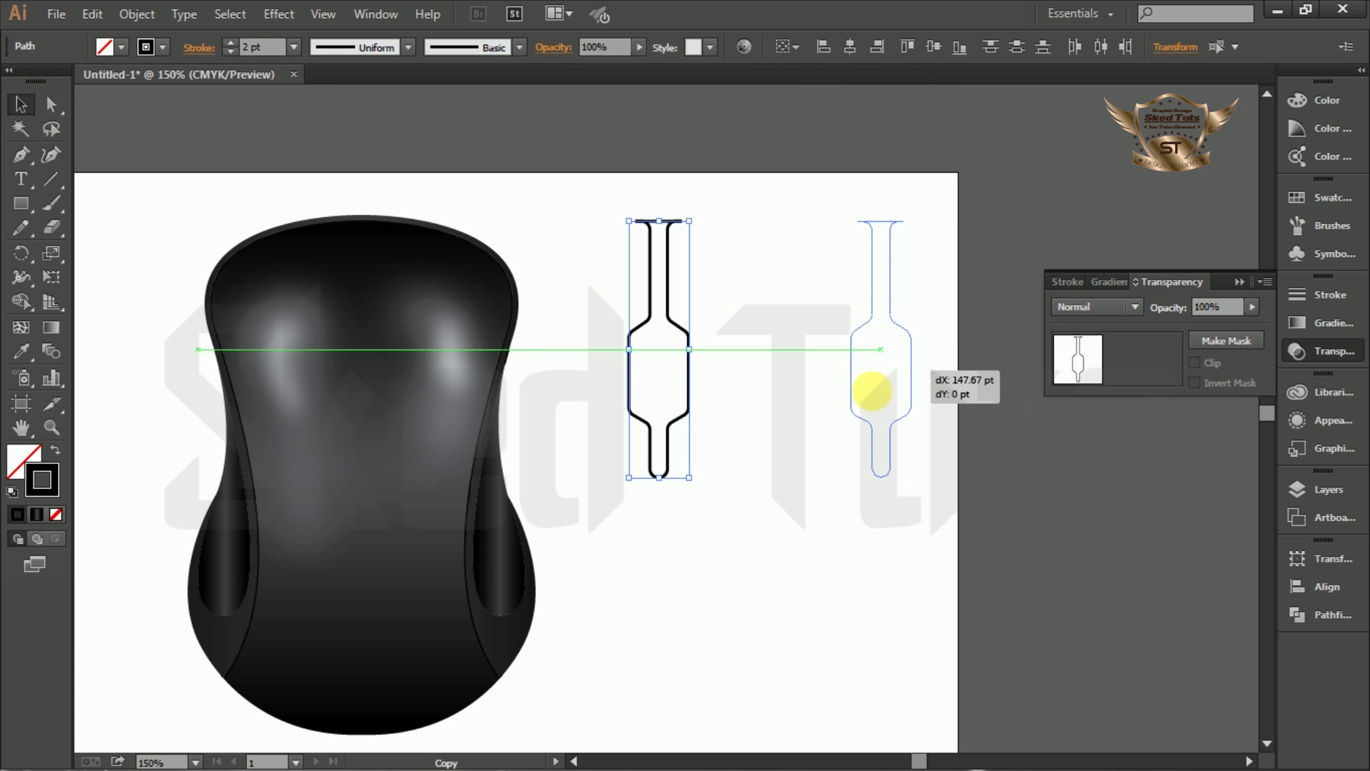
{"action": "left_click", "coordinate": [740, 410]}
- Turn the enclosed area of the original scroll-wheel outline into a single shape with the Shape Builder tool
{"action": "left_click_drag", "start_coordinate": [728, 202], "coordinate": [612, 526]}
{"action": "left_click", "coordinate": [21, 303]}
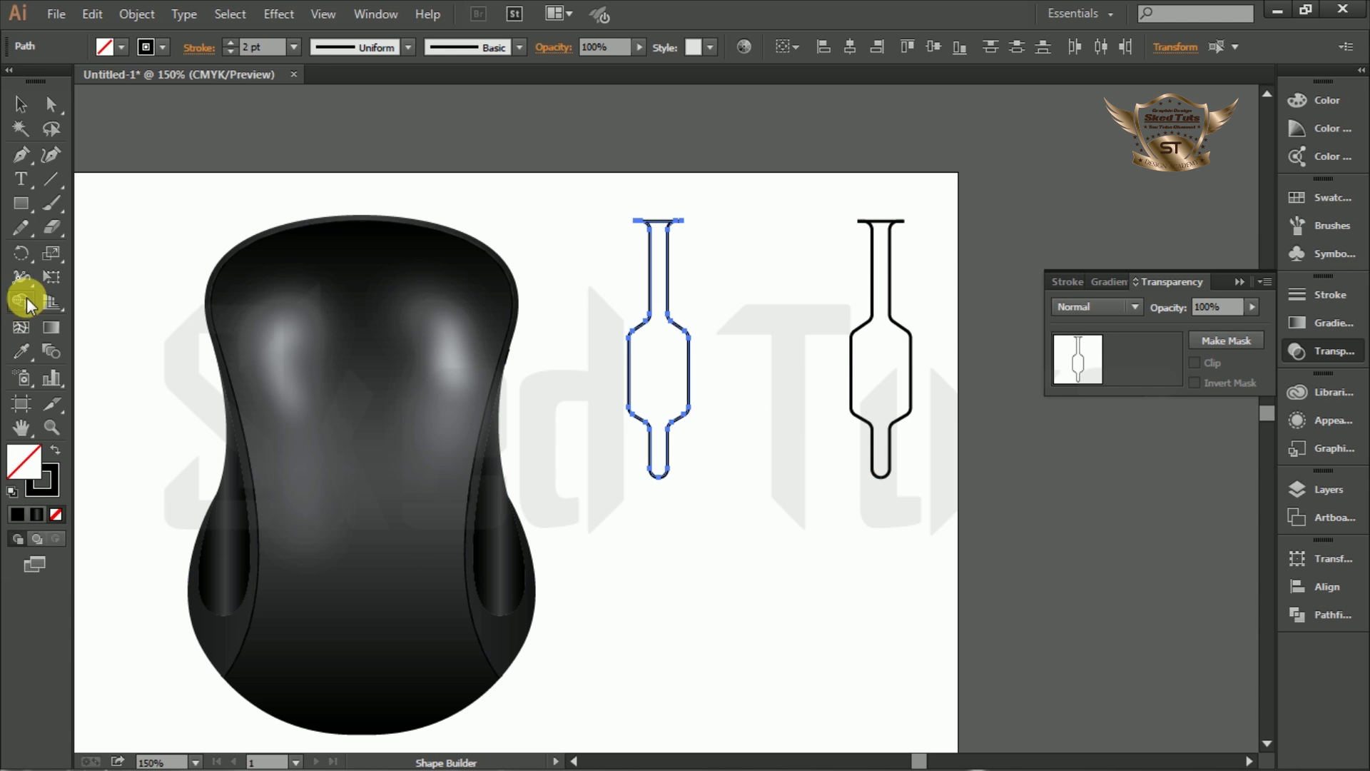
{"action": "left_click", "coordinate": [668, 377]}
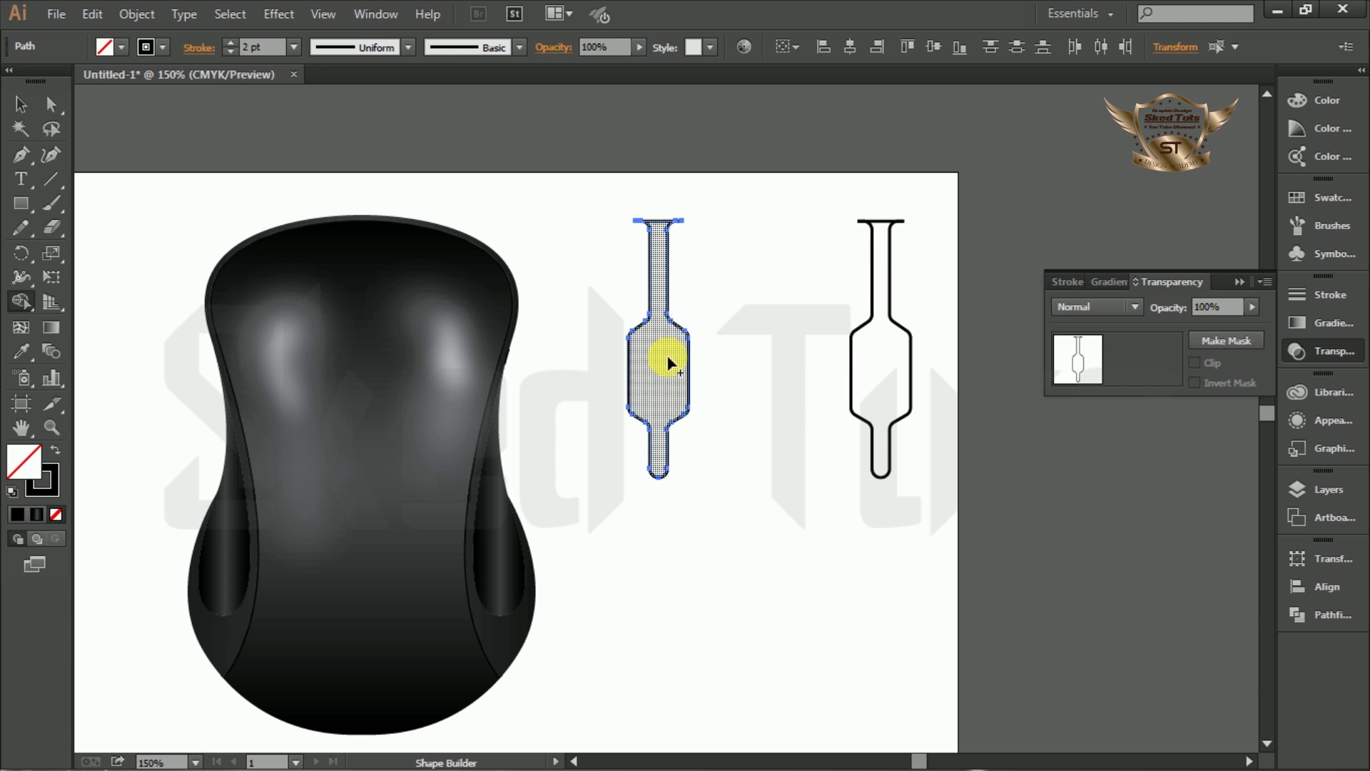
{"action": "left_click", "coordinate": [21, 104]}
- Remove the stroke from the closed scroll-wheel shape and fill it with black
{"action": "left_click", "coordinate": [672, 212]}
{"action": "left_click", "coordinate": [641, 355]}
{"action": "left_click", "coordinate": [158, 44]}
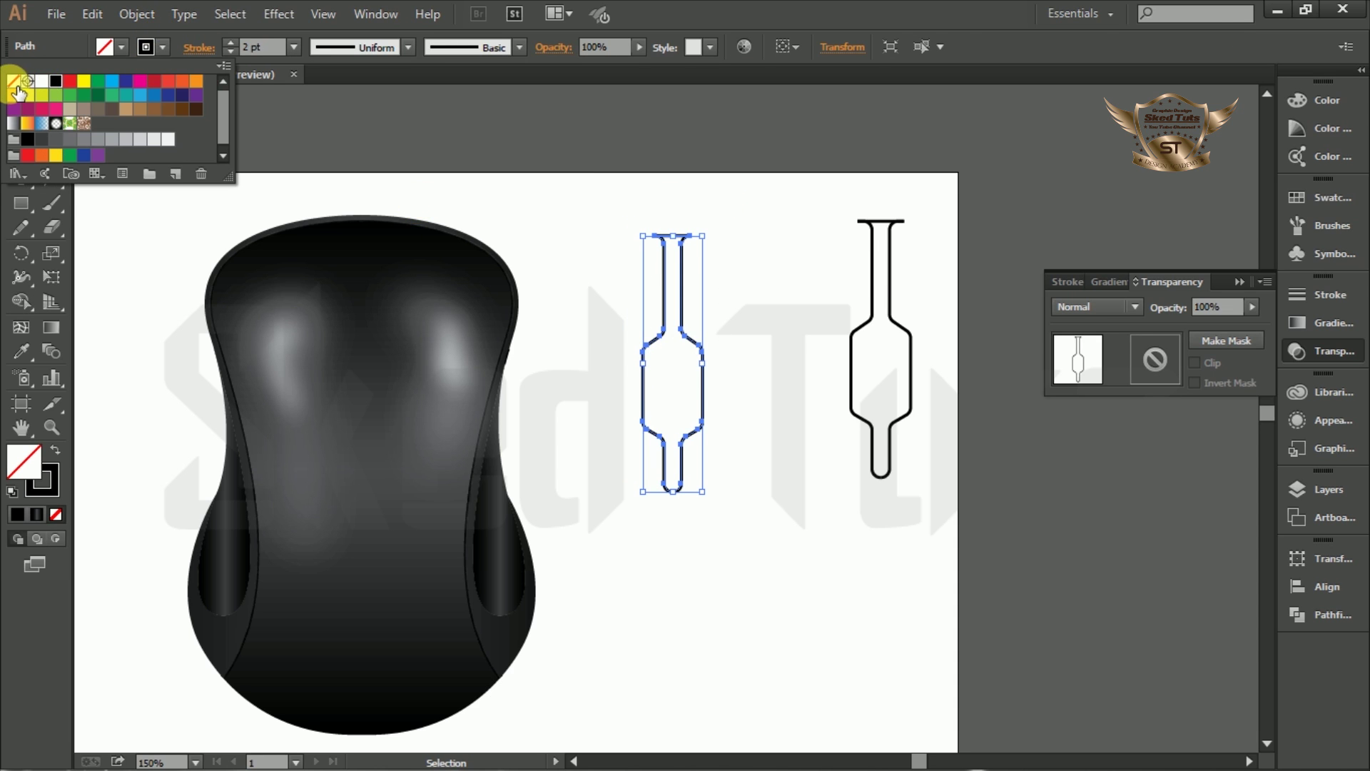
{"action": "left_click", "coordinate": [11, 76]}
{"action": "left_click", "coordinate": [122, 50]}
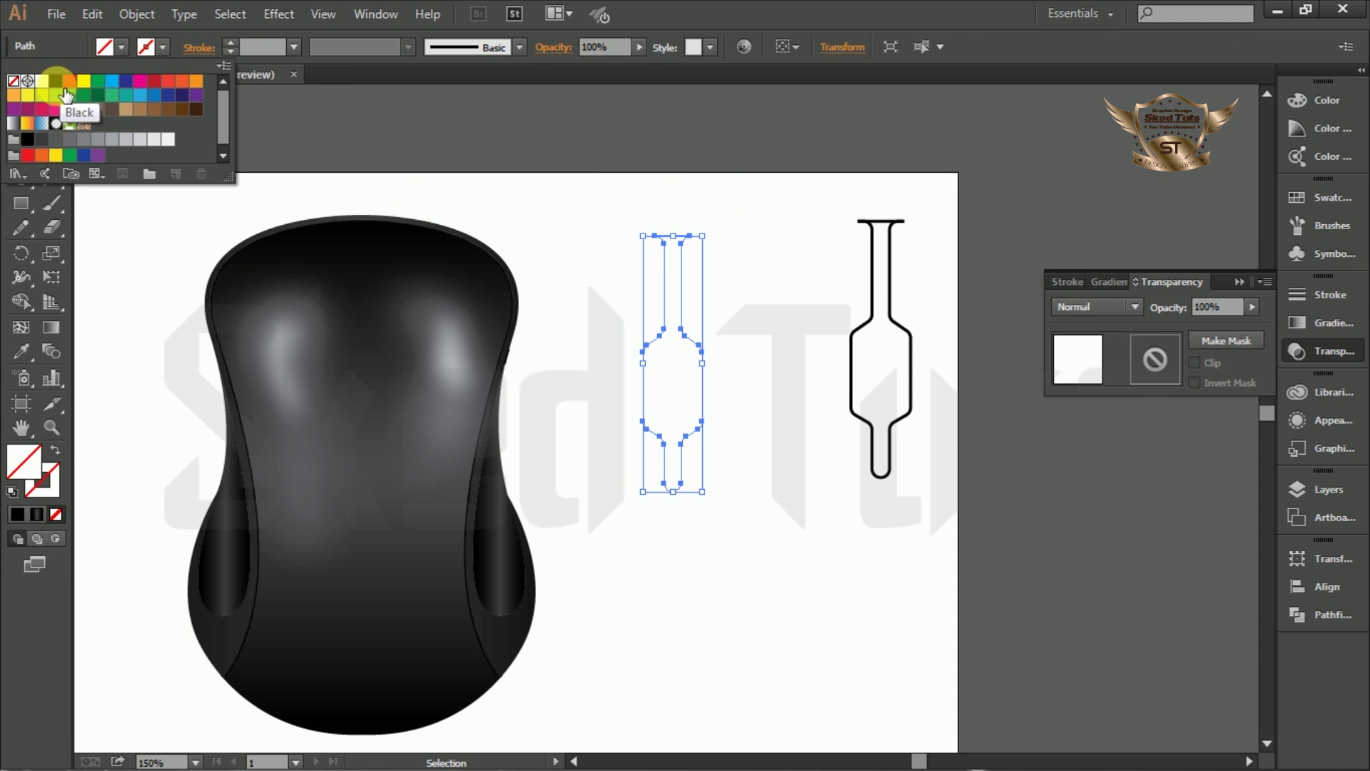
{"action": "left_click", "coordinate": [64, 95]}
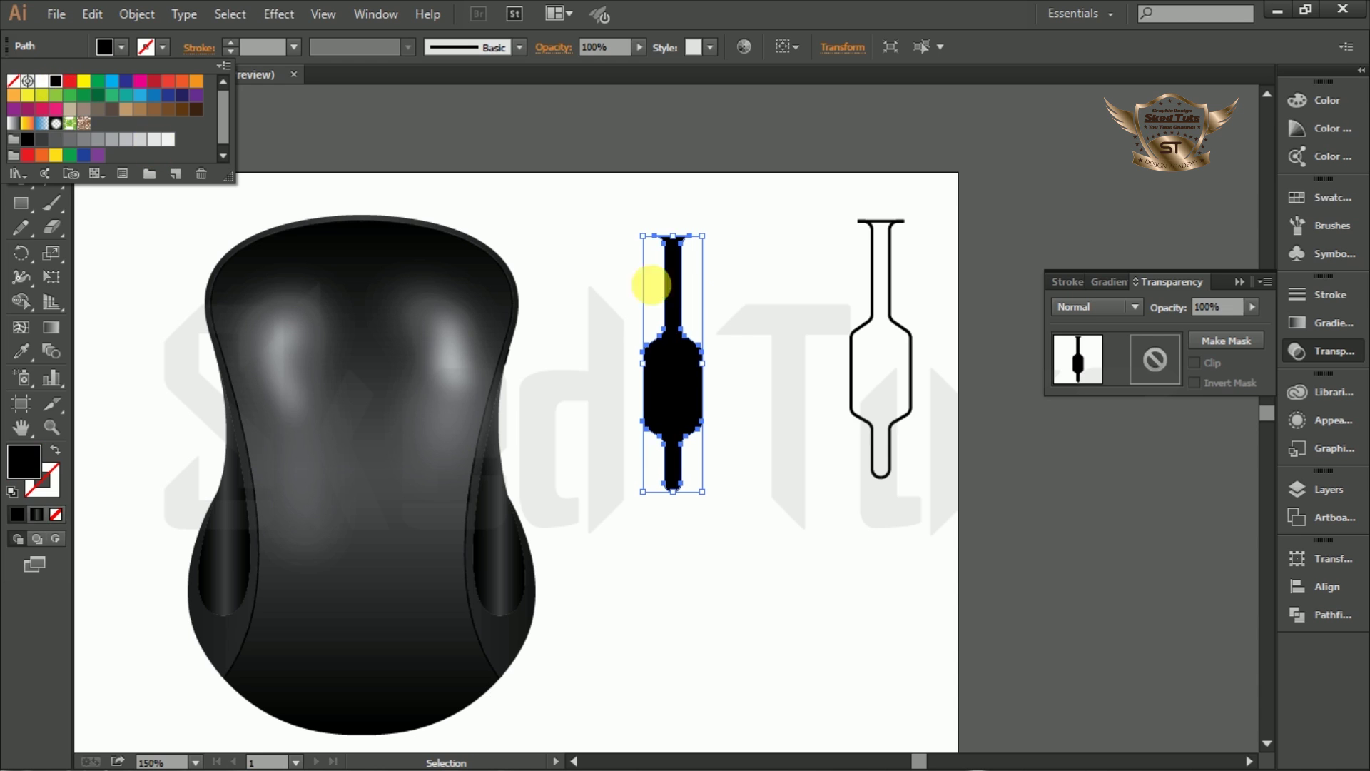
- Move the duplicate outline over the black scroll-wheel shape so that it frames the shape
{"action": "left_click", "coordinate": [761, 305]}
{"action": "left_click_drag", "start_coordinate": [849, 364], "coordinate": [645, 381]}
{"action": "left_click", "coordinate": [742, 336]}
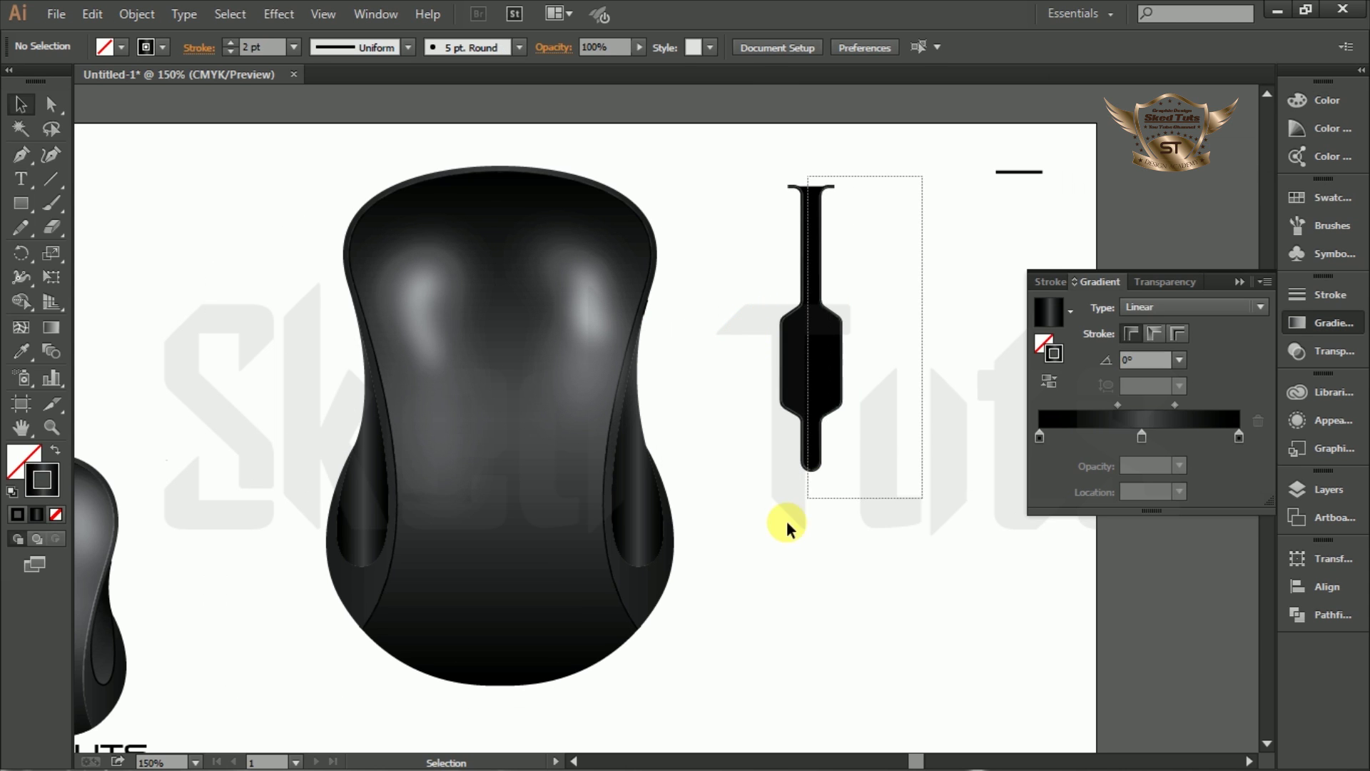
- Move the outlined black scroll-wheel shape onto the upper centre of the mouse body and deselect it
{"action": "left_click", "coordinate": [790, 405], "text": "shift"}
{"action": "left_click_drag", "start_coordinate": [790, 405], "coordinate": [501, 365]}
{"action": "left_click", "coordinate": [780, 335]}
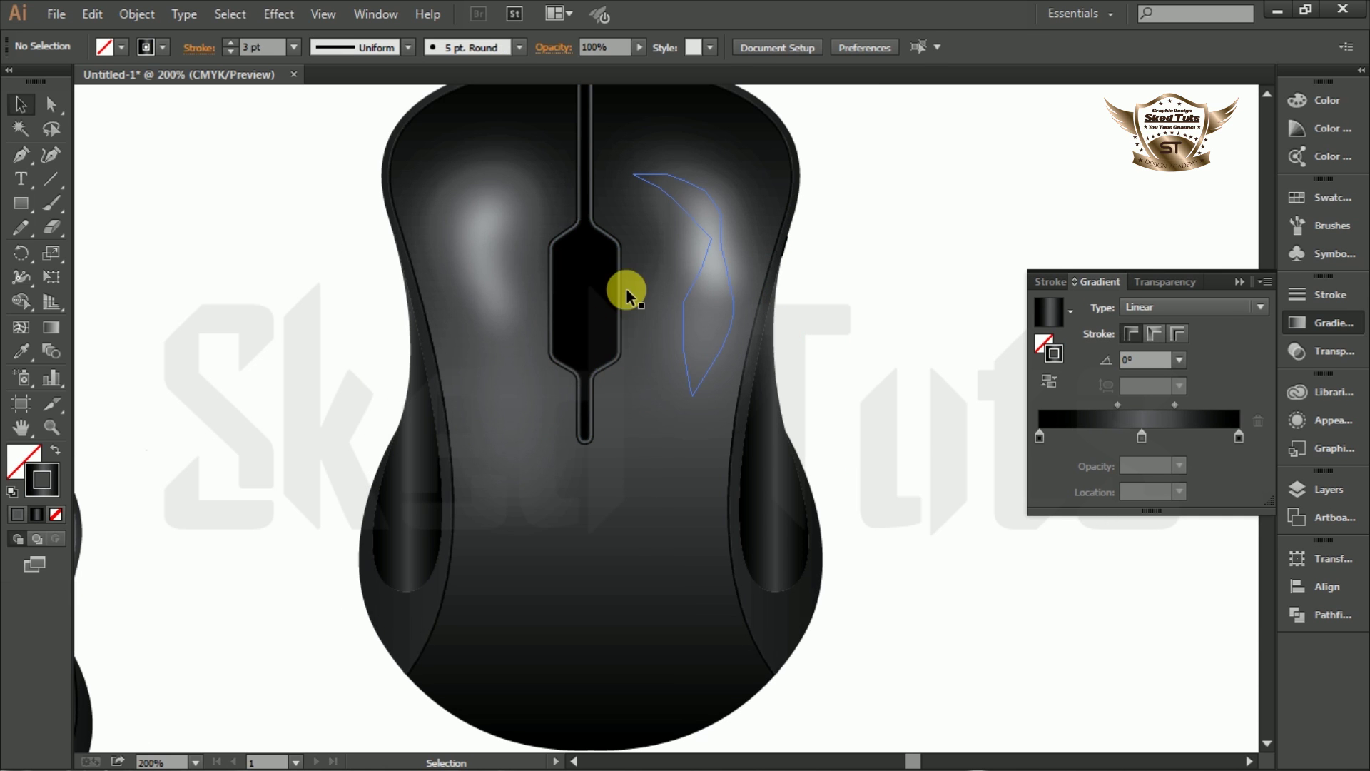
- Draw a rounded rectangle about 23 pt wide and 64 pt high inside the wide black section of the scroll-wheel shape
{"action": "scroll", "coordinate": [627, 289], "scroll_direction": "up", "scroll_amount": 1}
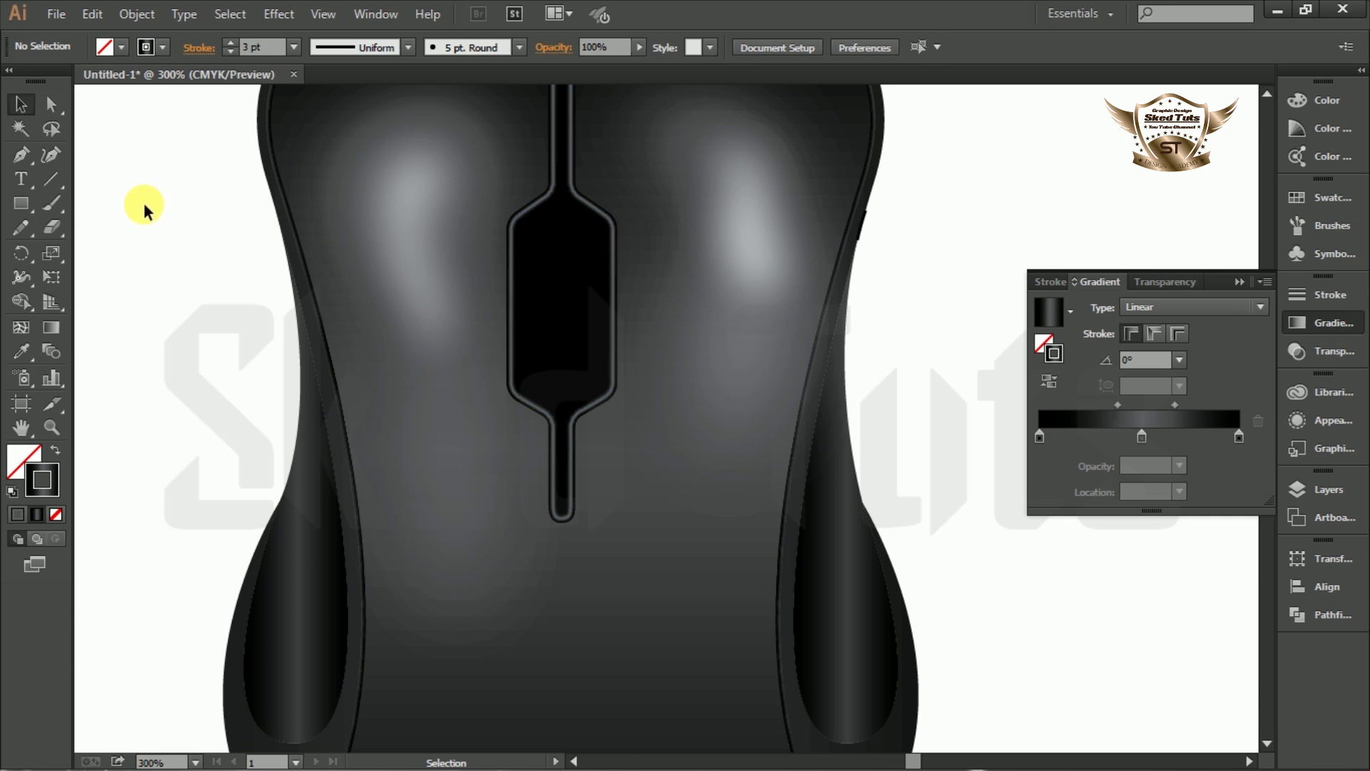
{"action": "left_click_drag", "start_coordinate": [28, 200], "coordinate": [97, 232]}
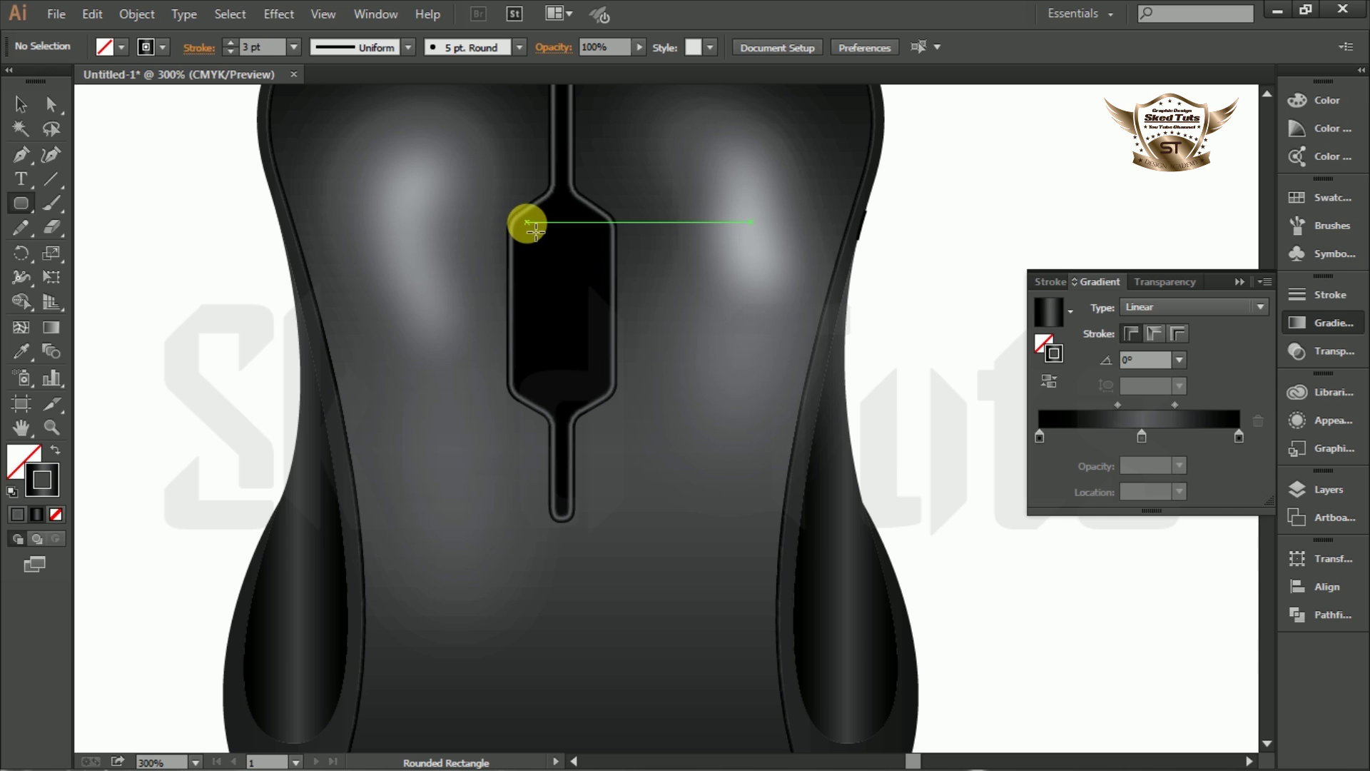
{"action": "left_click_drag", "start_coordinate": [528, 223], "coordinate": [596, 404]}
{"action": "left_click", "coordinate": [21, 105]}
{"action": "left_click_drag", "start_coordinate": [569, 227], "coordinate": [561, 211]}
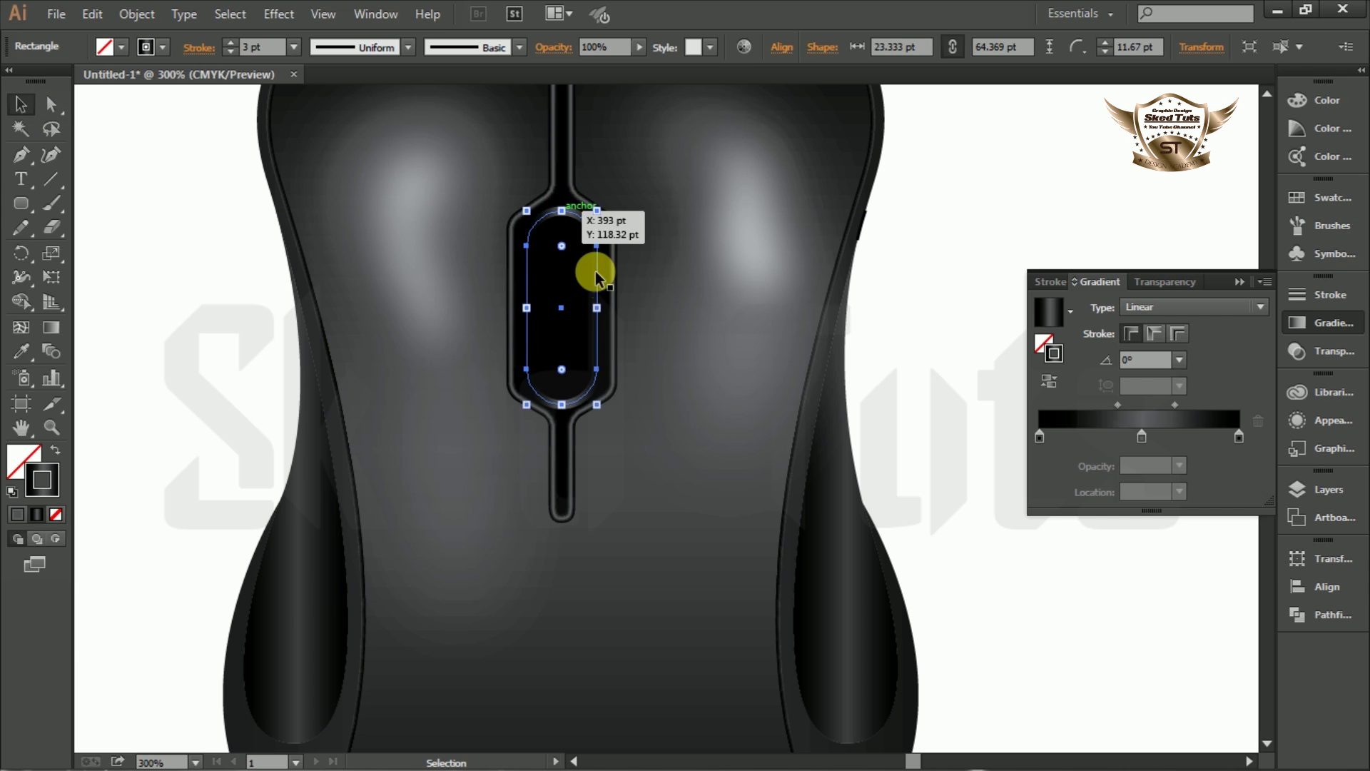
- Remove the stroke from the rounded rectangle and fill it with the black-grey linear gradient running vertically at 90°
{"action": "left_click", "coordinate": [163, 47]}
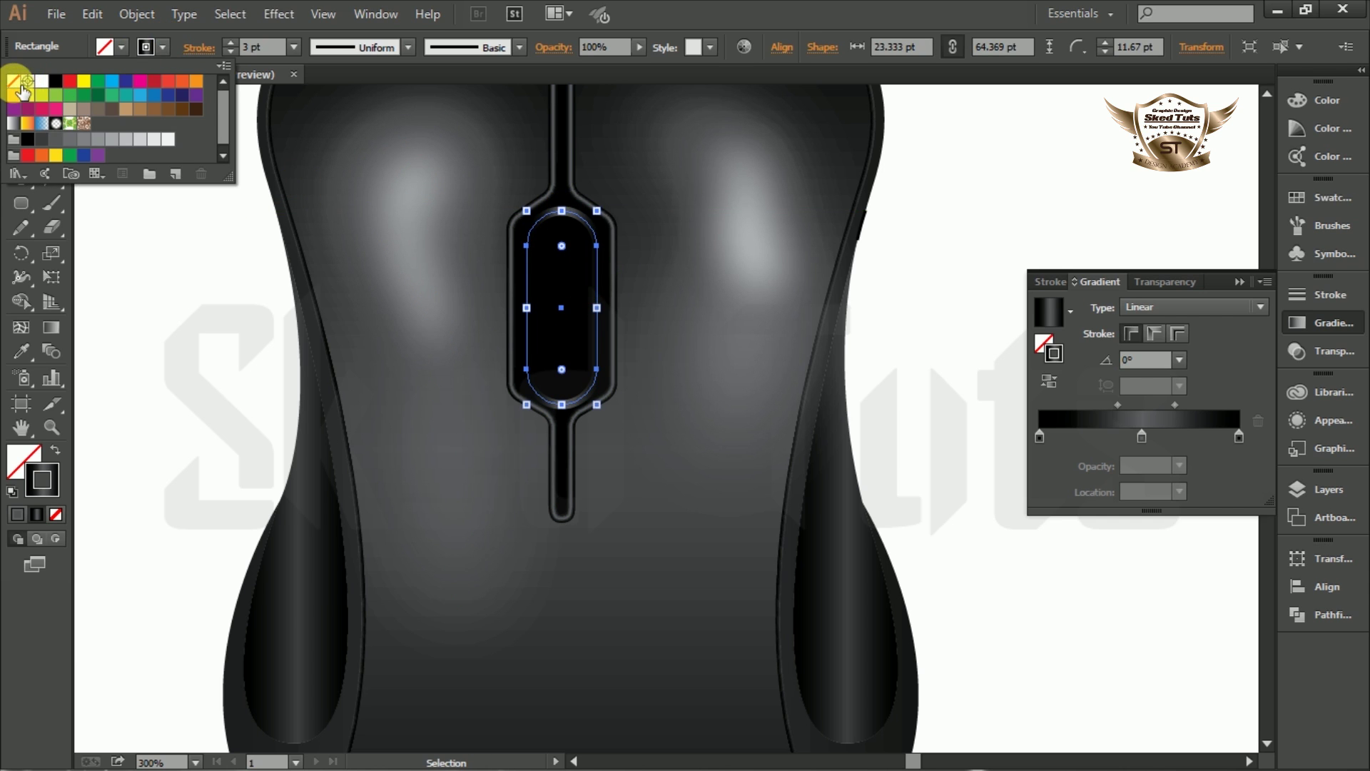
{"action": "left_click", "coordinate": [20, 85]}
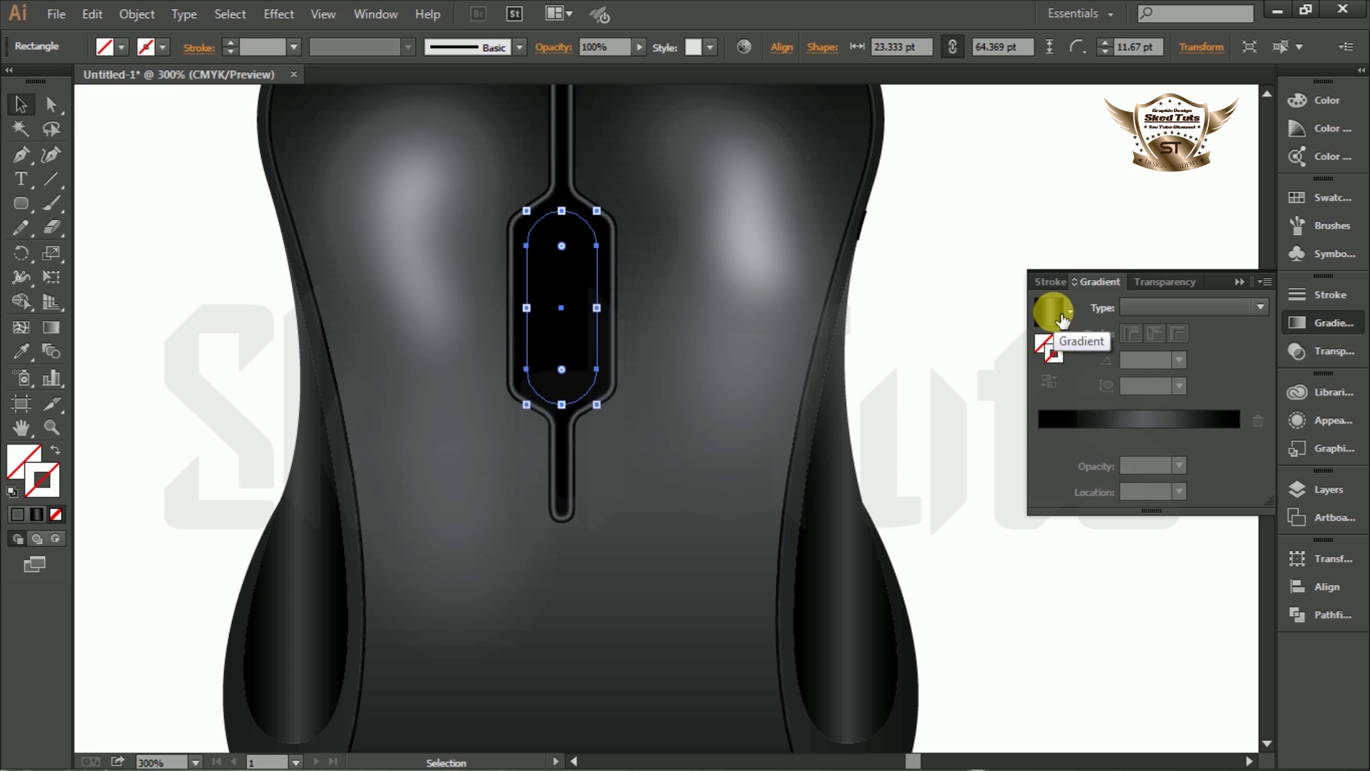
{"action": "left_click", "coordinate": [1045, 344]}
{"action": "left_click", "coordinate": [1055, 312]}
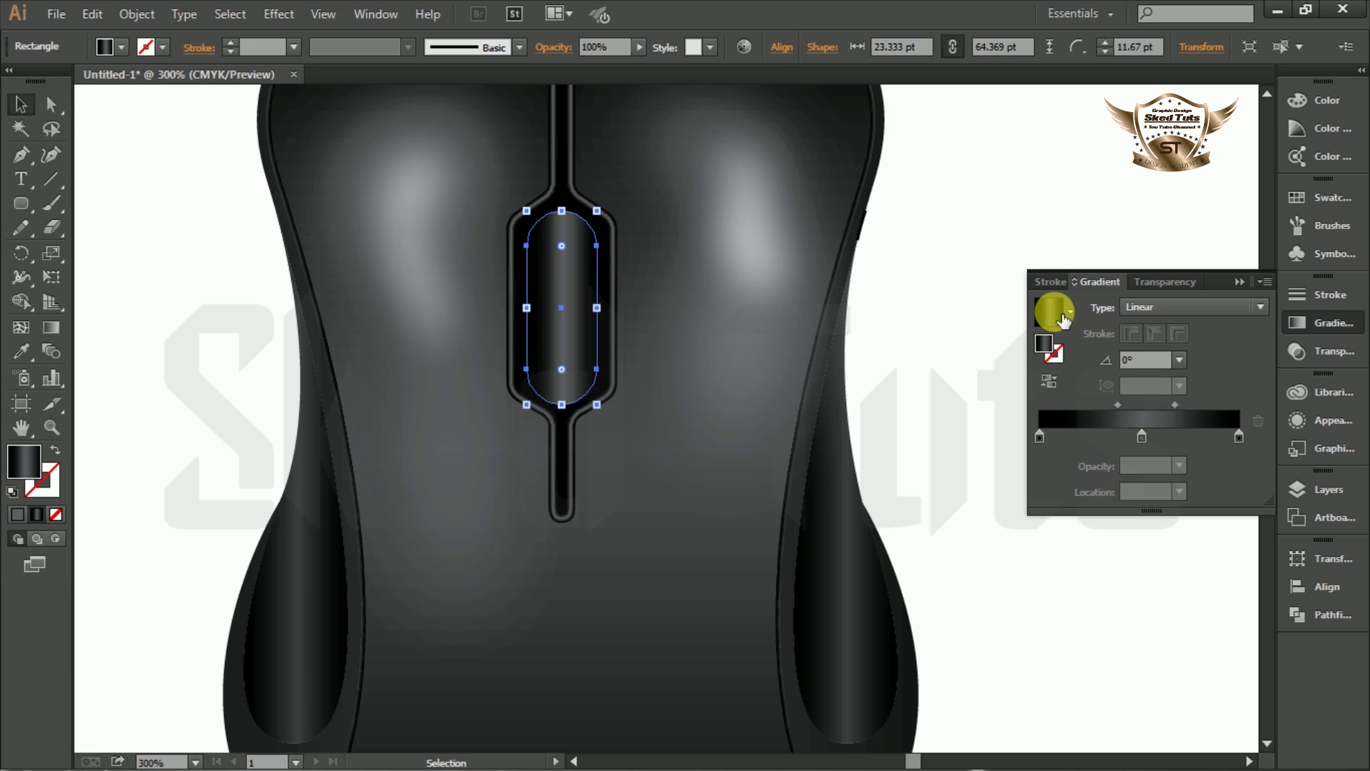
{"action": "left_click", "coordinate": [51, 327]}
{"action": "left_click_drag", "start_coordinate": [565, 403], "coordinate": [565, 212]}
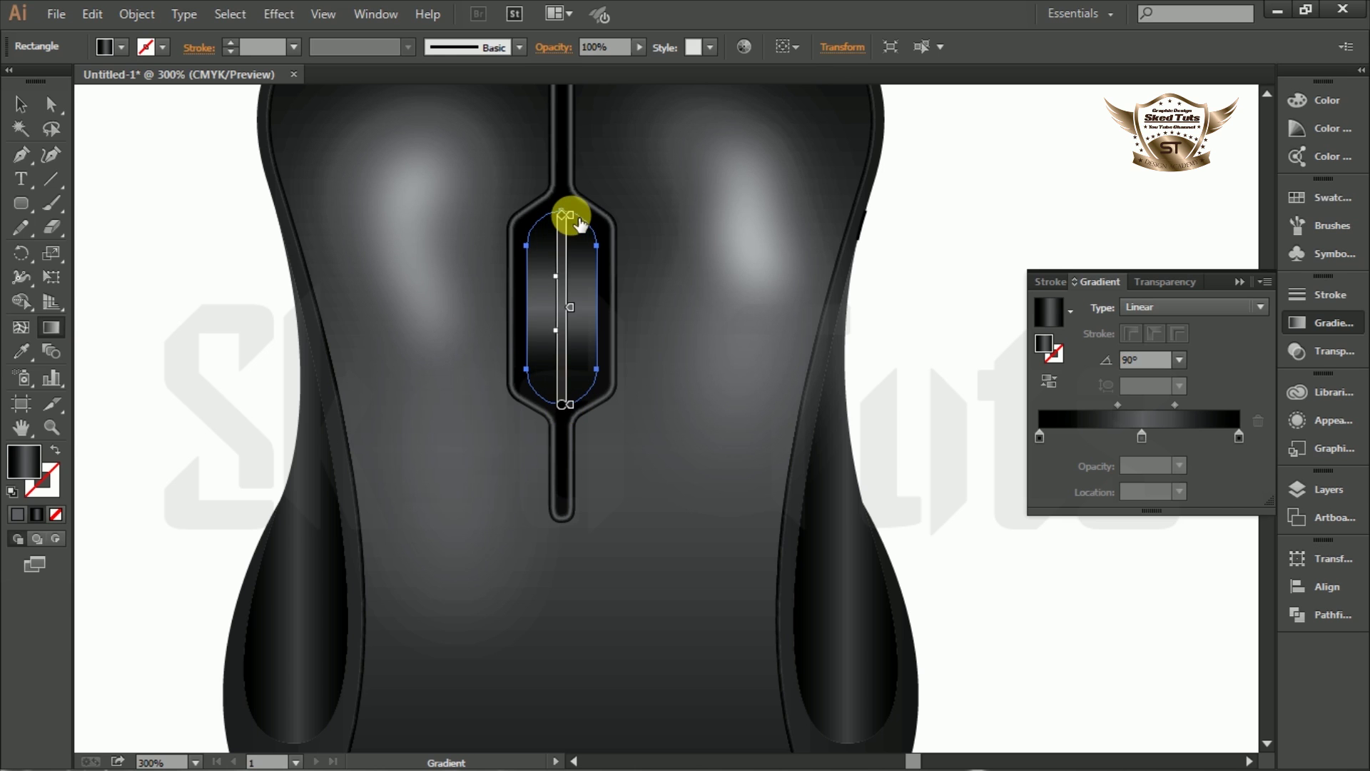
{"action": "left_click", "coordinate": [21, 106]}
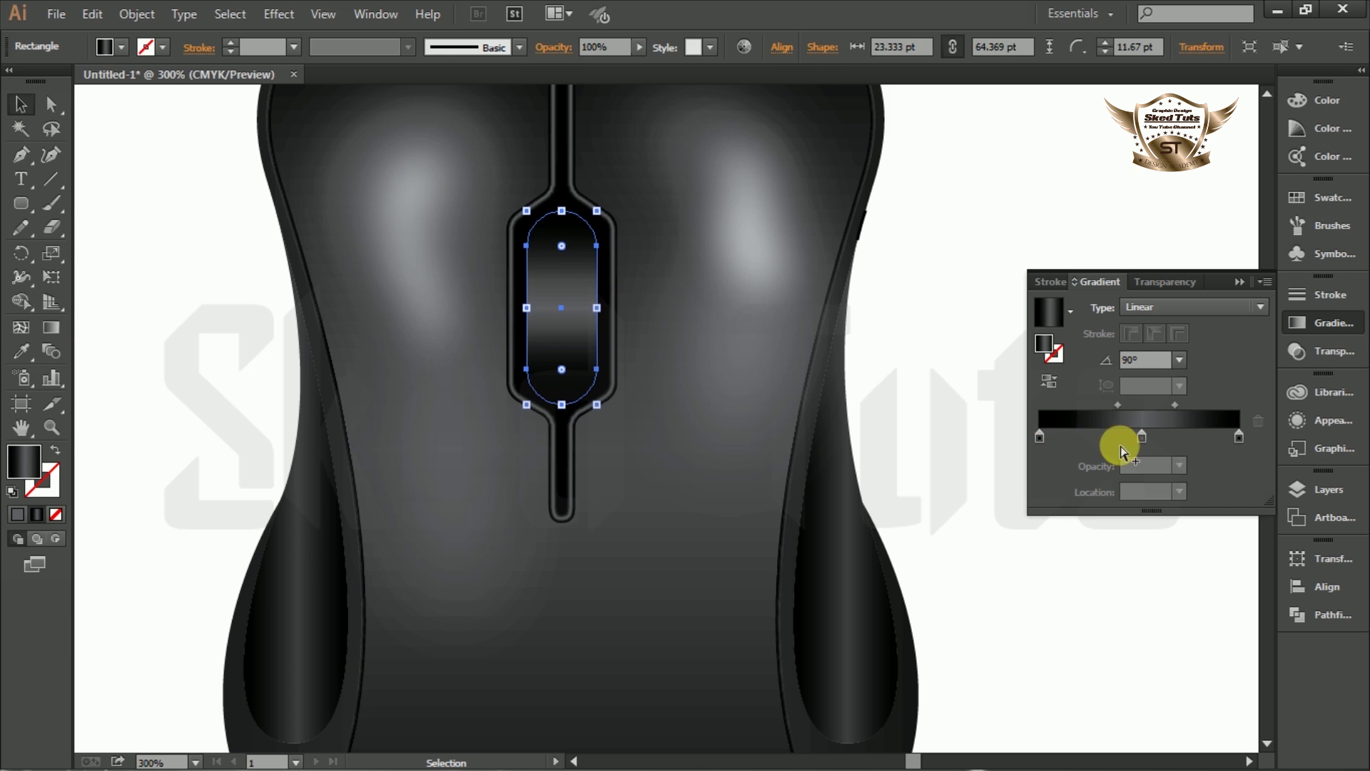
- Lighten the wheel gradient's first and last stops to about 97% and 96% black, and deselect the wheel
{"action": "double_click", "coordinate": [1040, 436]}
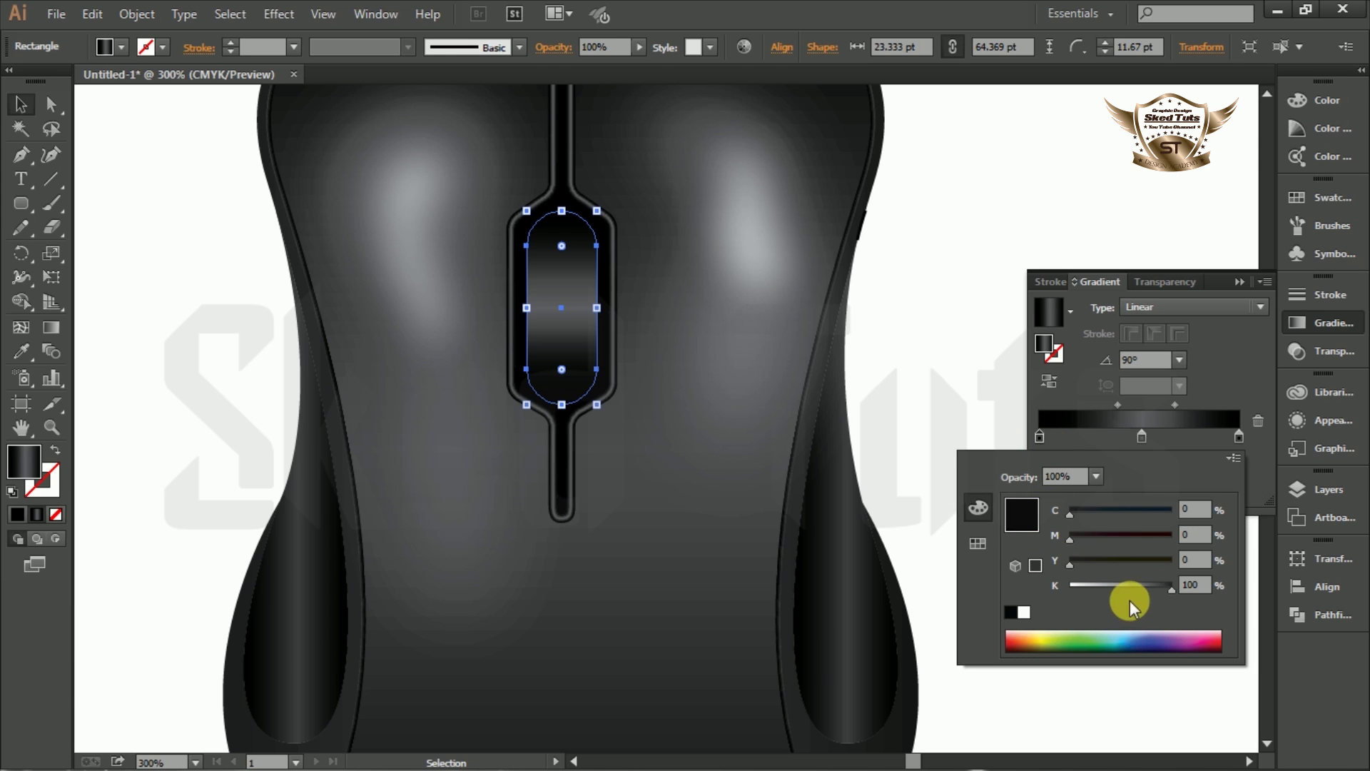
{"action": "left_click_drag", "start_coordinate": [1163, 585], "coordinate": [1169, 589]}
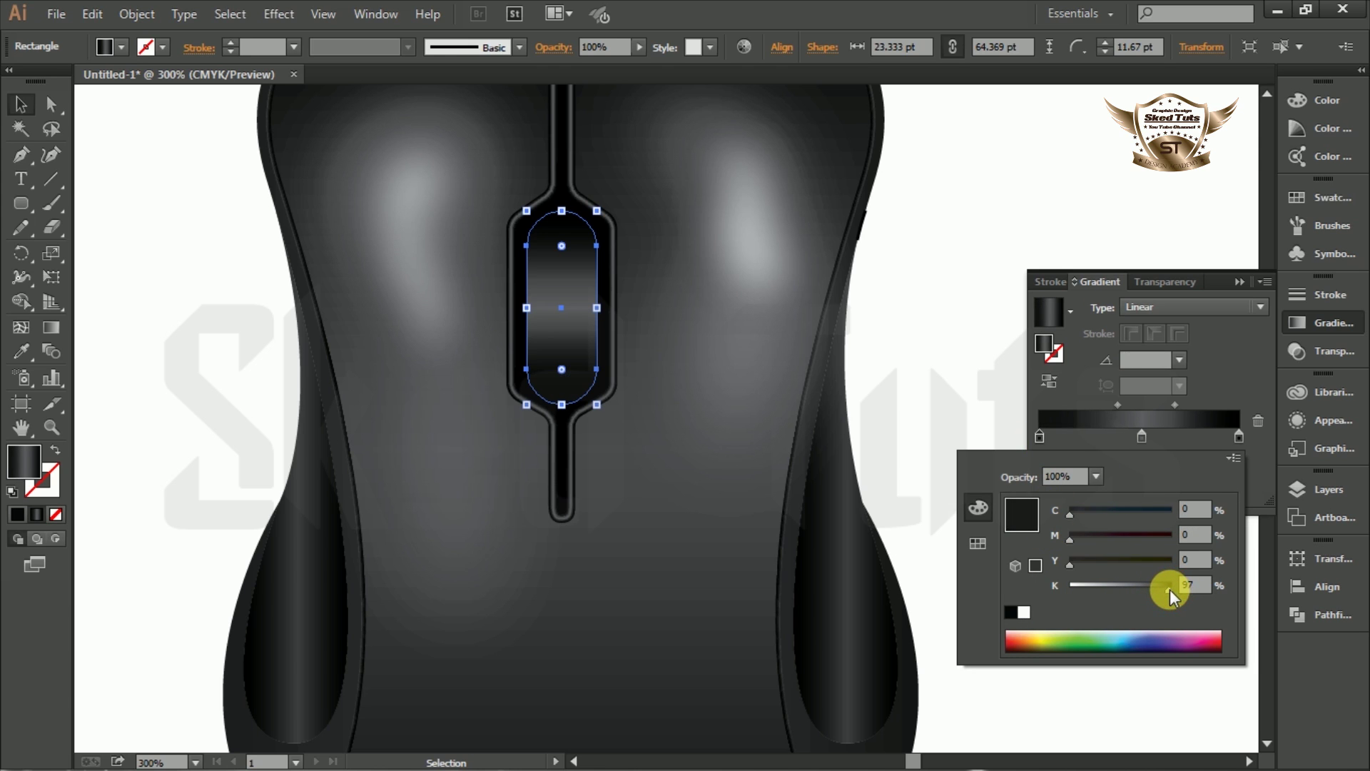
{"action": "double_click", "coordinate": [1241, 437]}
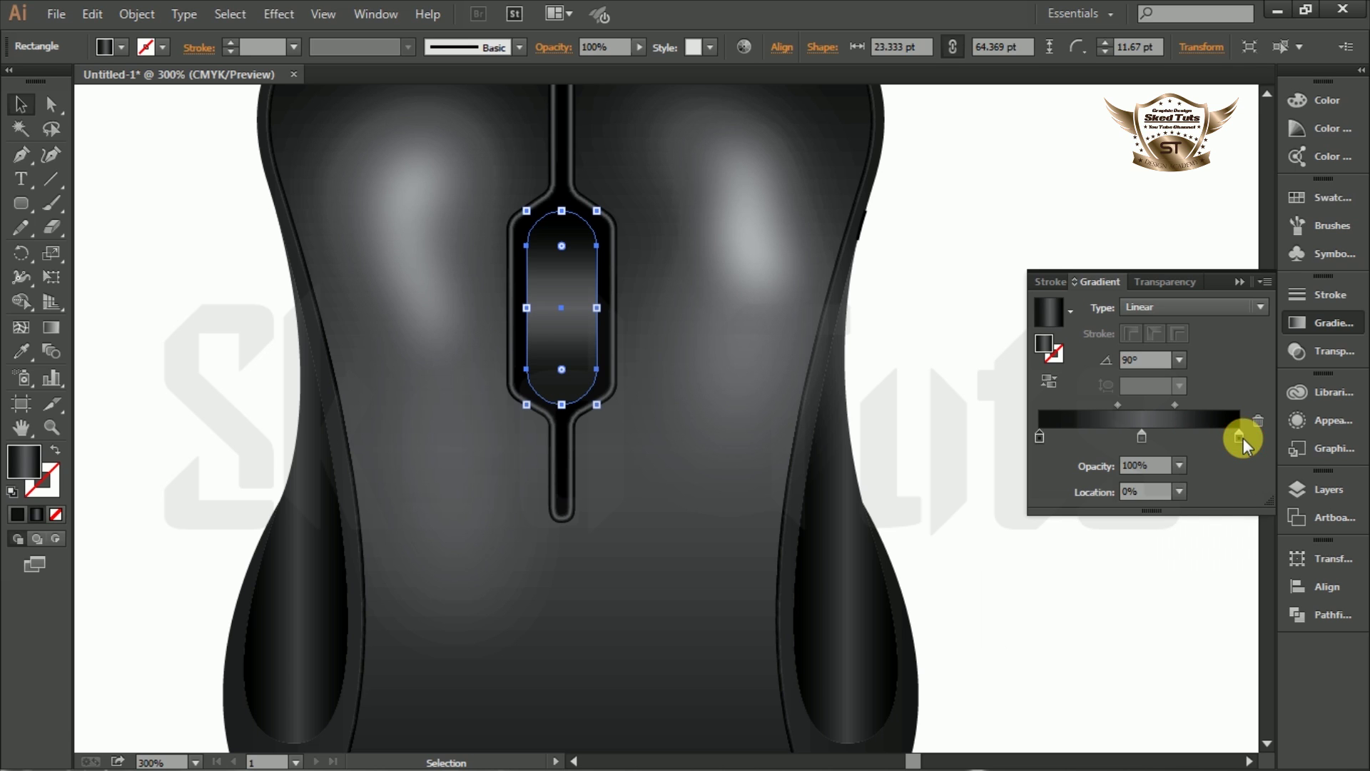
{"action": "left_click_drag", "start_coordinate": [1170, 589], "coordinate": [1166, 592]}
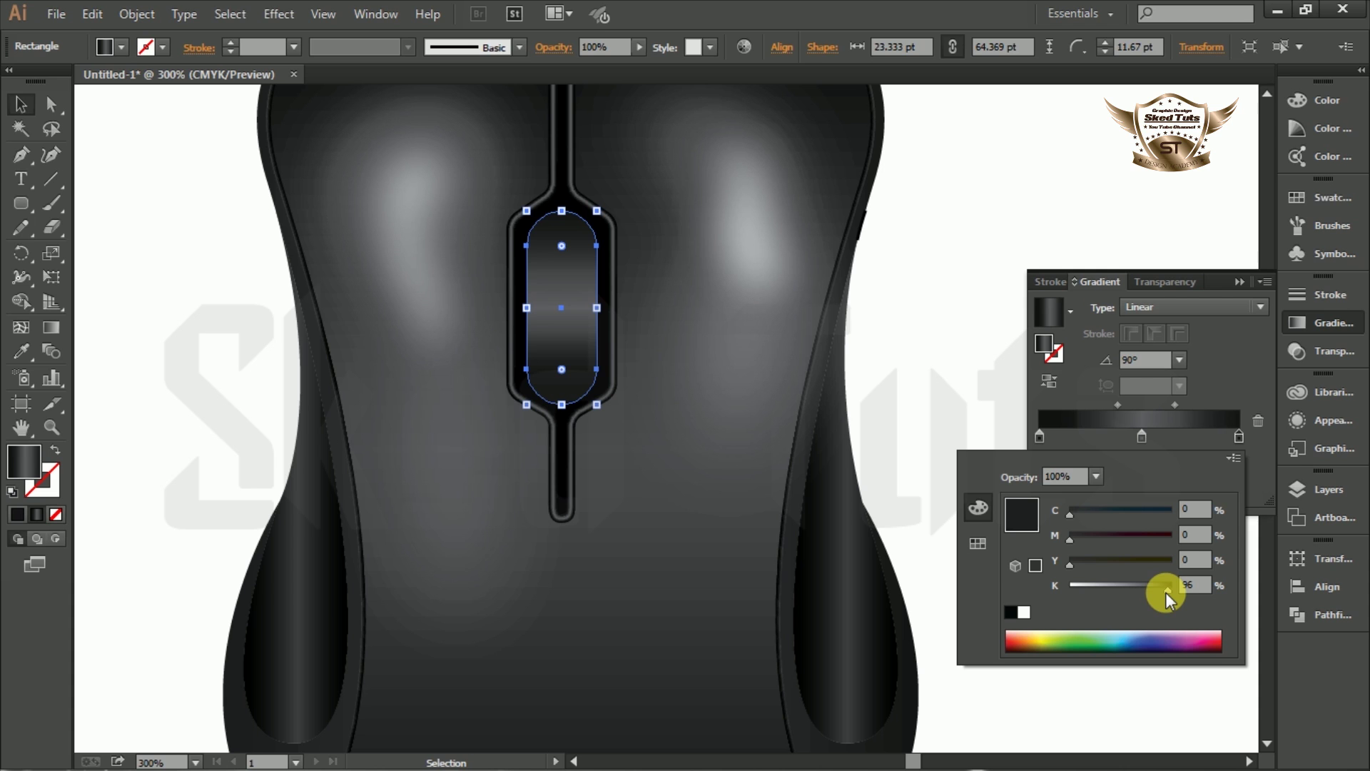
{"action": "left_click", "coordinate": [1104, 245]}
- Draw an upward-bulging arc about 23 pt wide across the upper part of the wheel, from edge to edge
{"action": "left_click", "coordinate": [21, 154]}
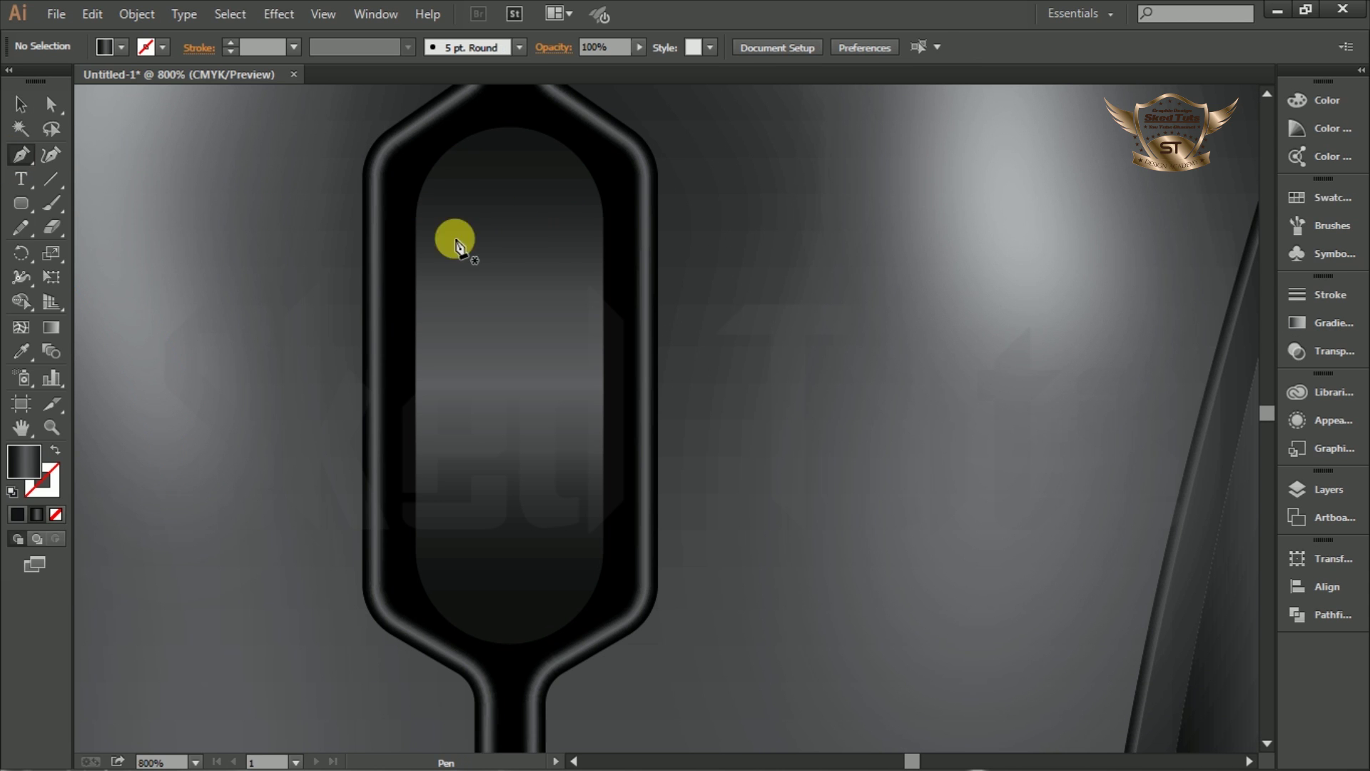
{"action": "left_click", "coordinate": [417, 221]}
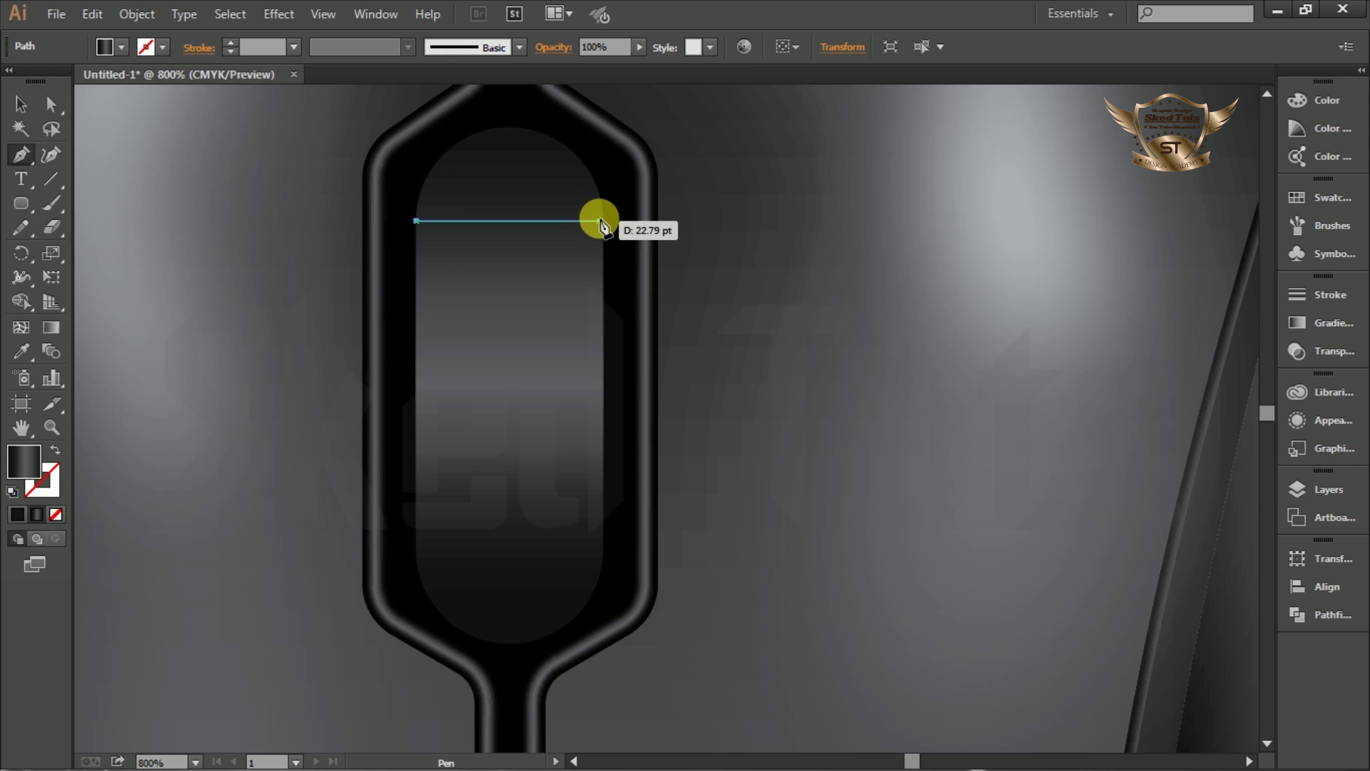
{"action": "left_click_drag", "start_coordinate": [603, 221], "coordinate": [699, 291]}
{"action": "left_click", "coordinate": [603, 221]}
{"action": "left_click", "coordinate": [18, 106]}
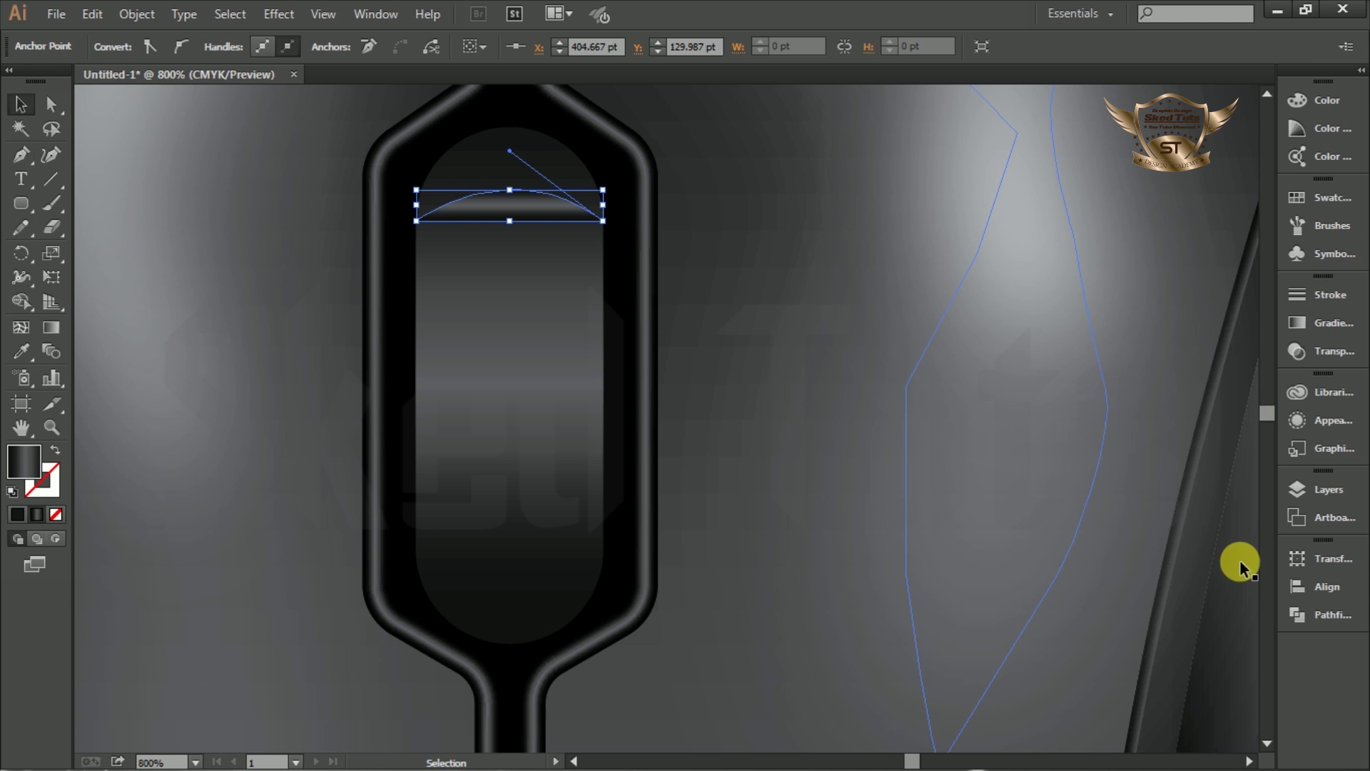
- Give the arc a black stroke and remove its fill
{"action": "left_click", "coordinate": [1206, 559]}
{"action": "left_click", "coordinate": [503, 212]}
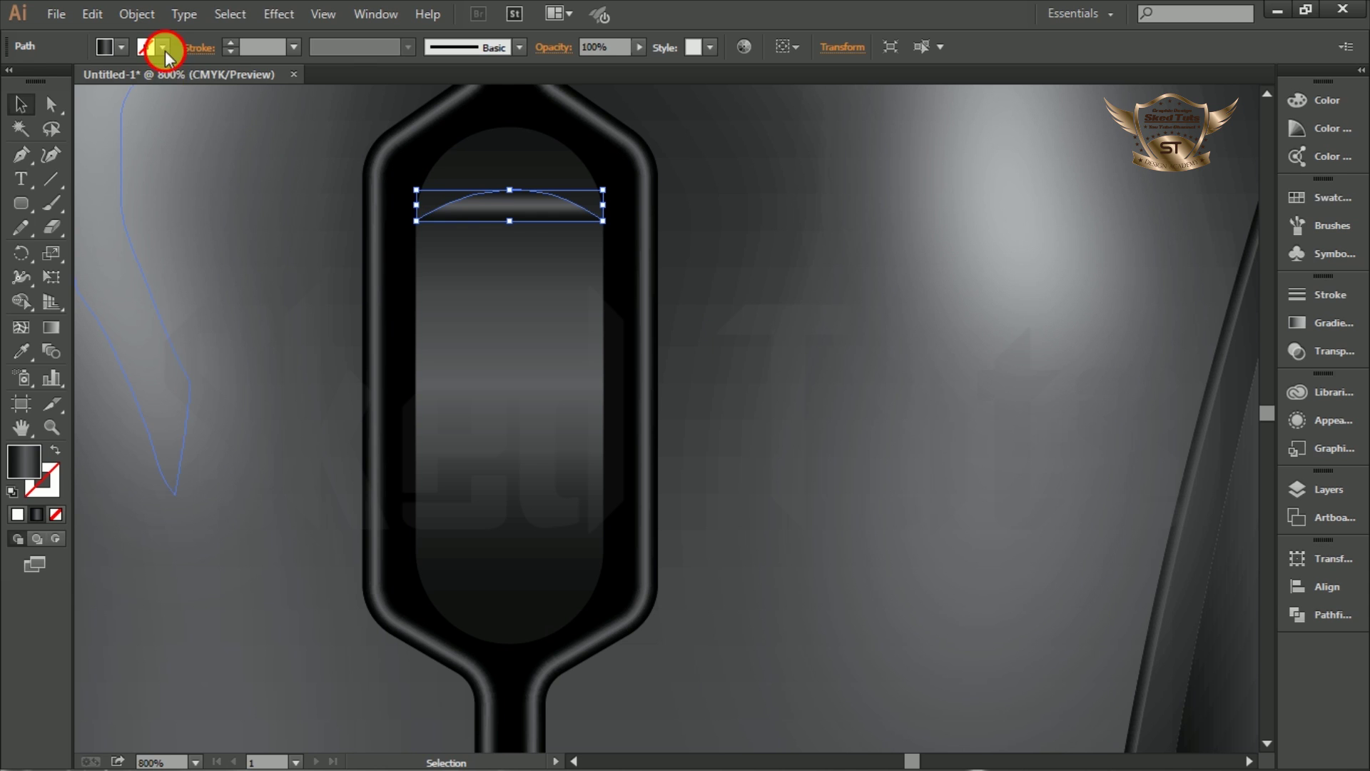
{"action": "left_click", "coordinate": [163, 47]}
{"action": "left_click", "coordinate": [59, 82]}
{"action": "left_click", "coordinate": [123, 45]}
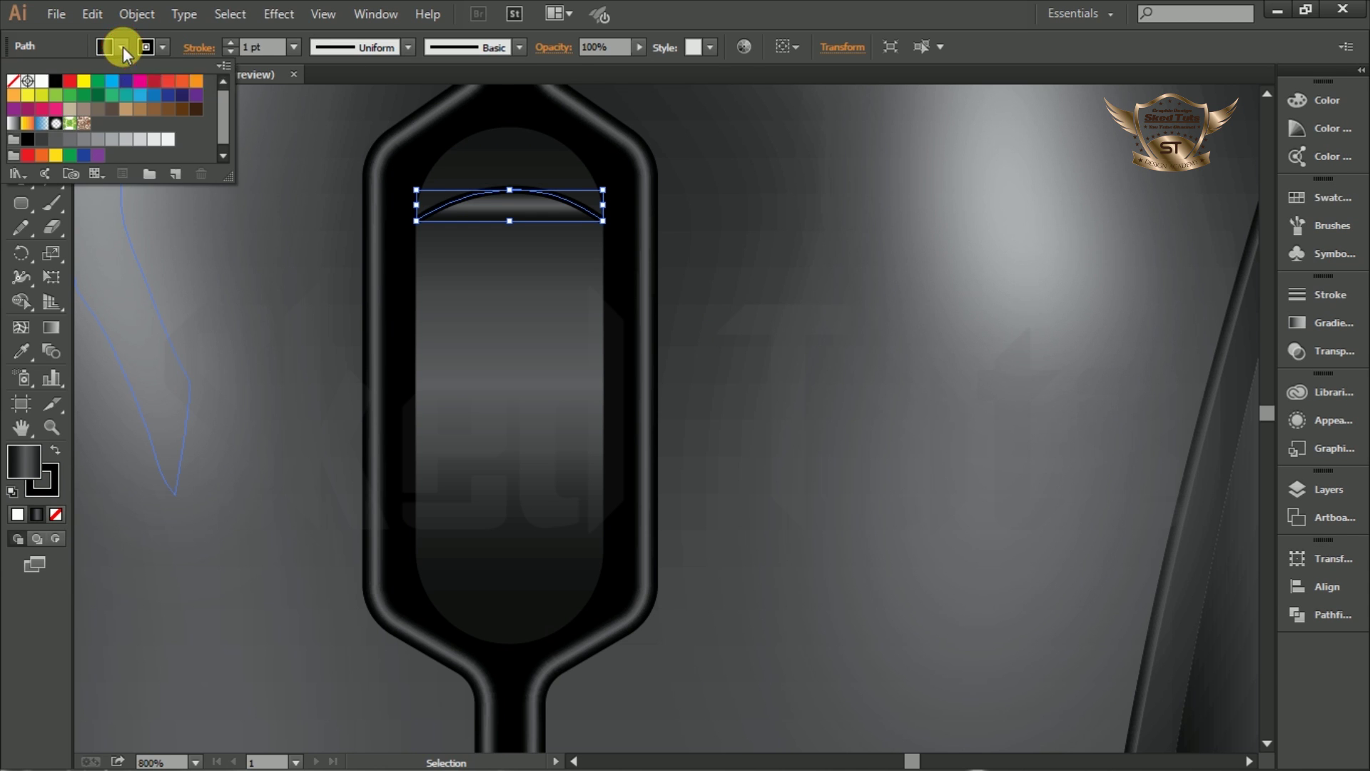
{"action": "left_click", "coordinate": [17, 83]}
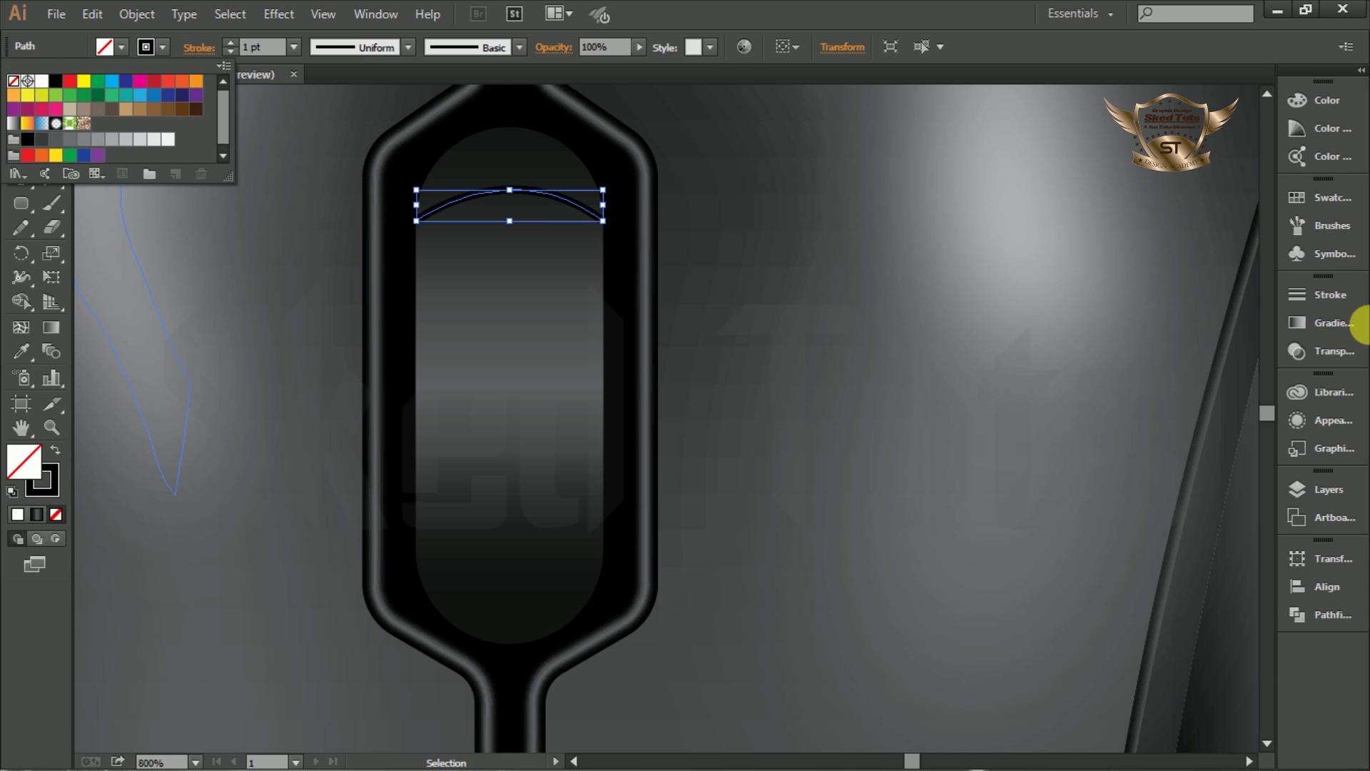
- Apply the linear gradient across the arc's stroke and leave the arc without a fill
{"action": "left_click", "coordinate": [1336, 337]}
{"action": "left_click", "coordinate": [1355, 332]}
{"action": "left_click", "coordinate": [1053, 312]}
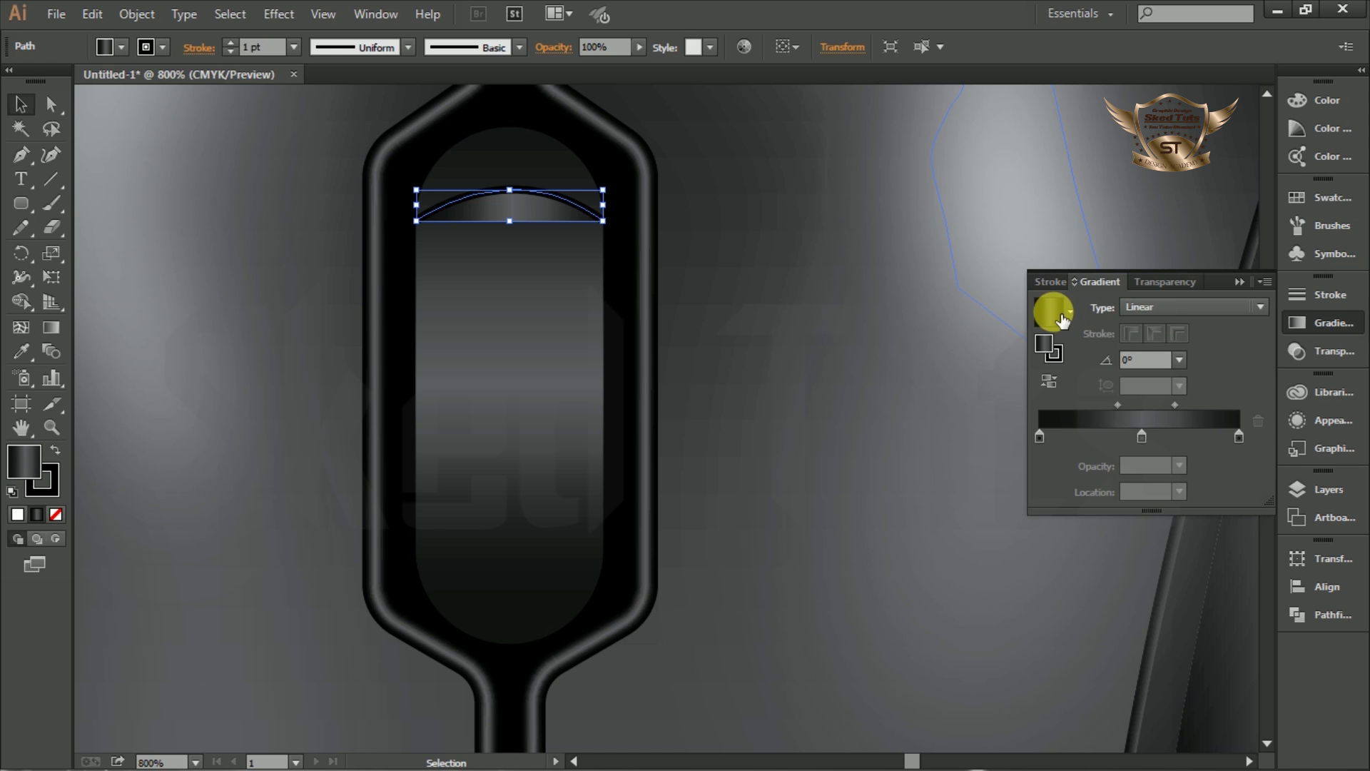
{"action": "left_click", "coordinate": [1058, 346]}
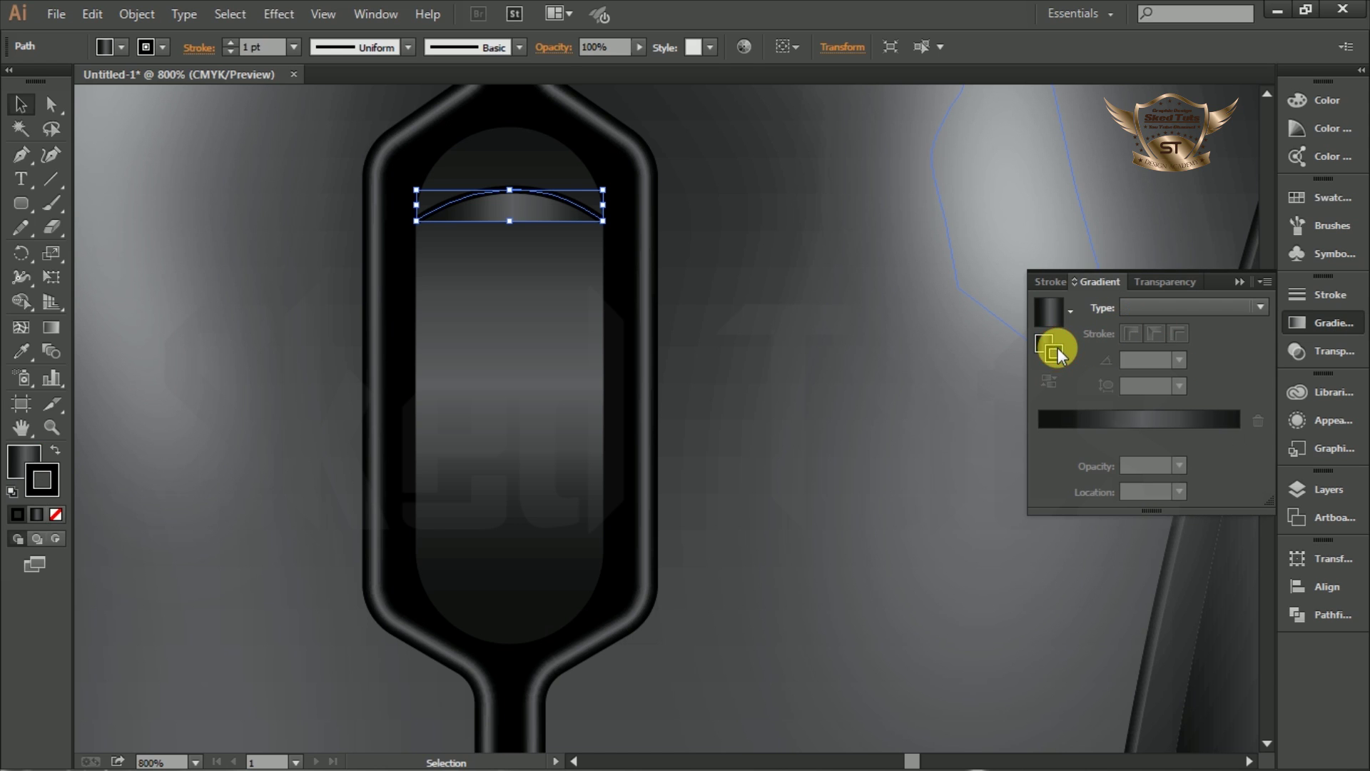
{"action": "left_click", "coordinate": [1049, 311]}
{"action": "left_click", "coordinate": [1178, 334]}
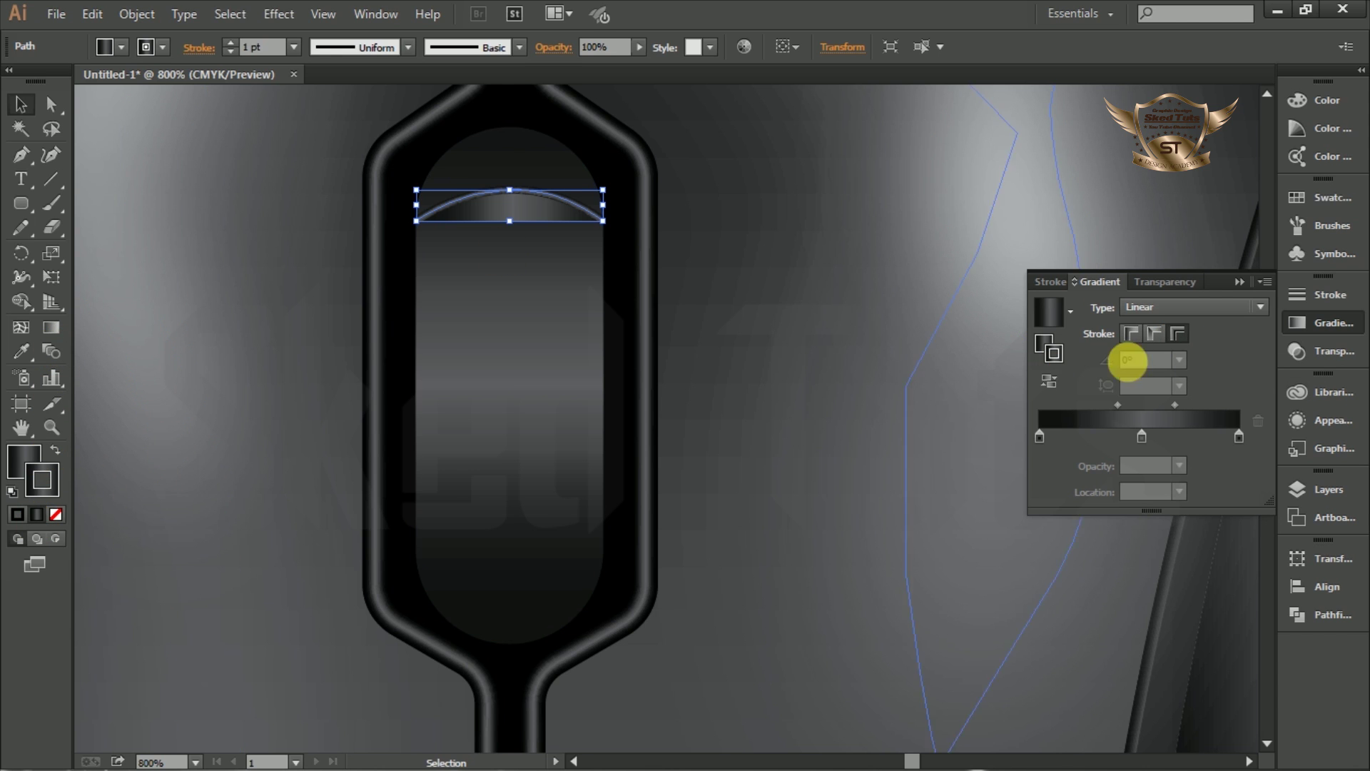
{"action": "left_click", "coordinate": [1042, 338]}
{"action": "left_click", "coordinate": [57, 514]}
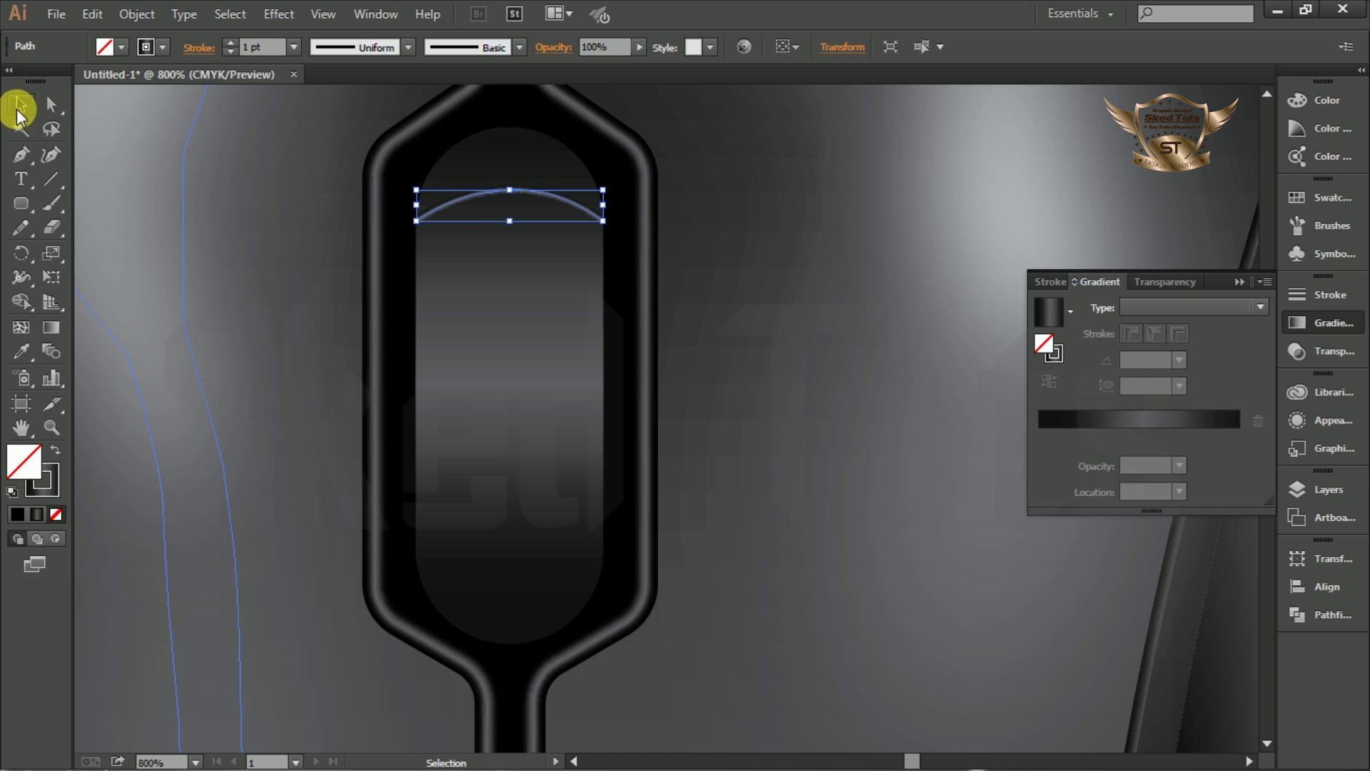
- Set the arc's stroke weight to 2 pt
{"action": "left_click", "coordinate": [523, 193]}
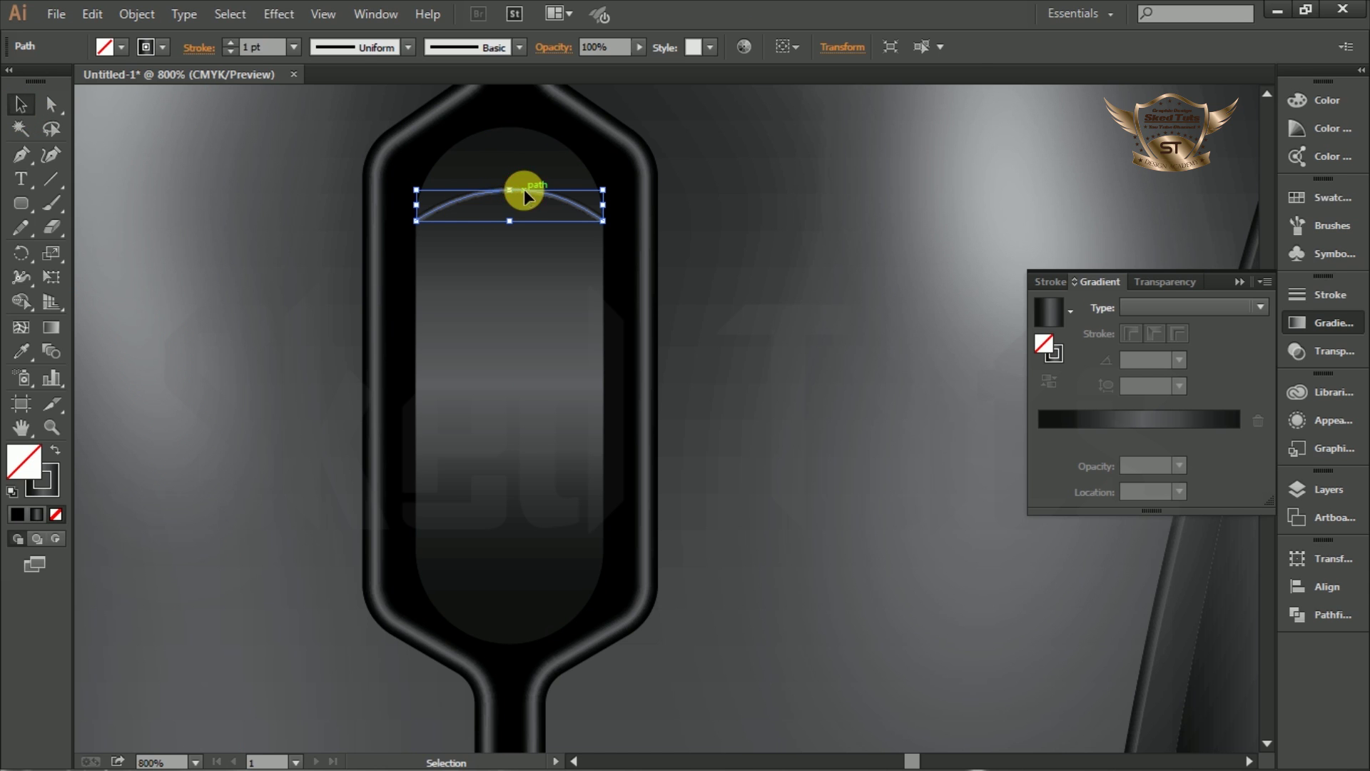
{"action": "left_click", "coordinate": [293, 47]}
{"action": "left_click", "coordinate": [302, 173]}
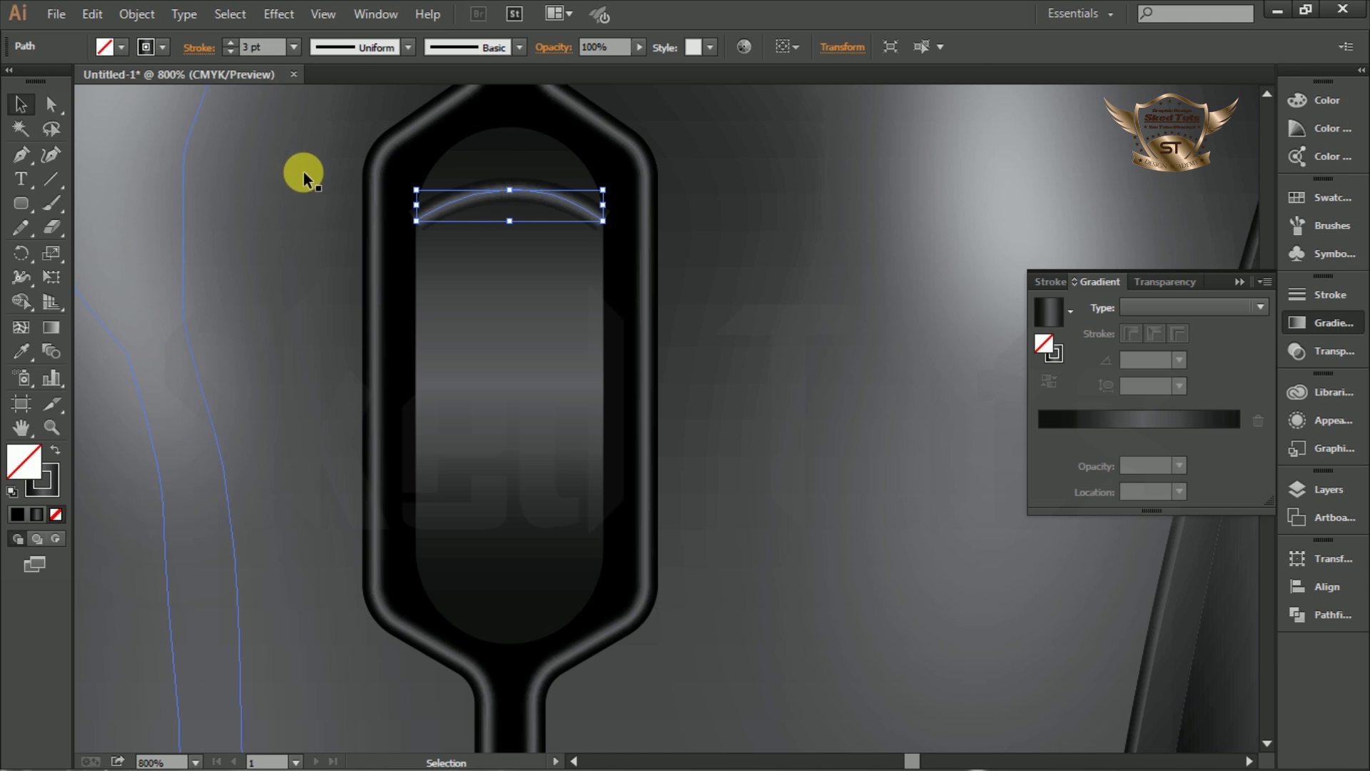
{"action": "left_click", "coordinate": [292, 50]}
{"action": "left_click", "coordinate": [305, 161]}
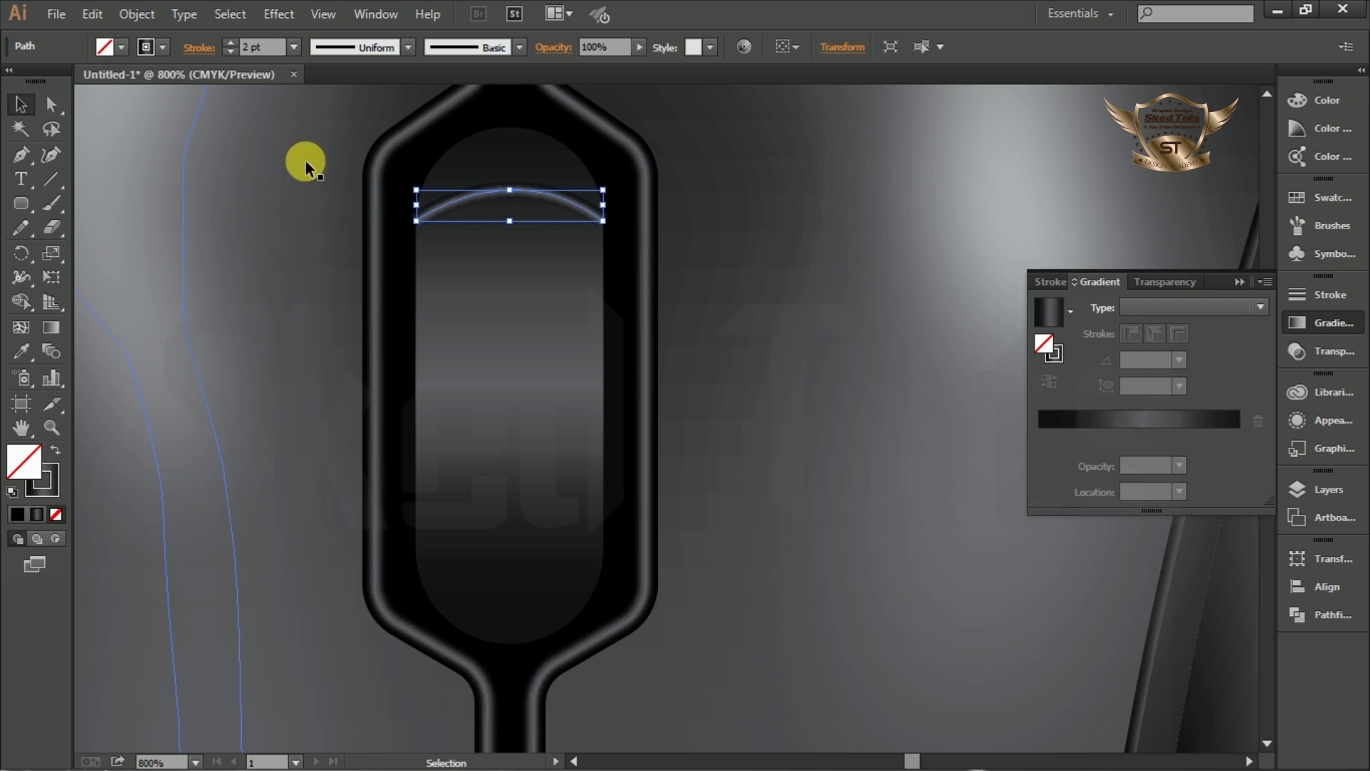
- Duplicate the arc about 5.5 pt below the first one and flatten the copy's curve slightly
{"action": "left_click_drag", "start_coordinate": [529, 189], "coordinate": [535, 242]}
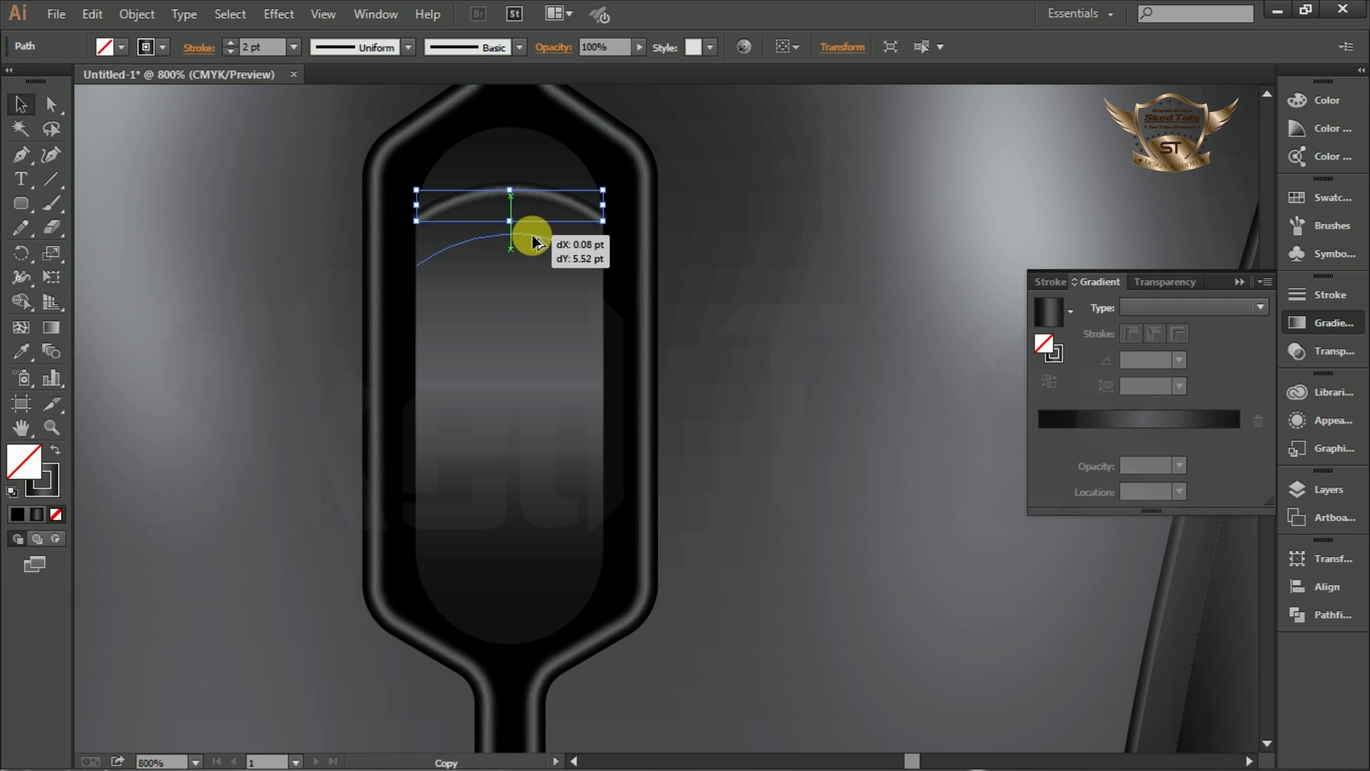
{"action": "left_click_drag", "start_coordinate": [535, 242], "coordinate": [539, 241]}
{"action": "left_click", "coordinate": [45, 107]}
{"action": "left_click", "coordinate": [601, 265]}
{"action": "left_click_drag", "start_coordinate": [511, 199], "coordinate": [508, 212]}
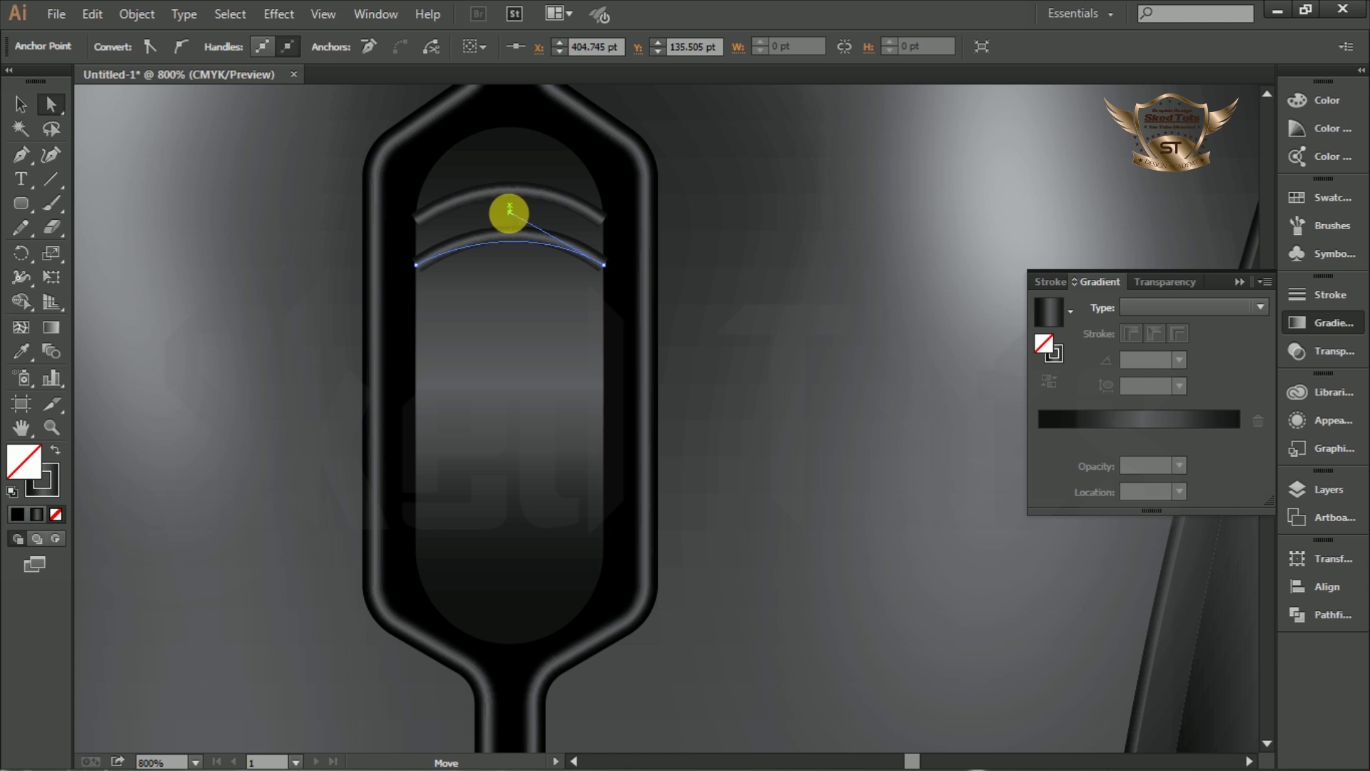
- Copy the second arc straight below itself to make a third groove and reduce its curvature
{"action": "left_click", "coordinate": [20, 105]}
{"action": "left_click_drag", "start_coordinate": [511, 241], "coordinate": [519, 285]}
{"action": "left_click", "coordinate": [521, 242]}
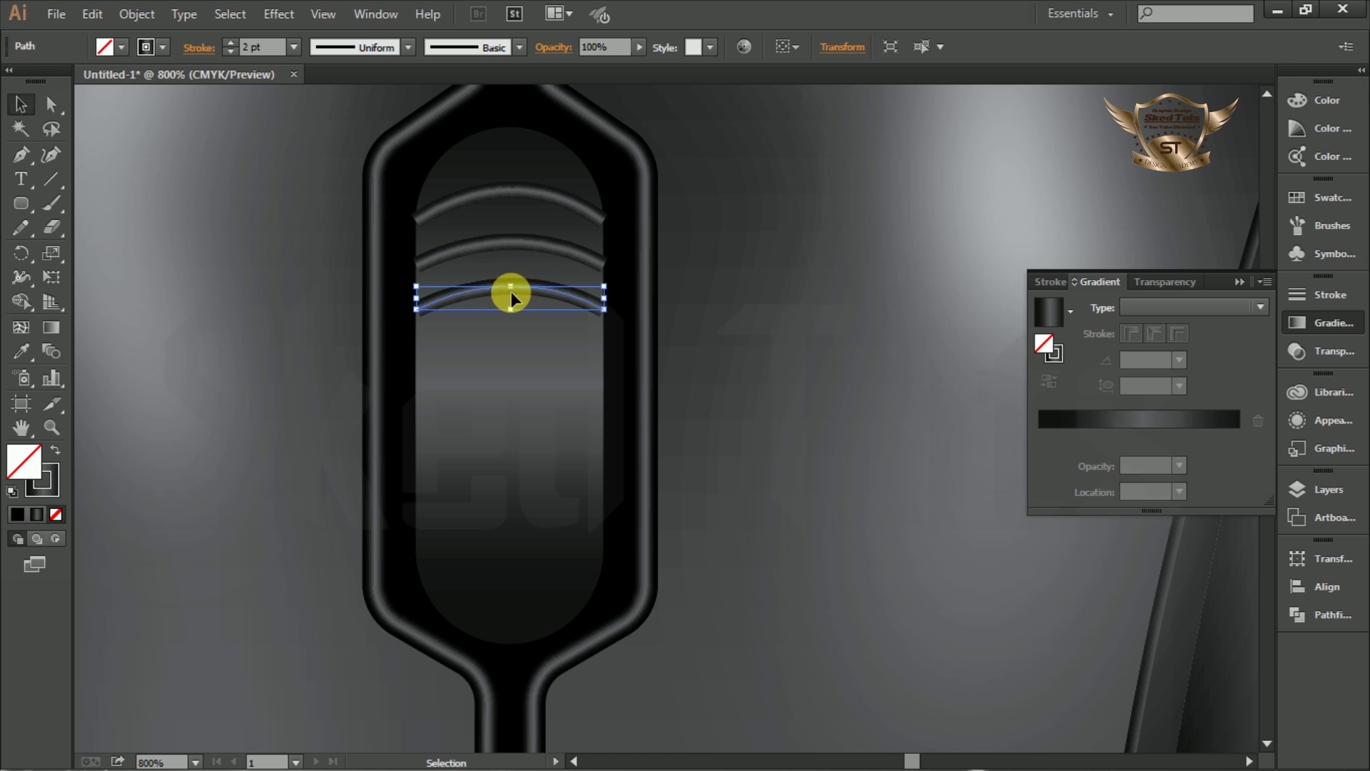
{"action": "left_click", "coordinate": [604, 310]}
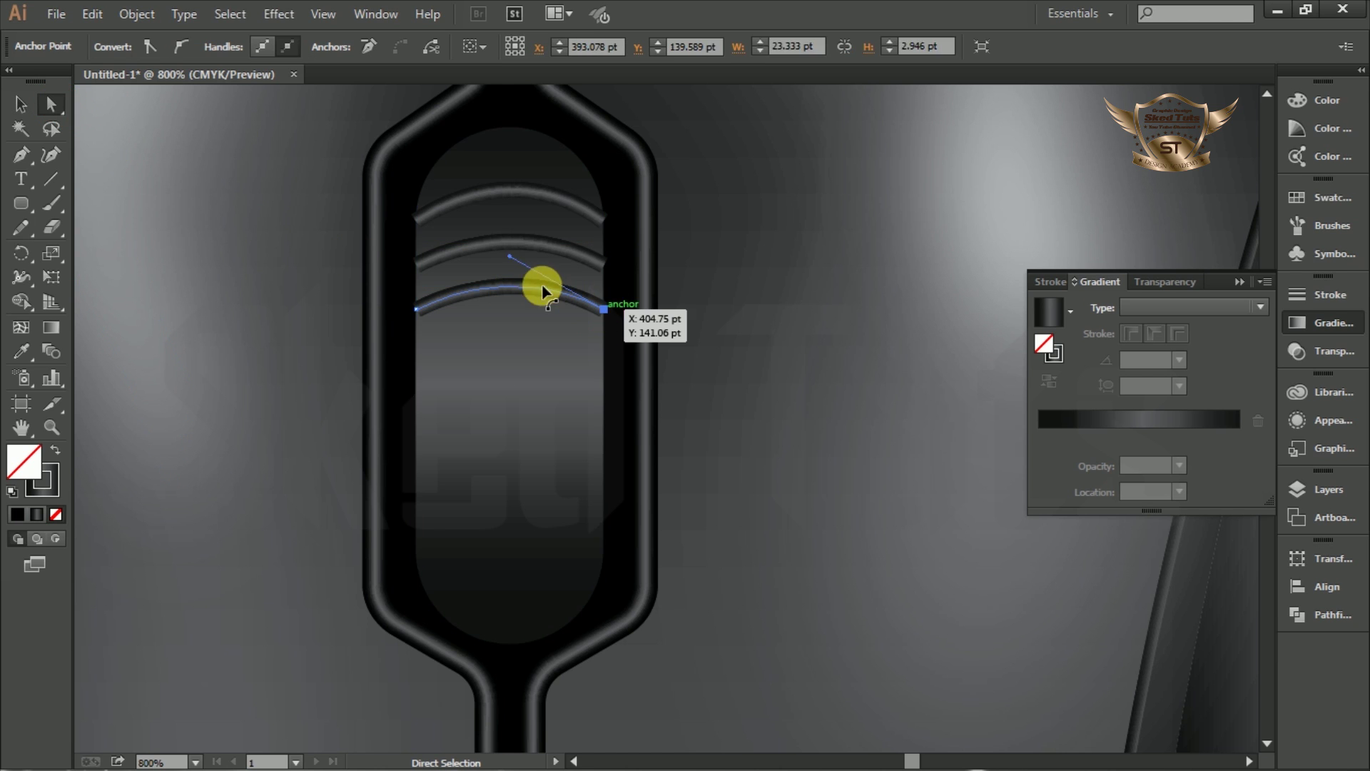
{"action": "left_click_drag", "start_coordinate": [511, 260], "coordinate": [540, 333]}
- Add a fourth arc as a copy below the third and flatten its curve further
{"action": "left_click", "coordinate": [20, 104]}
{"action": "left_click", "coordinate": [521, 307]}
{"action": "left_click", "coordinate": [51, 104]}
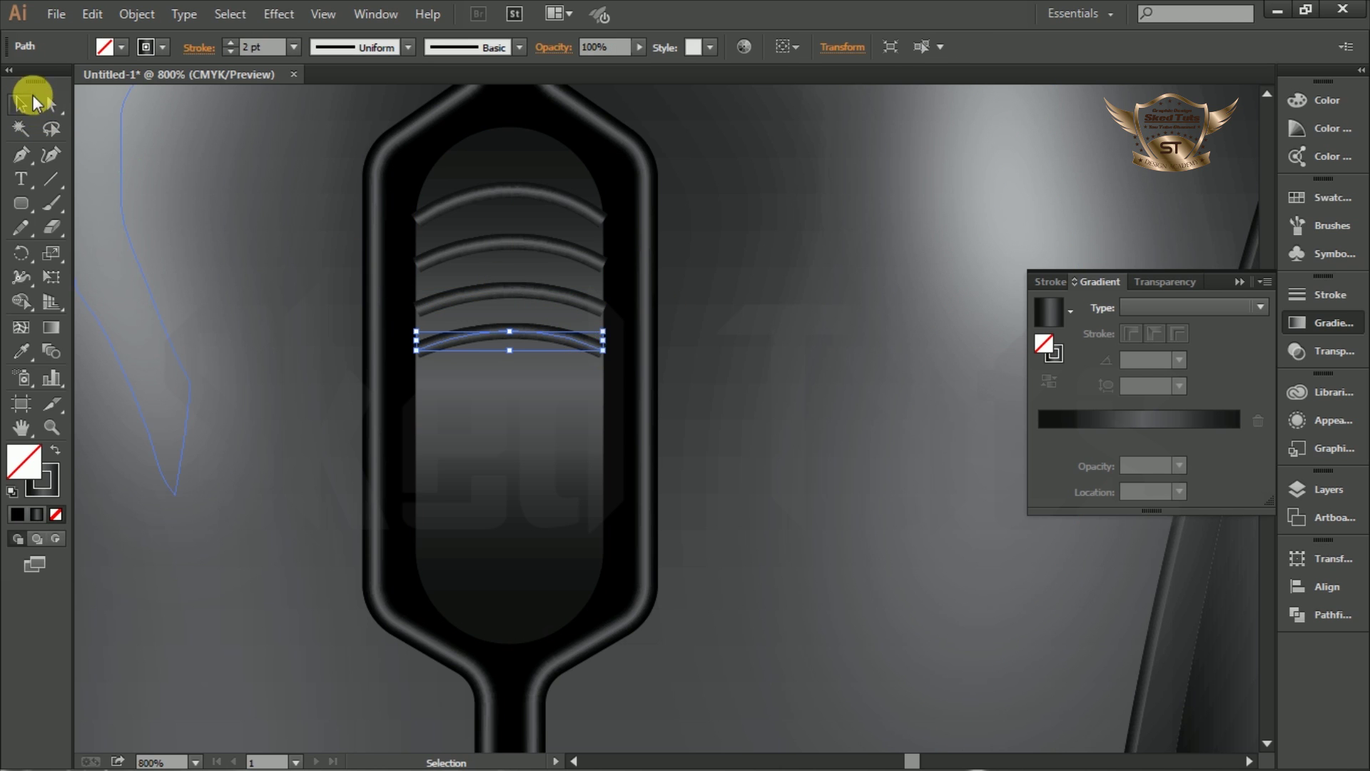
{"action": "left_click", "coordinate": [603, 351]}
{"action": "left_click_drag", "start_coordinate": [509, 306], "coordinate": [557, 383]}
- Place a fifth arc copy at the middle of the wheel and make it nearly flat
{"action": "left_click", "coordinate": [20, 107]}
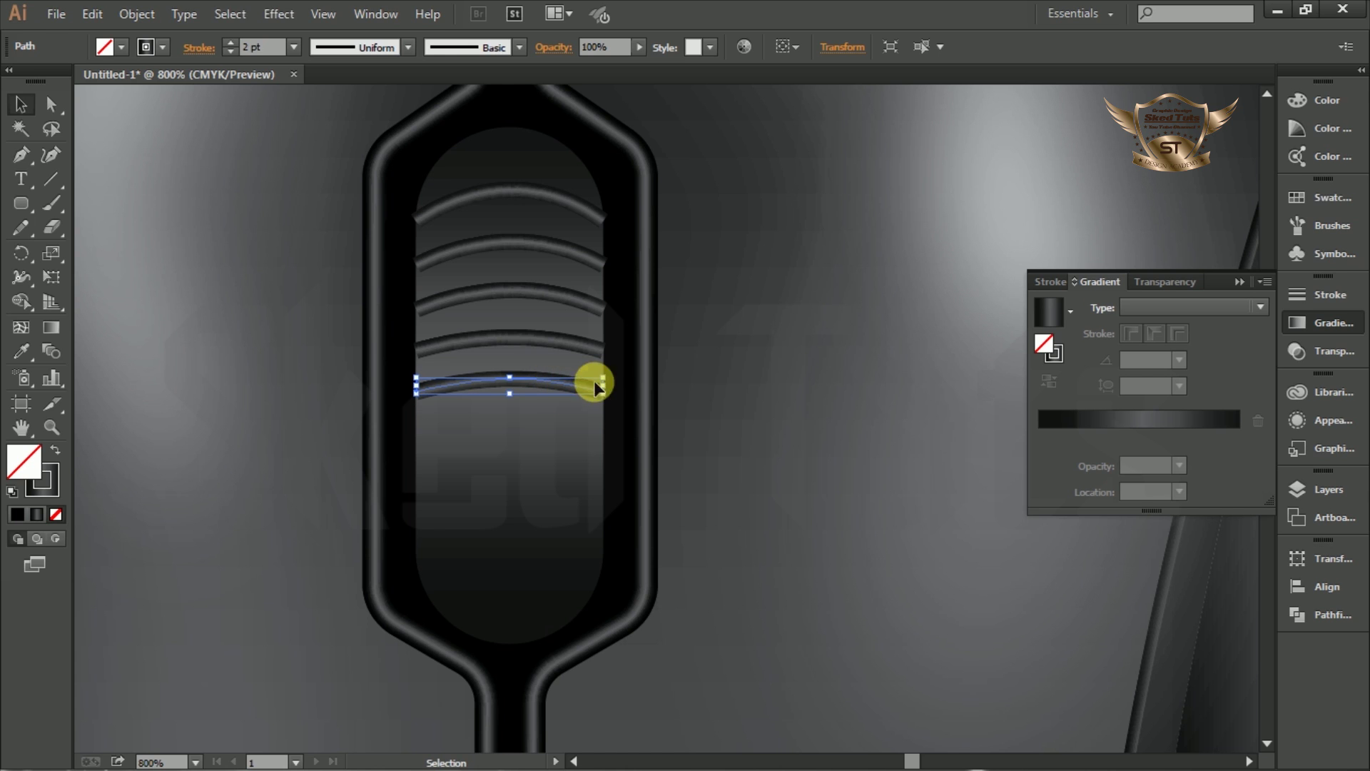
{"action": "left_click", "coordinate": [51, 105]}
{"action": "left_click", "coordinate": [602, 392]}
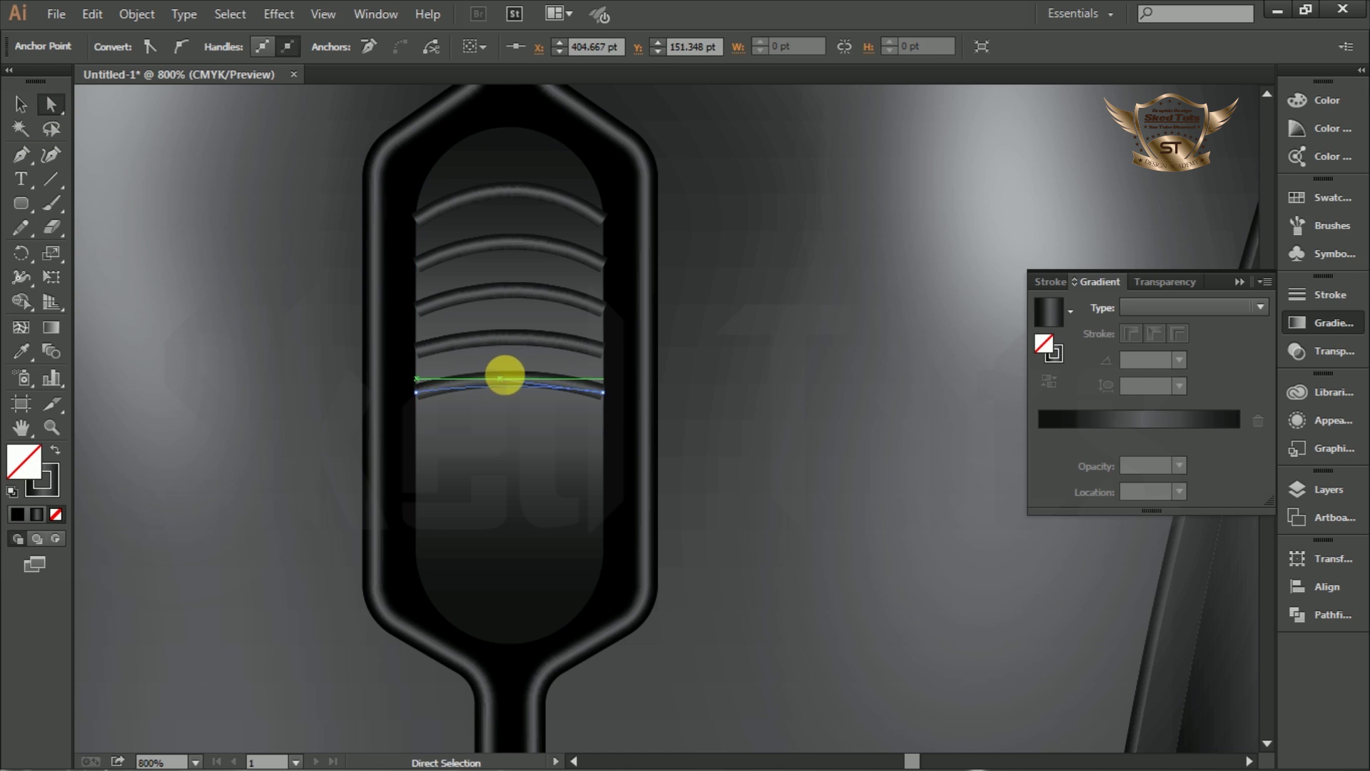
- Select all five arcs on the wheel and group them
{"action": "left_click", "coordinate": [20, 104]}
{"action": "left_click", "coordinate": [527, 345], "text": "shift"}
{"action": "left_click", "coordinate": [517, 288], "text": "shift"}
{"action": "left_click", "coordinate": [514, 243], "text": "shift"}
{"action": "left_click", "coordinate": [514, 193], "text": "shift"}
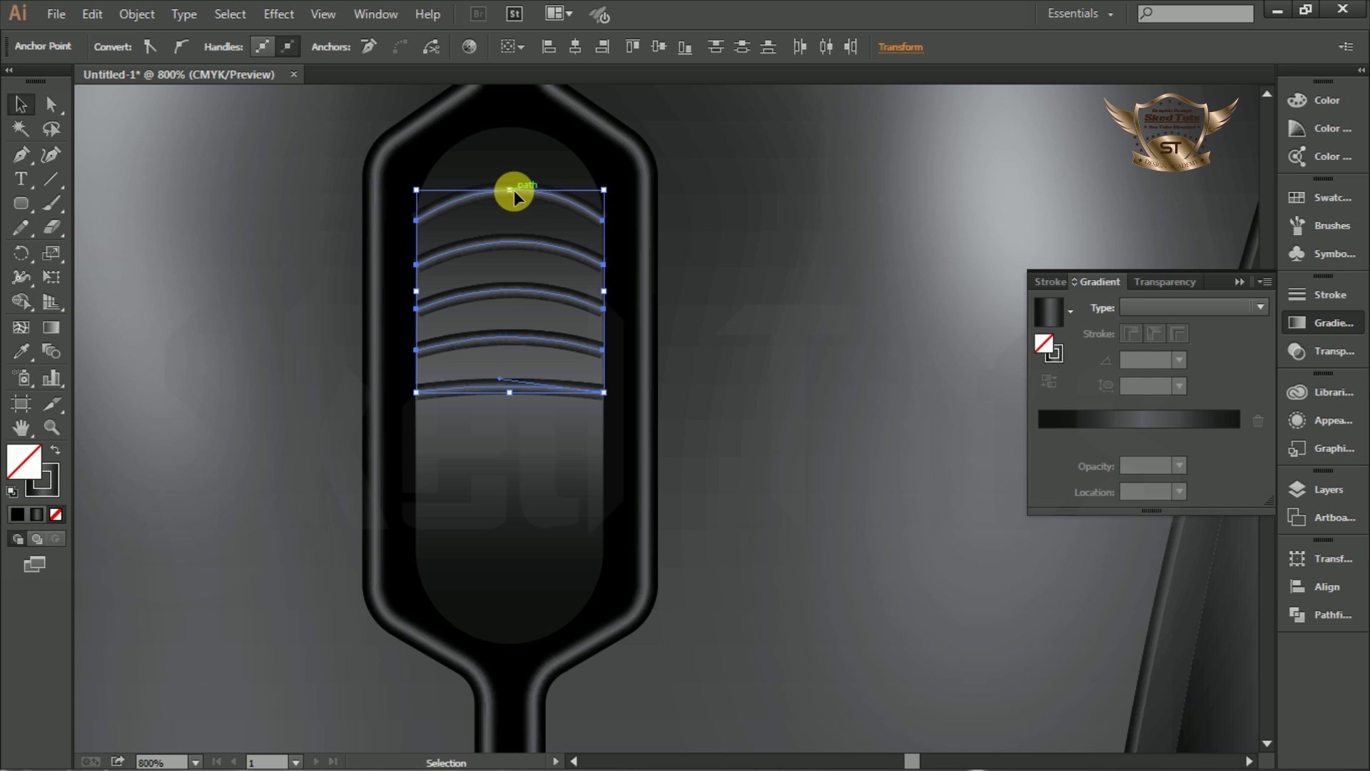
{"action": "key", "text": "ctrl+g"}
- Make a copy of the arc group reflected across the horizontal axis and move it onto the wheel's lower half
{"action": "right_click", "coordinate": [524, 291]}
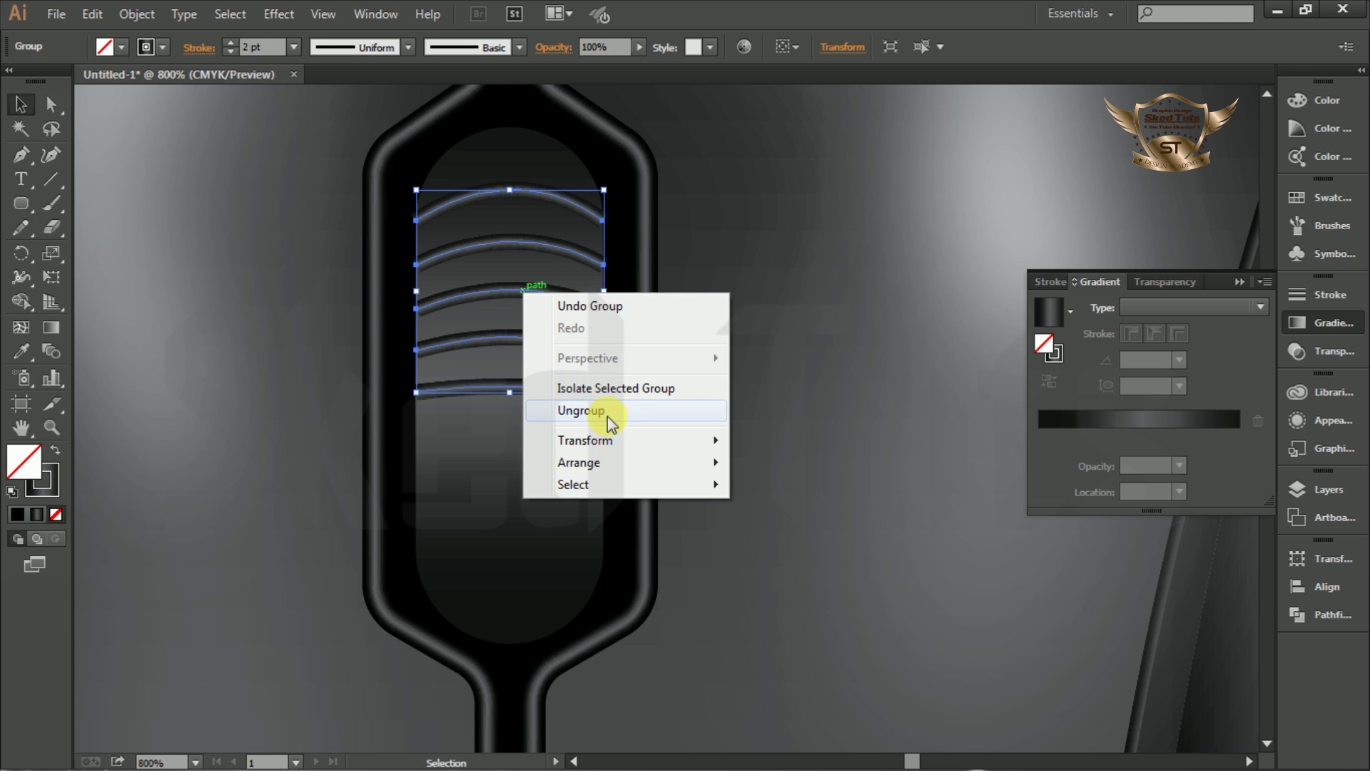
{"action": "mouse_move", "coordinate": [602, 438]}
{"action": "left_click", "coordinate": [785, 513]}
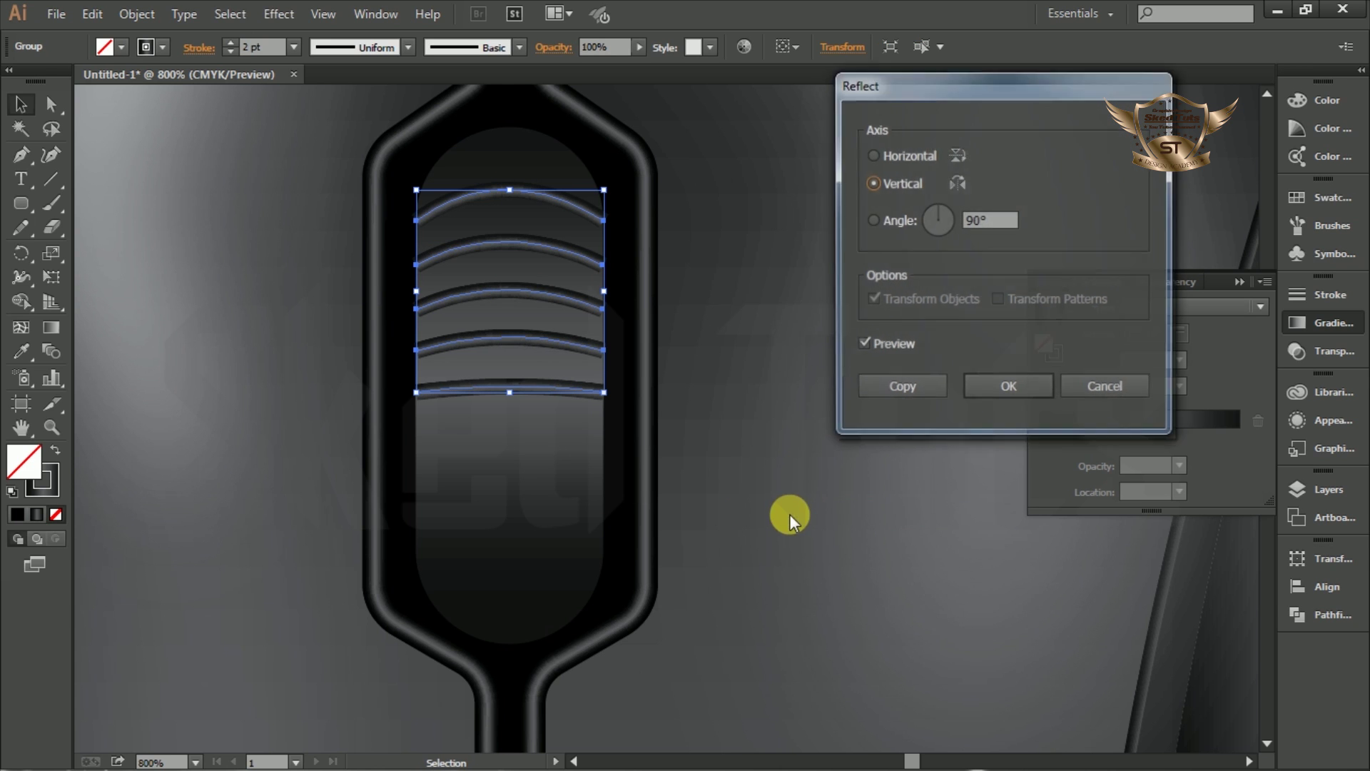
{"action": "left_click", "coordinate": [889, 157]}
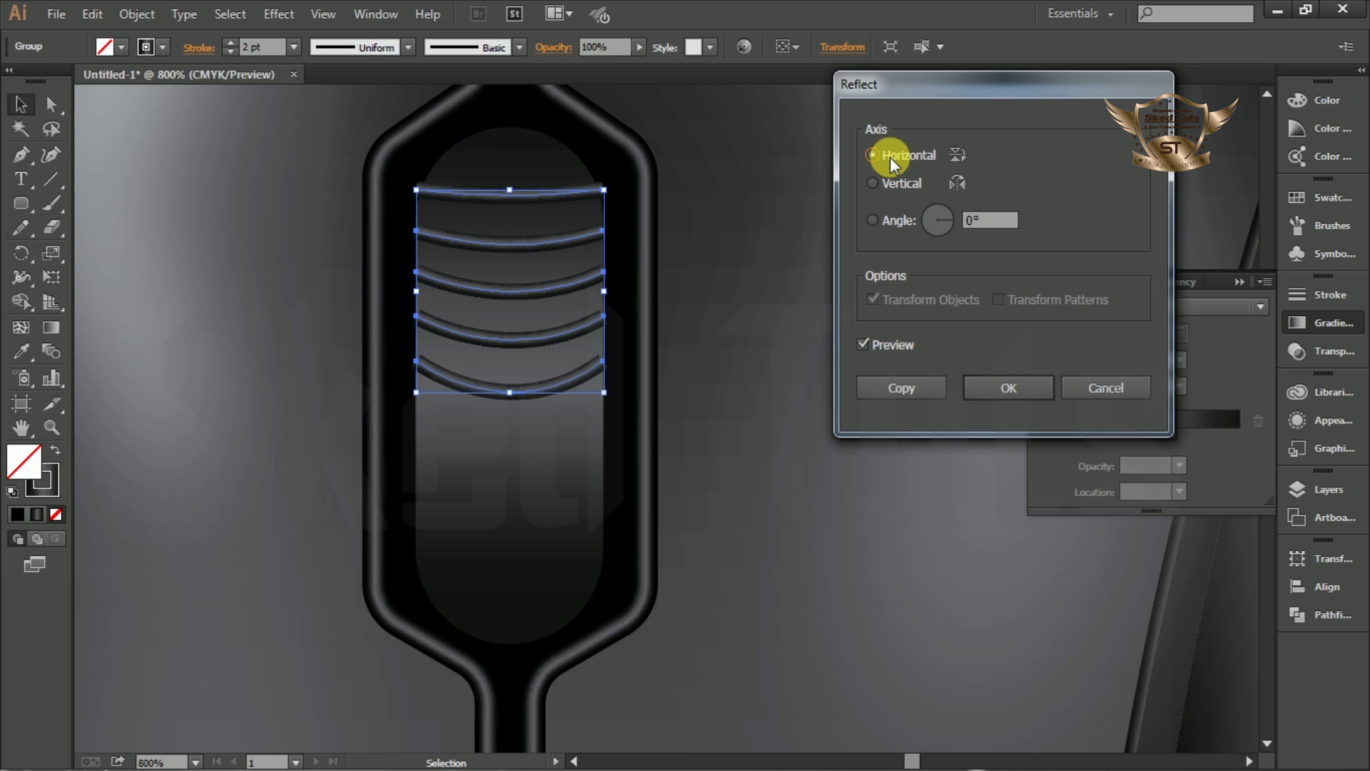
{"action": "left_click", "coordinate": [886, 349]}
{"action": "left_click", "coordinate": [885, 349]}
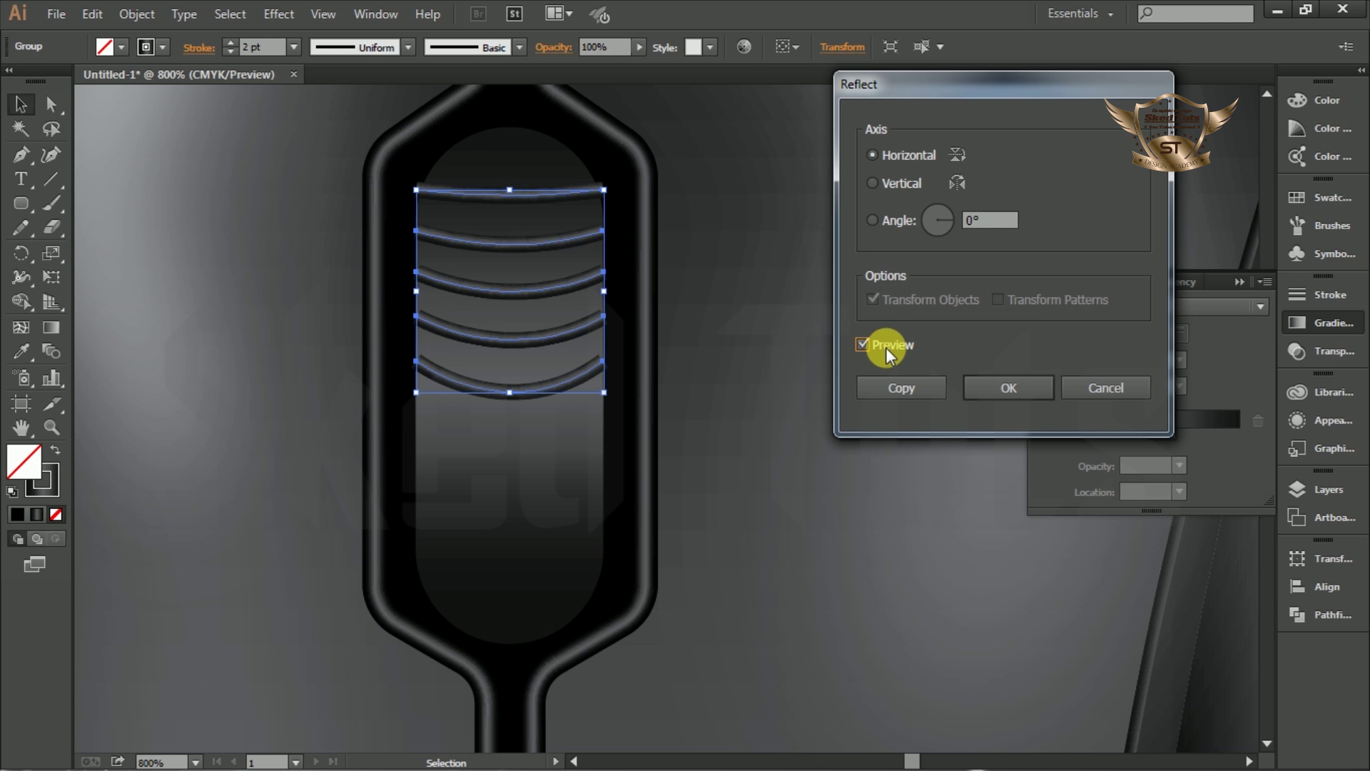
{"action": "left_click", "coordinate": [896, 392]}
{"action": "left_click_drag", "start_coordinate": [534, 199], "coordinate": [531, 409]}
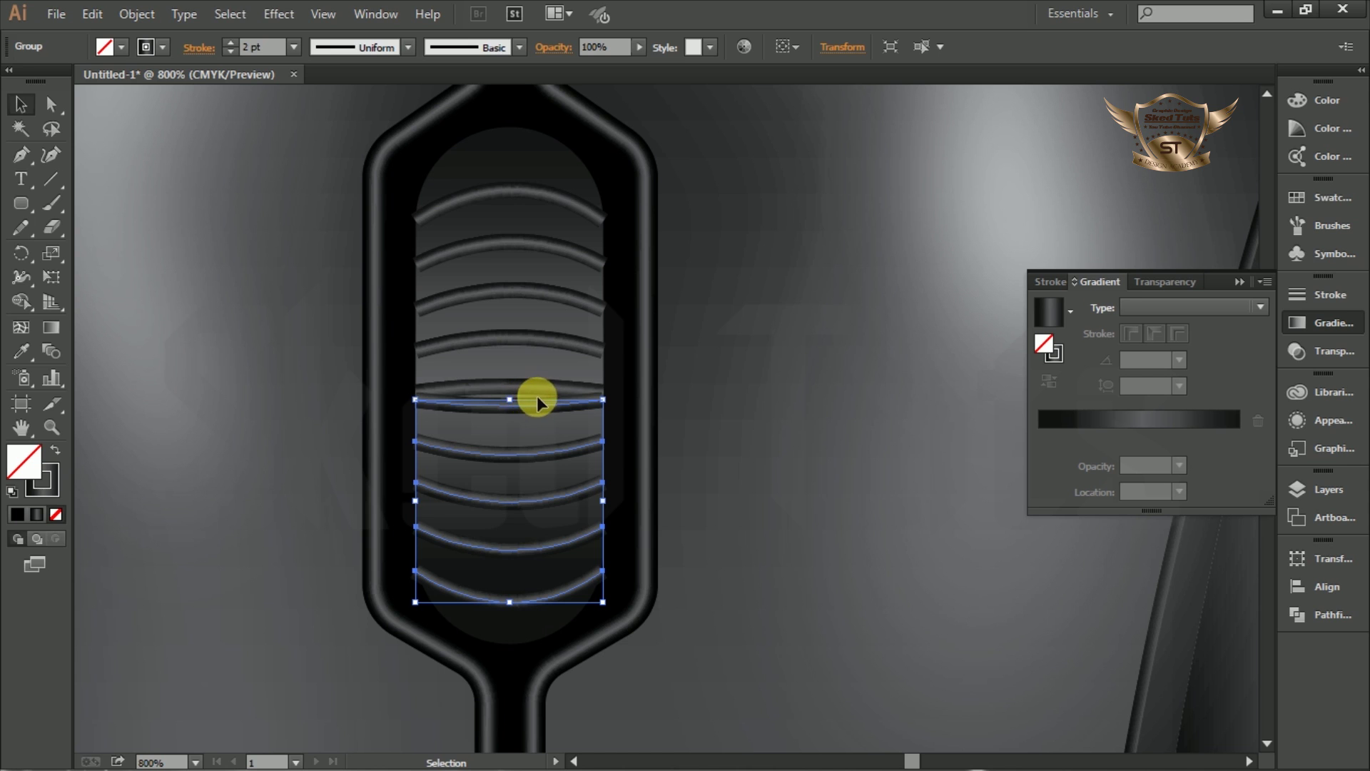
- Ungroup the reflected arcs and delete the nearly flat one overlapping the middle arc of the wheel
{"action": "right_click", "coordinate": [528, 404]}
{"action": "left_click", "coordinate": [579, 518]}
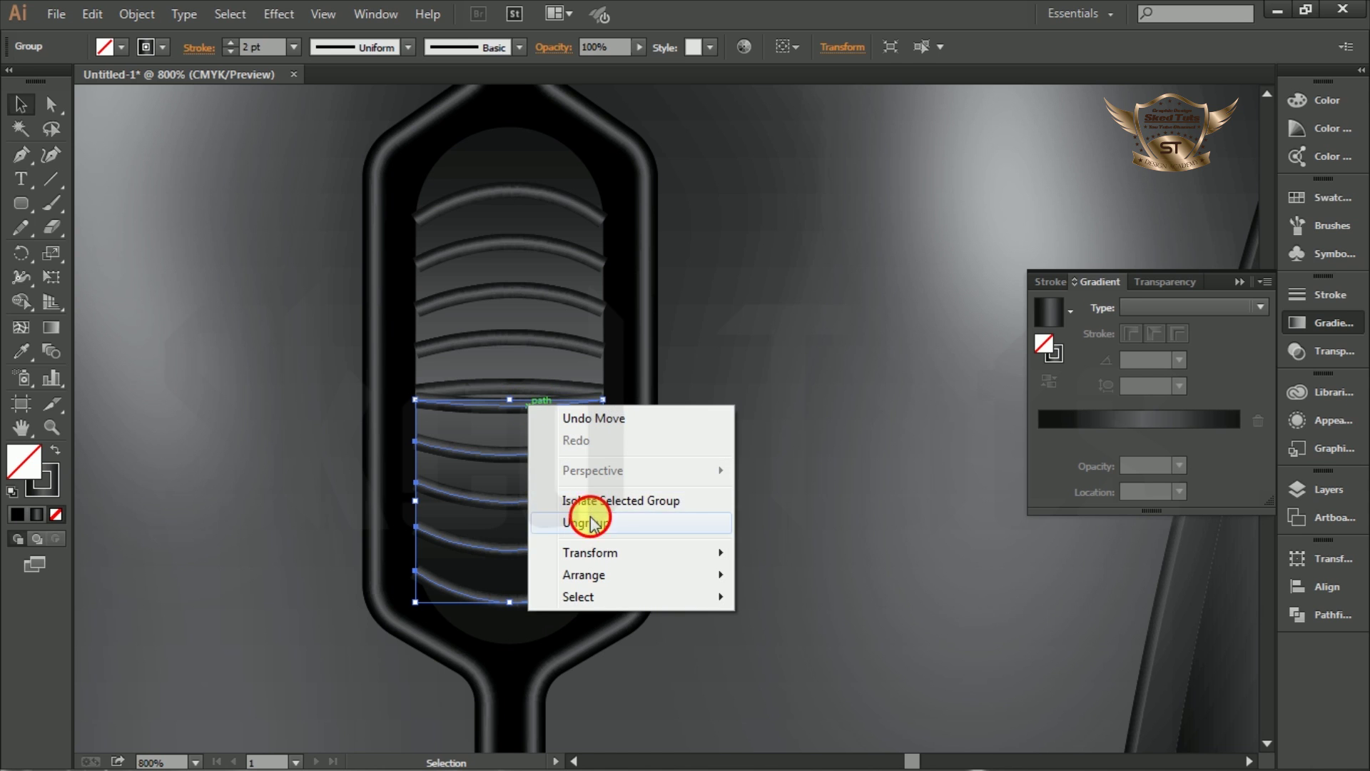
{"action": "left_click", "coordinate": [513, 408]}
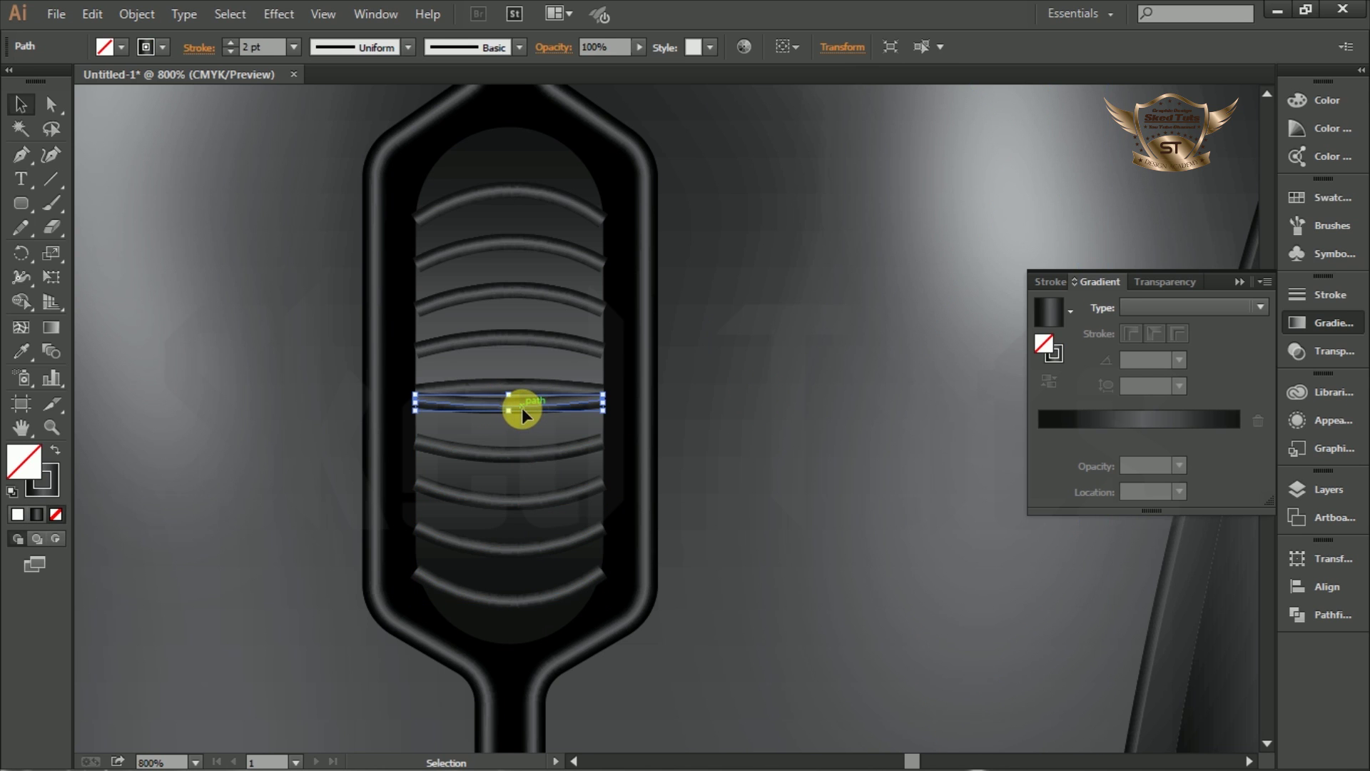
{"action": "left_click", "coordinate": [521, 408], "text": "shift"}
- Select the four remaining lower arcs and move them up closer to the wheel's middle arc
{"action": "left_click", "coordinate": [538, 451]}
{"action": "left_click", "coordinate": [541, 526], "text": "shift"}
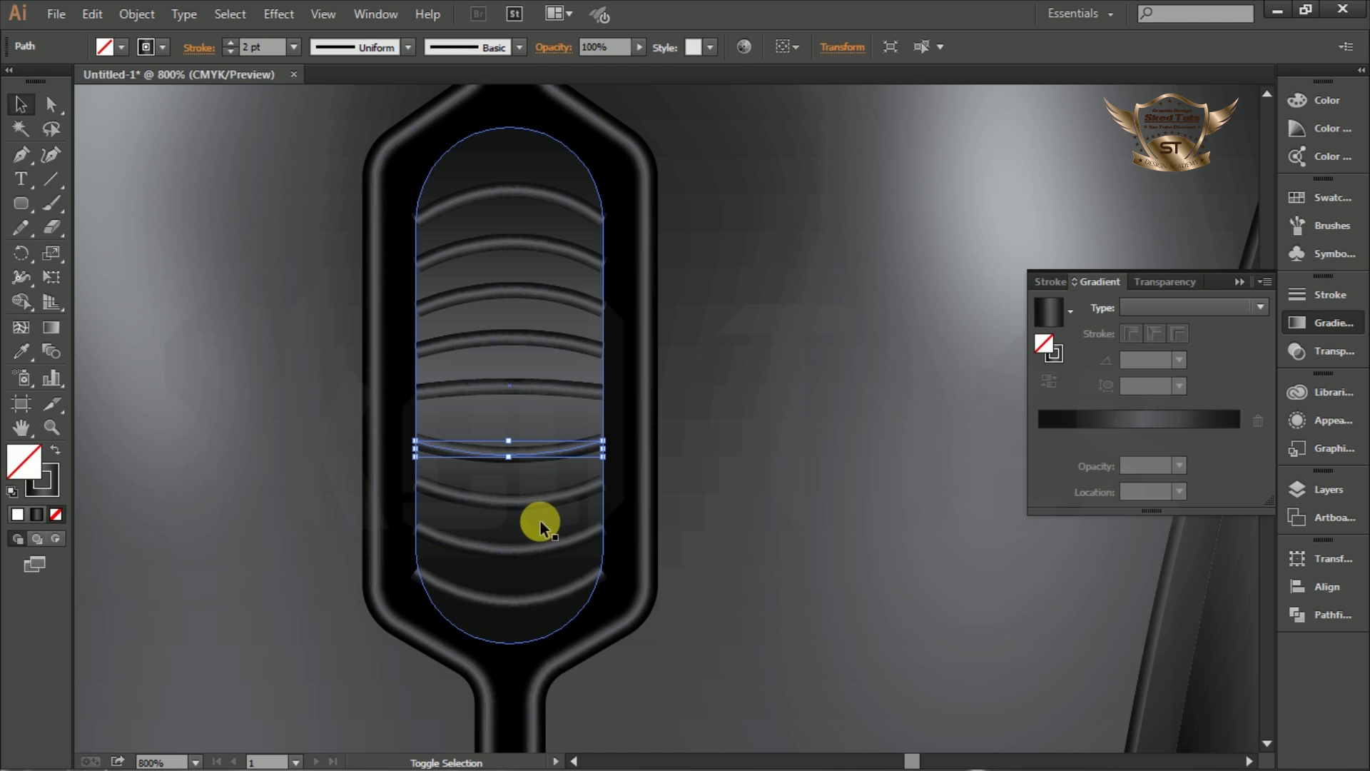
{"action": "left_click", "coordinate": [538, 506], "text": "shift"}
{"action": "left_click", "coordinate": [538, 535], "text": "shift"}
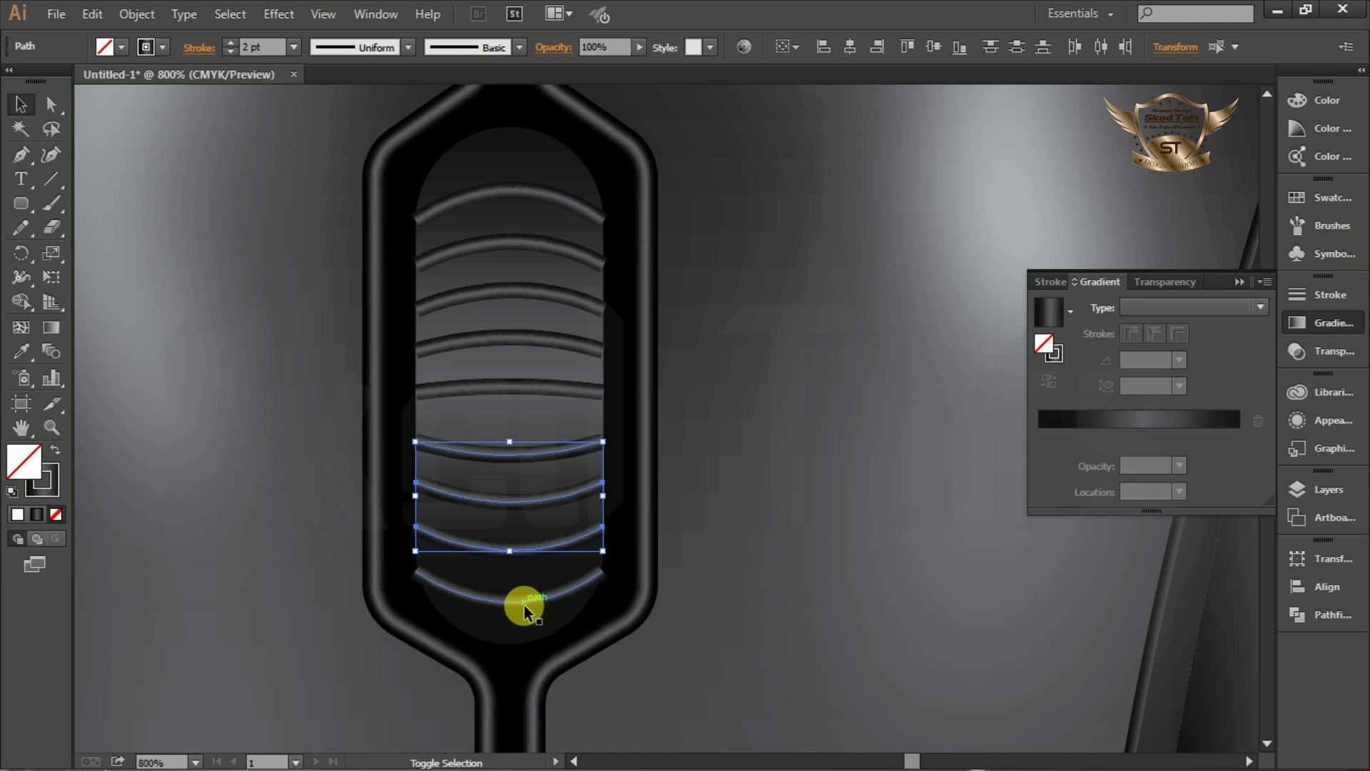
{"action": "left_click", "coordinate": [524, 605], "text": "shift"}
{"action": "left_click", "coordinate": [508, 489], "text": "shift"}
{"action": "left_click_drag", "start_coordinate": [513, 454], "coordinate": [511, 431]}
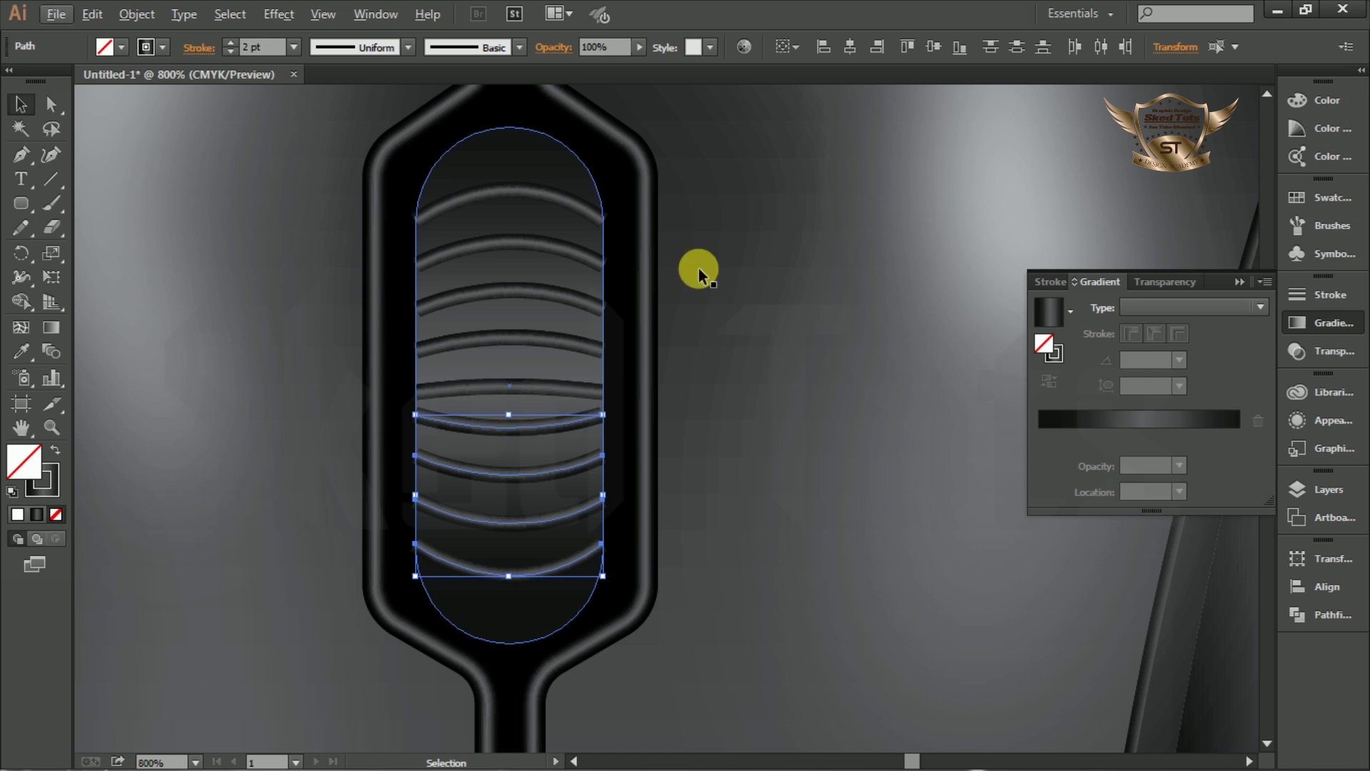
{"action": "left_click", "coordinate": [780, 269]}
- Draw a thin white curved highlight sliver down the left side of the scroll wheel with the Pen tool
{"action": "left_click", "coordinate": [22, 154]}
{"action": "left_click", "coordinate": [451, 240]}
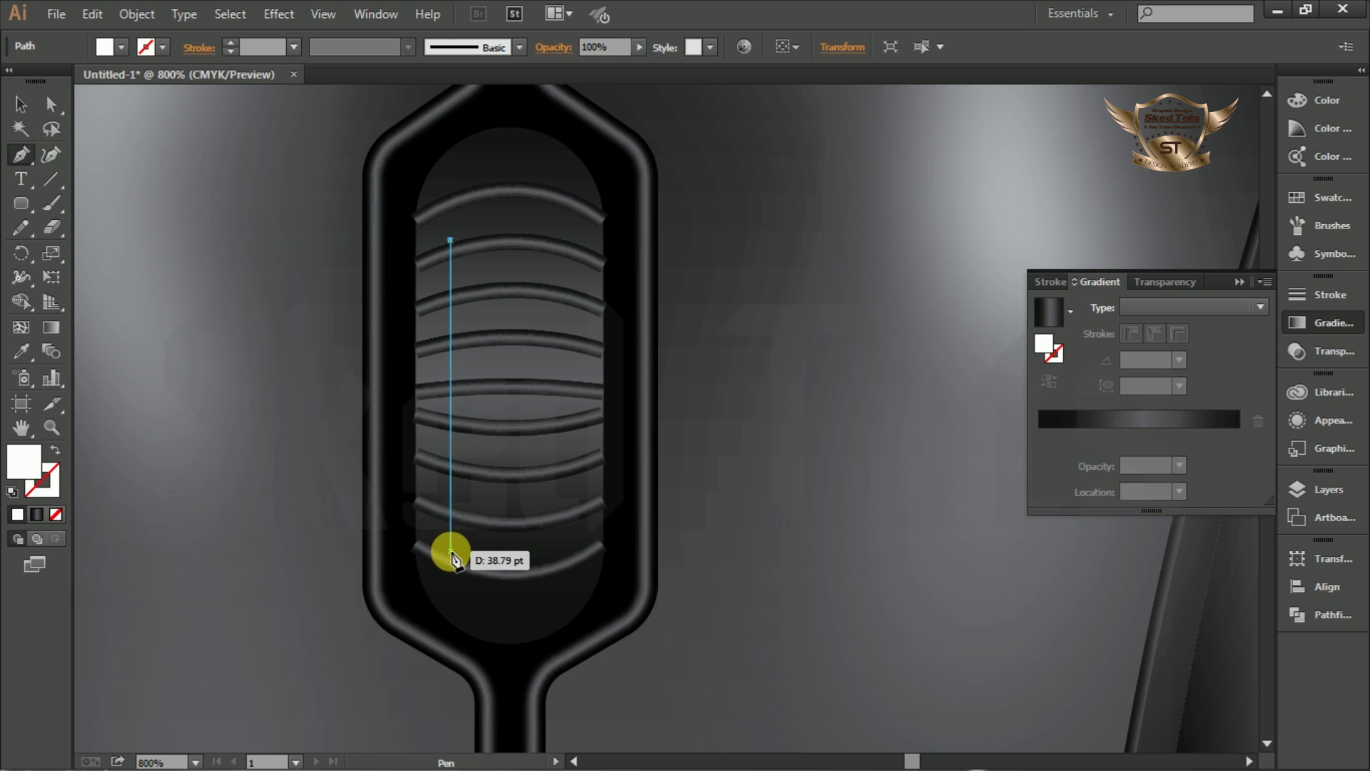
{"action": "left_click_drag", "start_coordinate": [445, 555], "coordinate": [468, 674]}
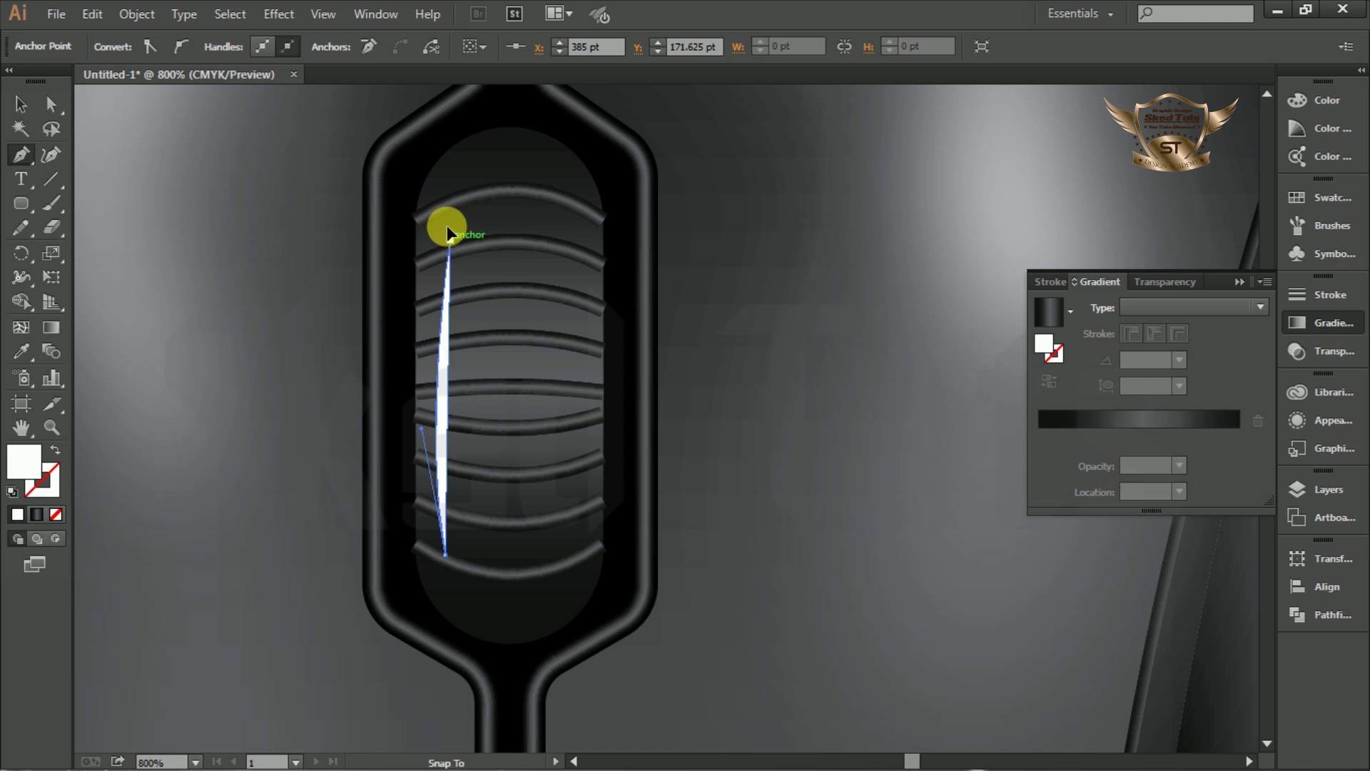
{"action": "left_click_drag", "start_coordinate": [432, 190], "coordinate": [432, 168]}
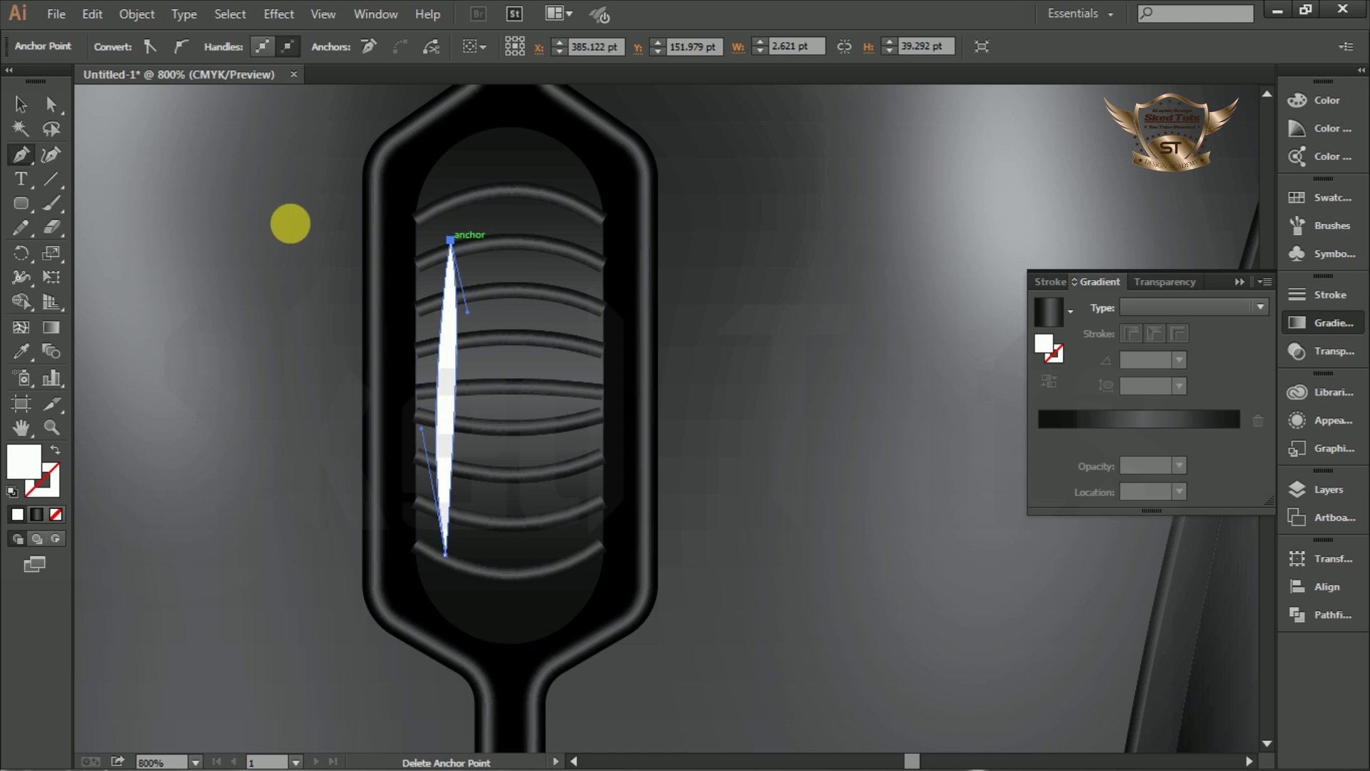
{"action": "left_click", "coordinate": [20, 109]}
{"action": "left_click", "coordinate": [121, 153]}
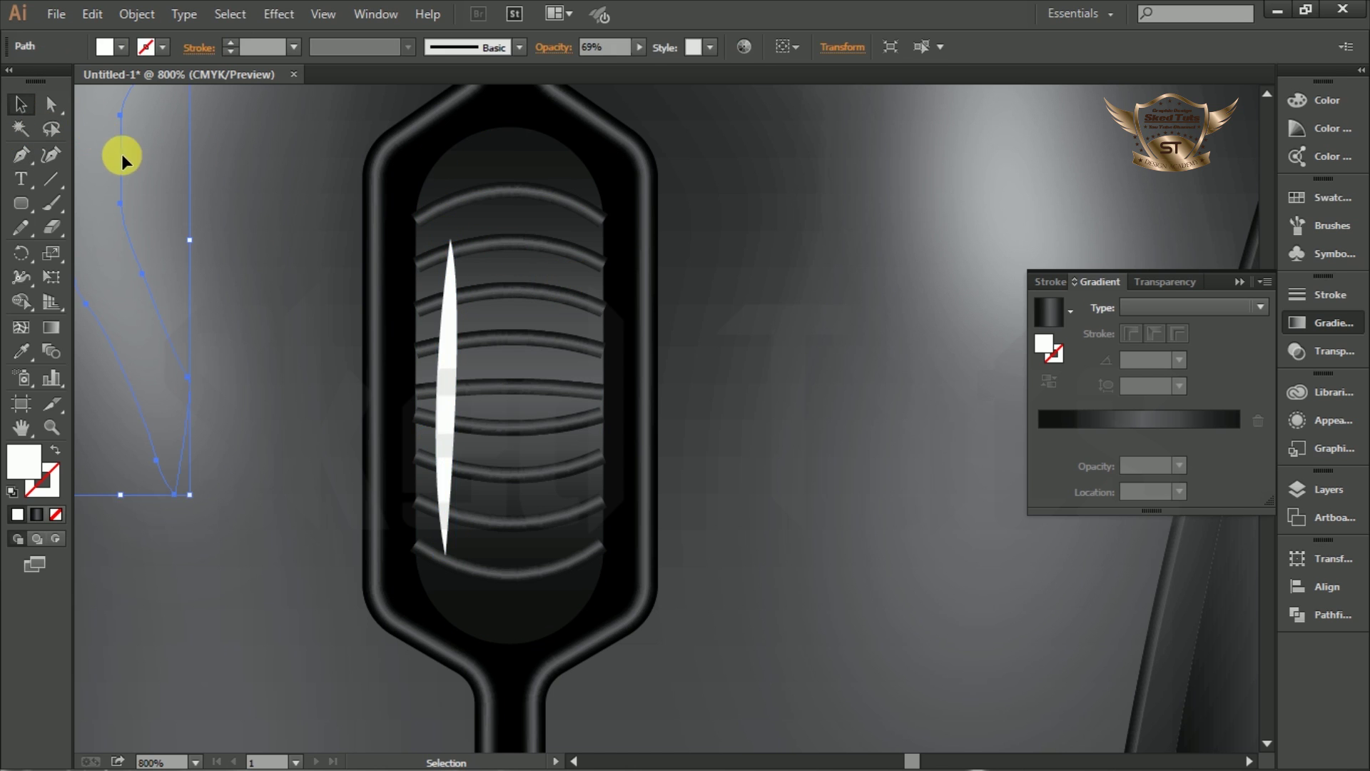
- Draw a second white highlight sliver down the right side of the scroll wheel, bowed outward
{"action": "left_click", "coordinate": [20, 154]}
{"action": "left_click", "coordinate": [548, 236]}
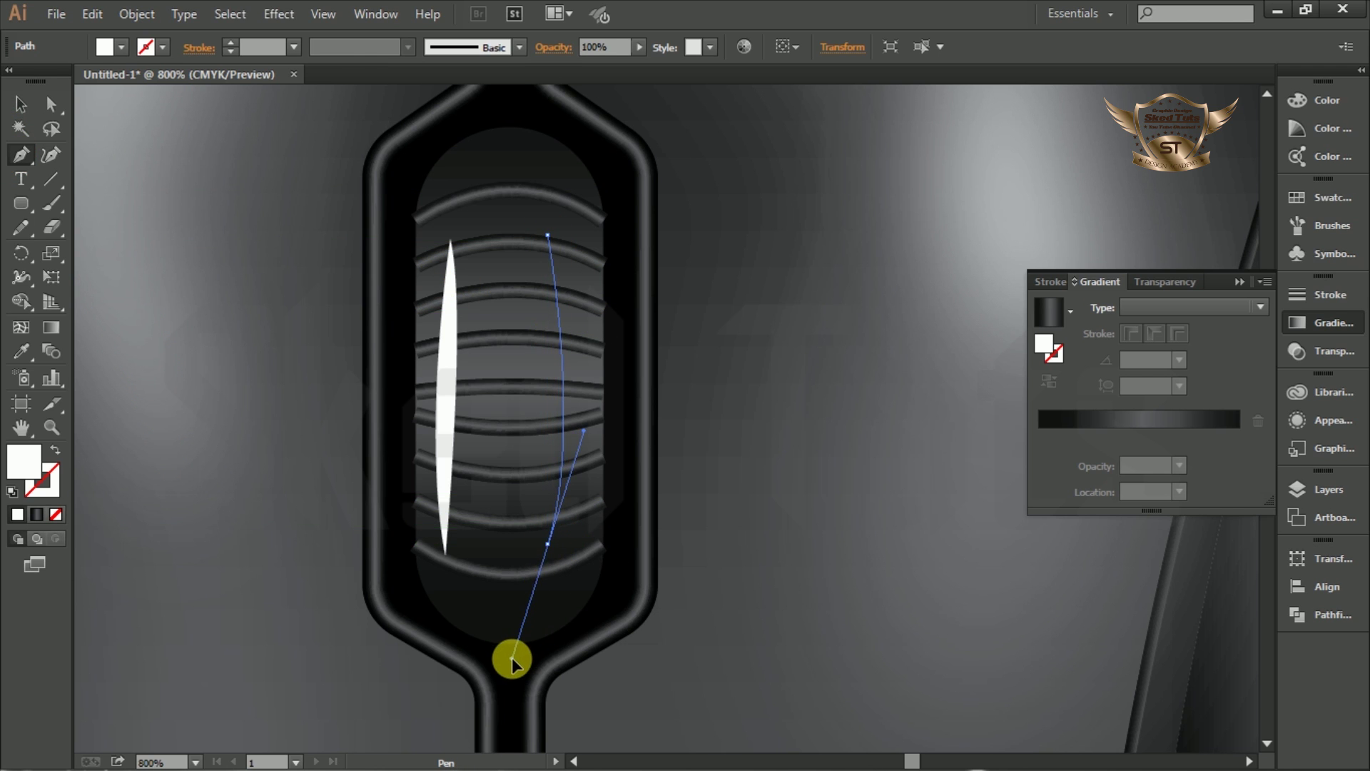
{"action": "left_click_drag", "start_coordinate": [511, 657], "coordinate": [512, 657]}
{"action": "left_click", "coordinate": [548, 543]}
{"action": "left_click_drag", "start_coordinate": [548, 236], "coordinate": [548, 551]}
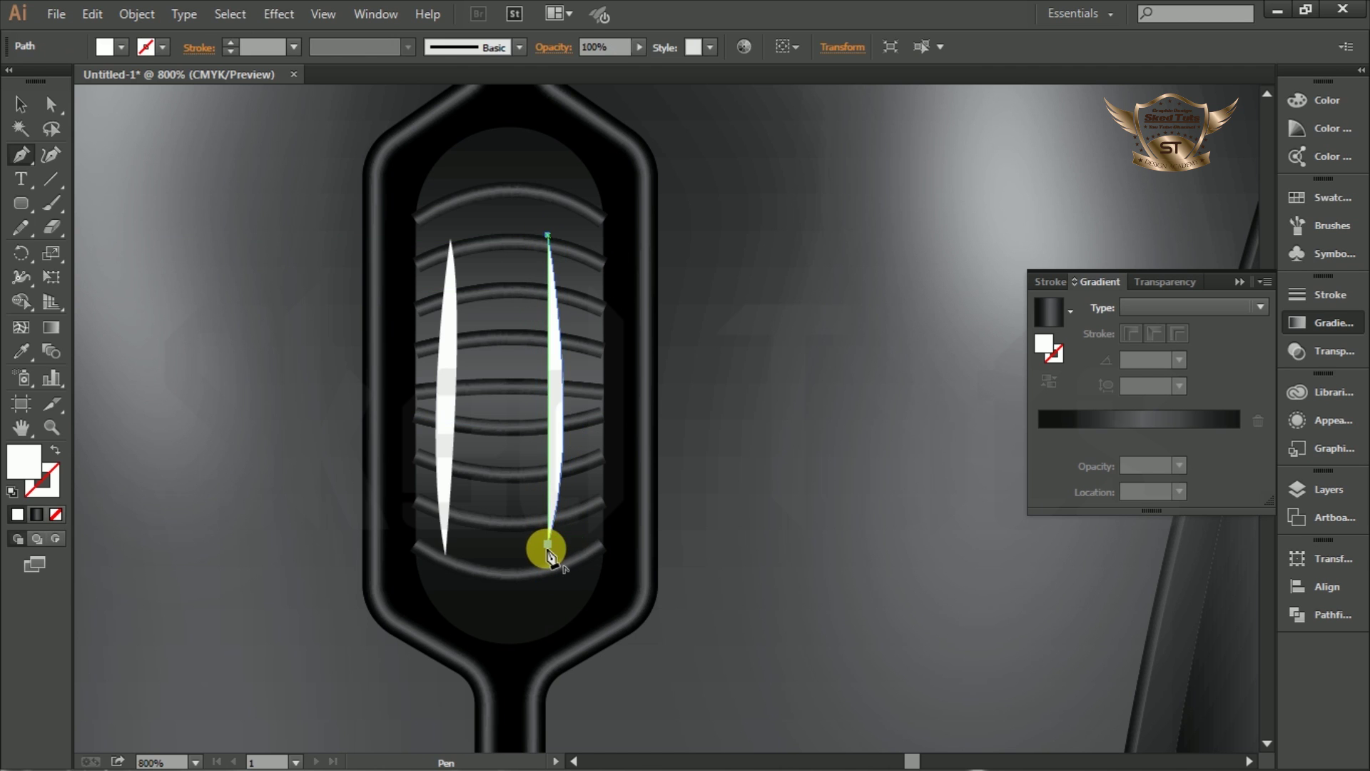
{"action": "left_click", "coordinate": [548, 544]}
{"action": "left_click_drag", "start_coordinate": [547, 235], "coordinate": [498, 132]}
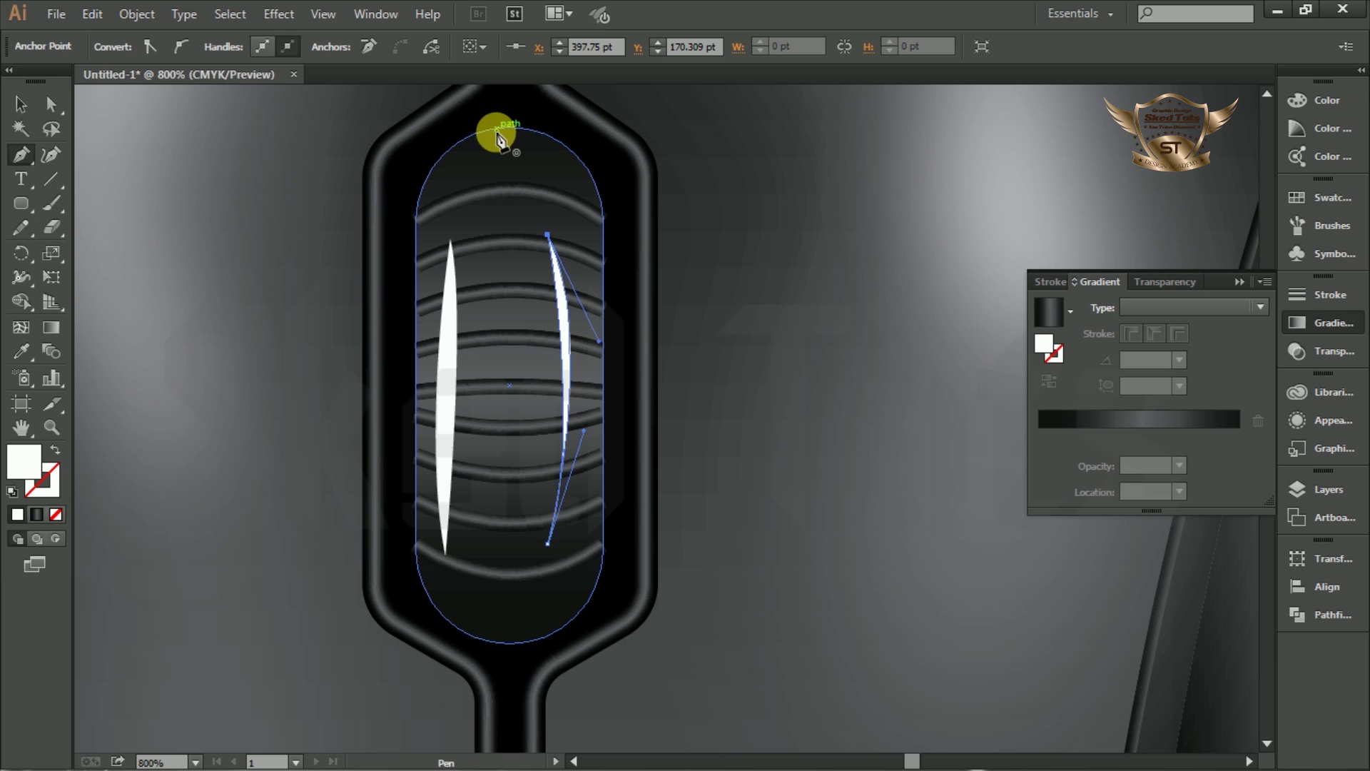
- Reshape the right highlight sliver by adjusting its curve handles until it is about 3 pt wide
{"action": "left_click", "coordinate": [22, 105]}
{"action": "left_click", "coordinate": [50, 104]}
{"action": "left_click_drag", "start_coordinate": [573, 428], "coordinate": [571, 428]}
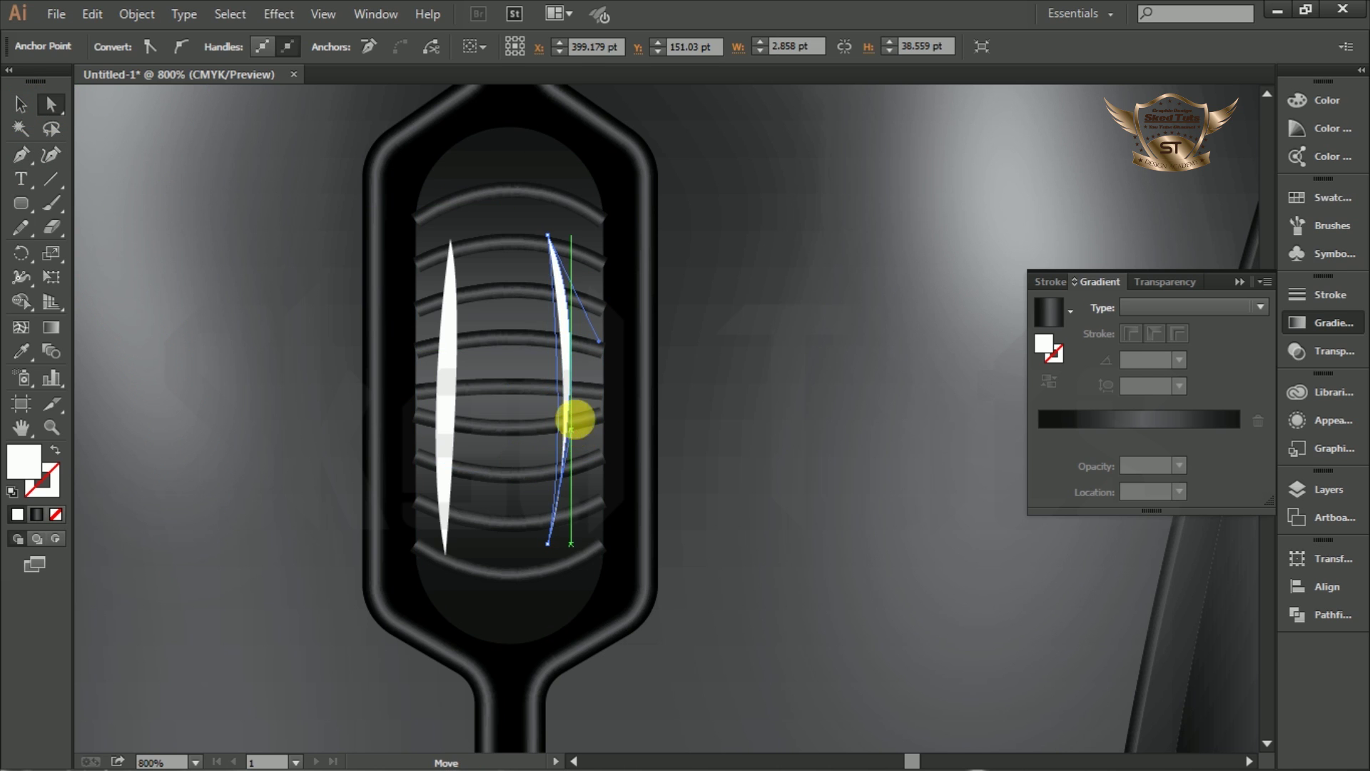
{"action": "left_click_drag", "start_coordinate": [599, 342], "coordinate": [602, 387]}
- Select both wheel highlights and apply a Gaussian Blur with a 5-pixel radius
{"action": "left_click", "coordinate": [22, 106]}
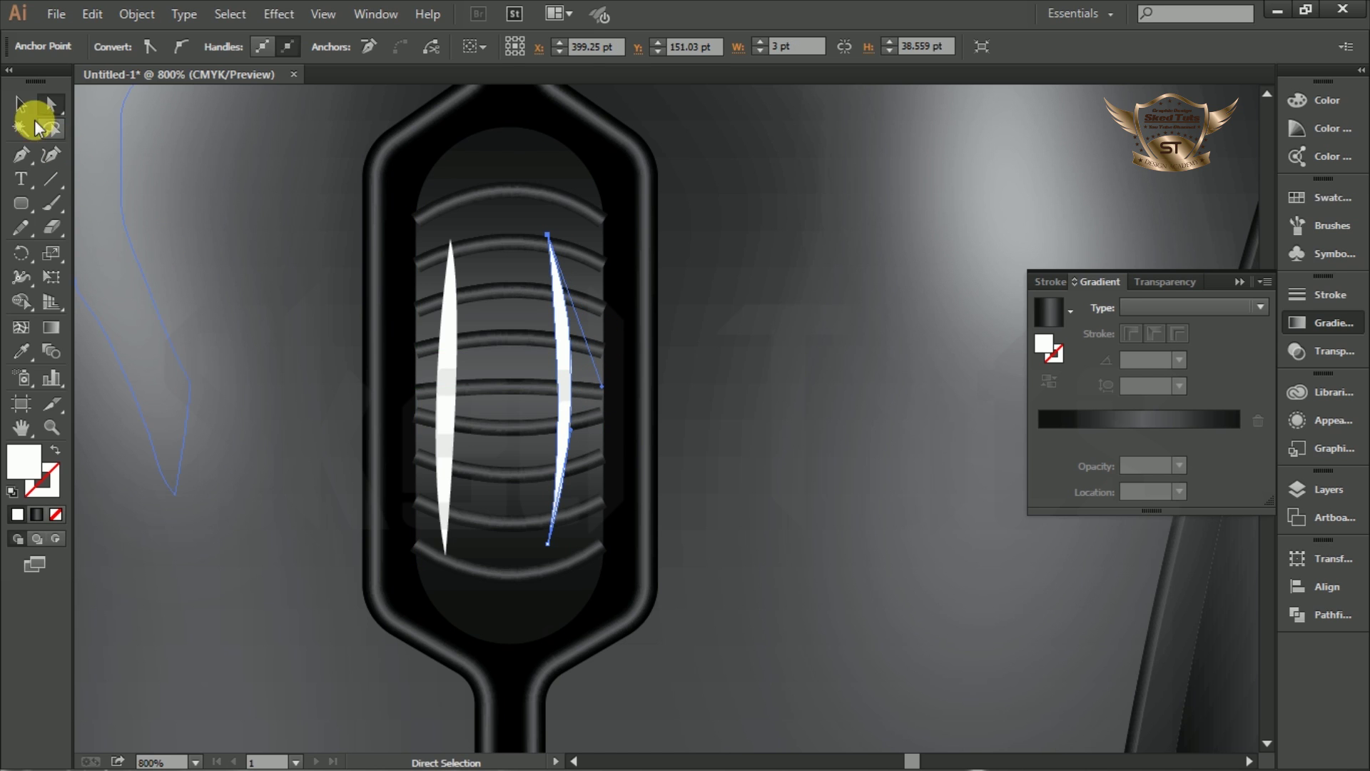
{"action": "left_click", "coordinate": [448, 314], "text": "shift"}
{"action": "left_click", "coordinate": [279, 15]}
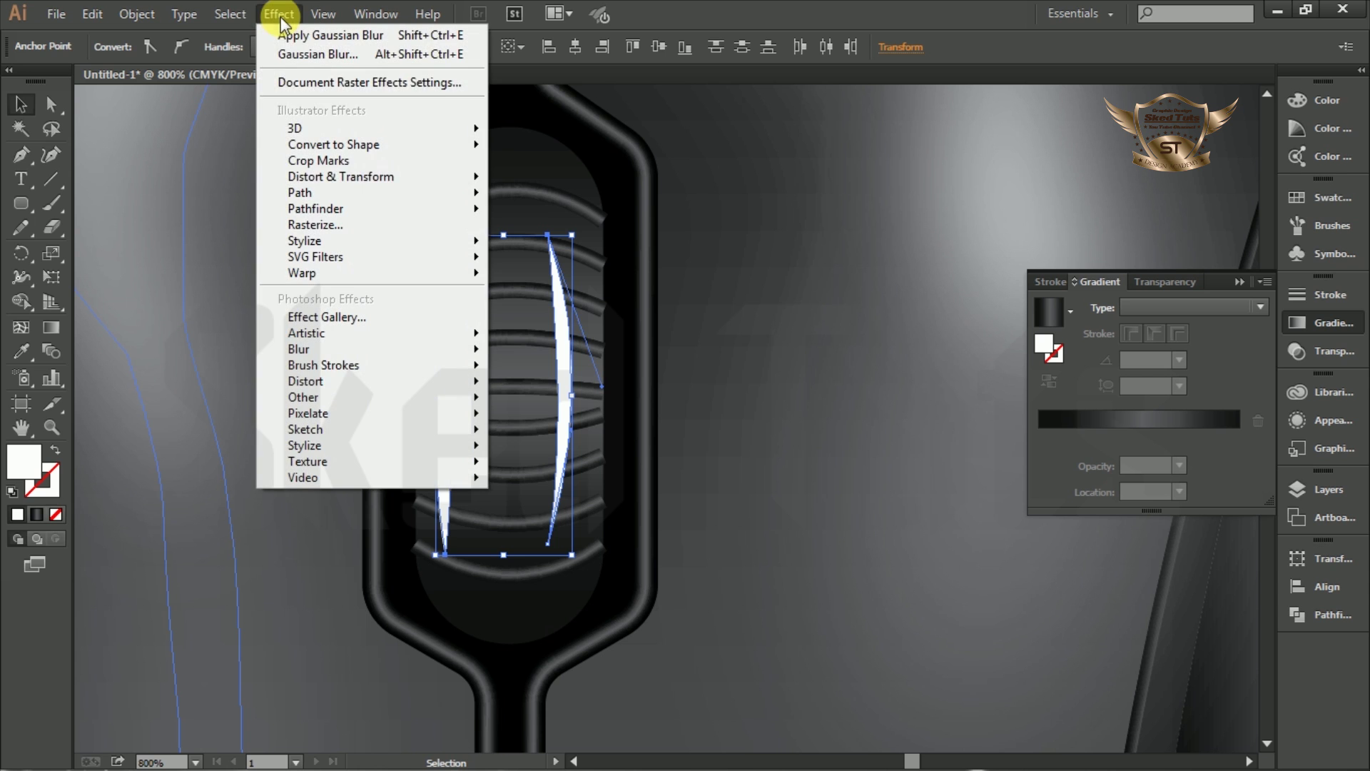
{"action": "mouse_move", "coordinate": [338, 349]}
{"action": "left_click", "coordinate": [546, 351]}
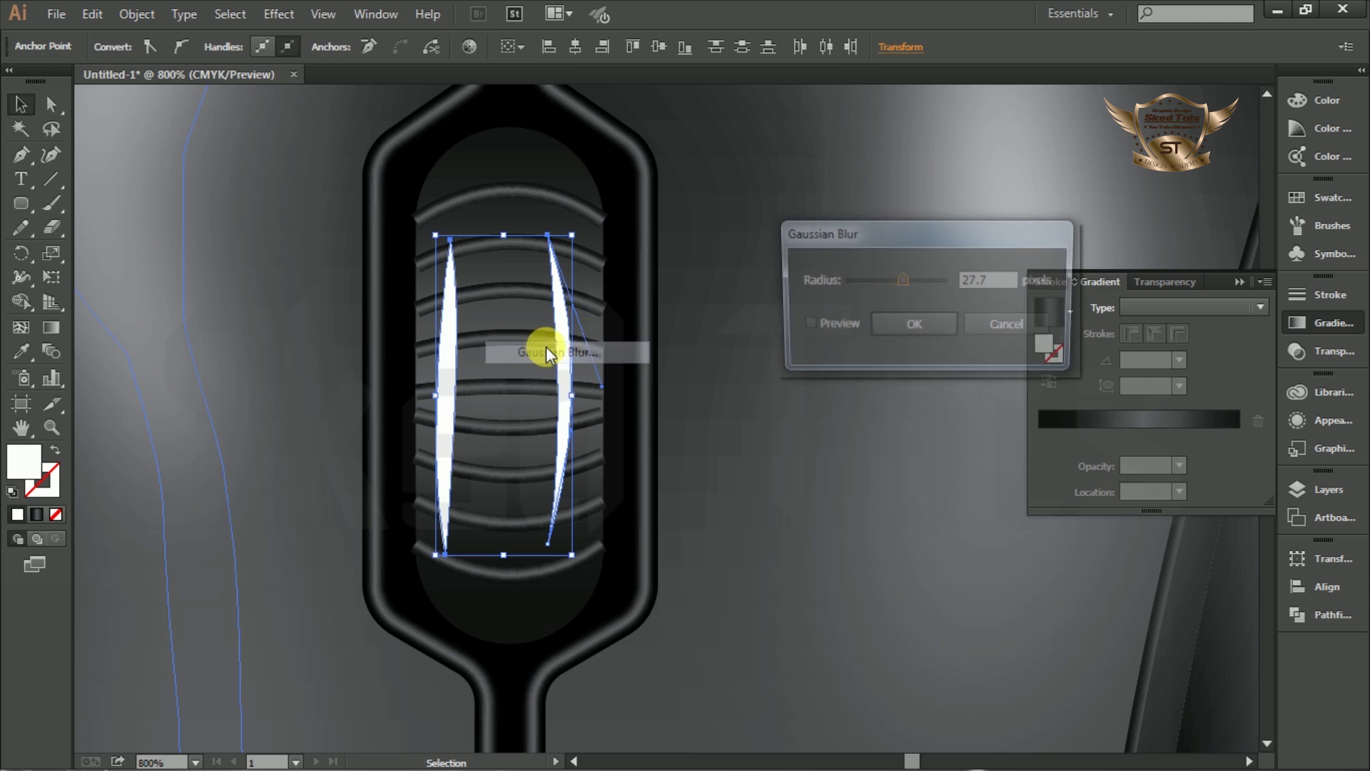
{"action": "left_click", "coordinate": [832, 327]}
{"action": "left_click_drag", "start_coordinate": [889, 288], "coordinate": [870, 285]}
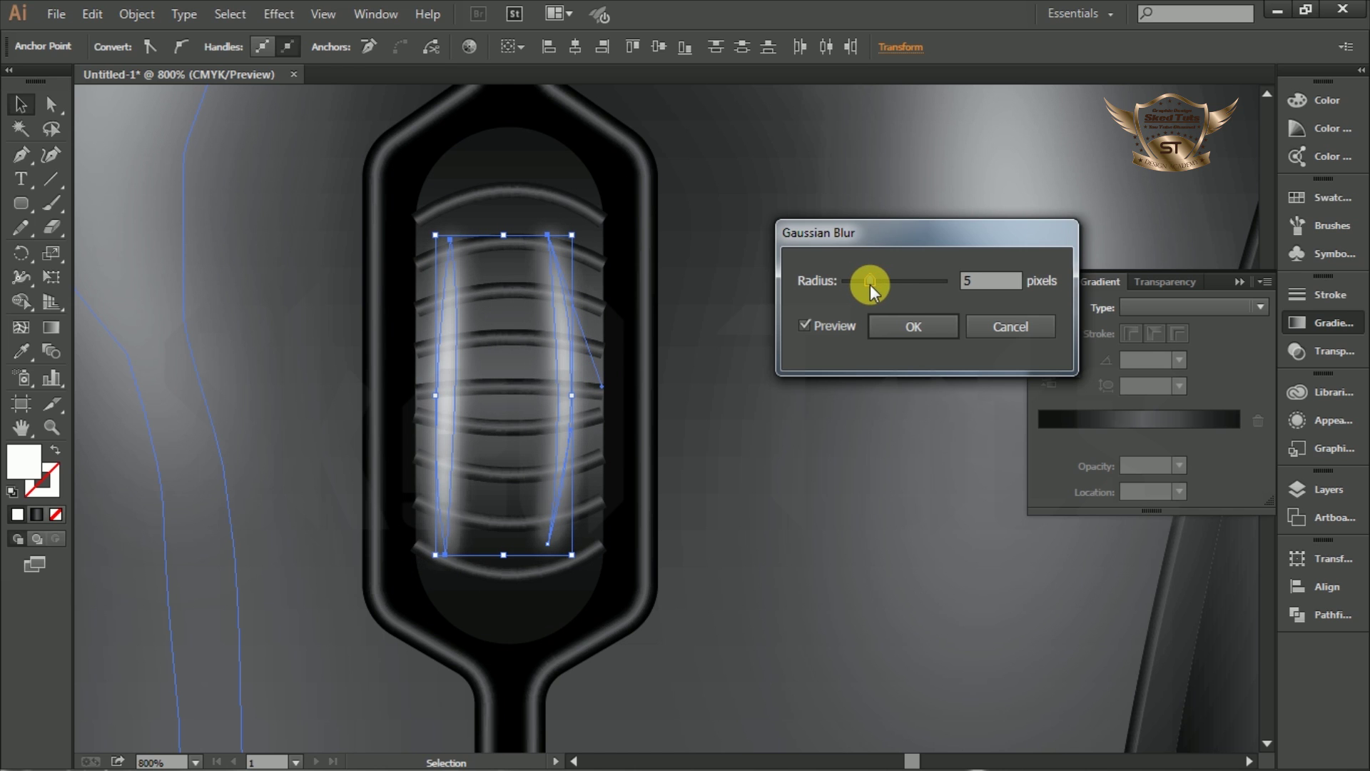
{"action": "left_click", "coordinate": [899, 326]}
- Set the opacity of the two blurred wheel highlights to 44% and deselect them
{"action": "left_click", "coordinate": [1333, 351]}
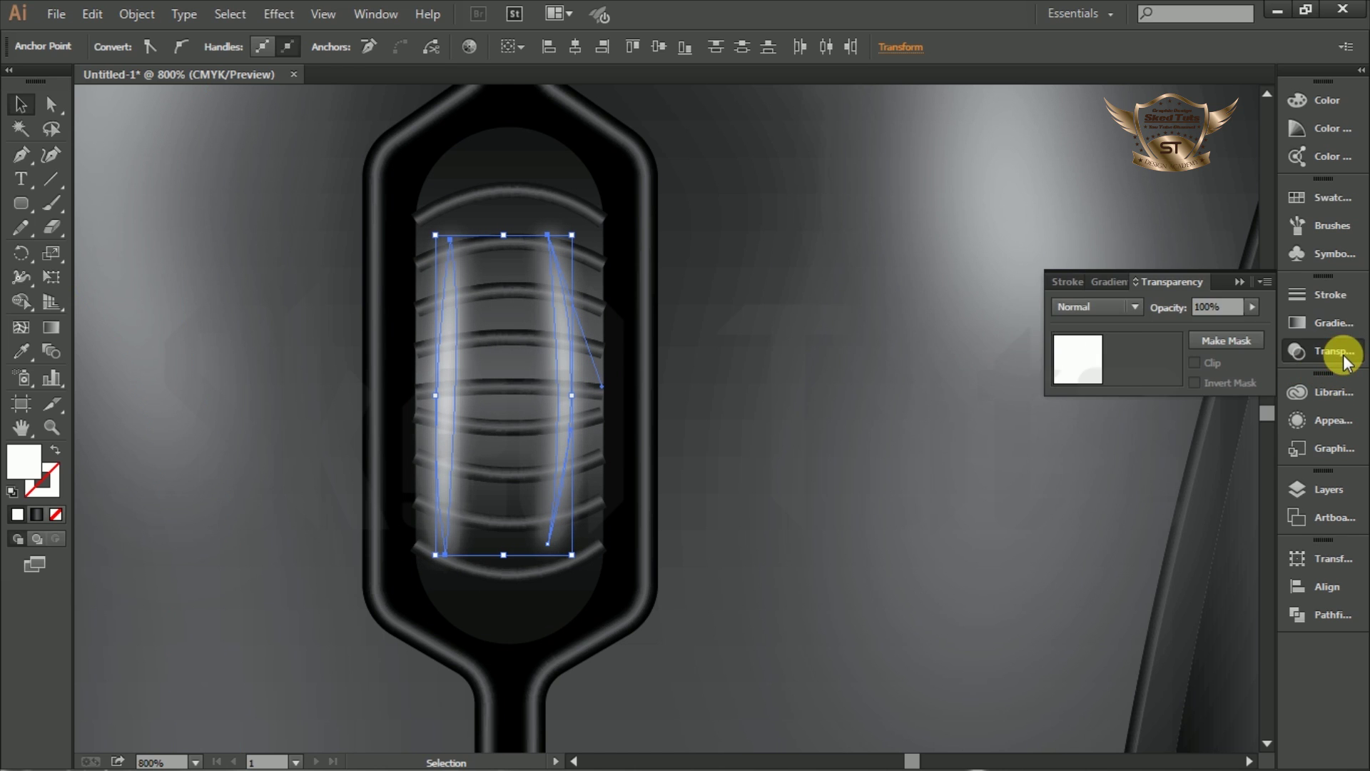
{"action": "left_click", "coordinate": [1252, 307]}
{"action": "left_click_drag", "start_coordinate": [1223, 324], "coordinate": [1197, 327]}
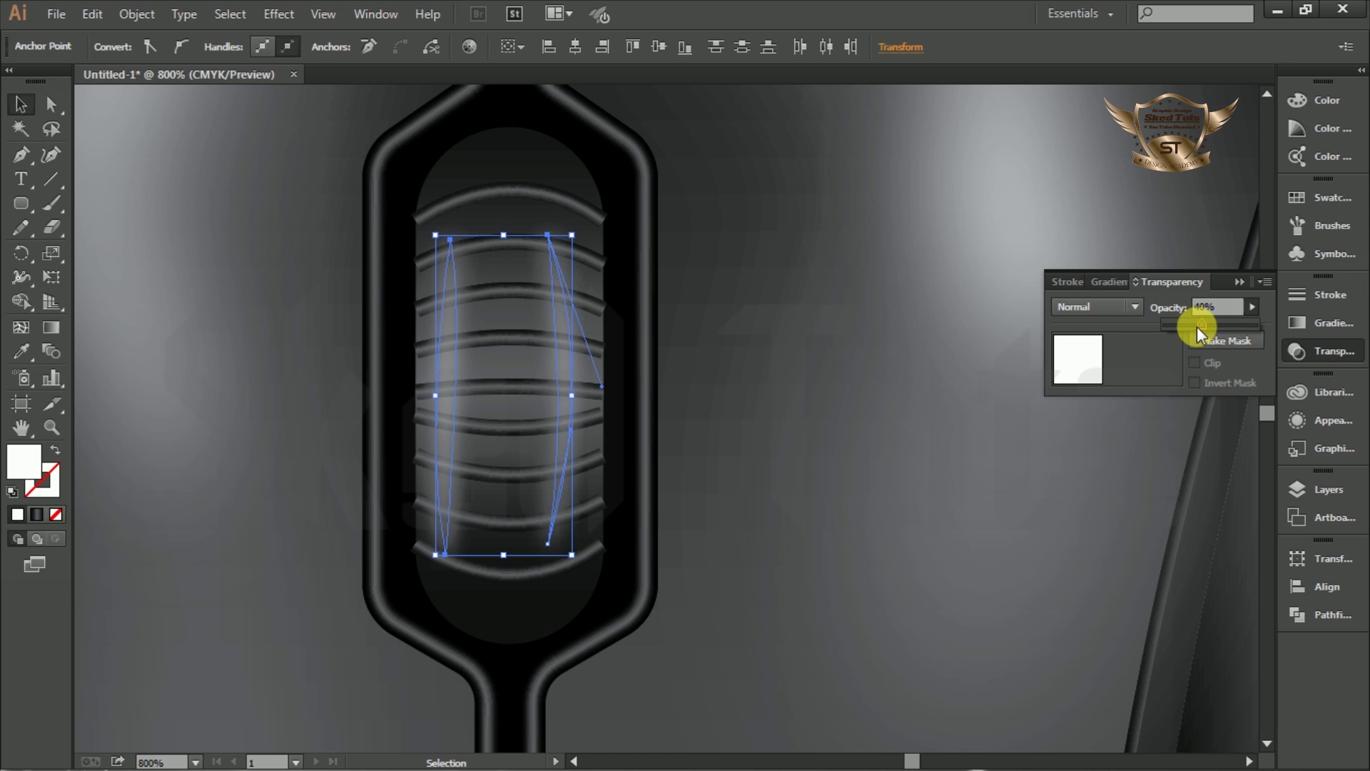
{"action": "left_click", "coordinate": [867, 369]}
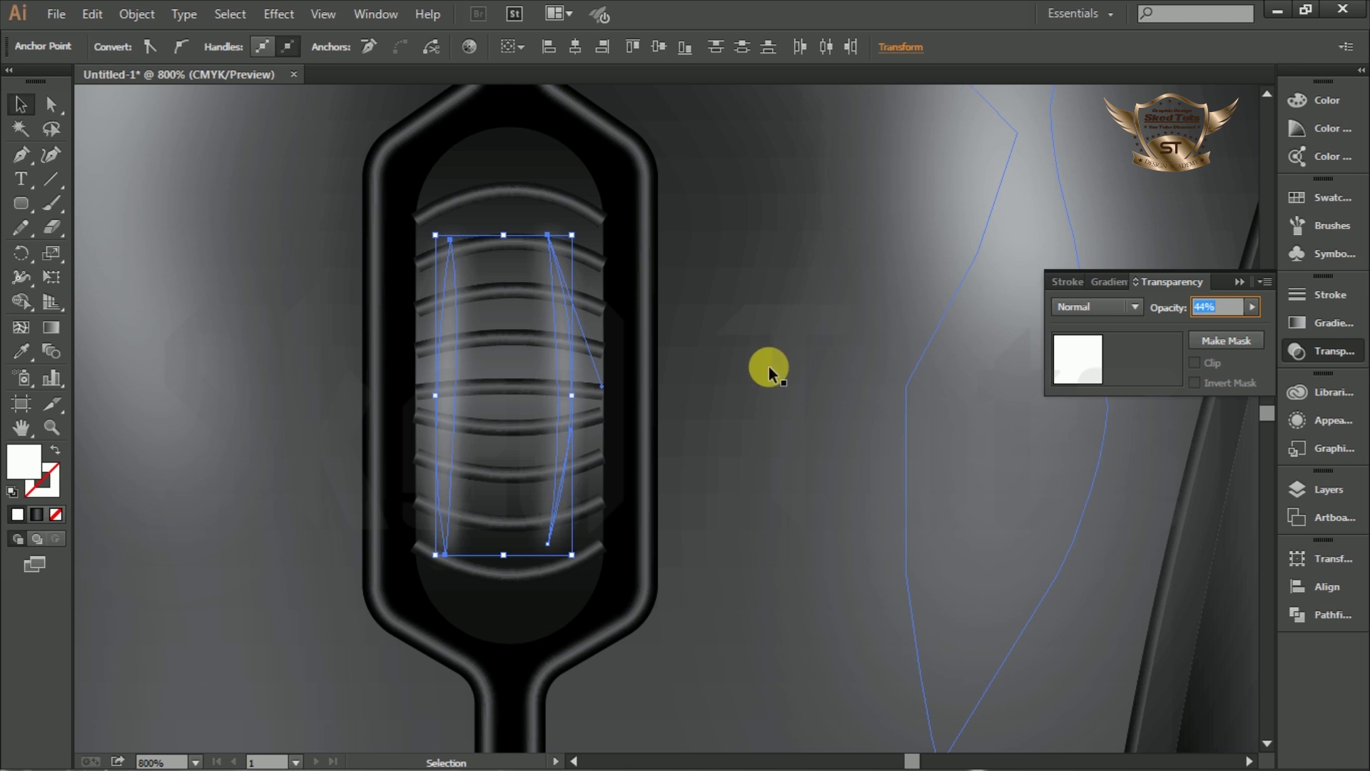
{"action": "scroll", "coordinate": [578, 331], "scroll_direction": "down", "scroll_amount": 4}
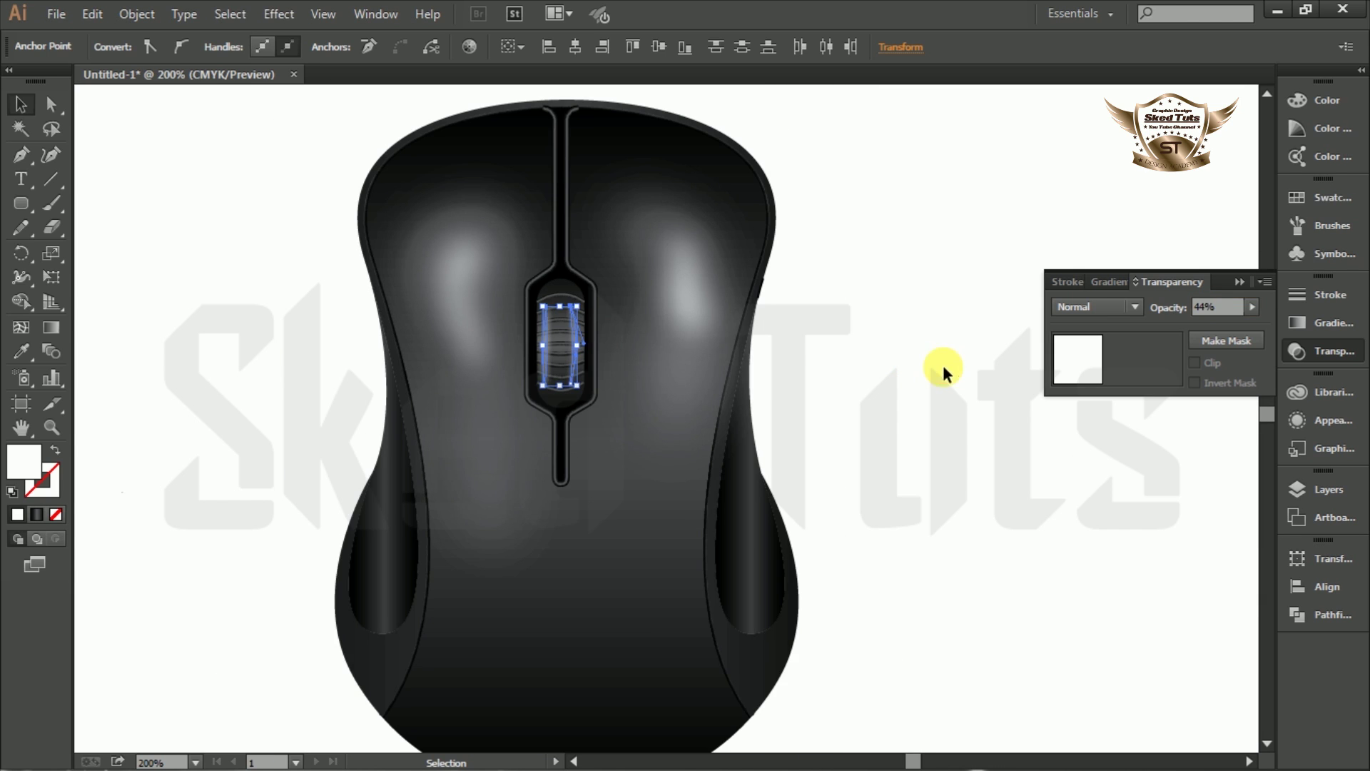
{"action": "left_click", "coordinate": [943, 366]}
- Add the text SKED TUTS on the lower part of the mouse body
{"action": "scroll", "coordinate": [943, 365], "scroll_direction": "down", "scroll_amount": 1}
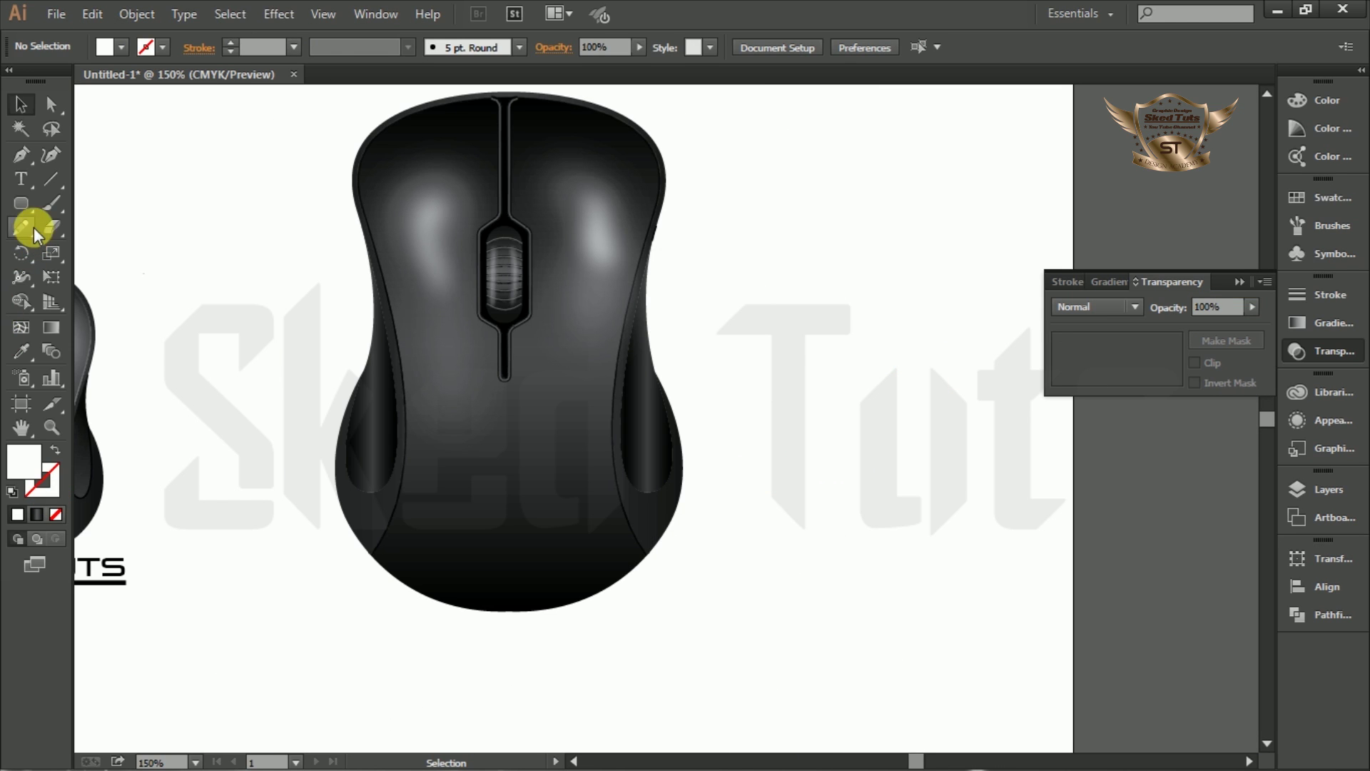
{"action": "left_click", "coordinate": [29, 181]}
{"action": "left_click", "coordinate": [485, 514]}
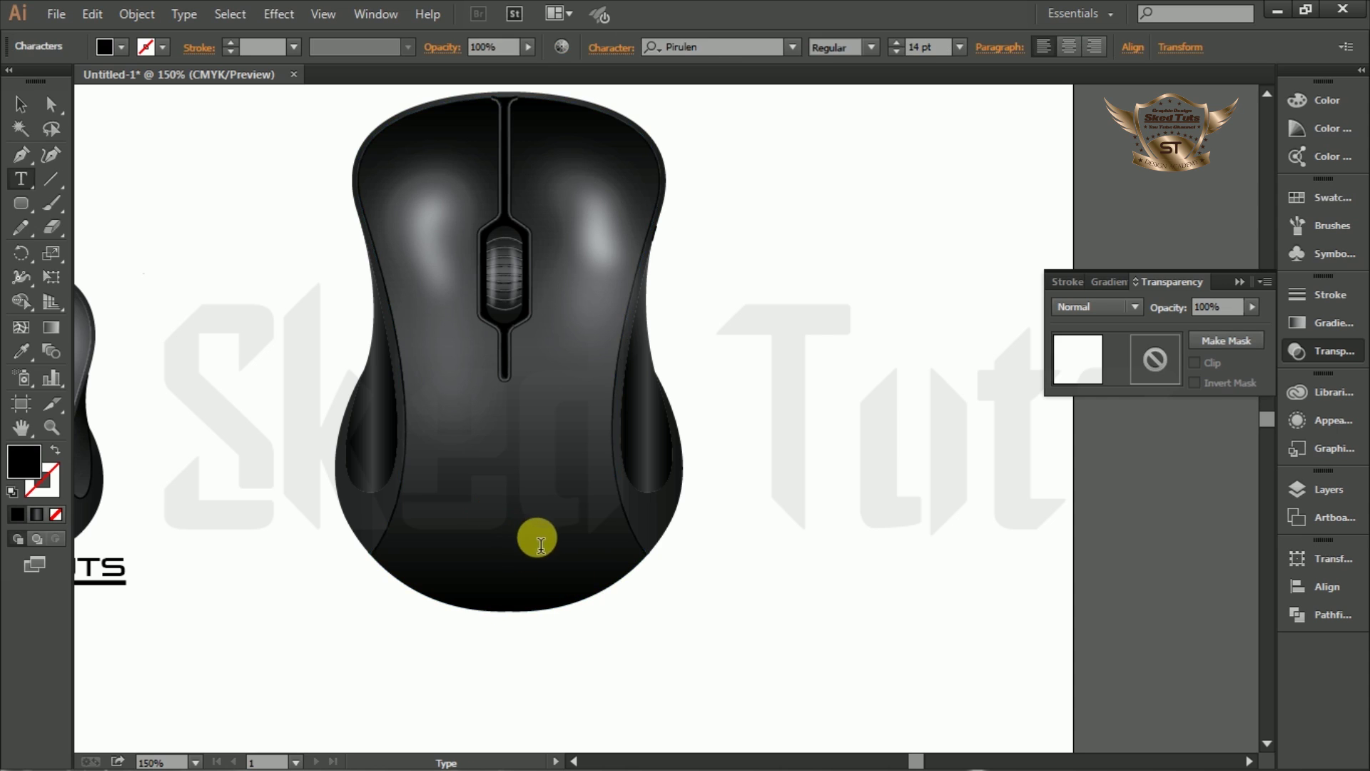
{"action": "type", "text": "SKED"}
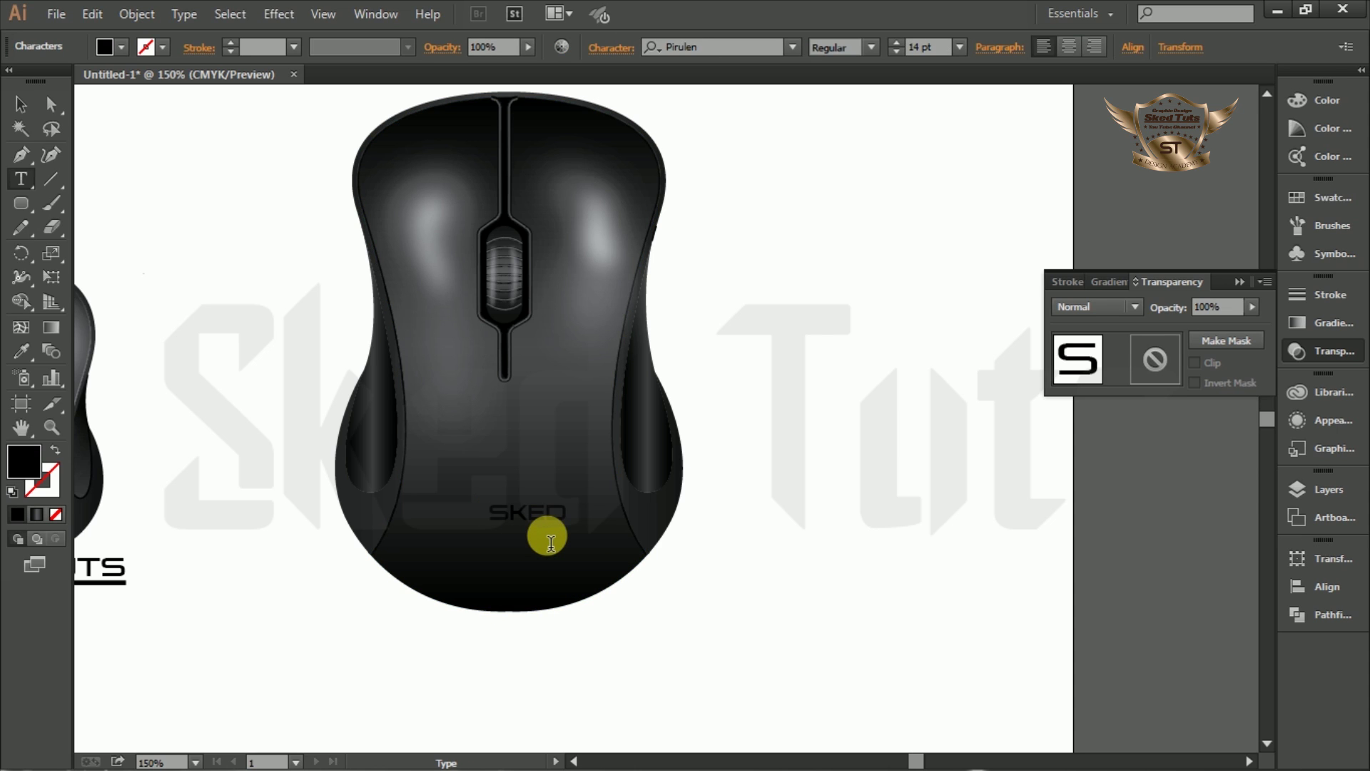
{"action": "type", "text": " TUTS"}
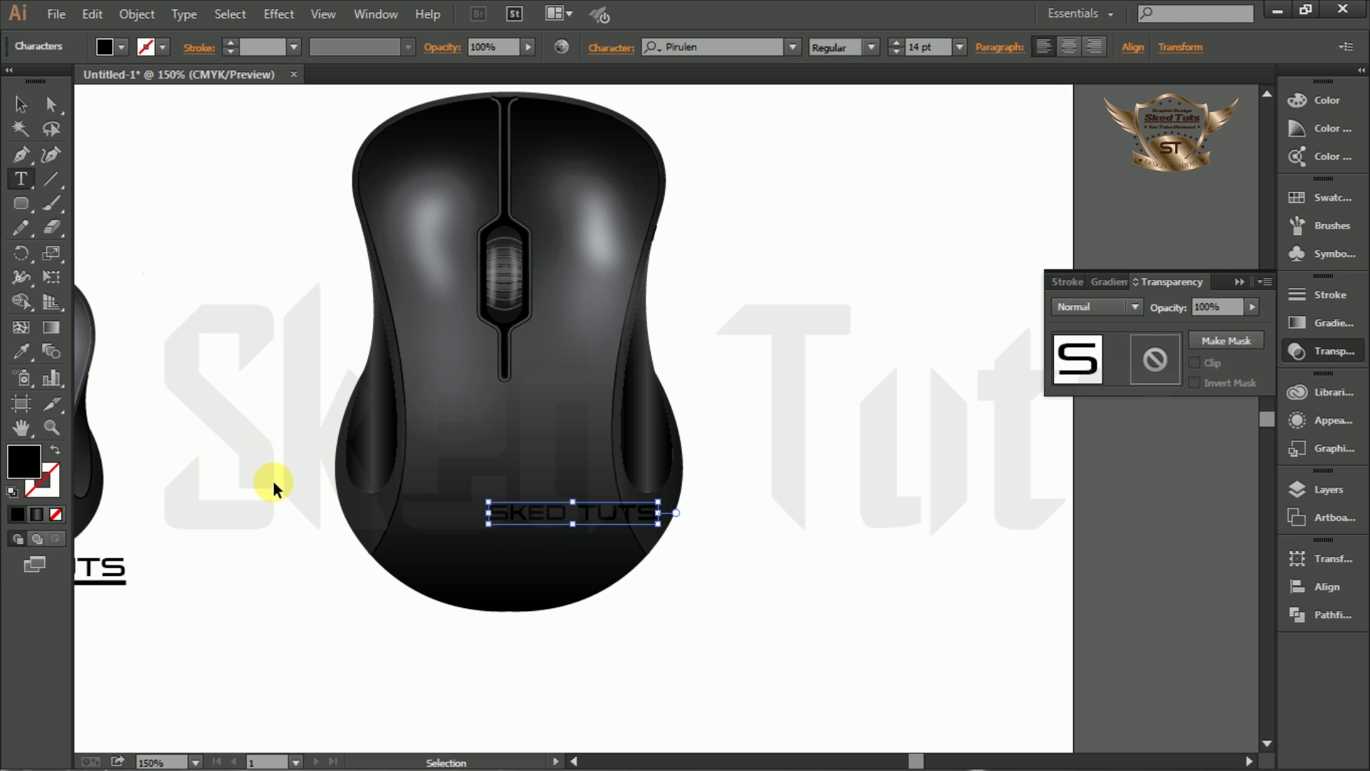
- Fill the SKED TUTS text on the mouse with white (FFFFFF)
{"action": "key", "text": "ctrl+a"}
{"action": "double_click", "coordinate": [23, 459]}
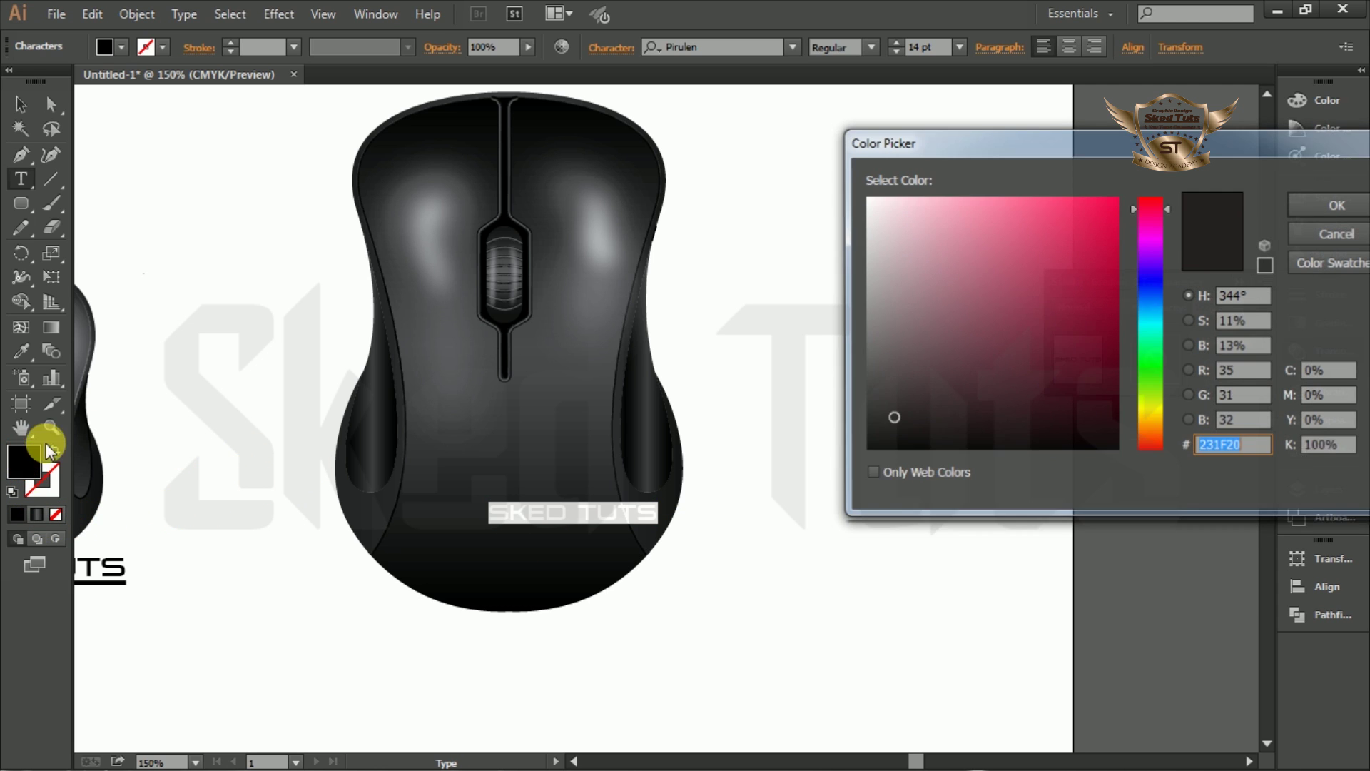
{"action": "left_click_drag", "start_coordinate": [820, 159], "coordinate": [848, 160]}
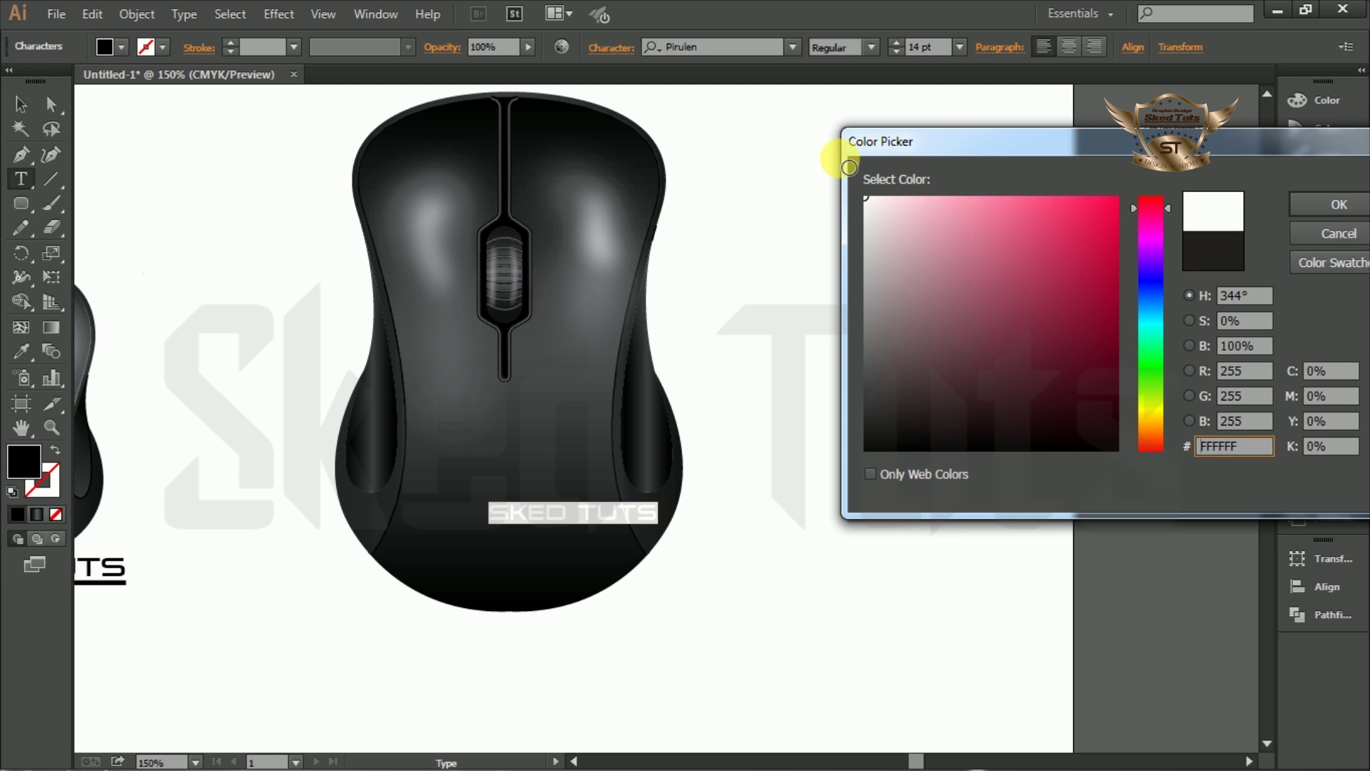
{"action": "left_click", "coordinate": [1338, 206]}
- Set the white SKED TUTS text to 11 pt and centre it on the lower mouse body
{"action": "left_click", "coordinate": [19, 105]}
{"action": "left_click", "coordinate": [639, 526]}
{"action": "left_click_drag", "start_coordinate": [557, 519], "coordinate": [507, 518]}
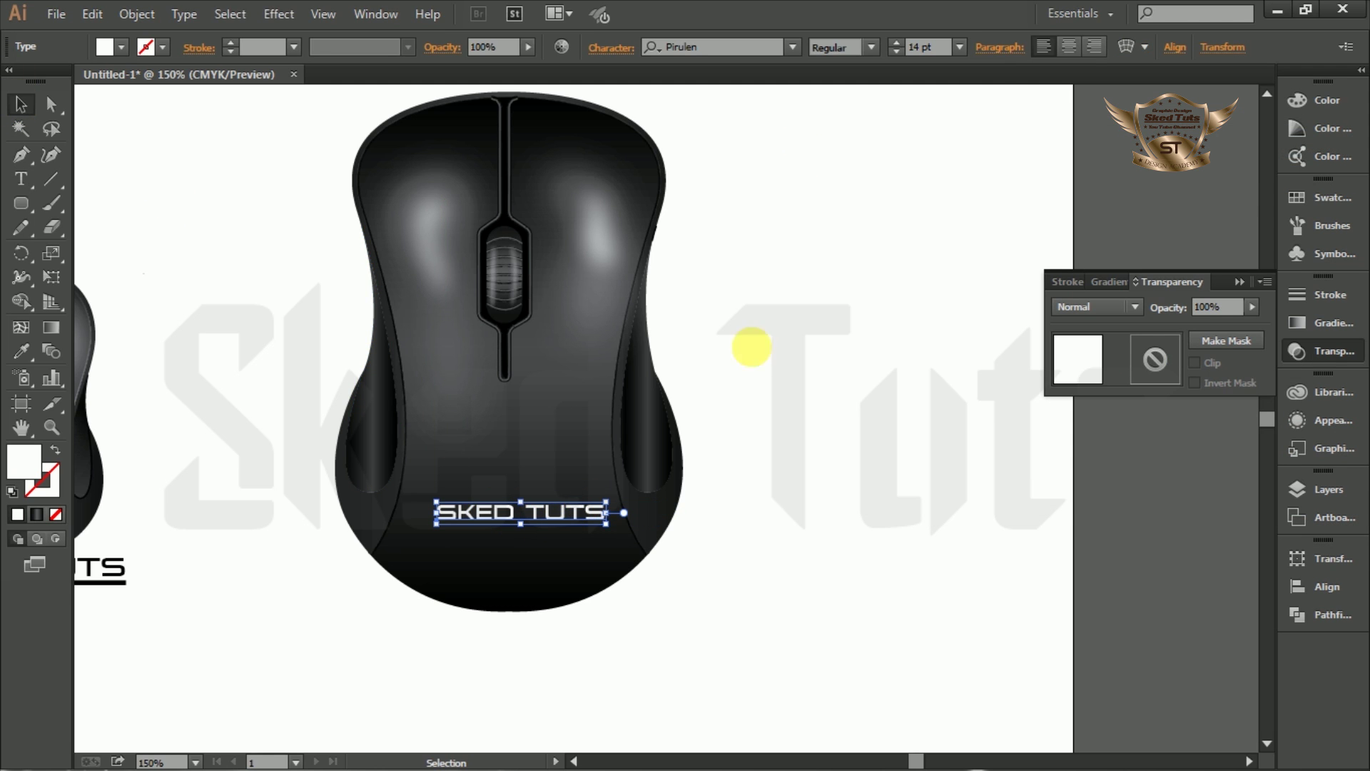
{"action": "left_click", "coordinate": [960, 46]}
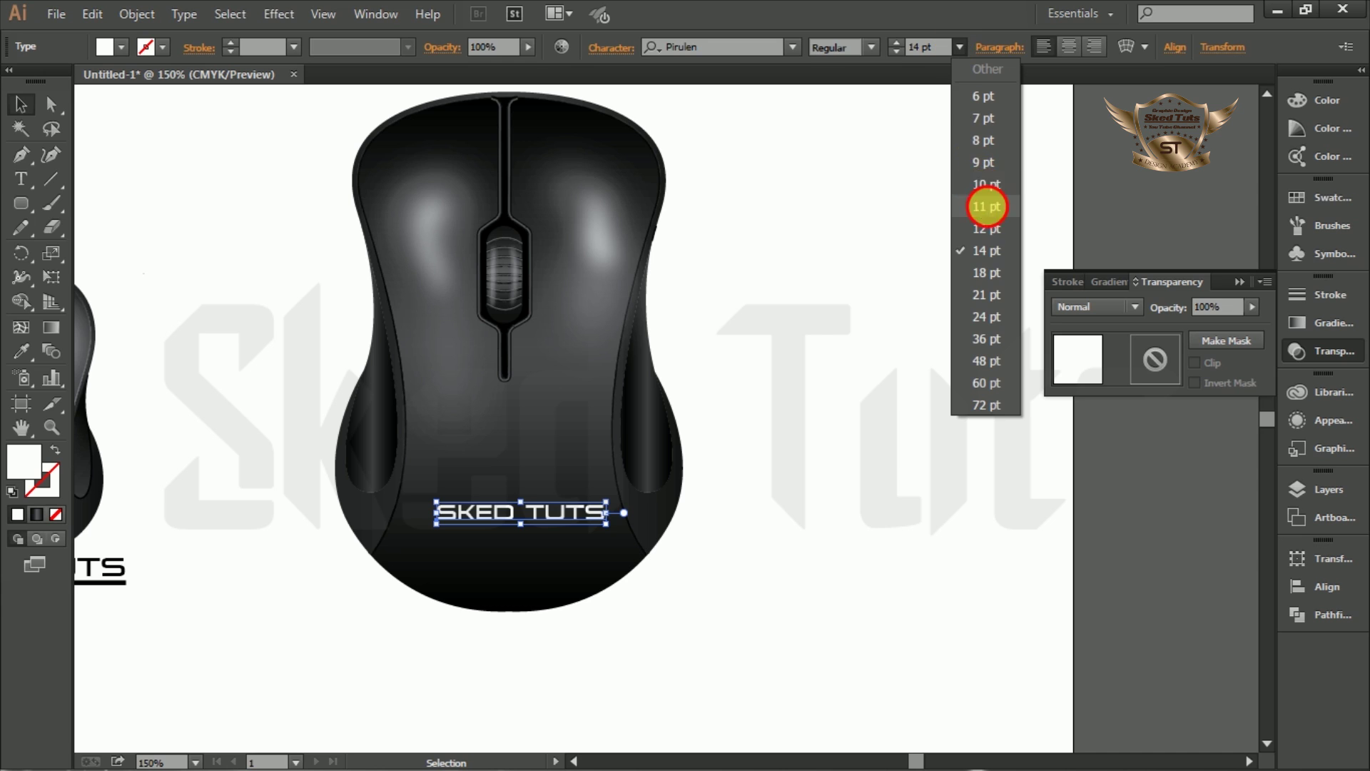
{"action": "left_click", "coordinate": [986, 207]}
{"action": "left_click_drag", "start_coordinate": [519, 522], "coordinate": [528, 518]}
{"action": "left_click", "coordinate": [772, 330]}
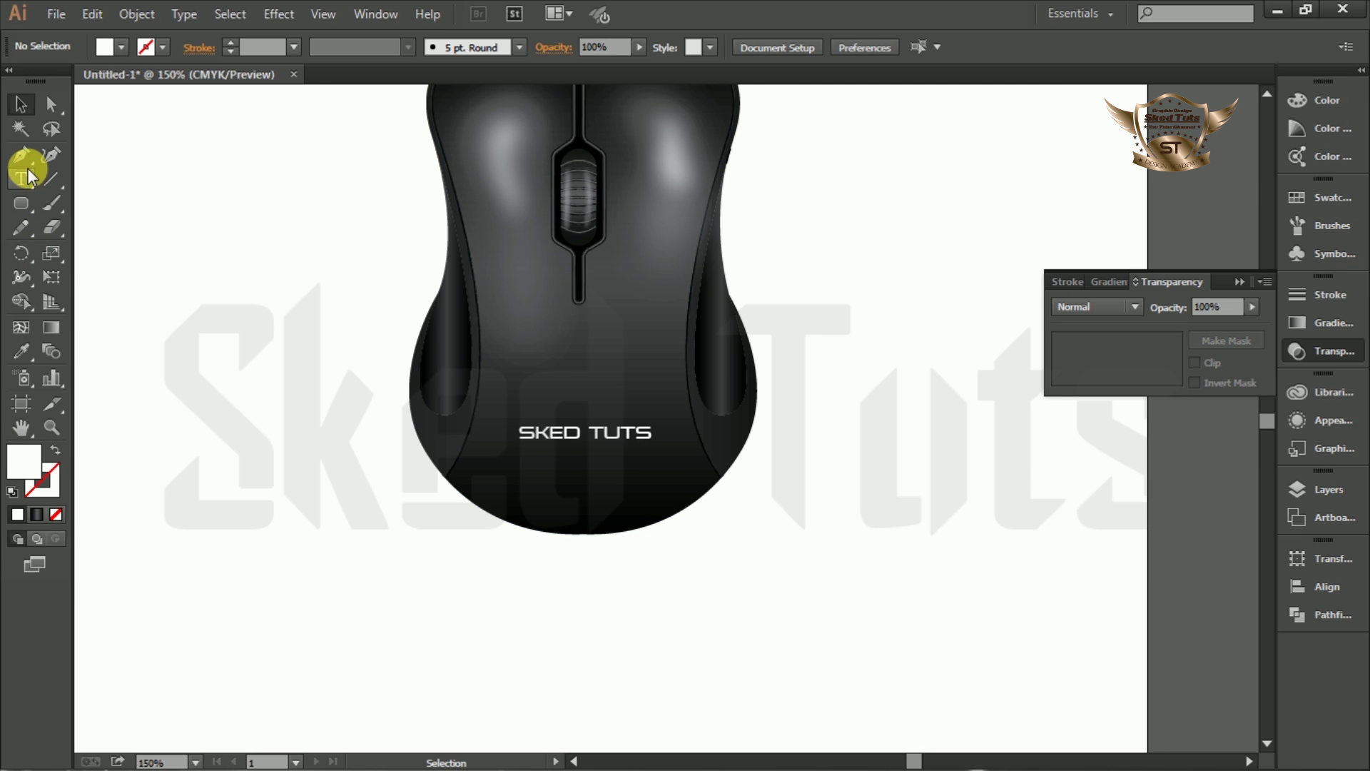
- Add a second SKED TUTS text in black on the empty artboard below the mouse
{"action": "left_click", "coordinate": [33, 179]}
{"action": "left_click", "coordinate": [422, 584]}
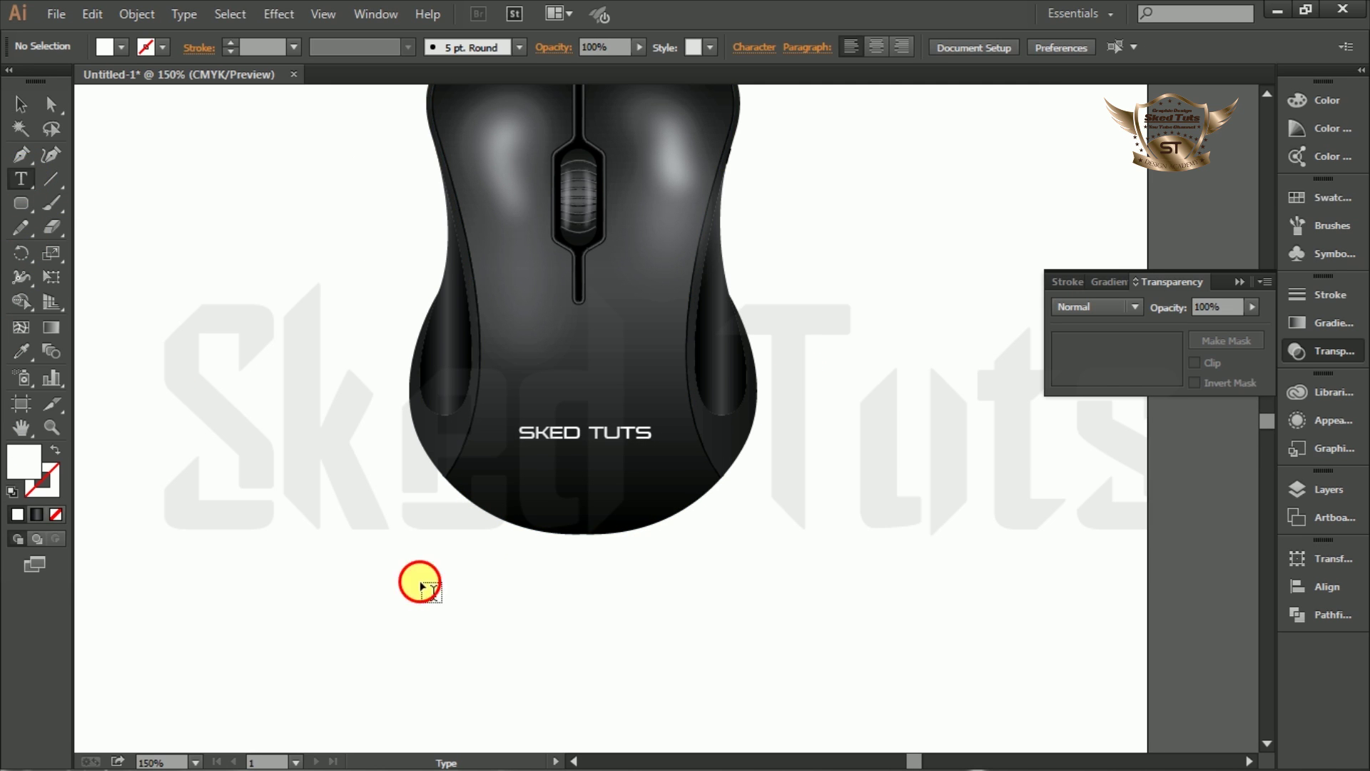
{"action": "type", "text": "SK"}
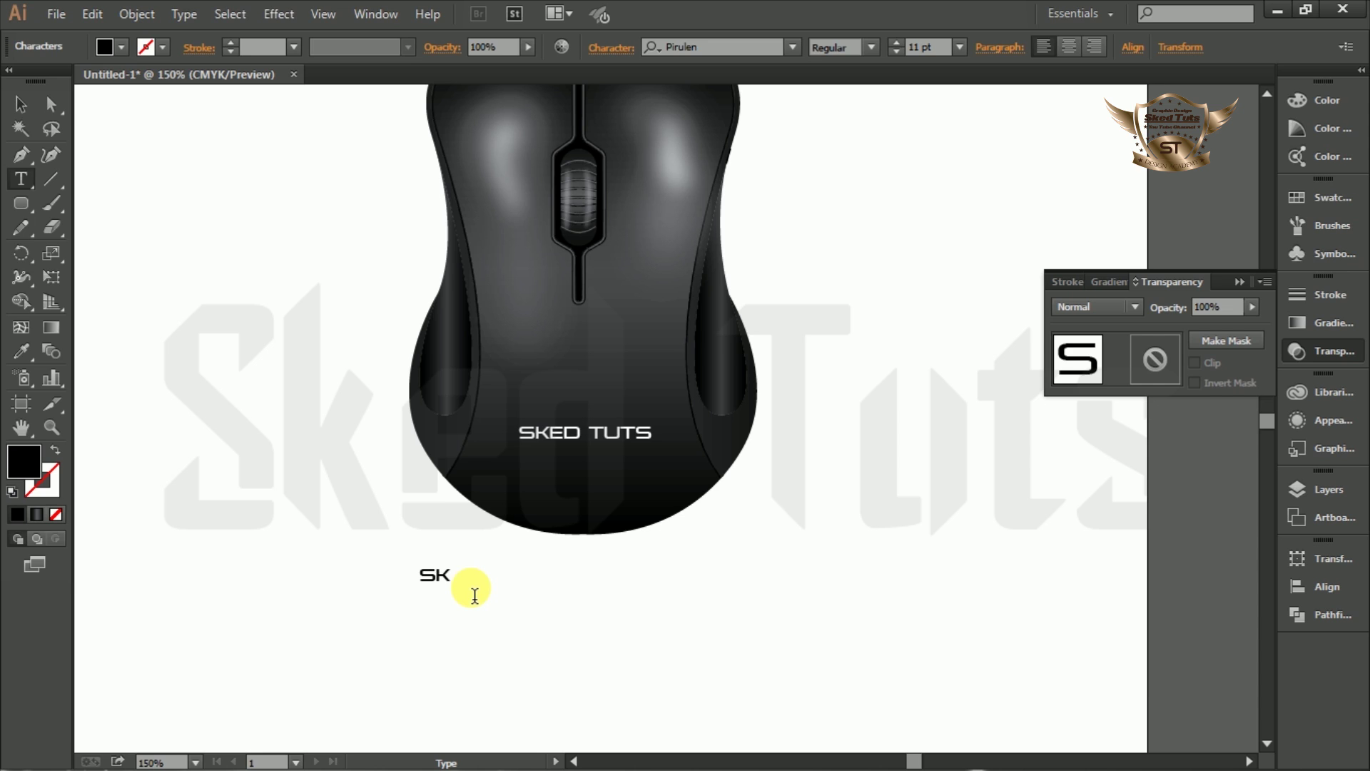
{"action": "type", "text": "ED TUTS"}
- Enlarge the black SKED TUTS text until it is wider than the mouse and centre it underneath
{"action": "left_click", "coordinate": [21, 104]}
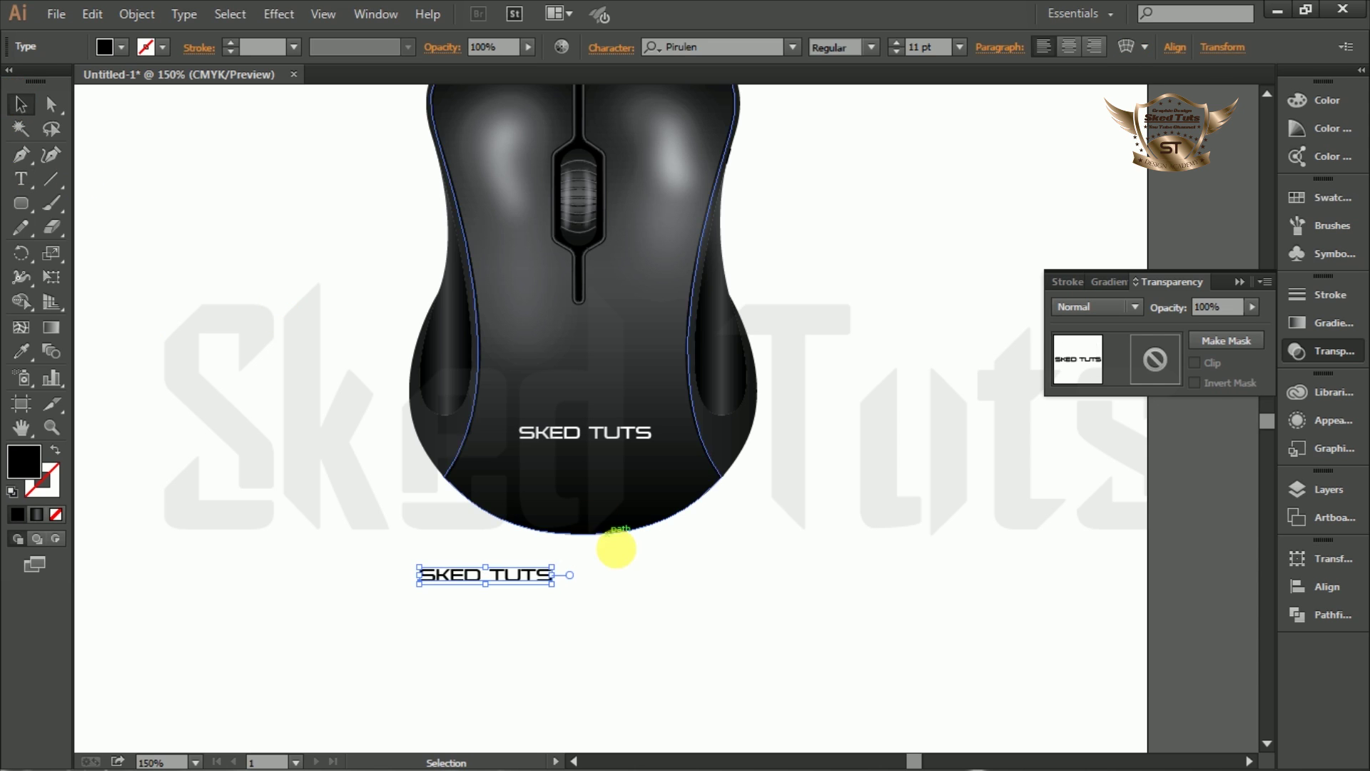
{"action": "left_click_drag", "start_coordinate": [557, 569], "coordinate": [721, 533]}
{"action": "left_click_drag", "start_coordinate": [603, 592], "coordinate": [708, 584]}
{"action": "left_click", "coordinate": [933, 517]}
- Draw a thin black rectangle as an underline beneath the large SKED TUTS title, matching the title's width
{"action": "scroll", "coordinate": [933, 518], "scroll_direction": "down", "scroll_amount": 1}
{"action": "left_click", "coordinate": [23, 203]}
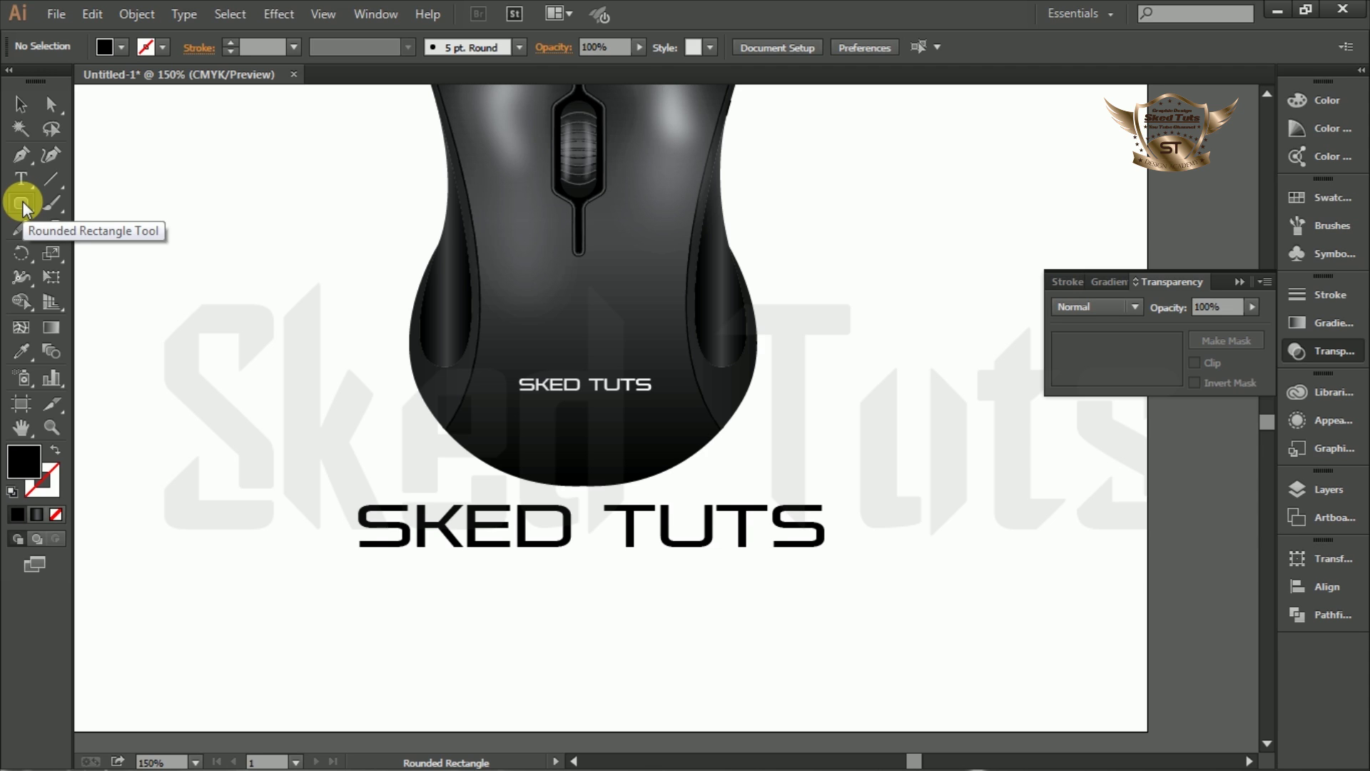
{"action": "left_click_drag", "start_coordinate": [23, 202], "coordinate": [86, 204]}
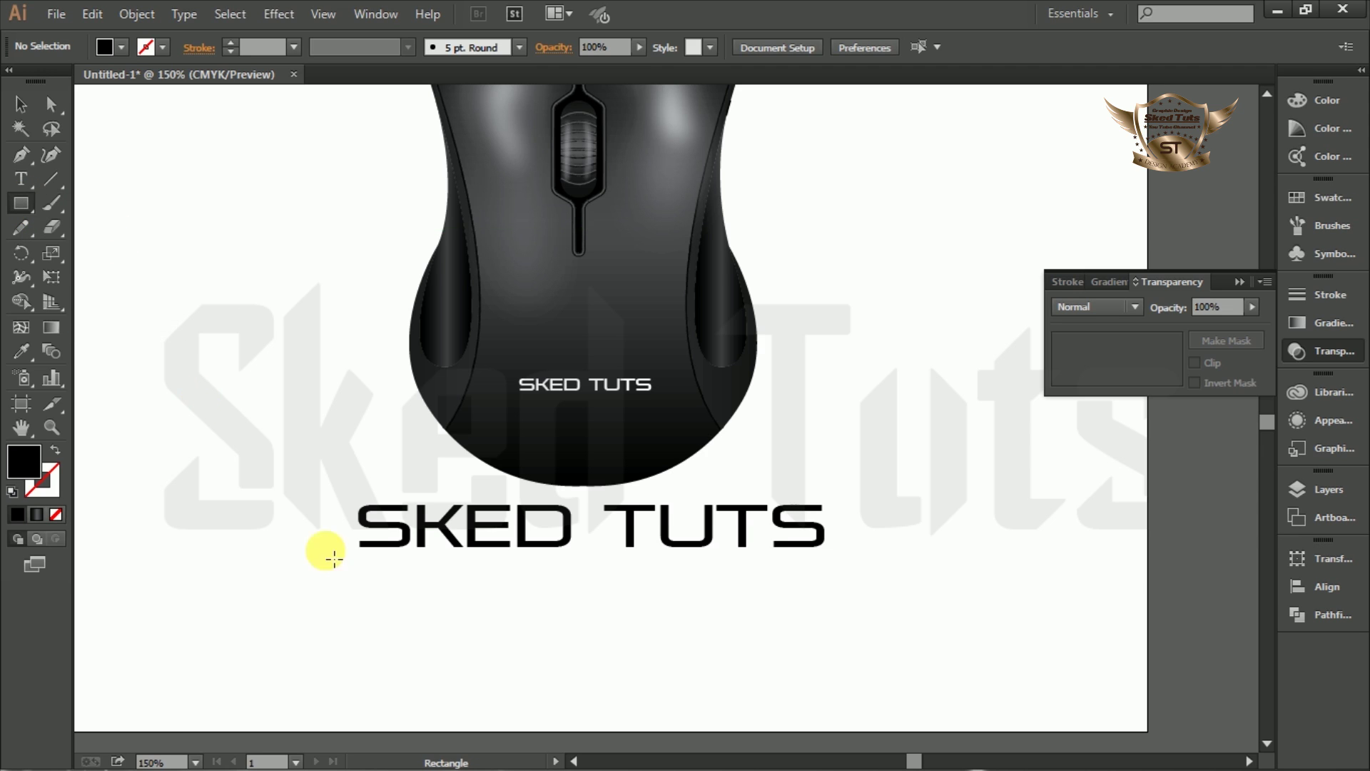
{"action": "left_click_drag", "start_coordinate": [361, 559], "coordinate": [835, 582]}
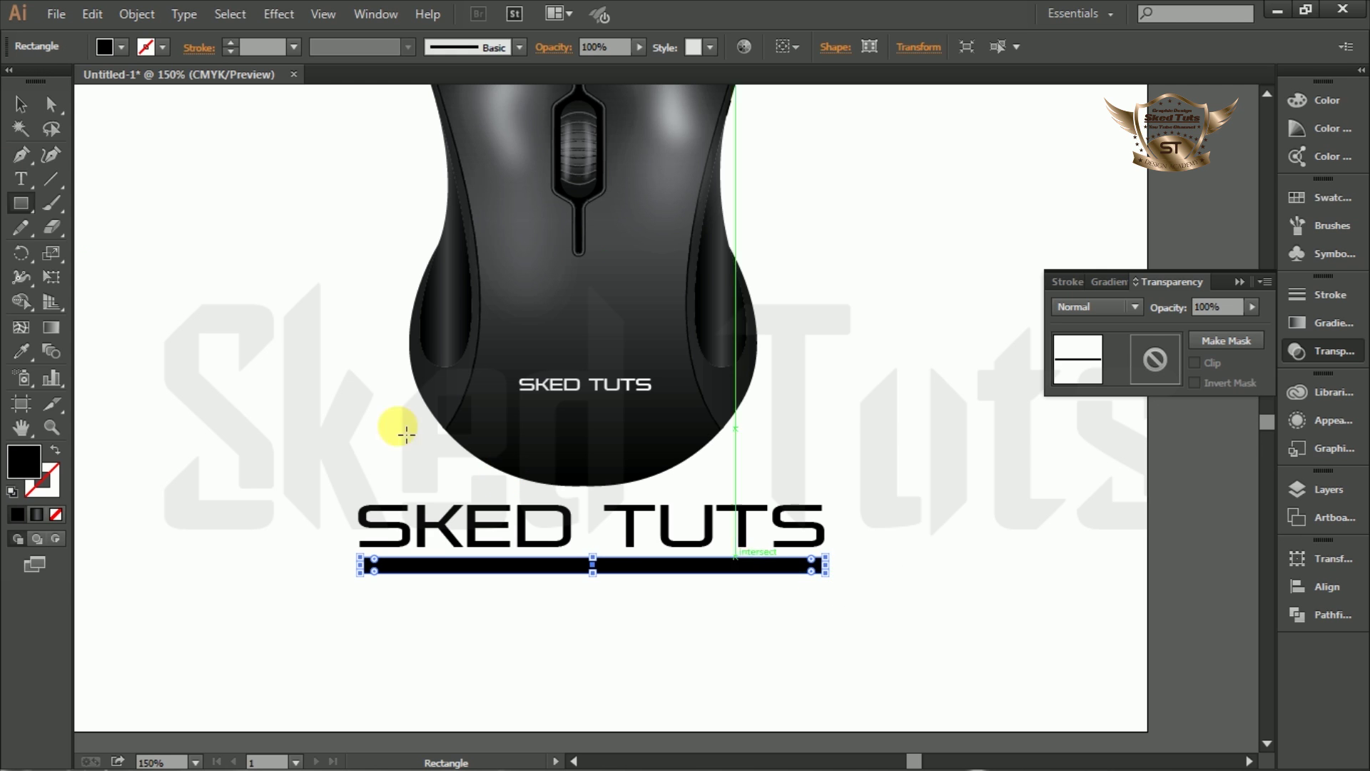
{"action": "left_click", "coordinate": [24, 104]}
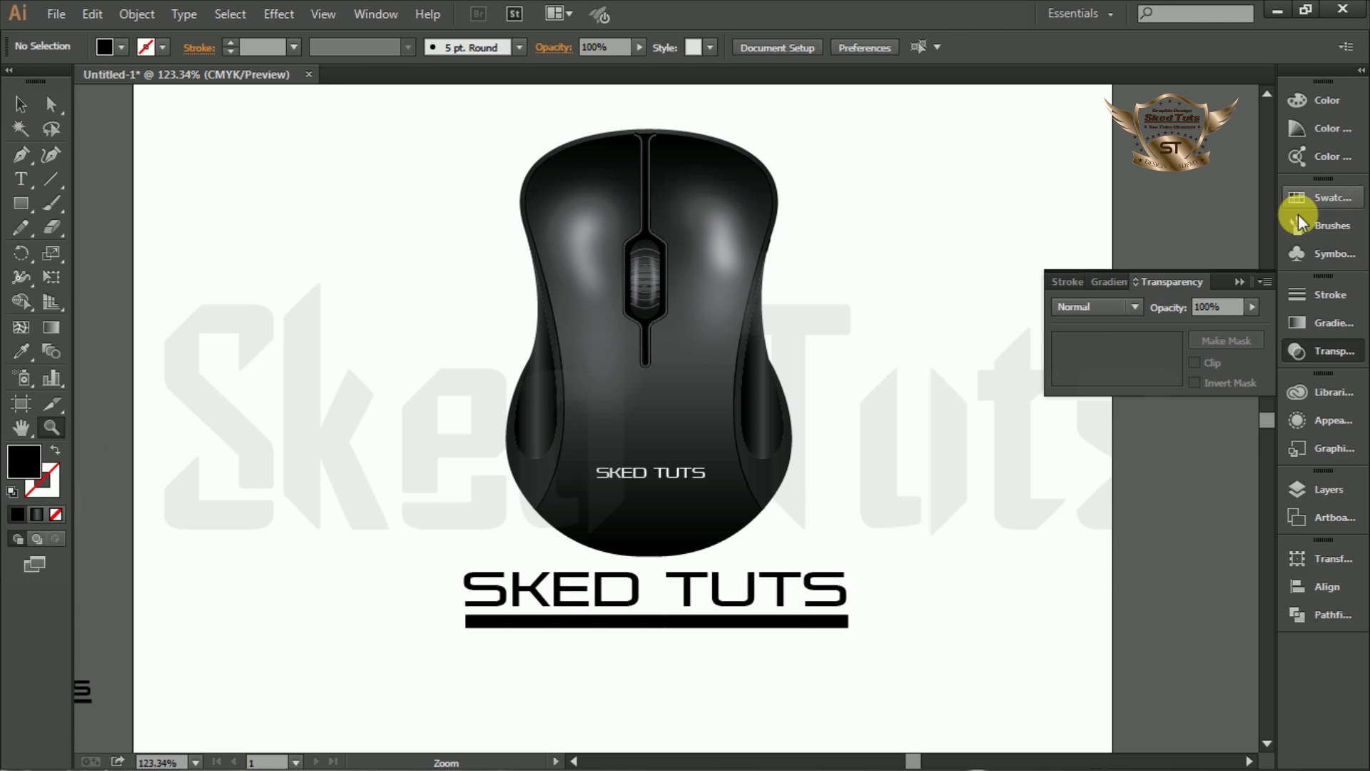
- Collapse the Transparency settings and examine the finished mouse with its SKED TUTS title up close
{"action": "left_click", "coordinate": [1247, 288]}
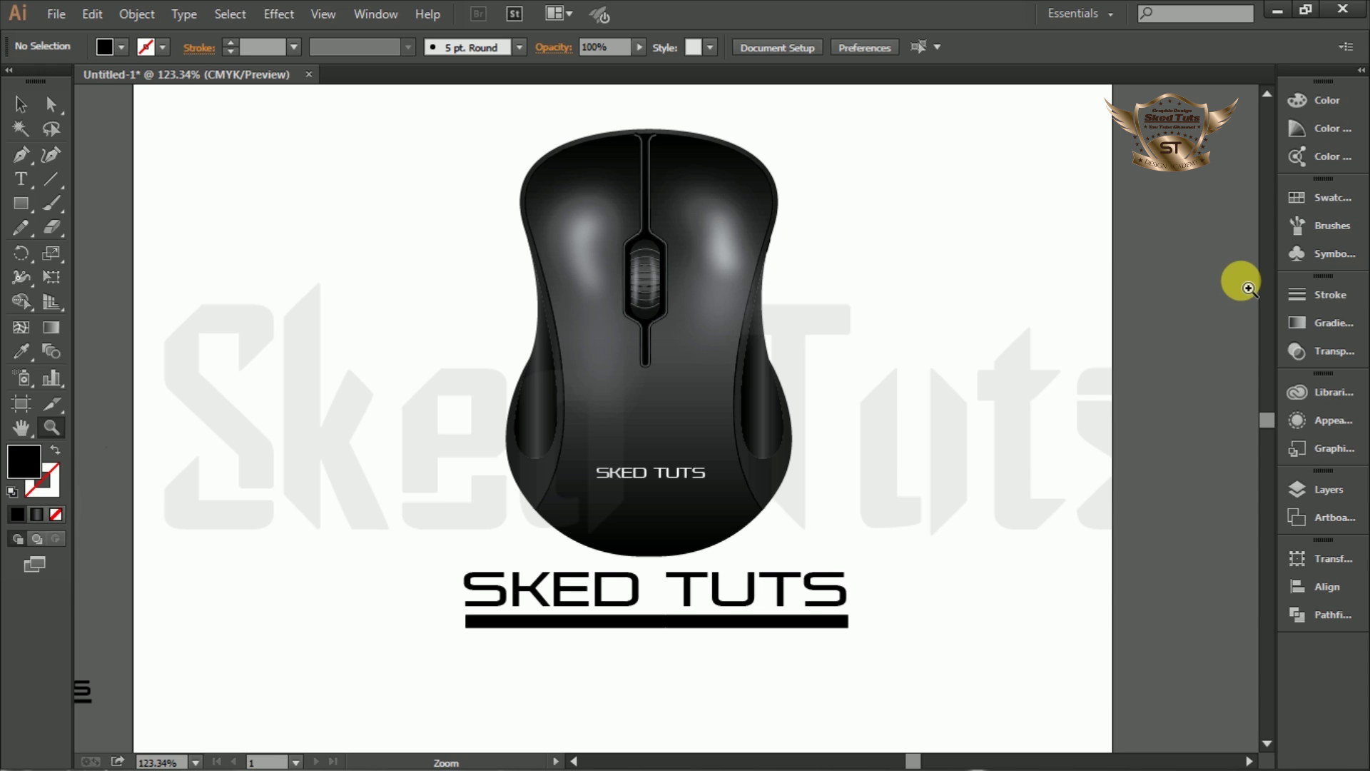
{"action": "key", "text": "alt"}
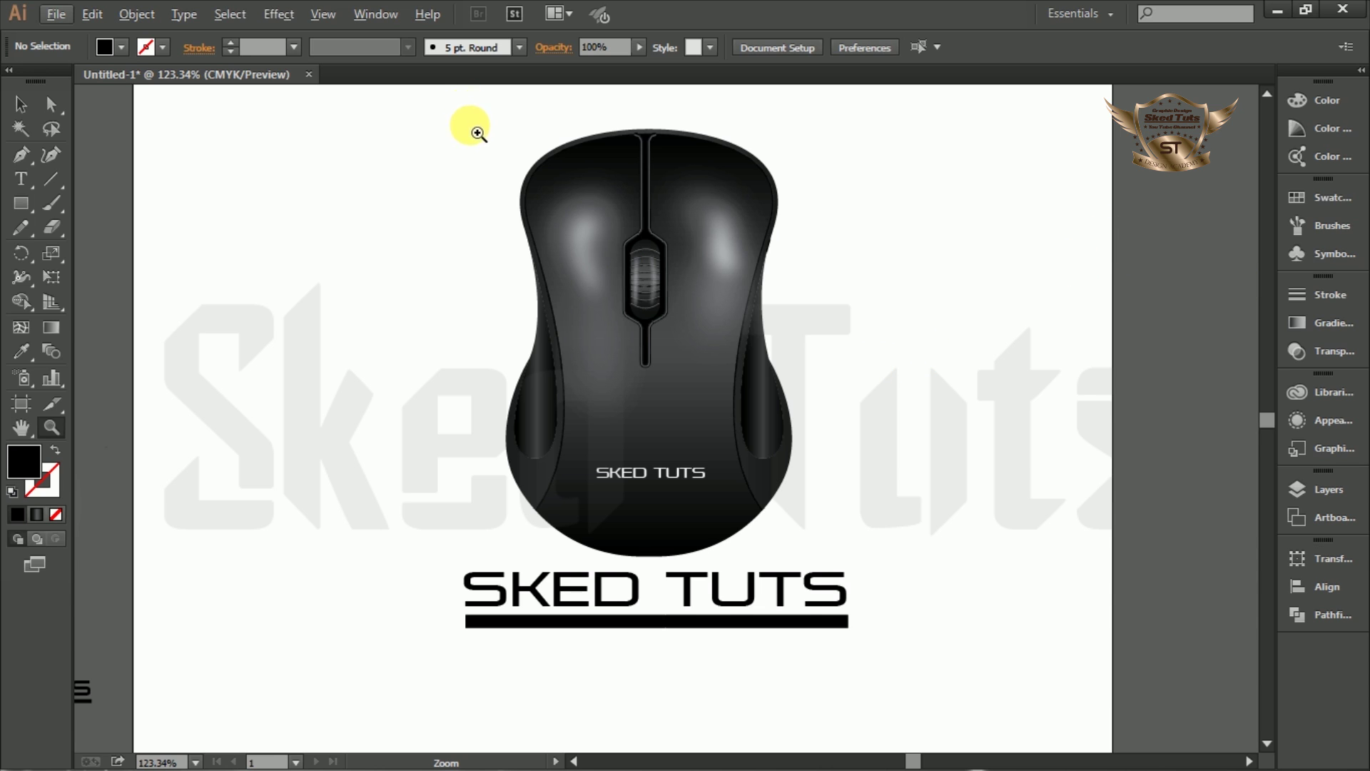
{"action": "left_click_drag", "start_coordinate": [447, 135], "coordinate": [868, 645]}
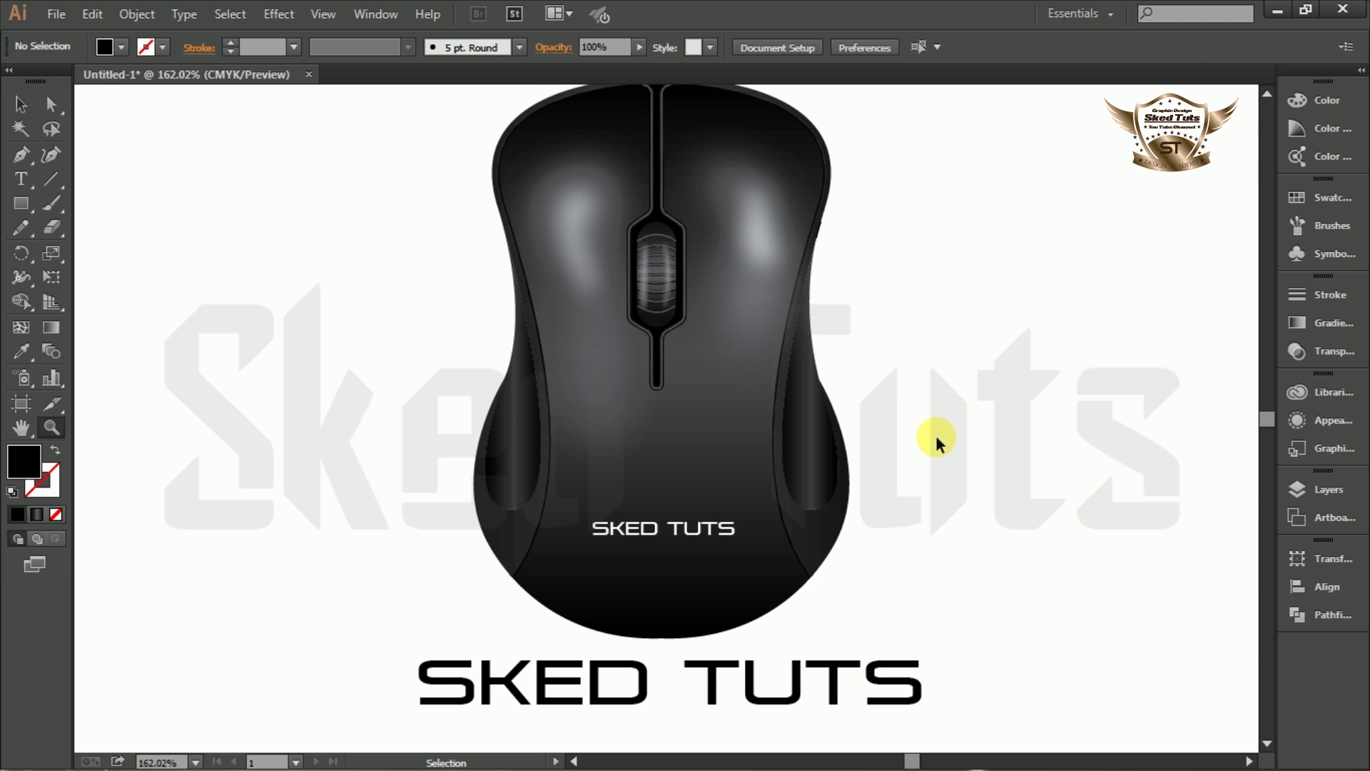
{"action": "scroll", "coordinate": [944, 443], "scroll_direction": "up", "scroll_amount": 1}
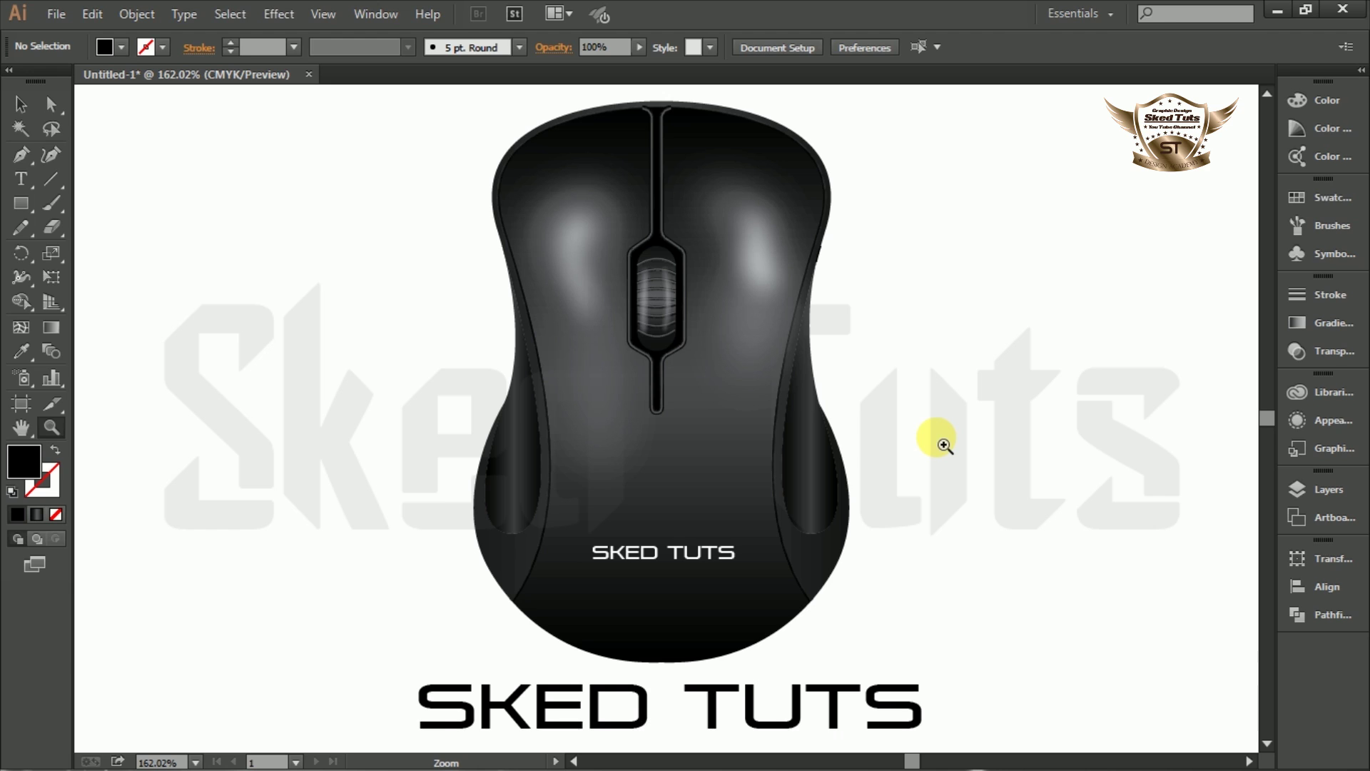